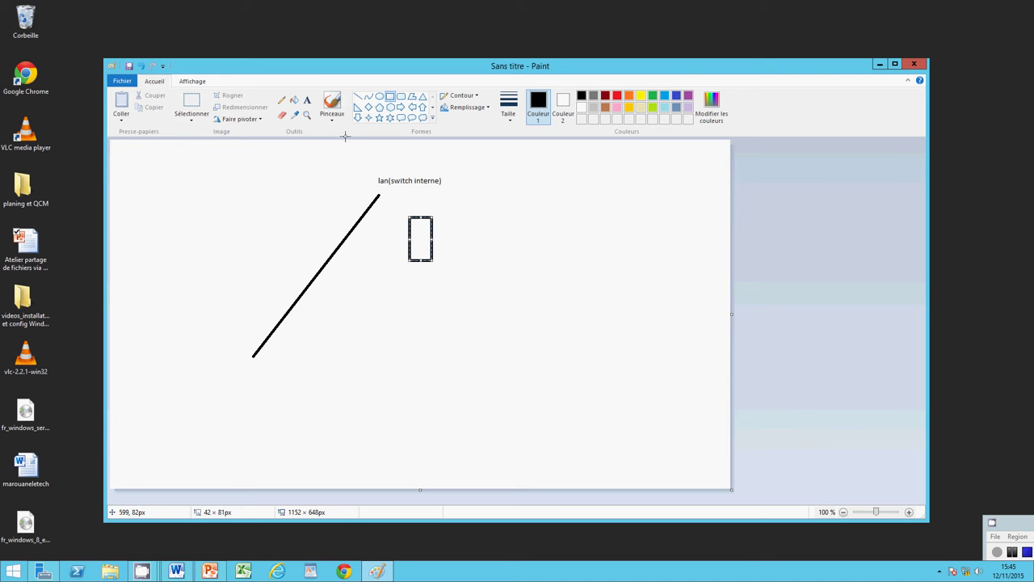
Step: Add the vm1 text label below the first box
{"action": "left_click", "coordinate": [308, 100]}
{"action": "left_click", "coordinate": [412, 267]}
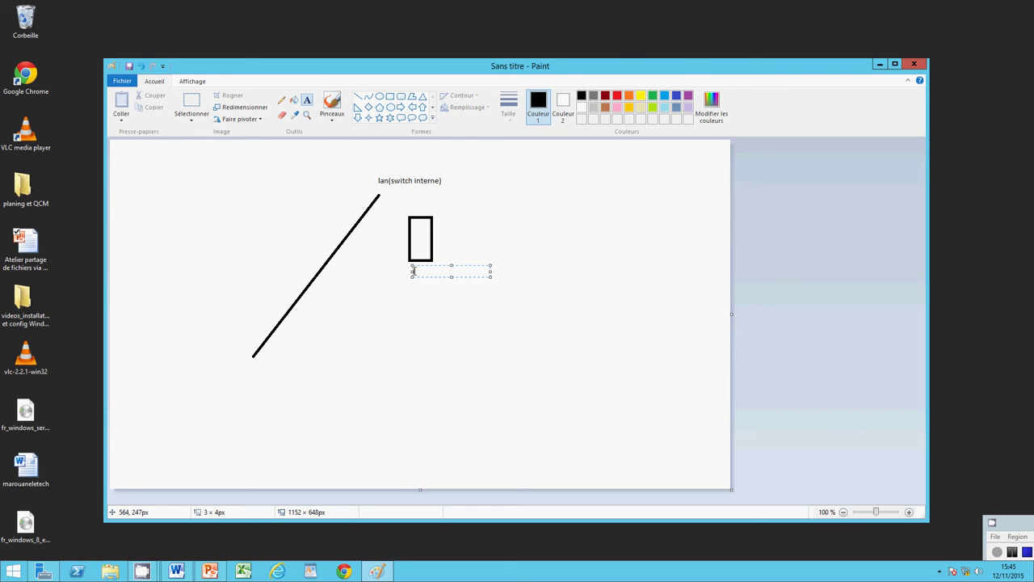
{"action": "type", "text": "m"}
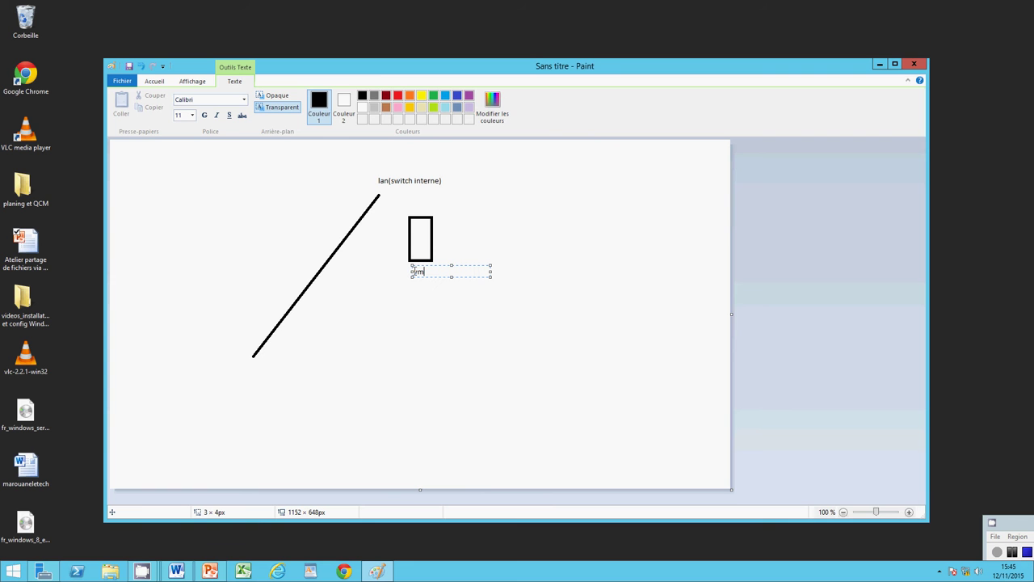
{"action": "type", "text": "1"}
{"action": "left_click", "coordinate": [279, 208]}
Step: Draw a second box left of the switch line and label it vm2
{"action": "left_click", "coordinate": [391, 96]}
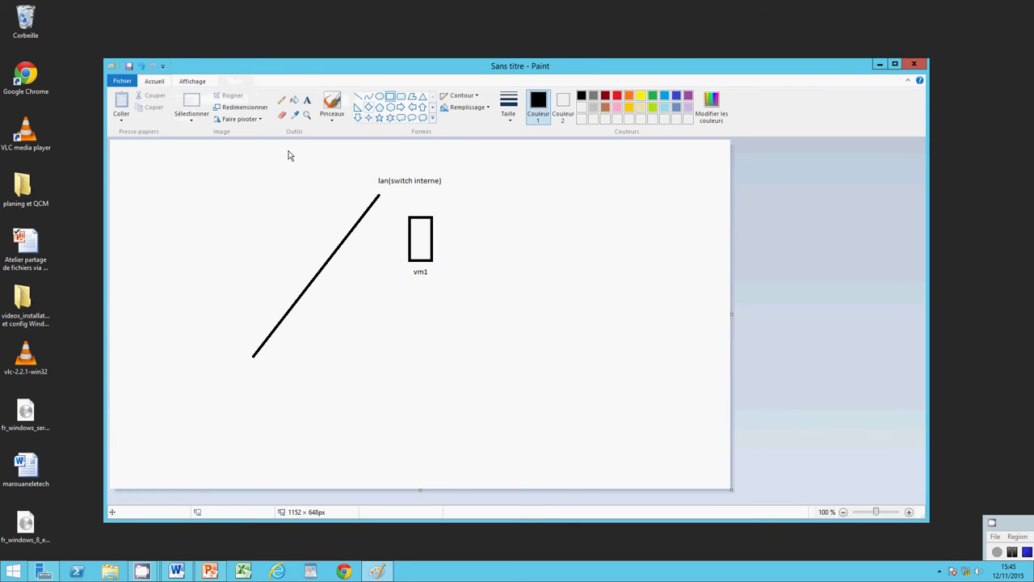
{"action": "left_click_drag", "start_coordinate": [259, 194], "coordinate": [292, 245]}
{"action": "left_click", "coordinate": [307, 100]}
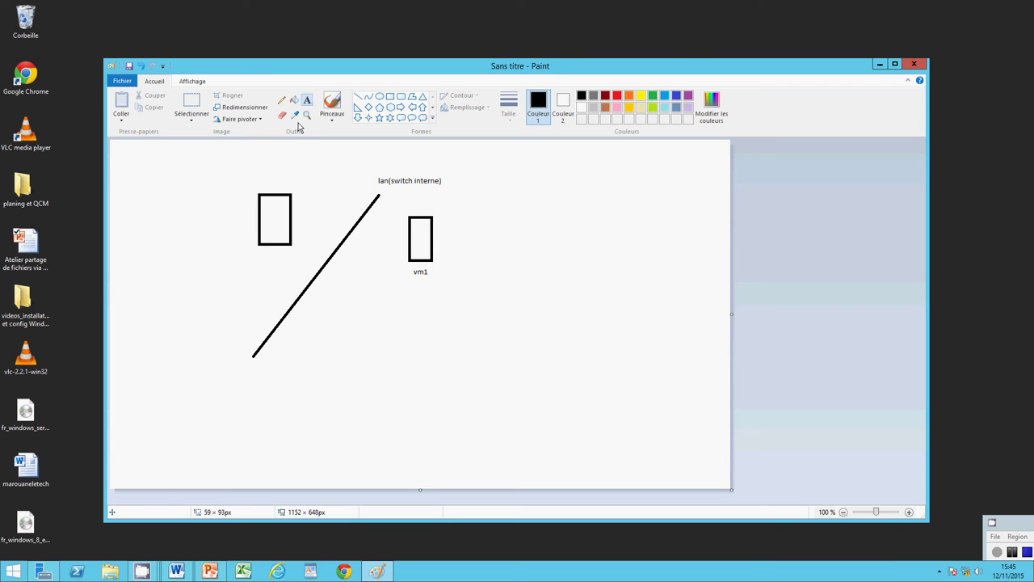
{"action": "left_click", "coordinate": [265, 254]}
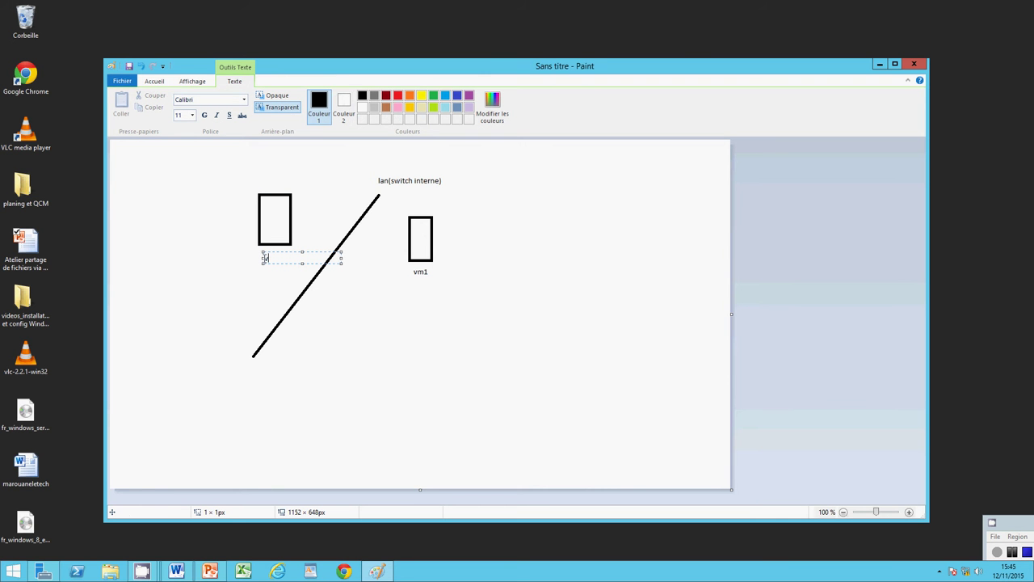
{"action": "type", "text": "vm2"}
Step: Draw straight lines joining the vm2 and vm1 boxes to the switch line
{"action": "left_click", "coordinate": [161, 83]}
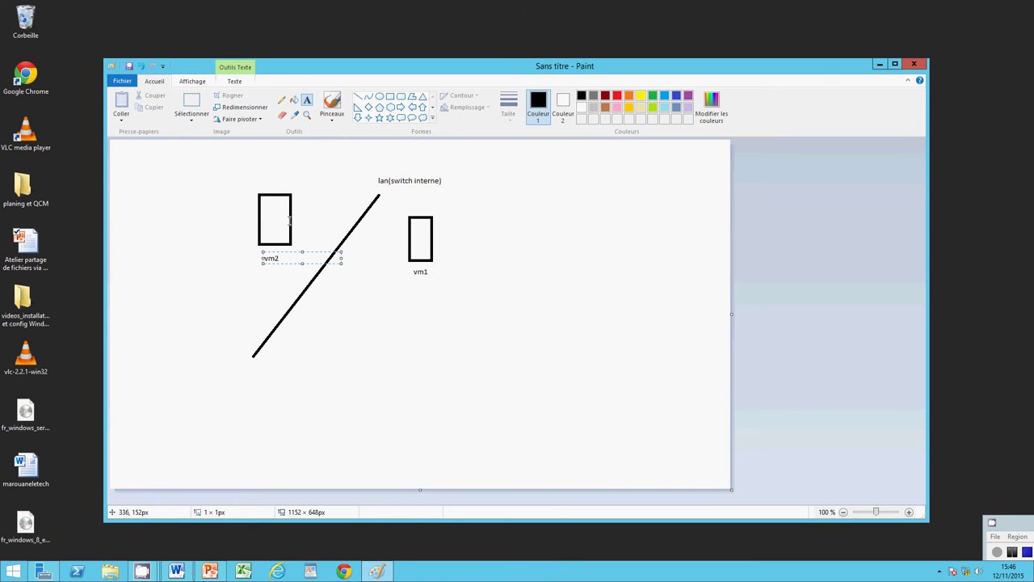
{"action": "left_click", "coordinate": [358, 96]}
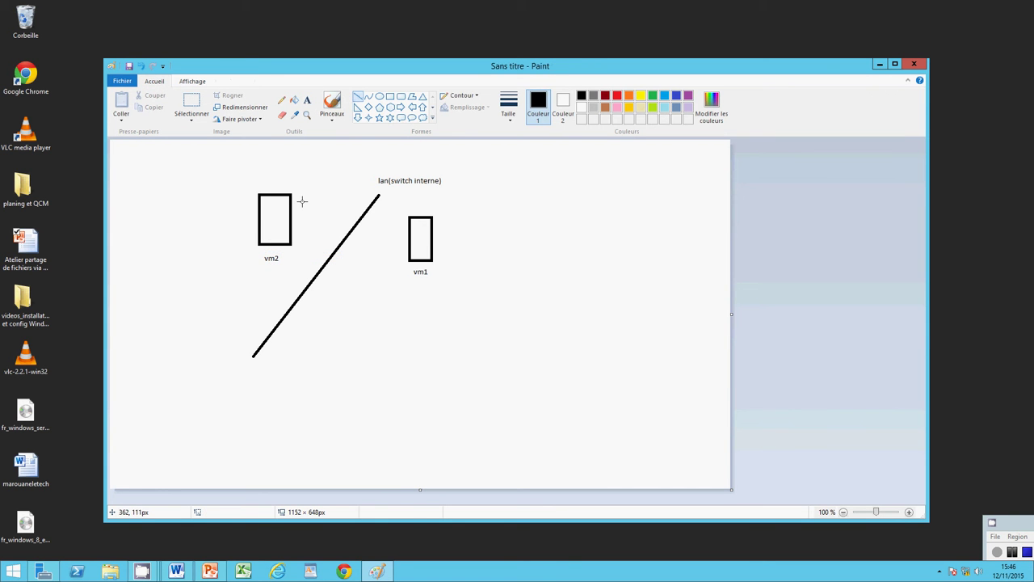
{"action": "left_click_drag", "start_coordinate": [291, 208], "coordinate": [344, 243]}
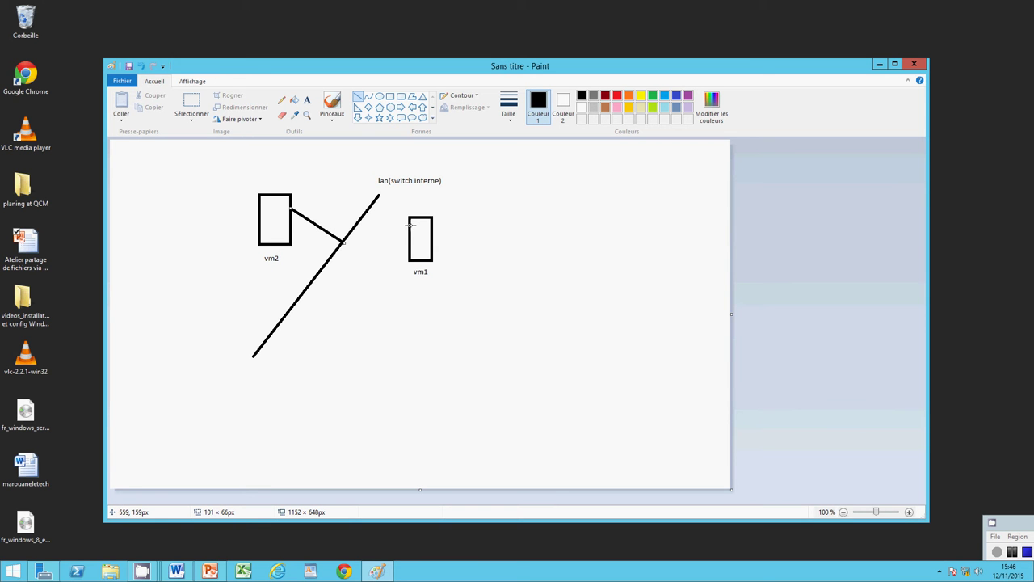
{"action": "left_click_drag", "start_coordinate": [410, 222], "coordinate": [379, 196]}
Step: Add a two-line note beside vm1: 'windows server 2012' / 'avec fichier de partage et creation de deux utilisateurs'
{"action": "left_click", "coordinate": [307, 99]}
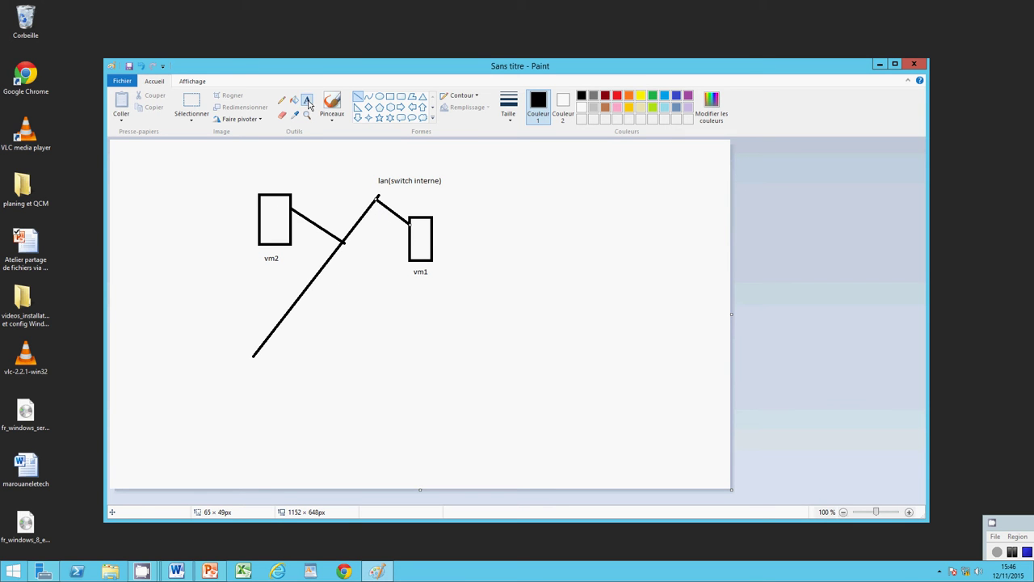
{"action": "left_click", "coordinate": [440, 236]}
{"action": "type", "text": "wi"}
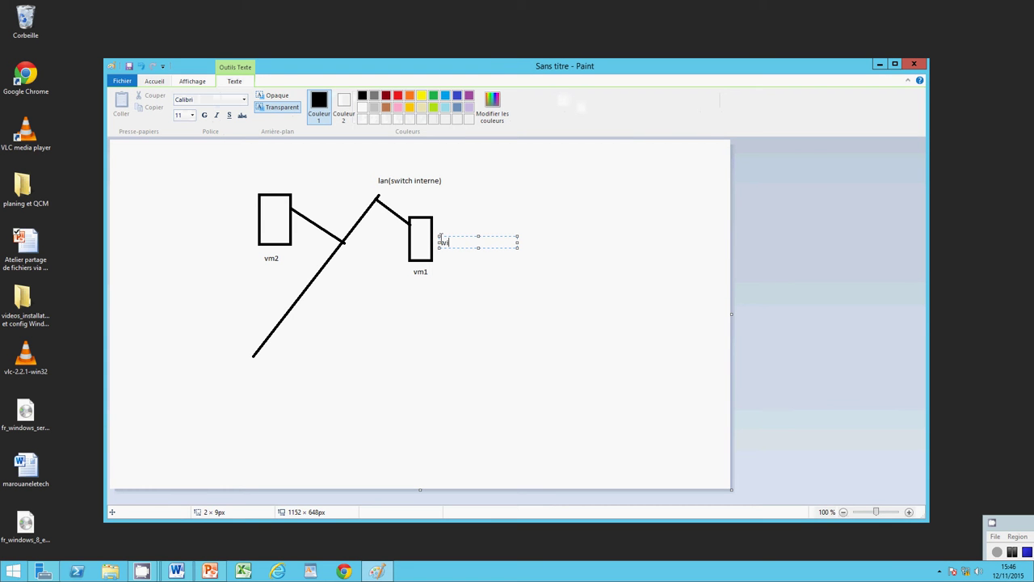
{"action": "type", "text": "ndows server"}
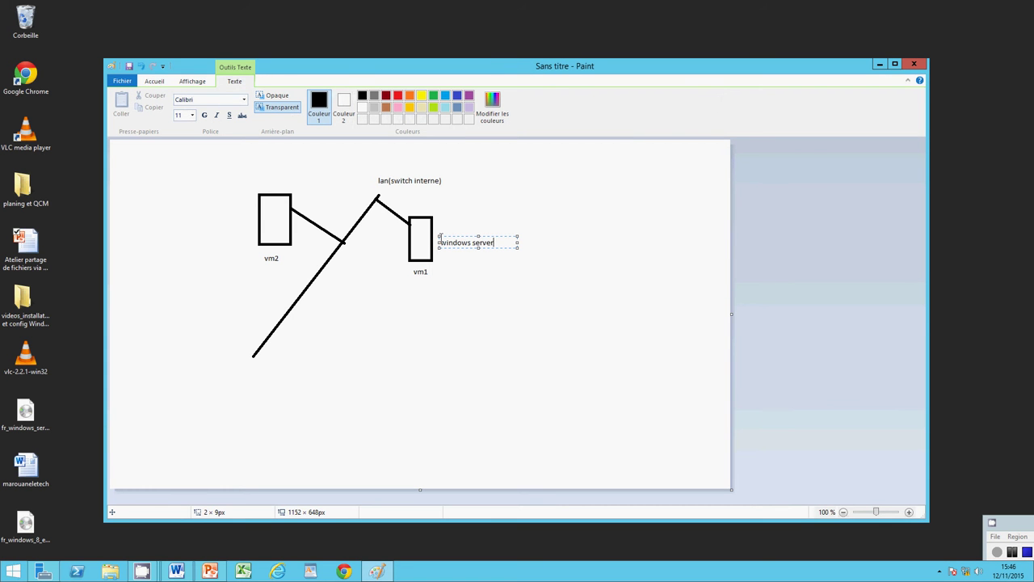
{"action": "type", "text": " 2012"}
{"action": "key", "text": "Return"}
{"action": "type", "text": "avec fichi"}
{"action": "type", "text": "er de par"}
{"action": "type", "text": "tage"}
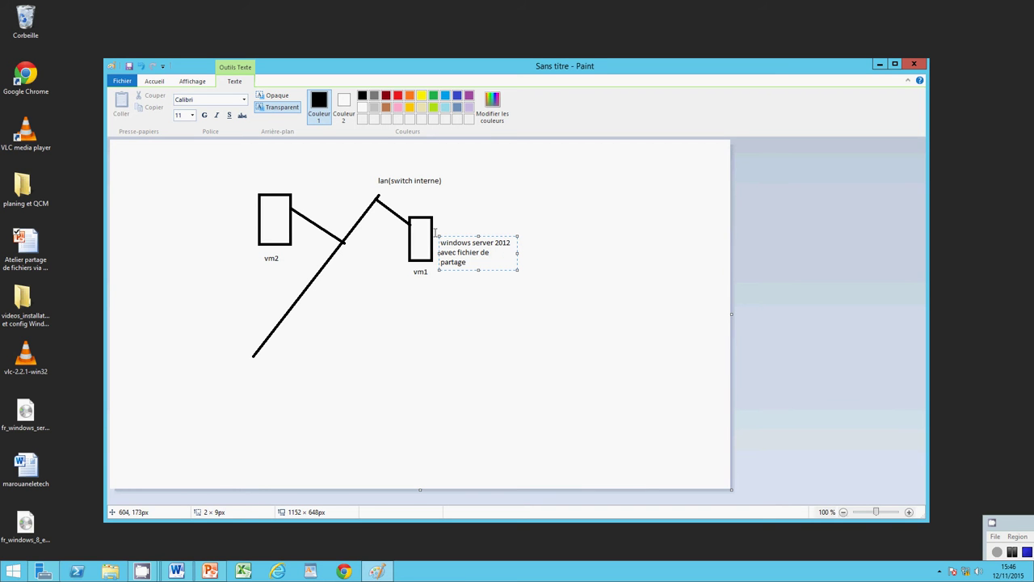
{"action": "type", "text": " et creation de deux utilisateurs"}
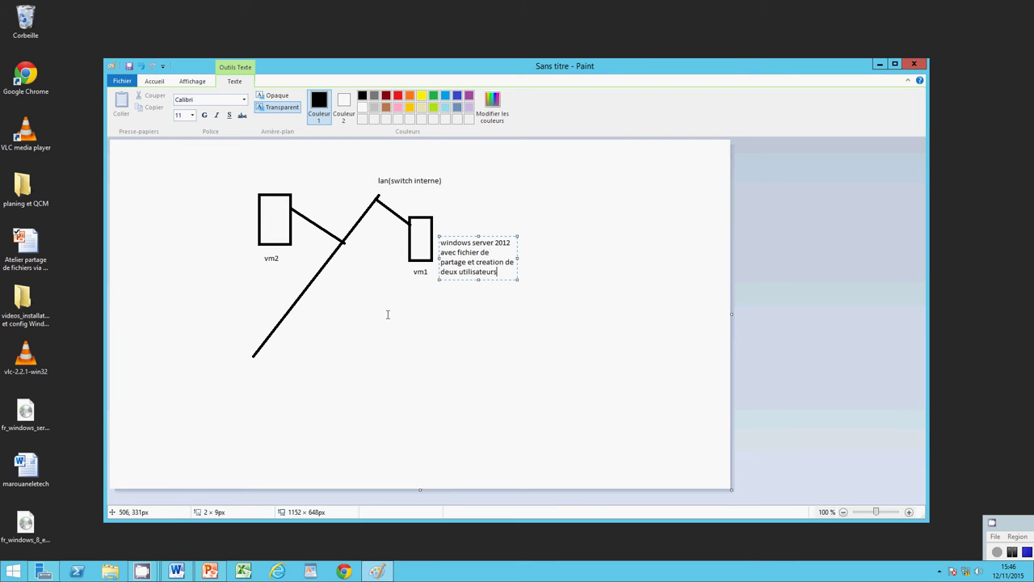
{"action": "left_click", "coordinate": [420, 321]}
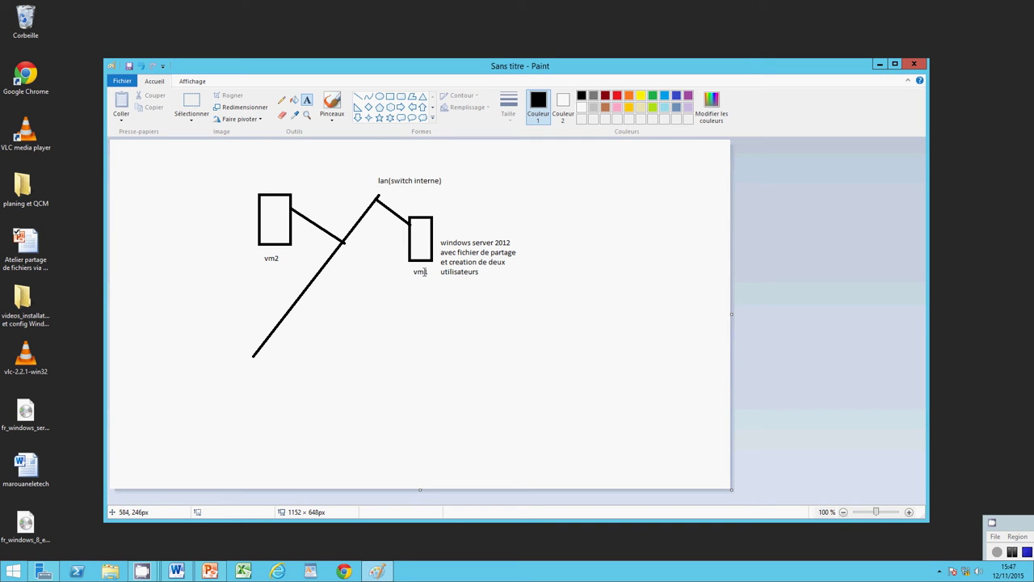
Step: Add the label 'windows 8' above the vm2 box
{"action": "left_click", "coordinate": [252, 186]}
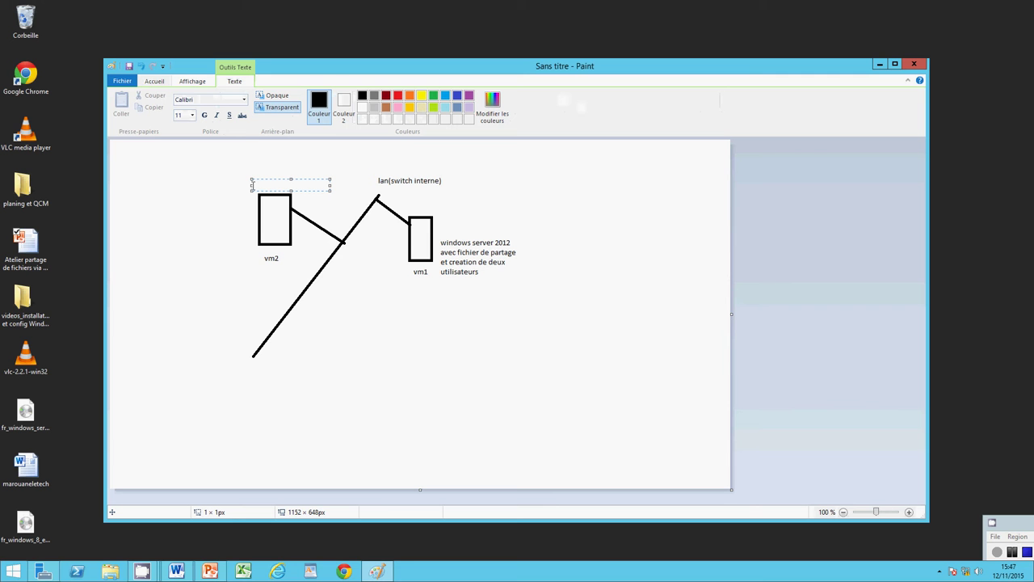
{"action": "type", "text": "windows 8"}
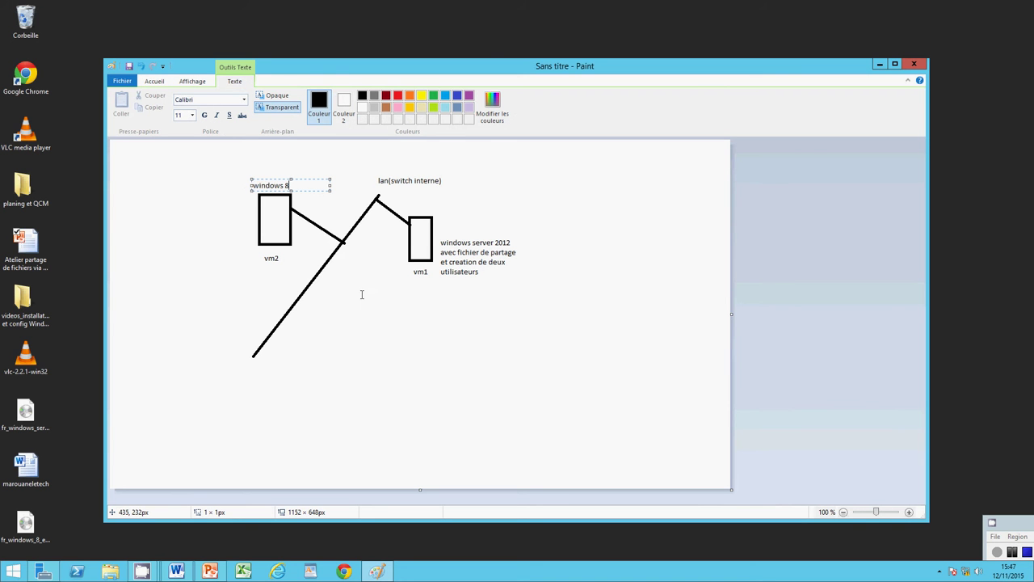
{"action": "left_click", "coordinate": [384, 347]}
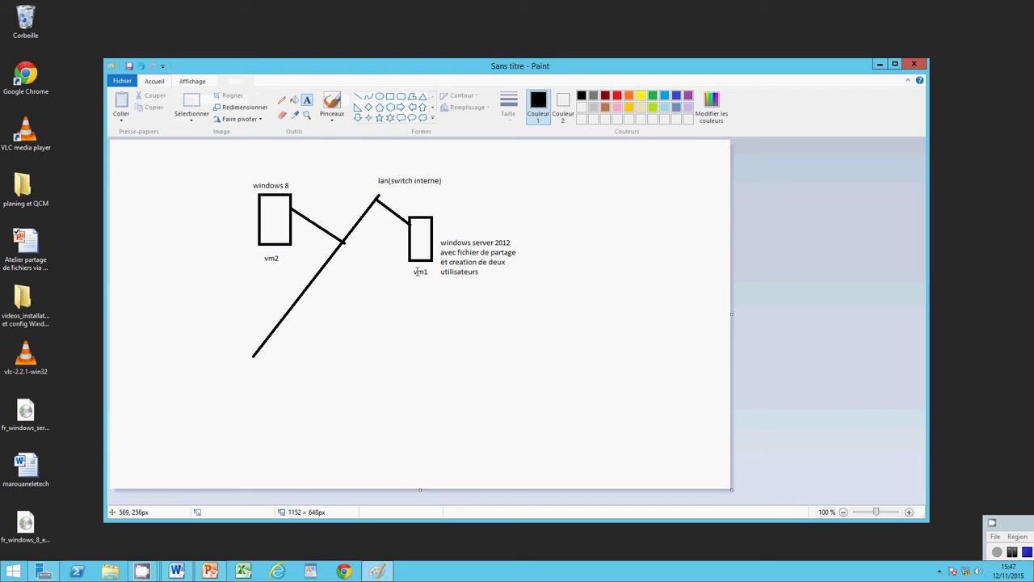
Step: Add IP labels 192.168.1.11 above vm1 and 192.168.1.12 above windows 8
{"action": "left_click", "coordinate": [430, 206]}
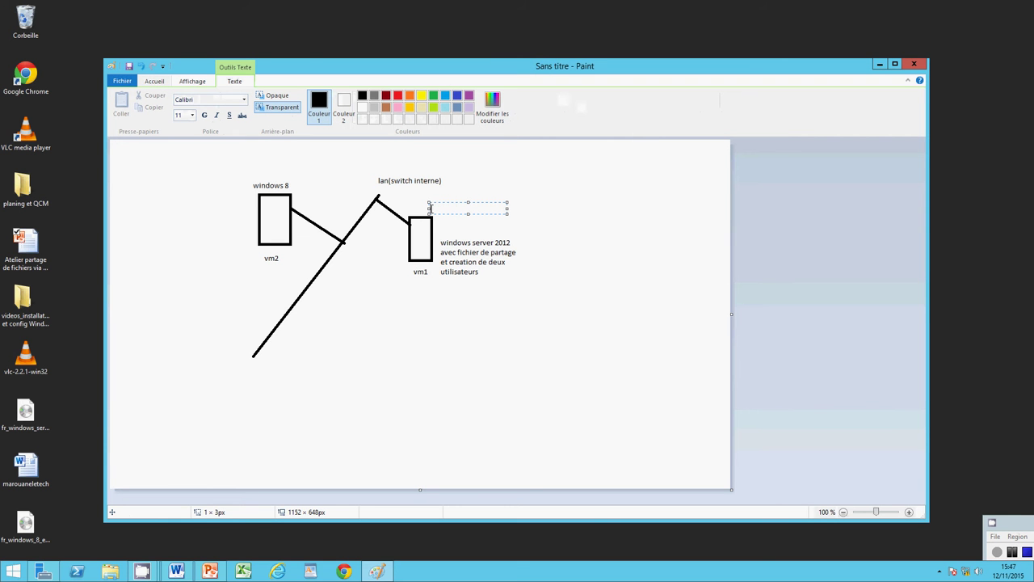
{"action": "type", "text": "192.168.1.11"}
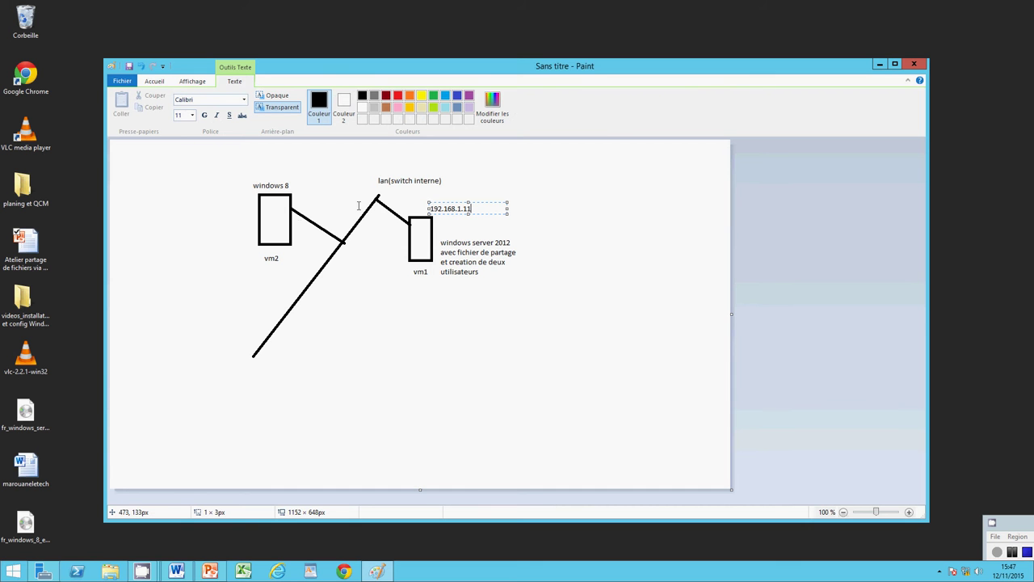
{"action": "left_click", "coordinate": [274, 172]}
{"action": "left_click", "coordinate": [274, 172]}
{"action": "type", "text": "192.168.1.12"}
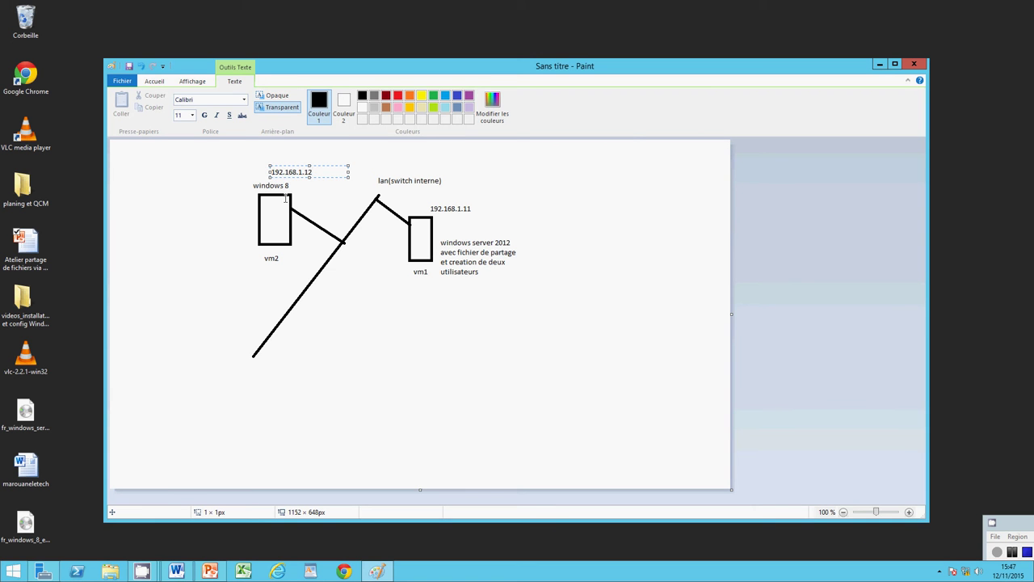
{"action": "left_click", "coordinate": [389, 319]}
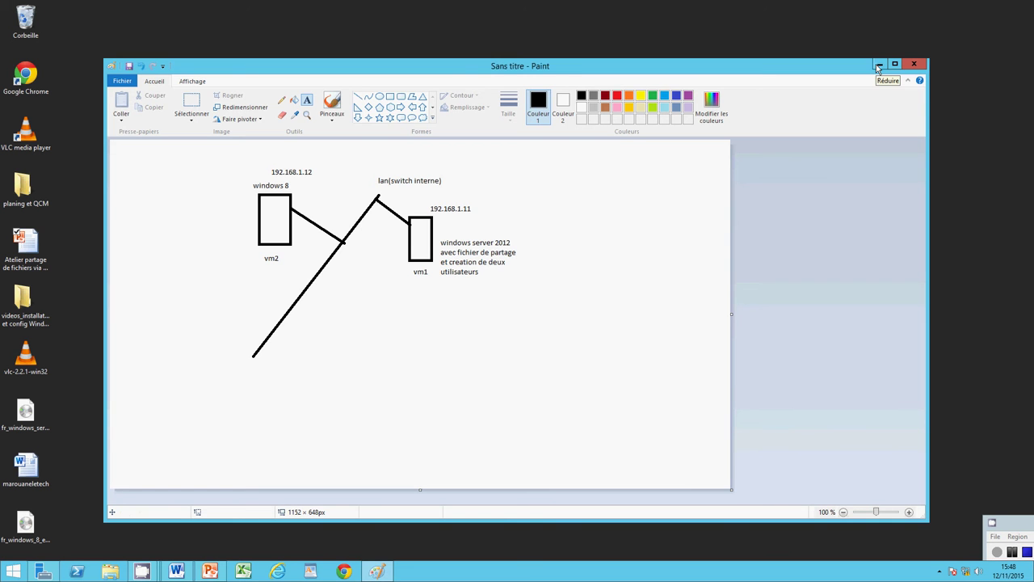
Step: Minimize Paint and PowerPoint, restore the Paint diagram, and bring up Server Manager
{"action": "left_click", "coordinate": [878, 66]}
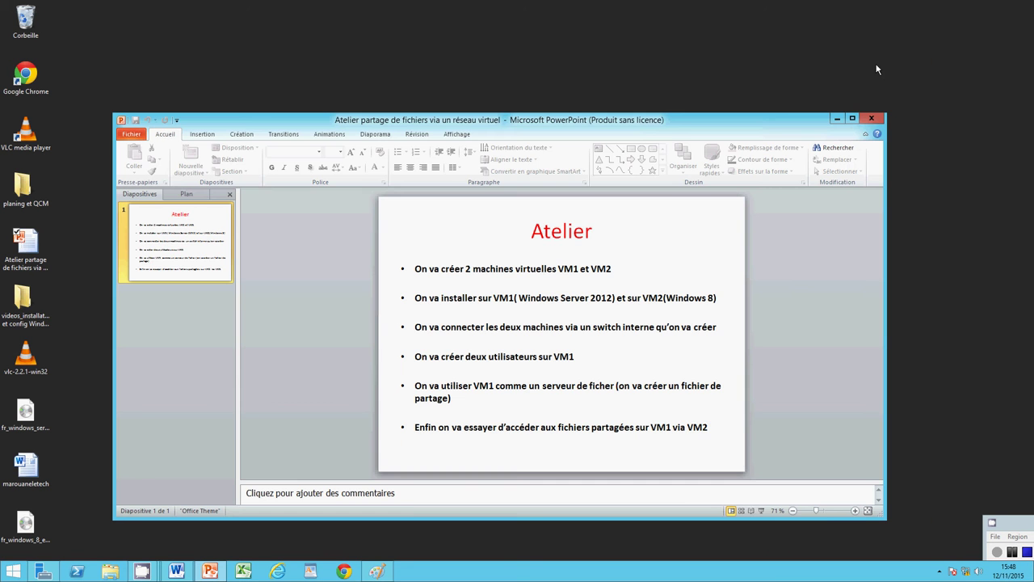
{"action": "left_click", "coordinate": [836, 118]}
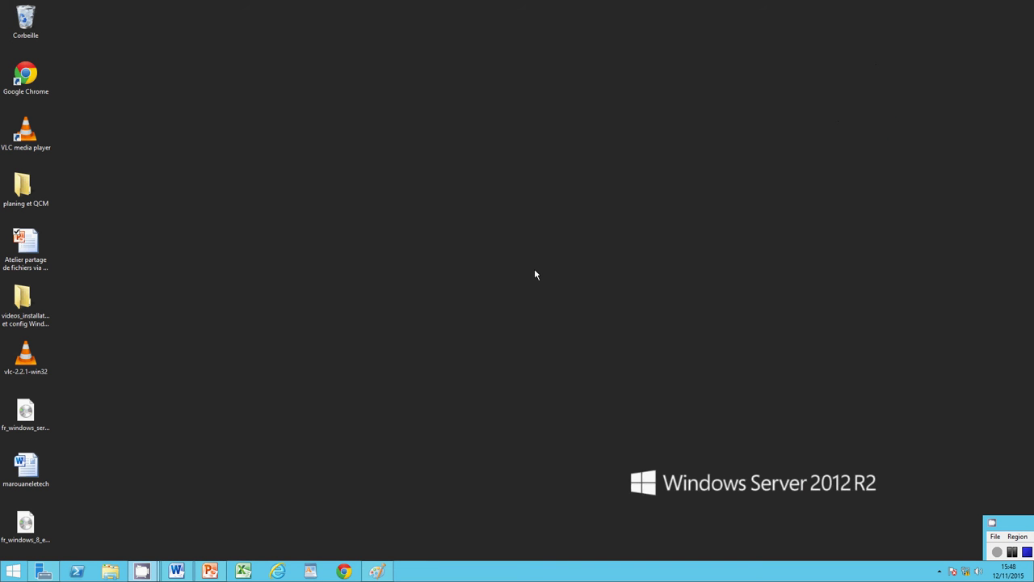
{"action": "left_click", "coordinate": [376, 571]}
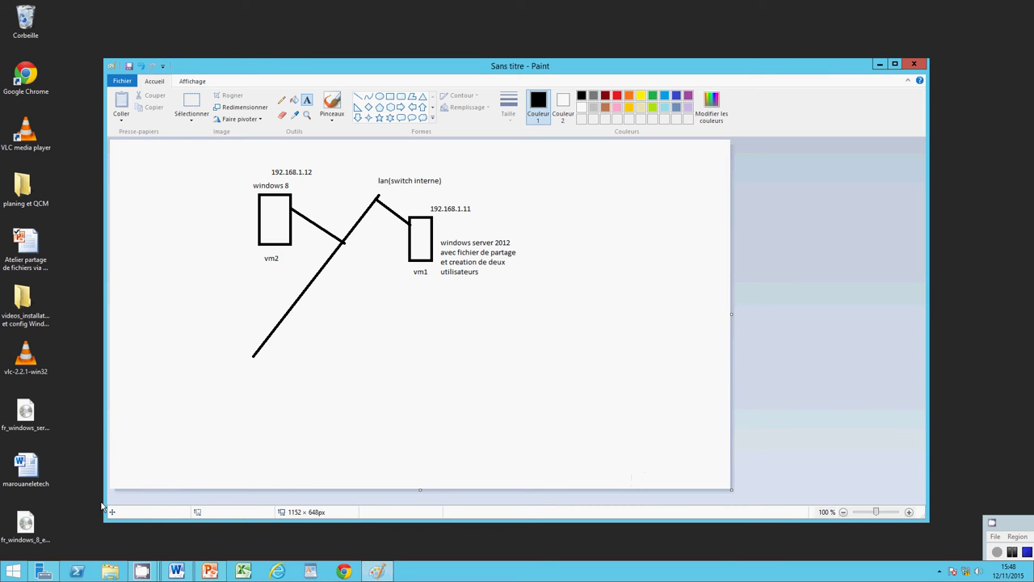
{"action": "left_click", "coordinate": [43, 572]}
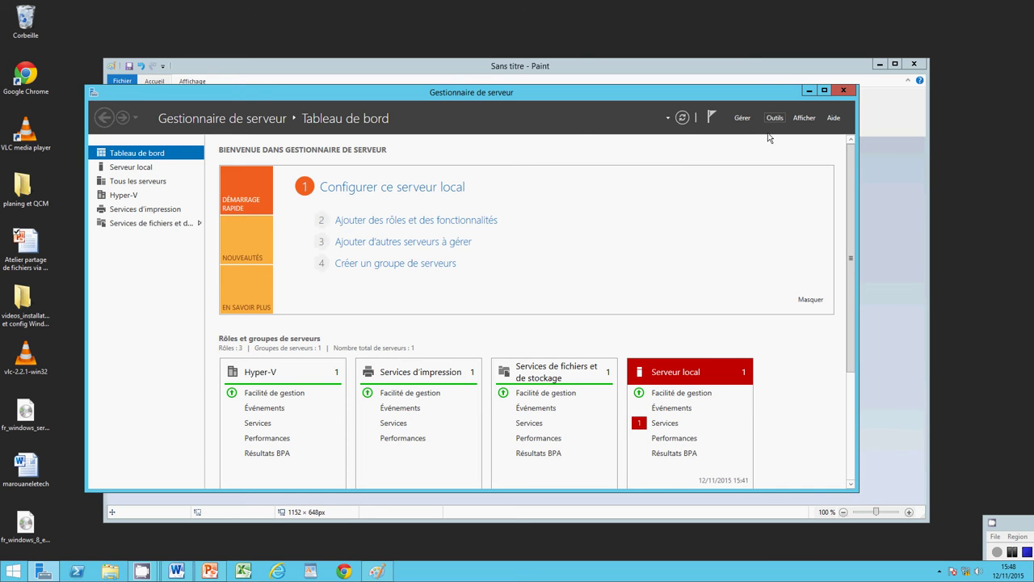
Step: Launch Gestionnaire Hyper-V from Server Manager's Outils menu
{"action": "left_click", "coordinate": [773, 120]}
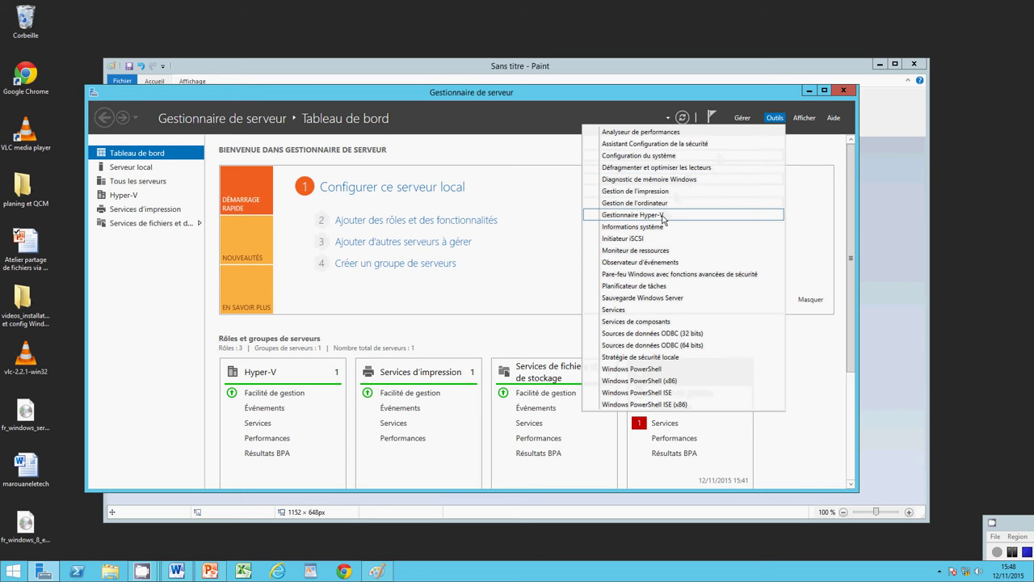
{"action": "left_click", "coordinate": [665, 218]}
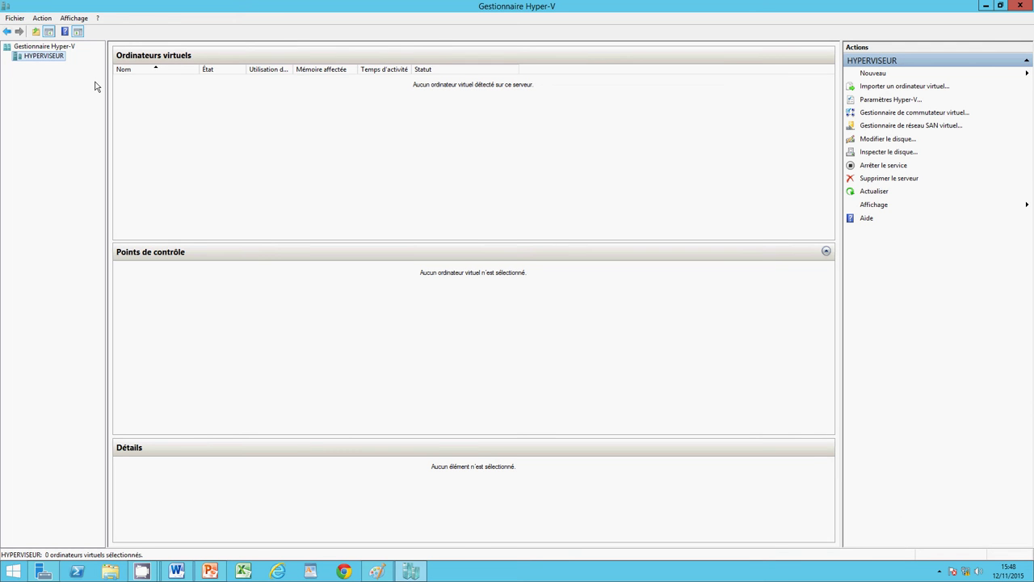
Step: Start the New Virtual Machine wizard from the HYPERVISEUR host
{"action": "right_click", "coordinate": [44, 61]}
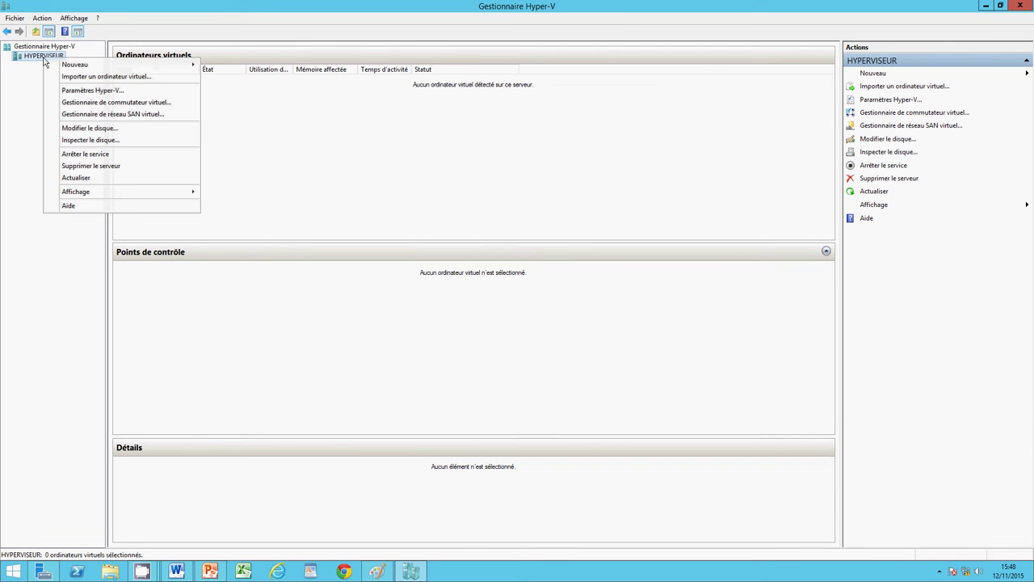
{"action": "mouse_move", "coordinate": [68, 68]}
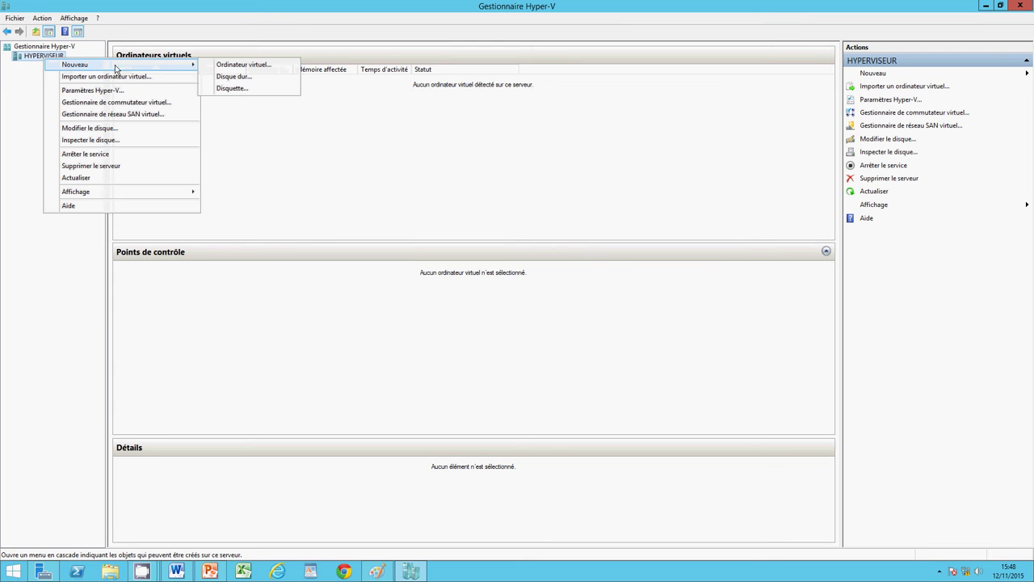
{"action": "left_click", "coordinate": [218, 63]}
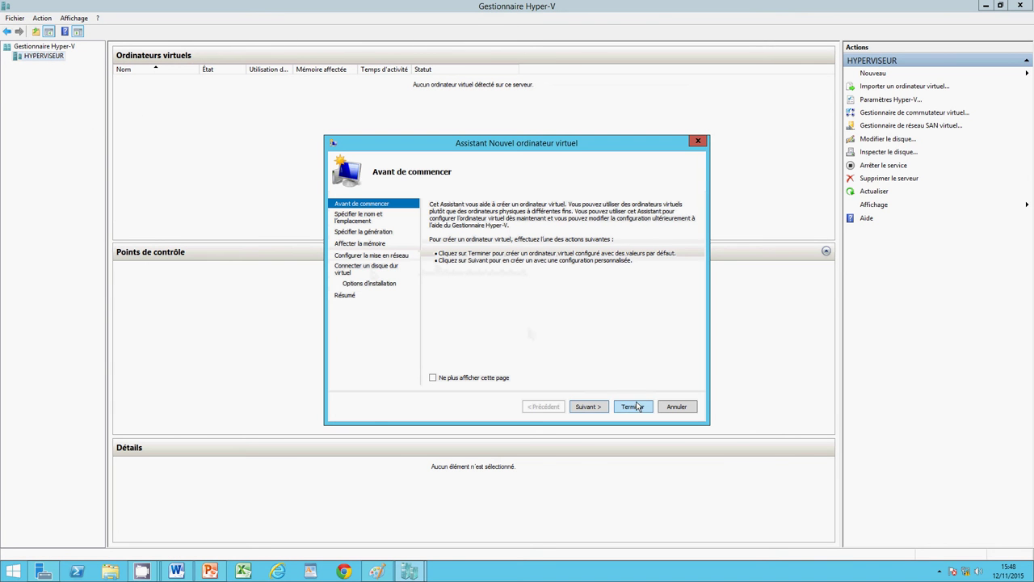
Step: Name the machine vm1 and keep Generation 1, advancing to memory allocation
{"action": "left_click", "coordinate": [589, 407]}
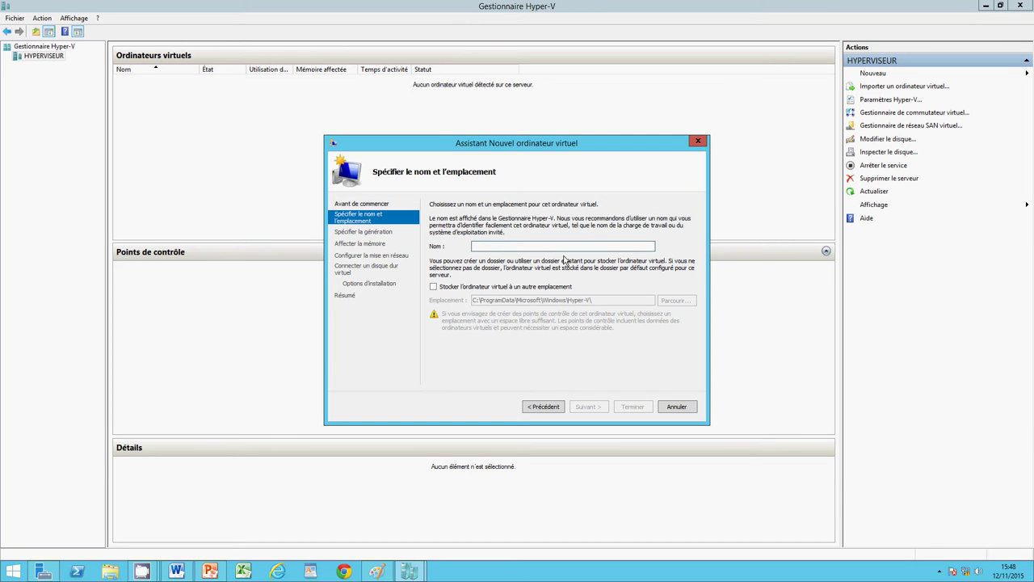
{"action": "type", "text": "vm1"}
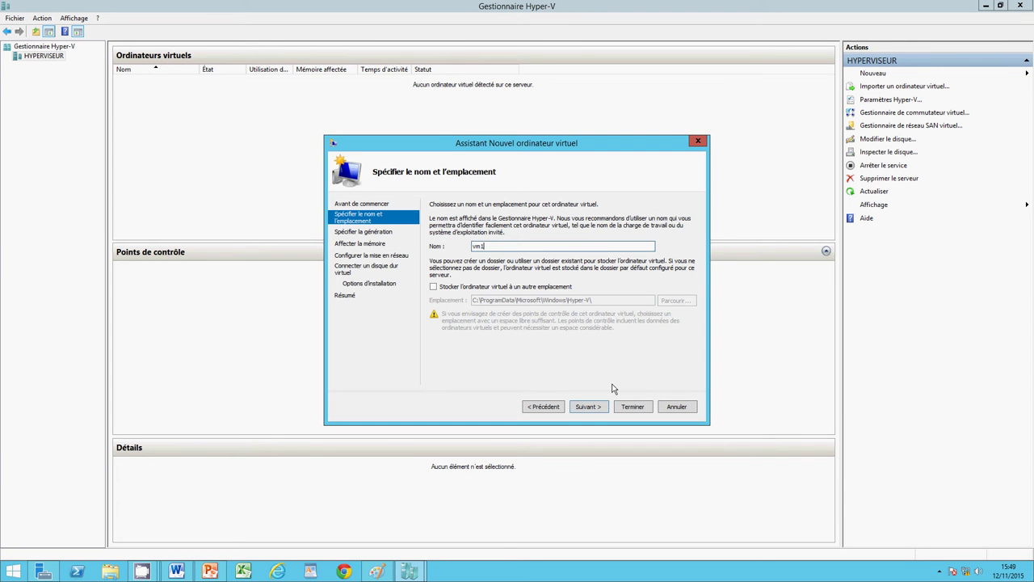
{"action": "left_click", "coordinate": [598, 407]}
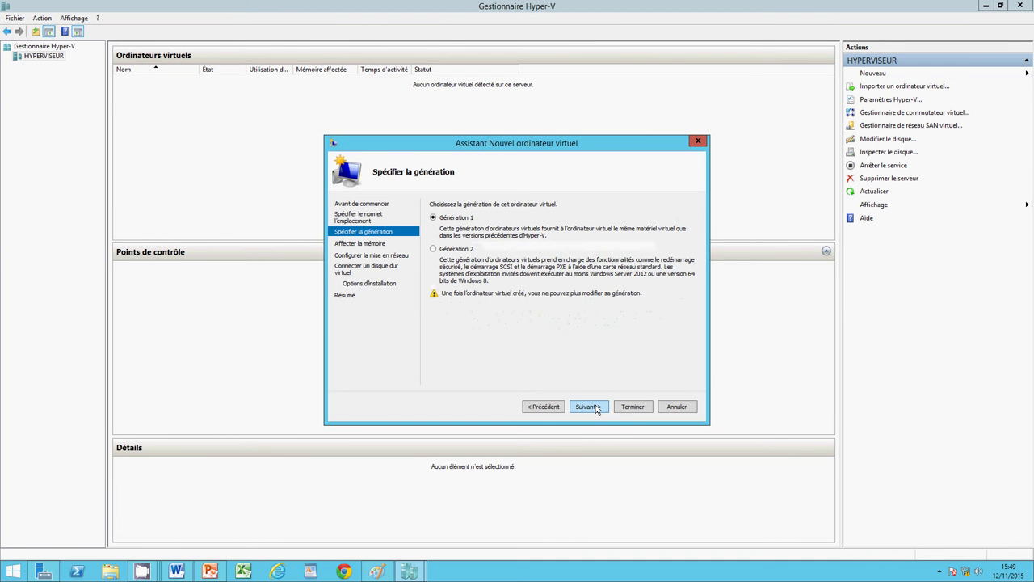
{"action": "left_click", "coordinate": [596, 408]}
{"action": "left_click", "coordinate": [548, 407]}
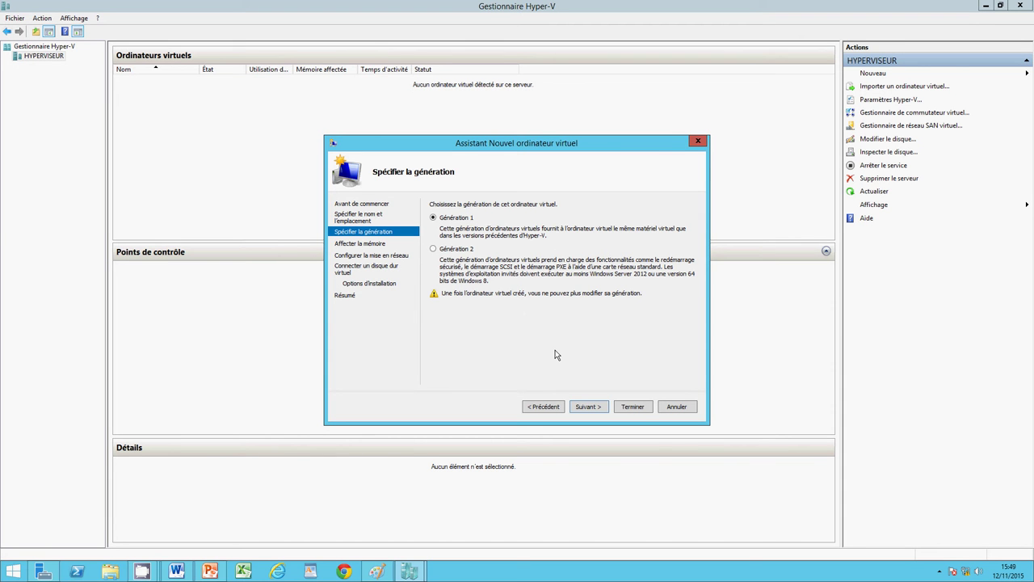
{"action": "left_click", "coordinate": [586, 406]}
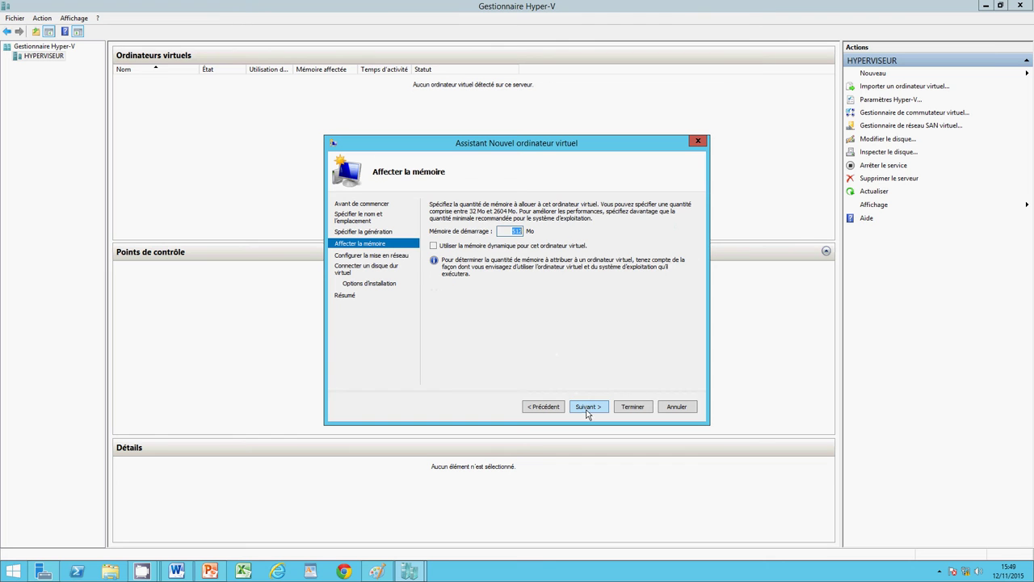
Step: Enable dynamic memory at 512 MB for vm1 and leave the network Non connecté
{"action": "left_click", "coordinate": [434, 247]}
{"action": "left_click", "coordinate": [582, 410]}
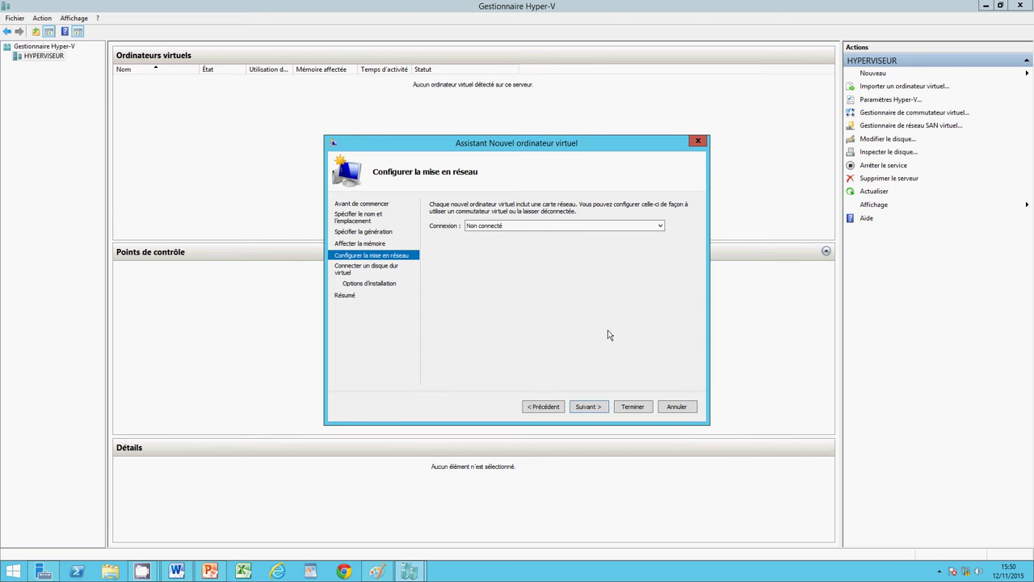
{"action": "left_click", "coordinate": [592, 408]}
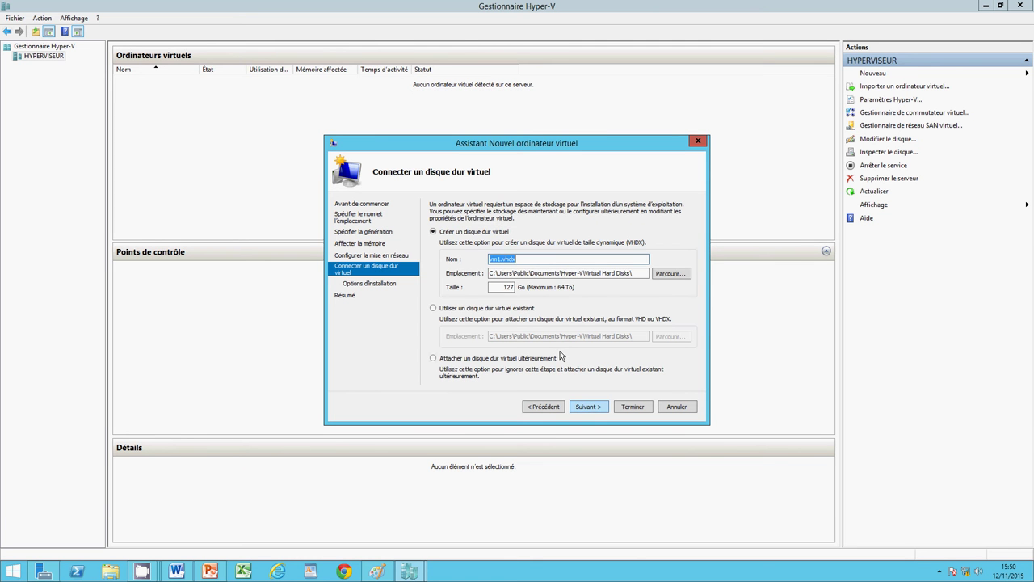
Step: Rename the virtual disk to ateliervm1.vhdx and set its size to 10 GB
{"action": "left_click", "coordinate": [501, 259]}
{"action": "key", "text": "Left"}
{"action": "type", "text": "atelier"}
{"action": "left_click", "coordinate": [507, 287]}
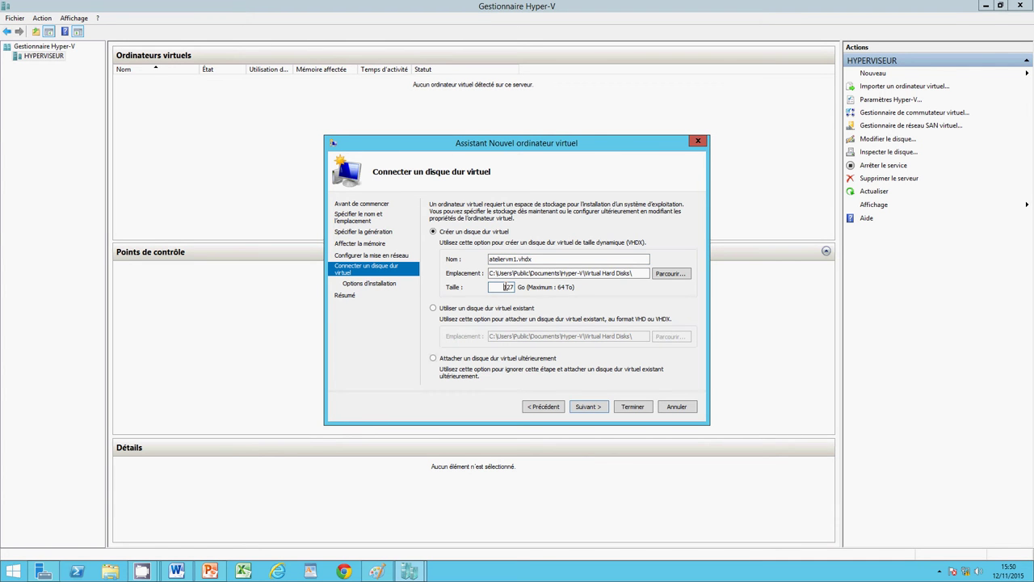
{"action": "key", "text": "BackSpace"}
{"action": "key", "text": "BackSpace"}
{"action": "key", "text": "BackSpace"}
{"action": "type", "text": "10"}
Step: Choose to install the operating system later and finish creating vm1
{"action": "left_click", "coordinate": [579, 409]}
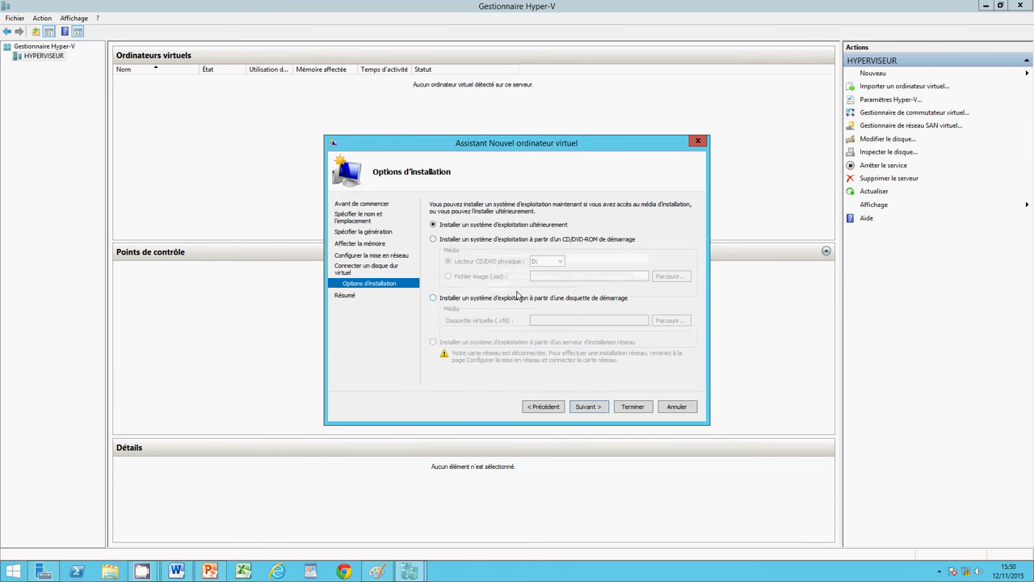
{"action": "left_click", "coordinate": [585, 408]}
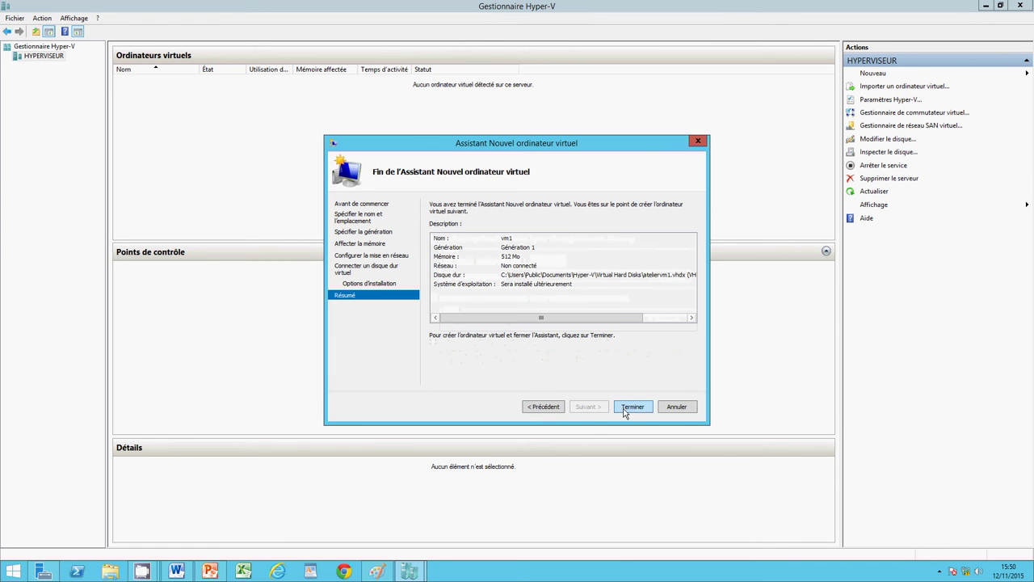
{"action": "left_click", "coordinate": [626, 409]}
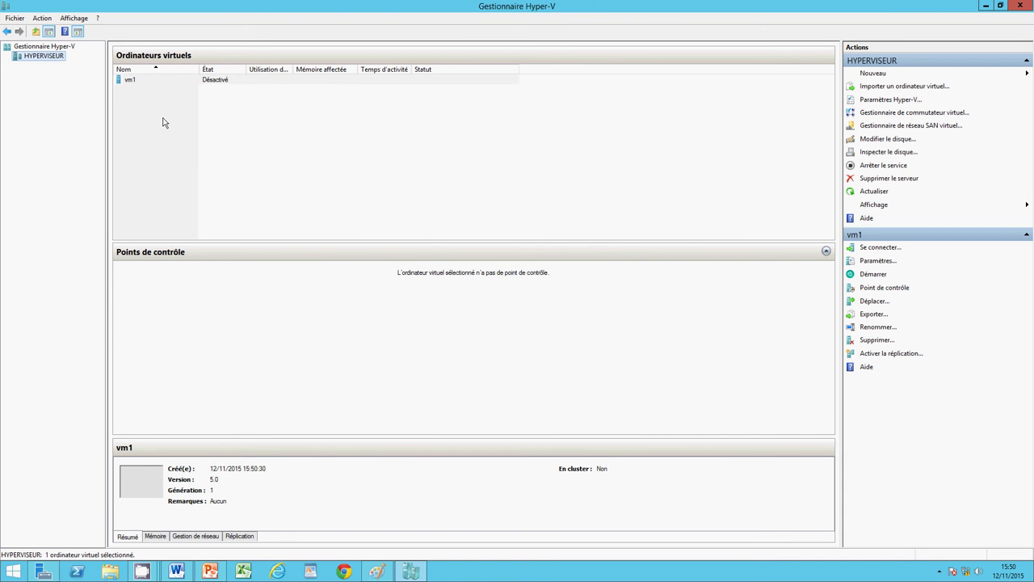
Step: Choose Nouveau > Ordinateur virtuel from the HYPERVISEUR host's context menu
{"action": "right_click", "coordinate": [59, 61]}
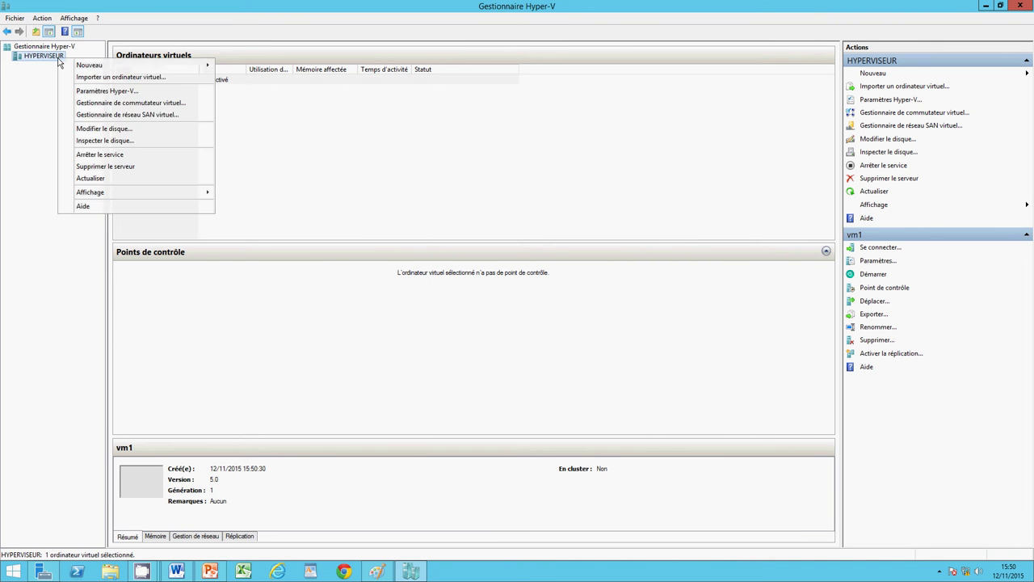
{"action": "mouse_move", "coordinate": [78, 71]}
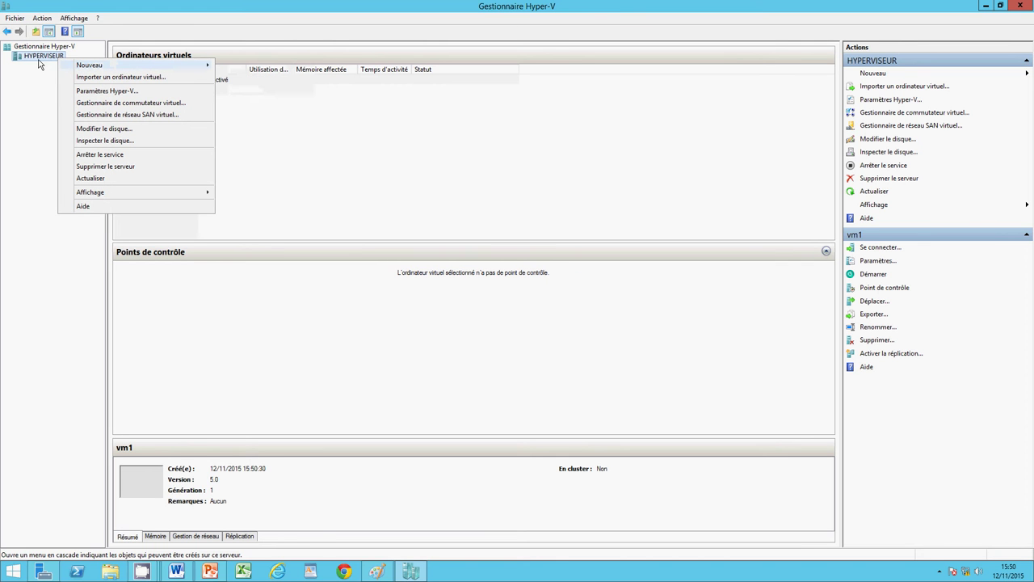
{"action": "right_click", "coordinate": [38, 59]}
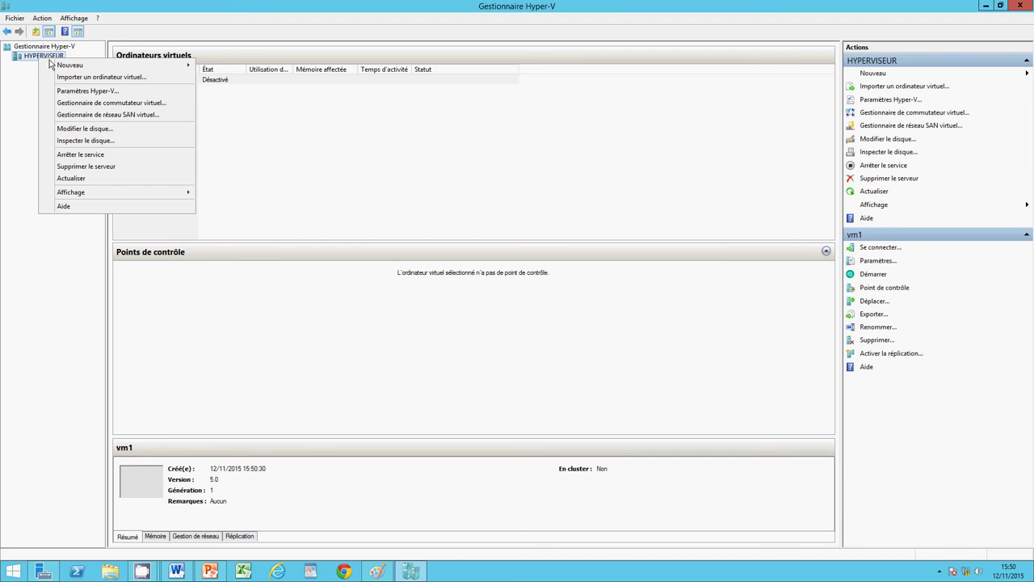
{"action": "mouse_move", "coordinate": [52, 63]}
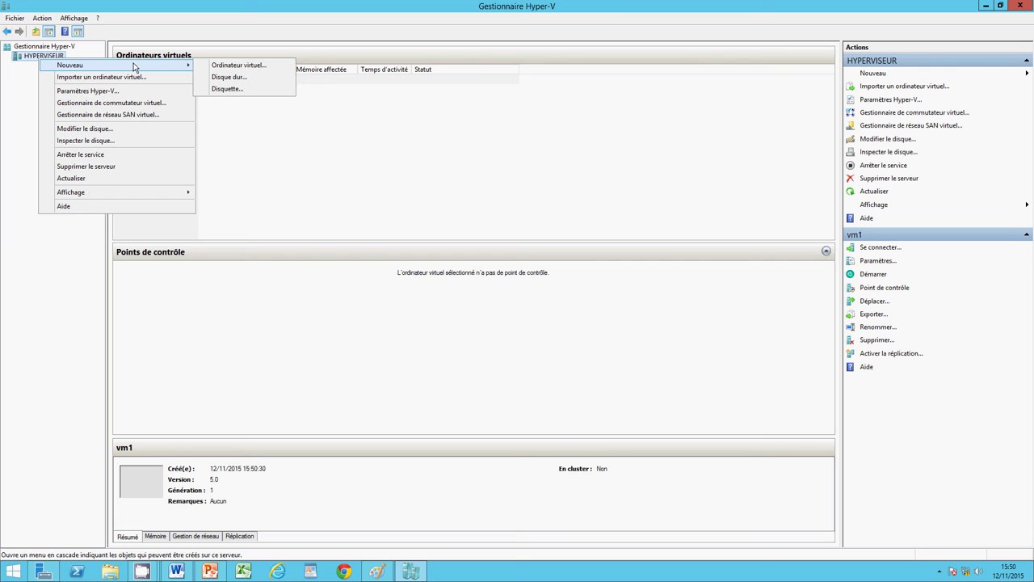
{"action": "left_click", "coordinate": [234, 64]}
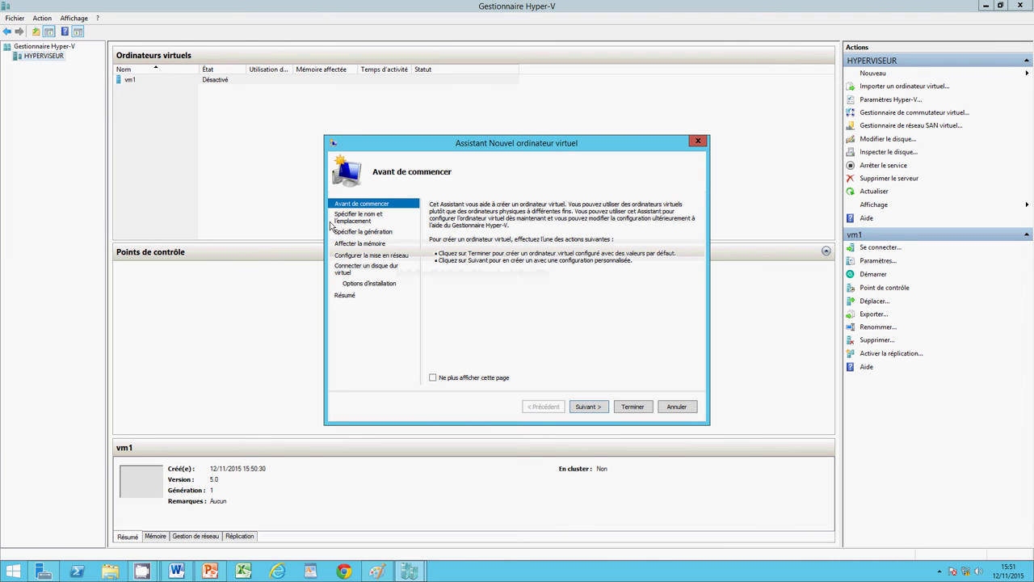
Step: Name the second machine vm2 and keep Generation 1
{"action": "left_click", "coordinate": [588, 406]}
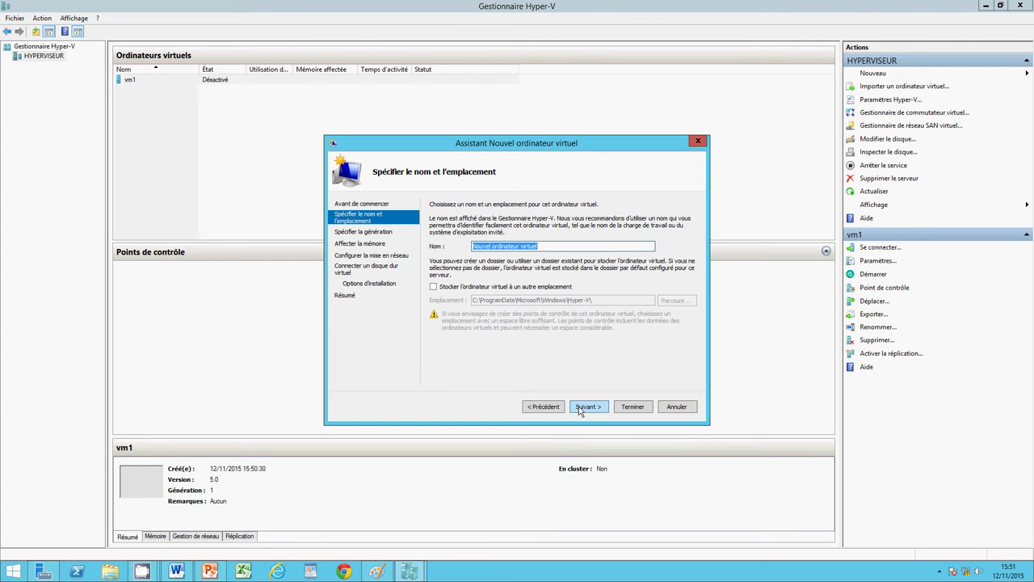
{"action": "key", "text": "BackSpace"}
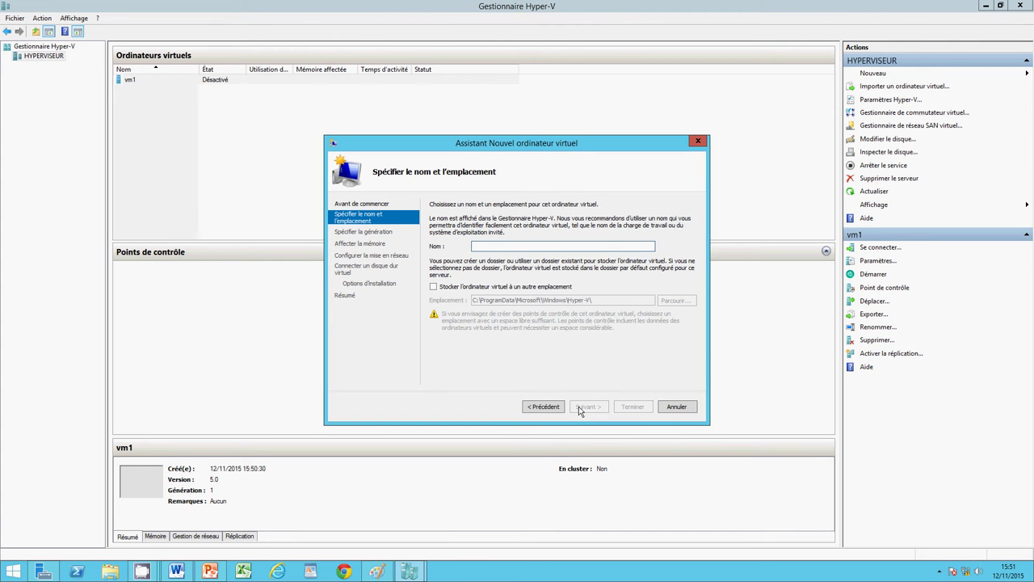
{"action": "type", "text": "vm2"}
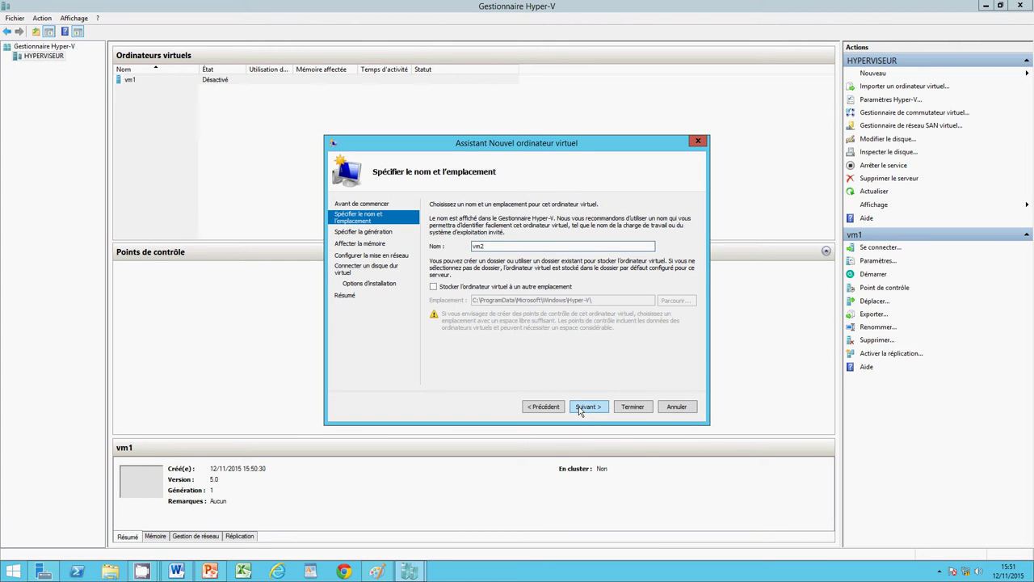
{"action": "left_click", "coordinate": [605, 413]}
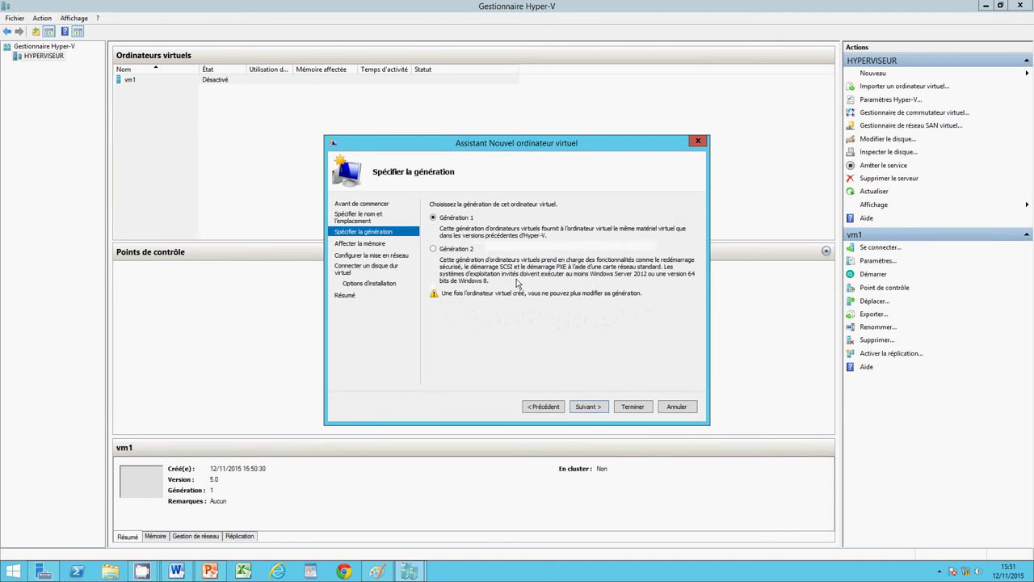
{"action": "left_click", "coordinate": [598, 407]}
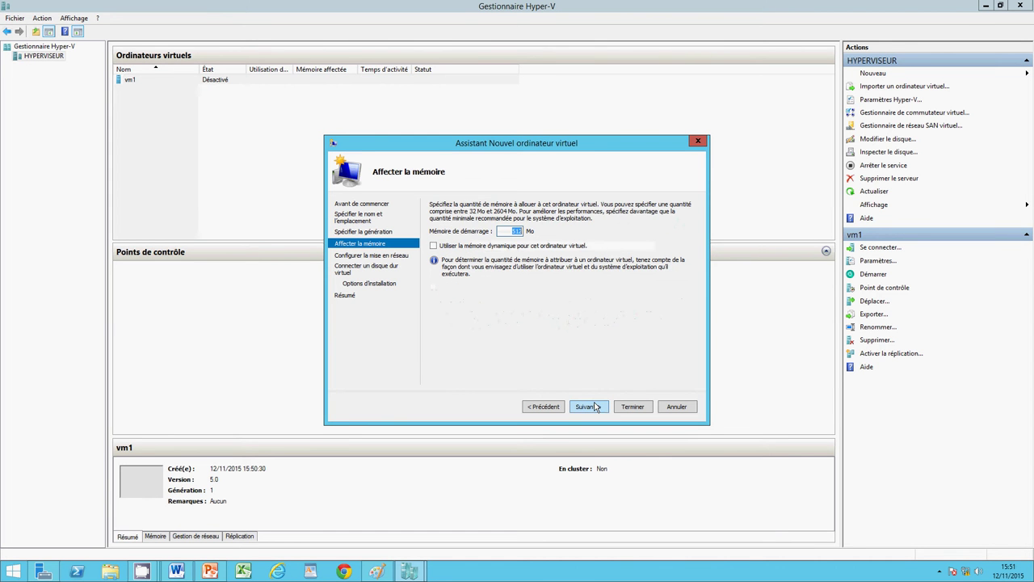
Step: Enable dynamic memory for vm2 and leave its network unconnected
{"action": "left_click", "coordinate": [433, 246]}
{"action": "left_click", "coordinate": [586, 410]}
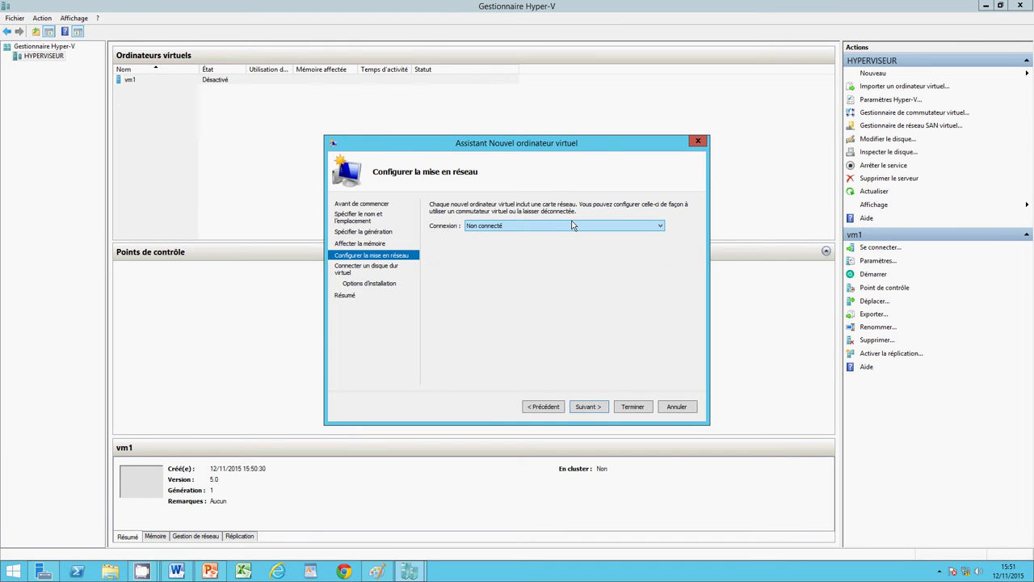
{"action": "left_click", "coordinate": [586, 408]}
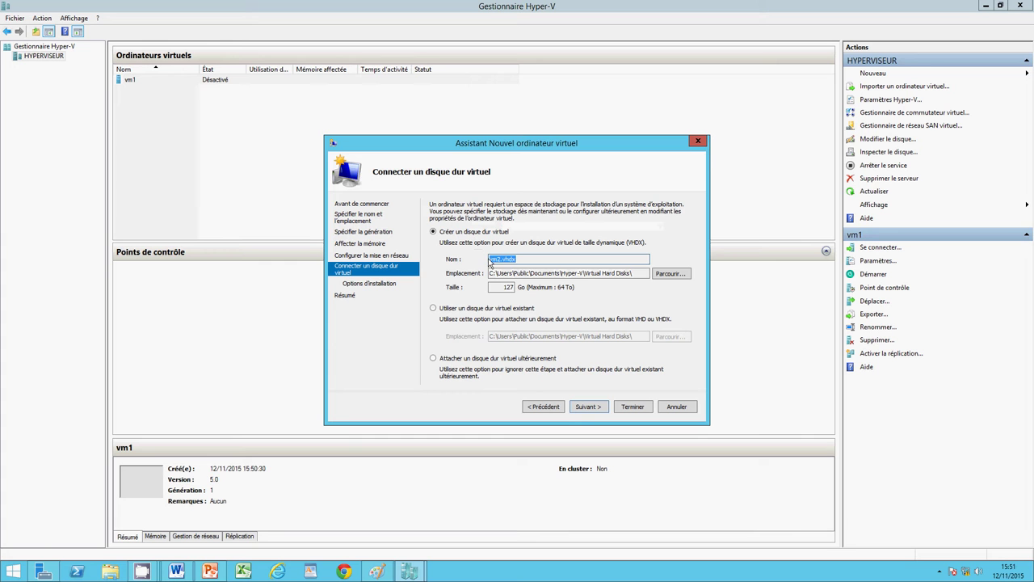
Step: Name vm2's disk ateliervm2.vhdx, size it 10 GB, defer the OS install and finish
{"action": "left_click", "coordinate": [490, 259]}
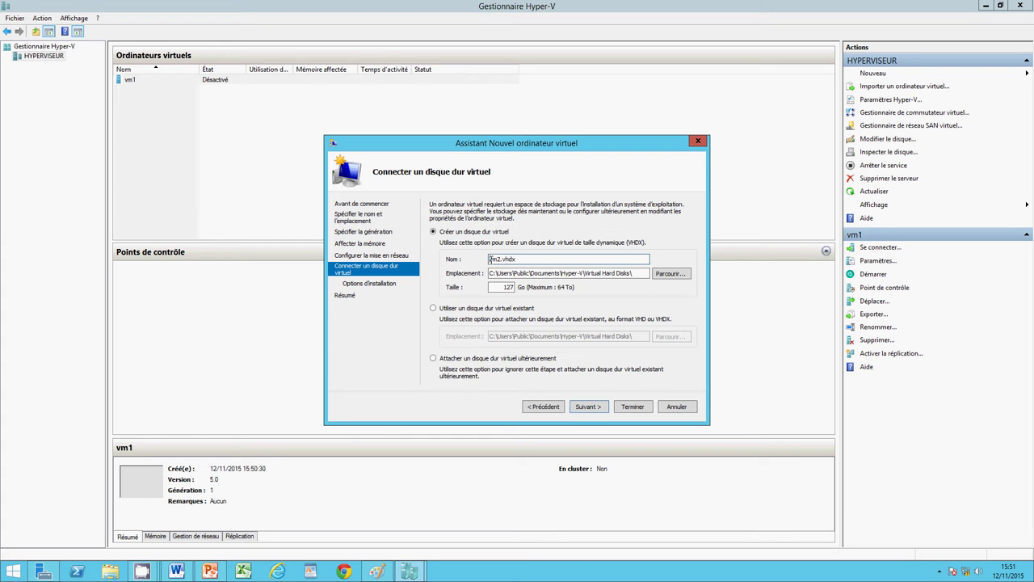
{"action": "type", "text": "atelier"}
{"action": "left_click", "coordinate": [504, 288]}
{"action": "key", "text": "BackSpace"}
{"action": "key", "text": "BackSpace"}
{"action": "key", "text": "BackSpace"}
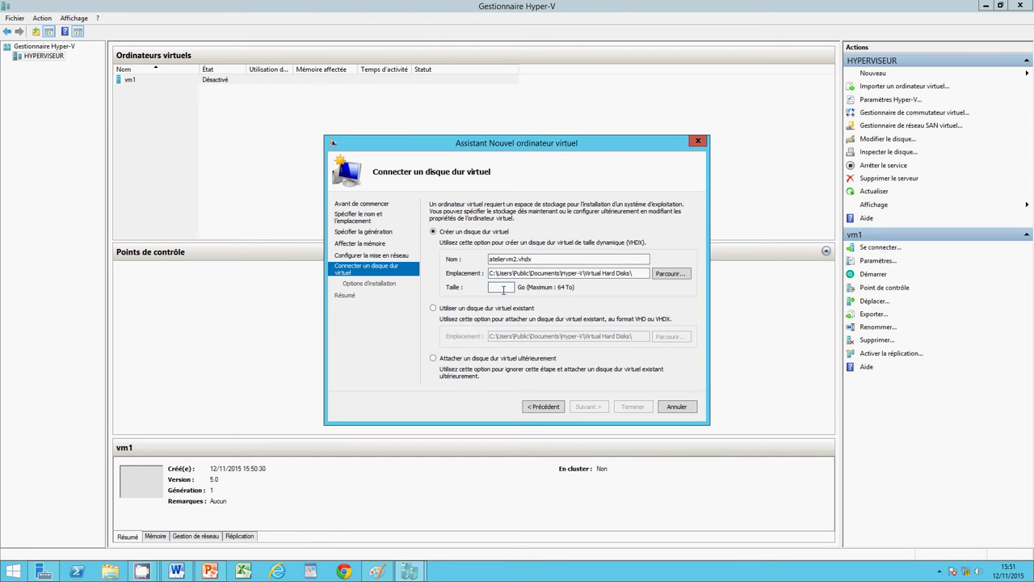
{"action": "type", "text": "10"}
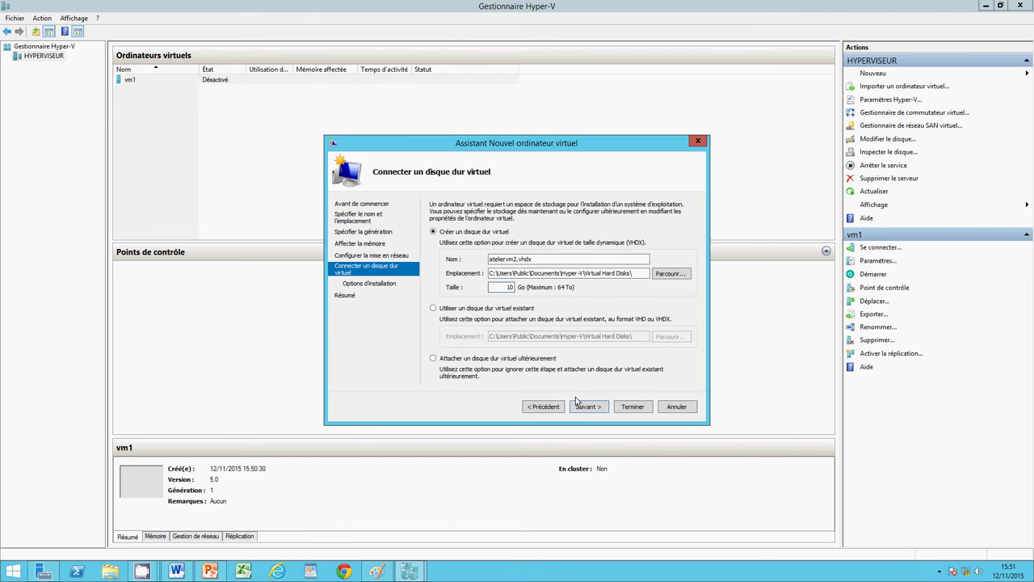
{"action": "left_click", "coordinate": [579, 409]}
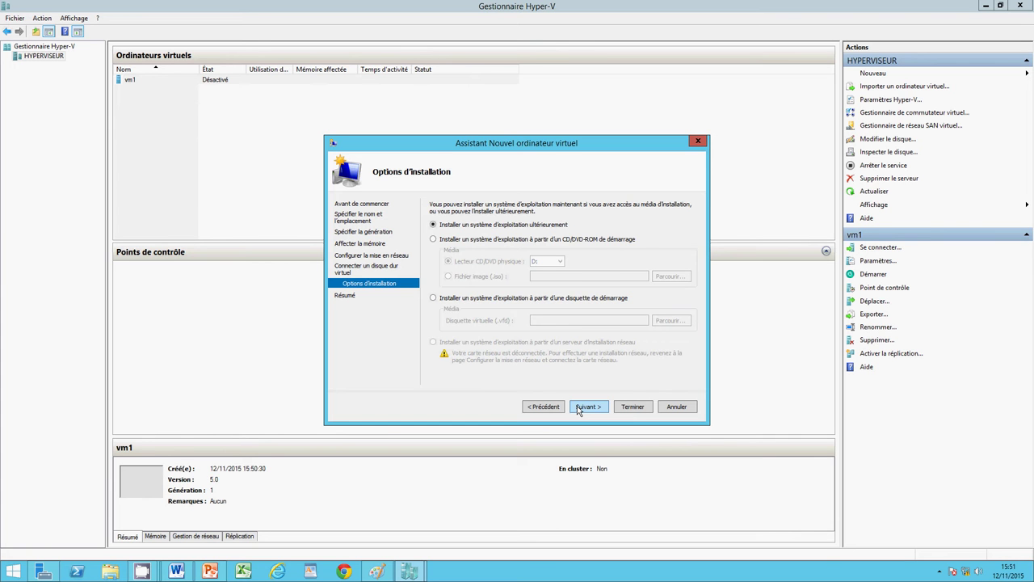
{"action": "left_click", "coordinate": [579, 408]}
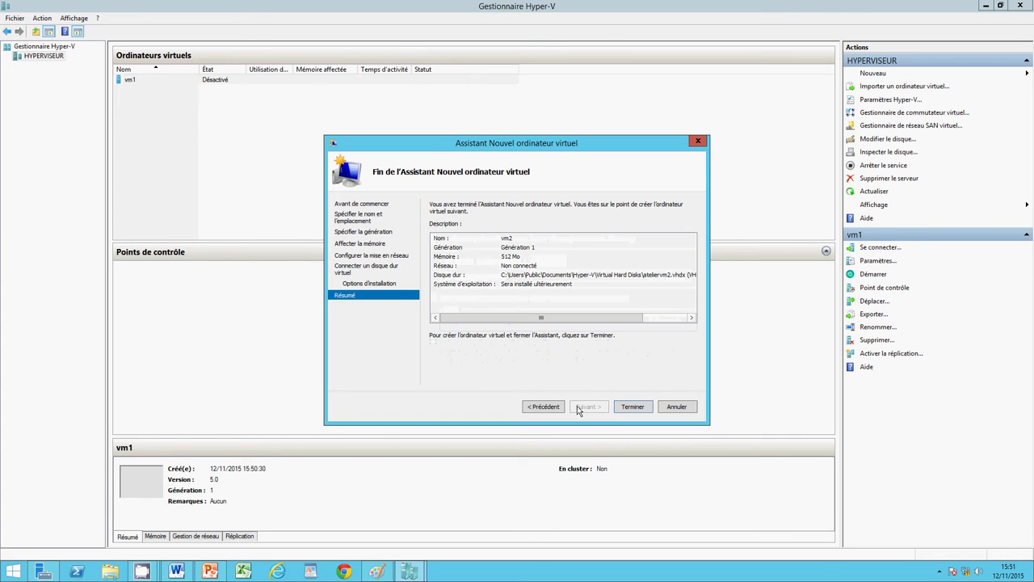
{"action": "left_click", "coordinate": [634, 408]}
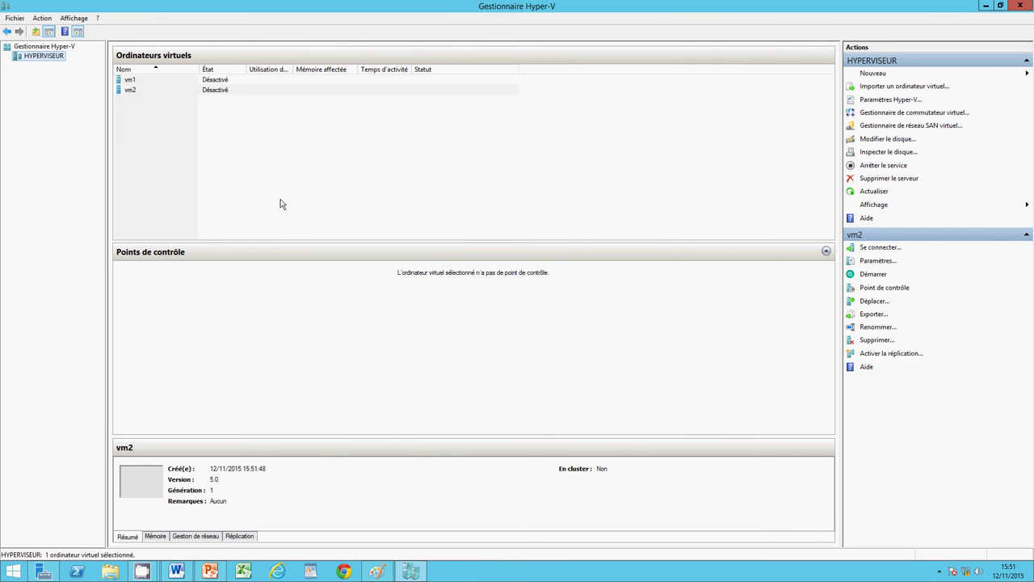
Step: View the vm1/vm2 network diagram in Paint, discard an empty text box, then minimize Paint
{"action": "left_click", "coordinate": [376, 572]}
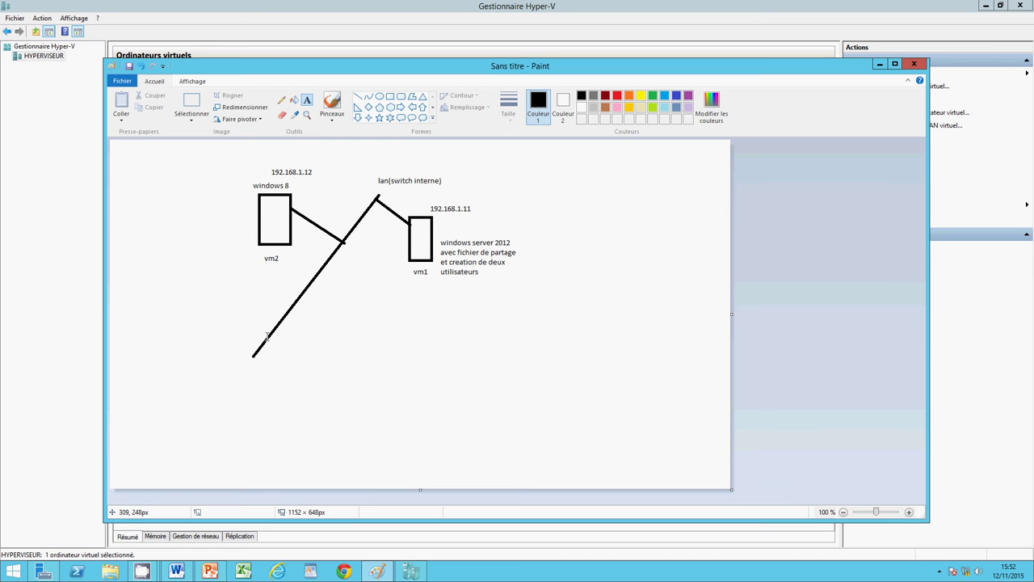
{"action": "left_click", "coordinate": [211, 572]}
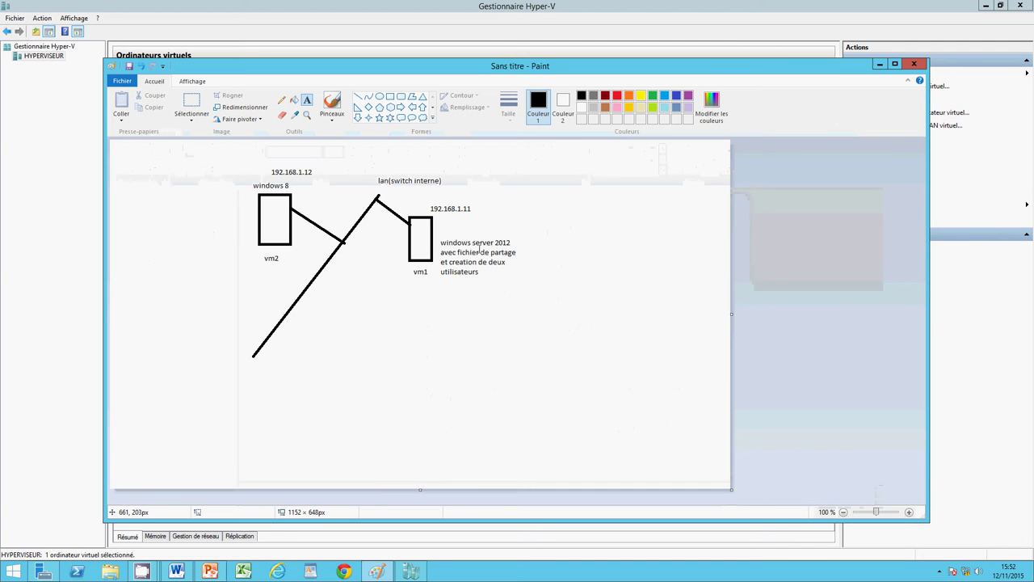
{"action": "left_click", "coordinate": [477, 254]}
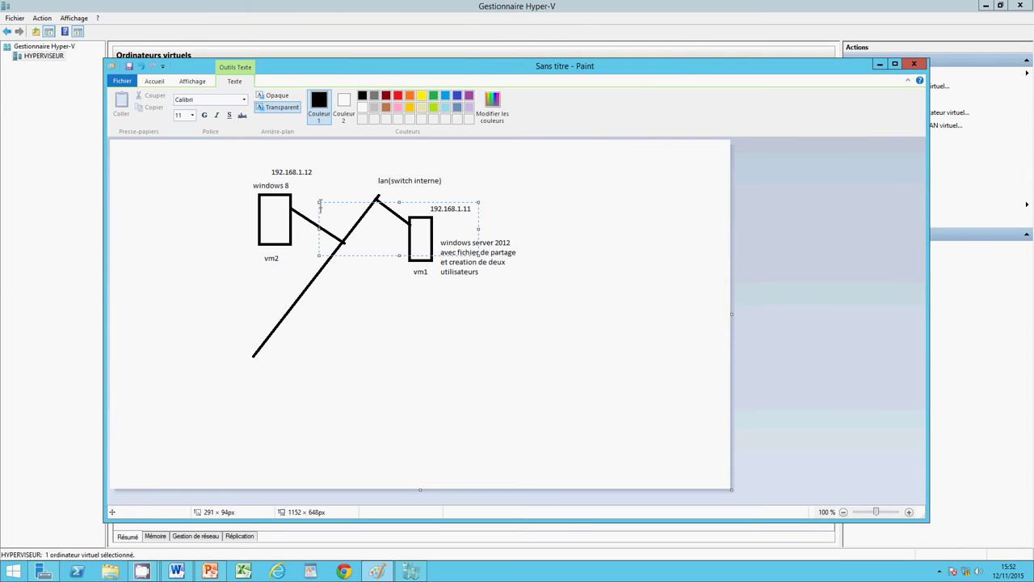
{"action": "left_click", "coordinate": [285, 168]}
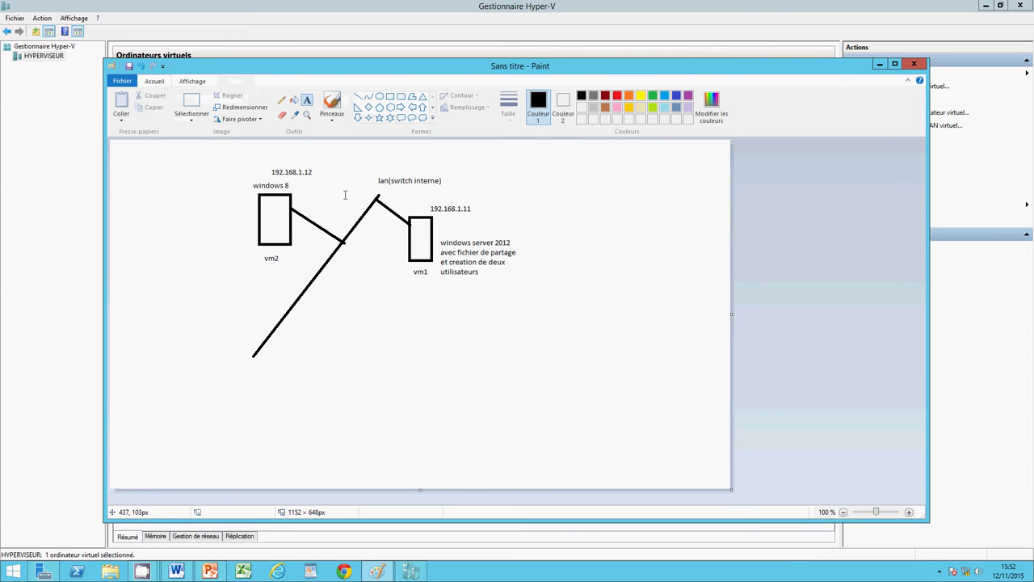
{"action": "left_click", "coordinate": [878, 66]}
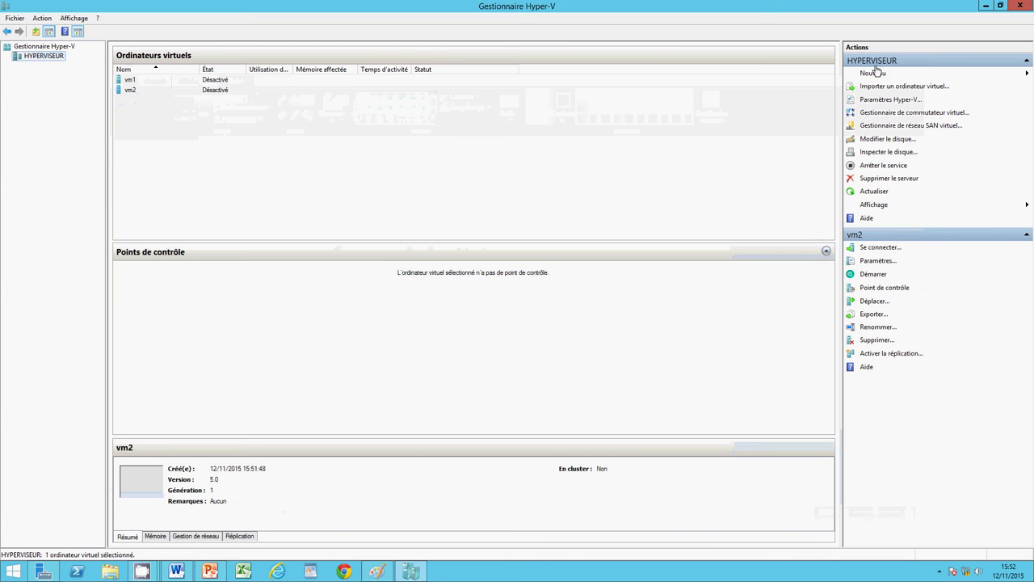
Step: Open the Paramètres window for vm1 from its context menu
{"action": "left_click", "coordinate": [180, 80]}
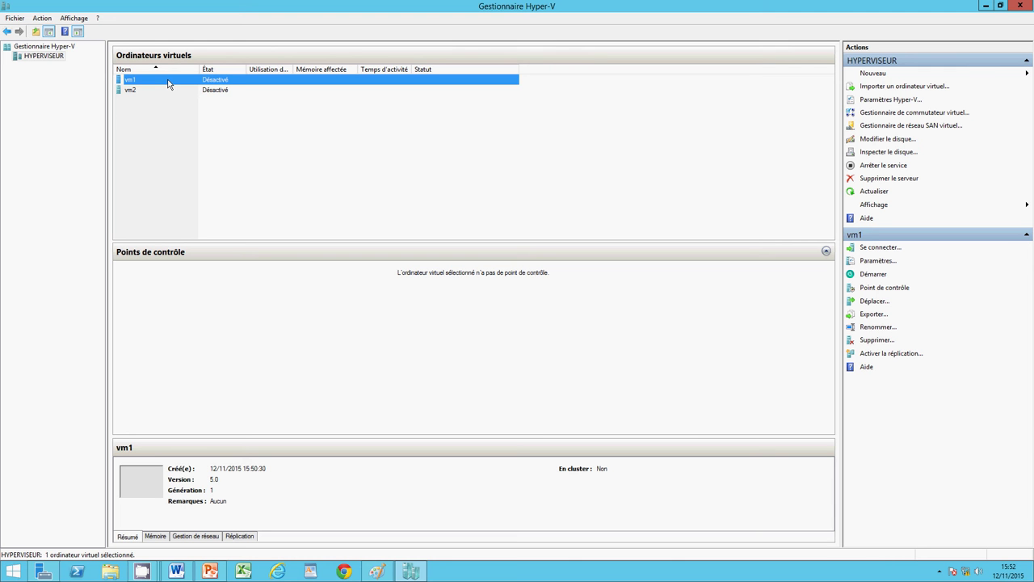
{"action": "right_click", "coordinate": [169, 84]}
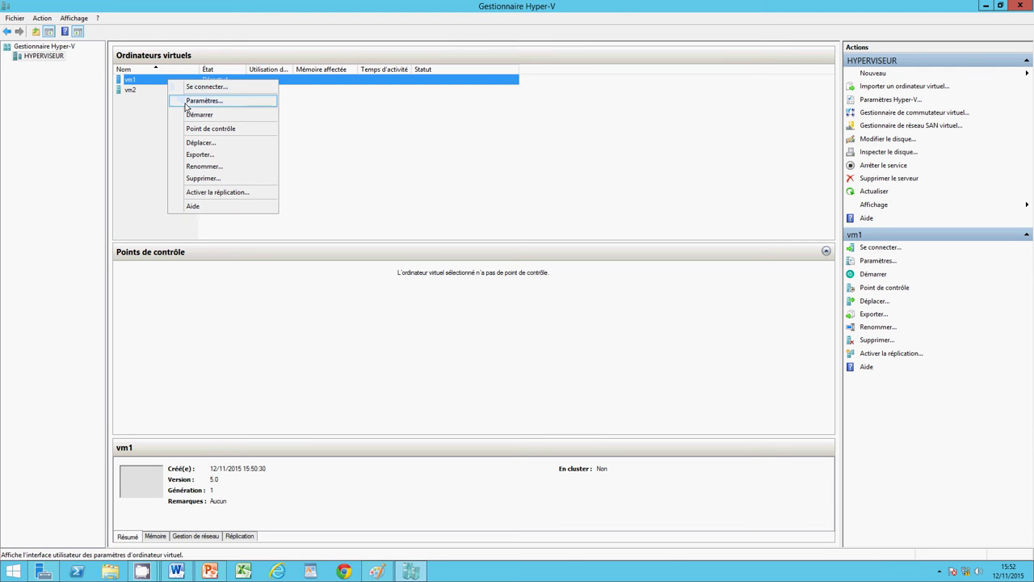
{"action": "left_click", "coordinate": [185, 101]}
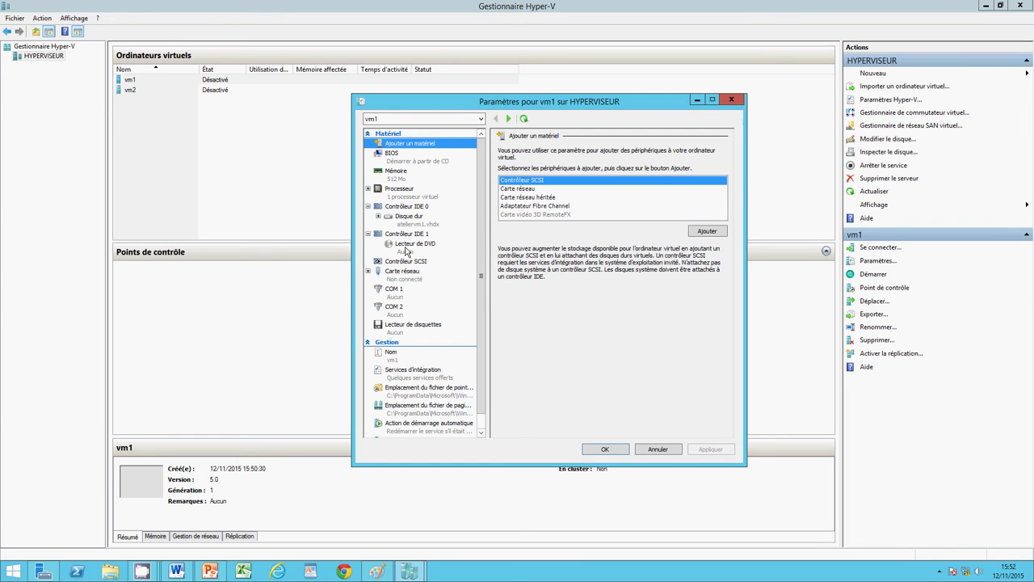
Step: Mount the fr_windows_server_2012_r2_x64 ISO from Bureau in vm1's DVD drive and save
{"action": "left_click", "coordinate": [406, 251]}
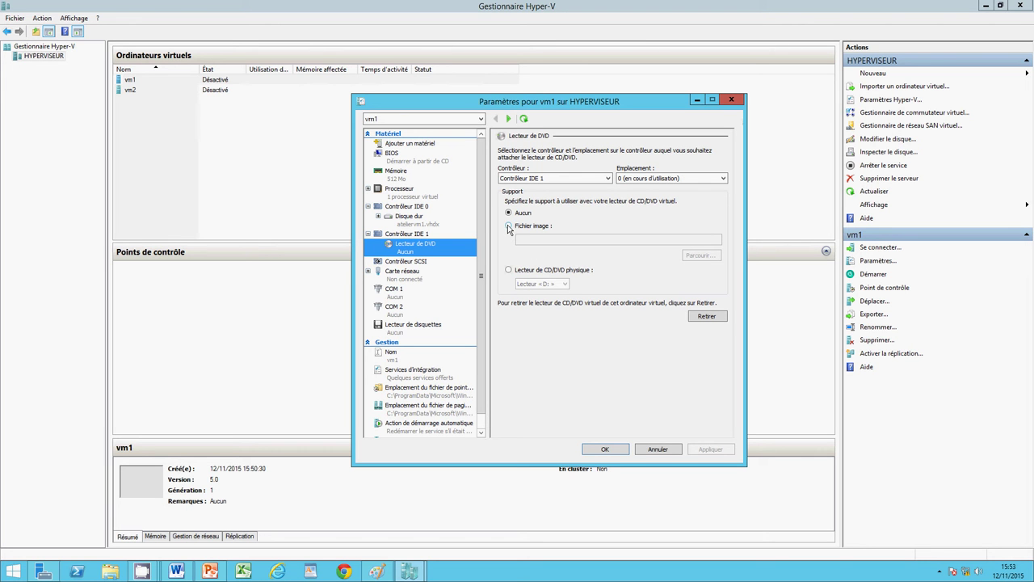
{"action": "left_click", "coordinate": [510, 228]}
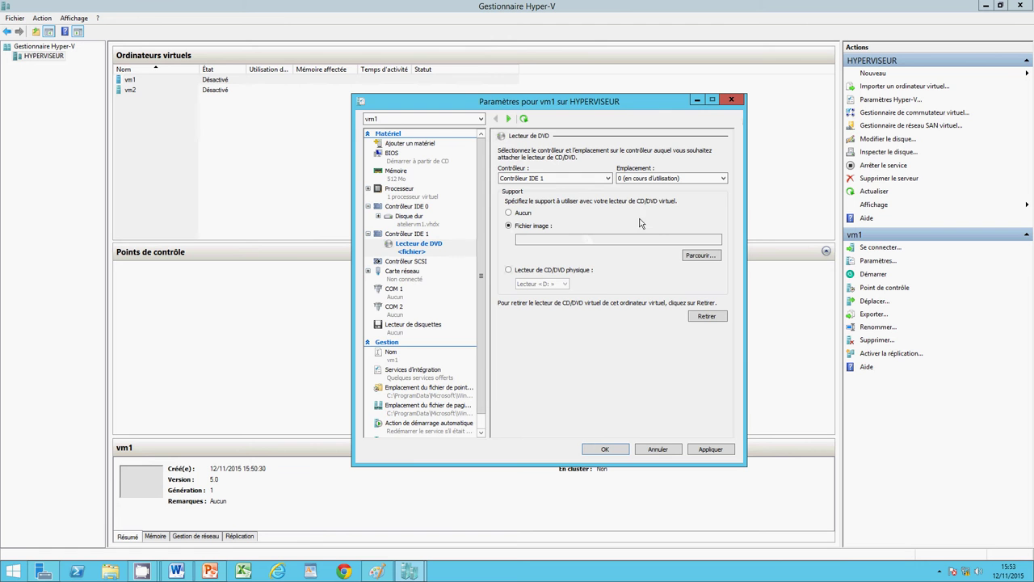
{"action": "left_click", "coordinate": [698, 255]}
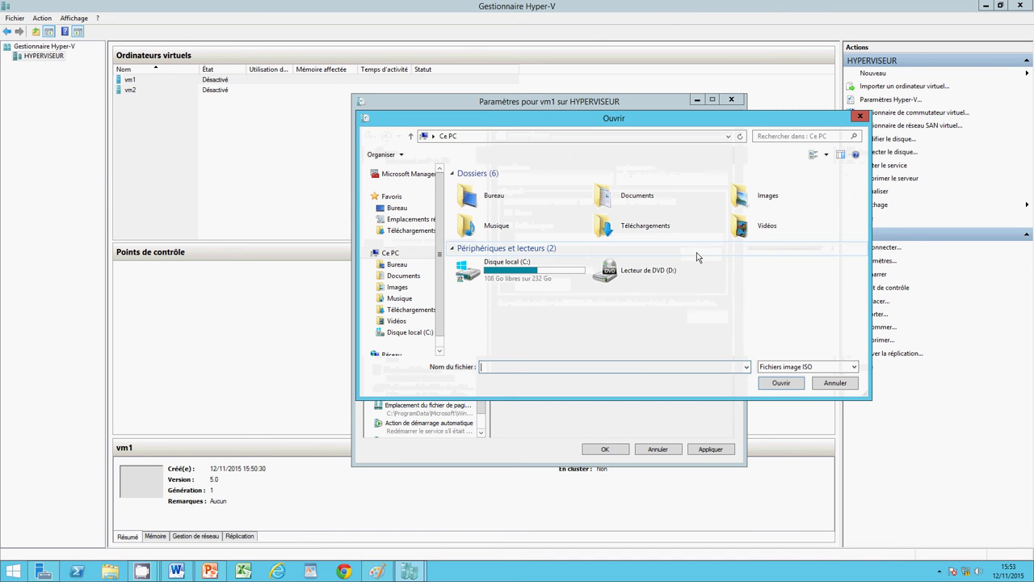
{"action": "left_click", "coordinate": [480, 207]}
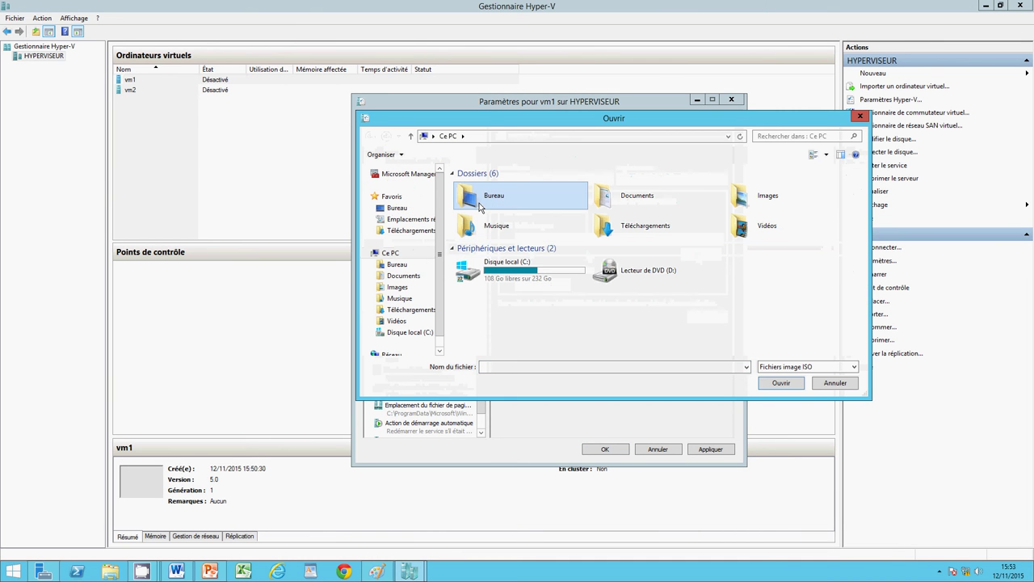
{"action": "double_click", "coordinate": [480, 207]}
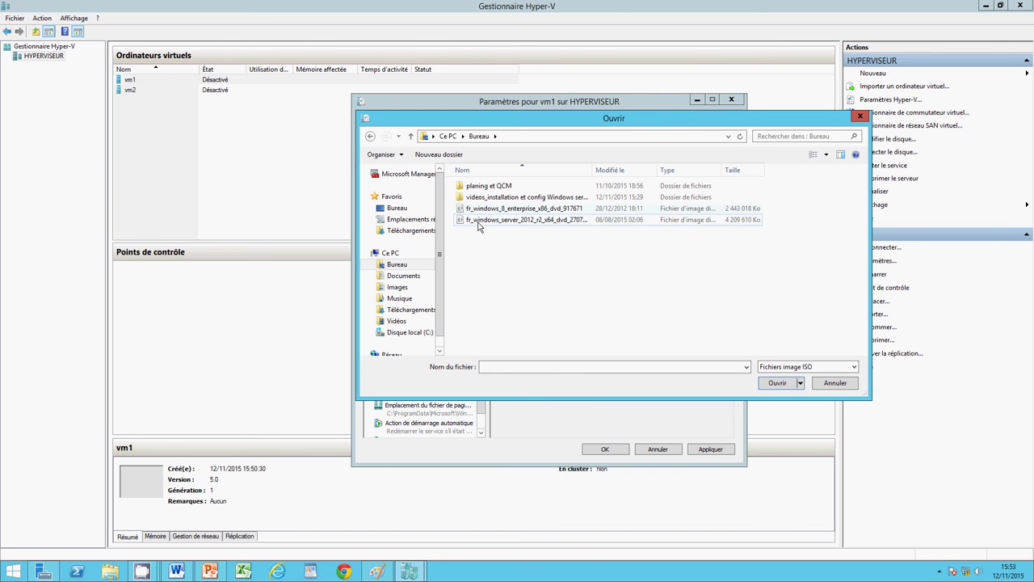
{"action": "left_click", "coordinate": [478, 223]}
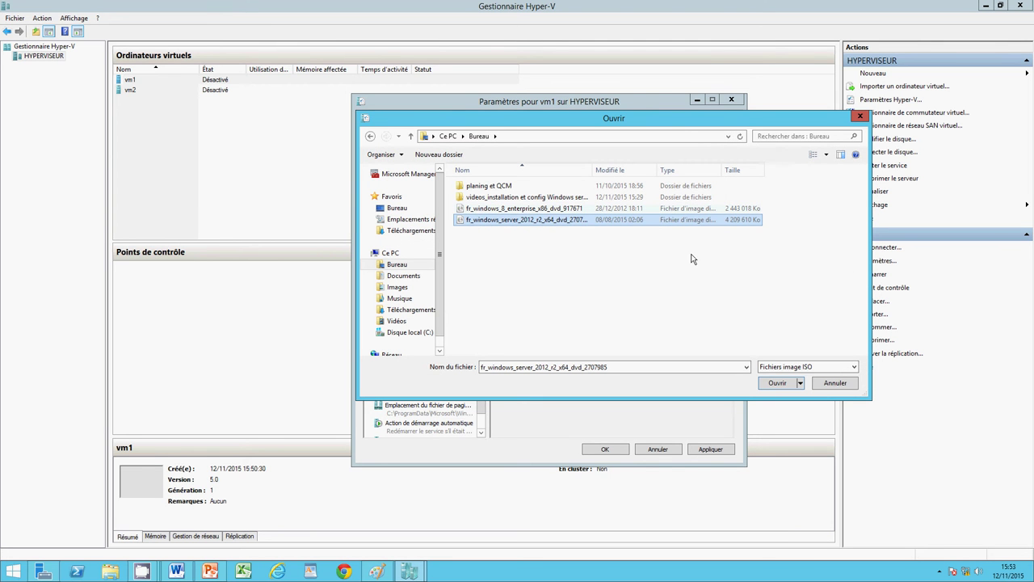
{"action": "left_click", "coordinate": [776, 384]}
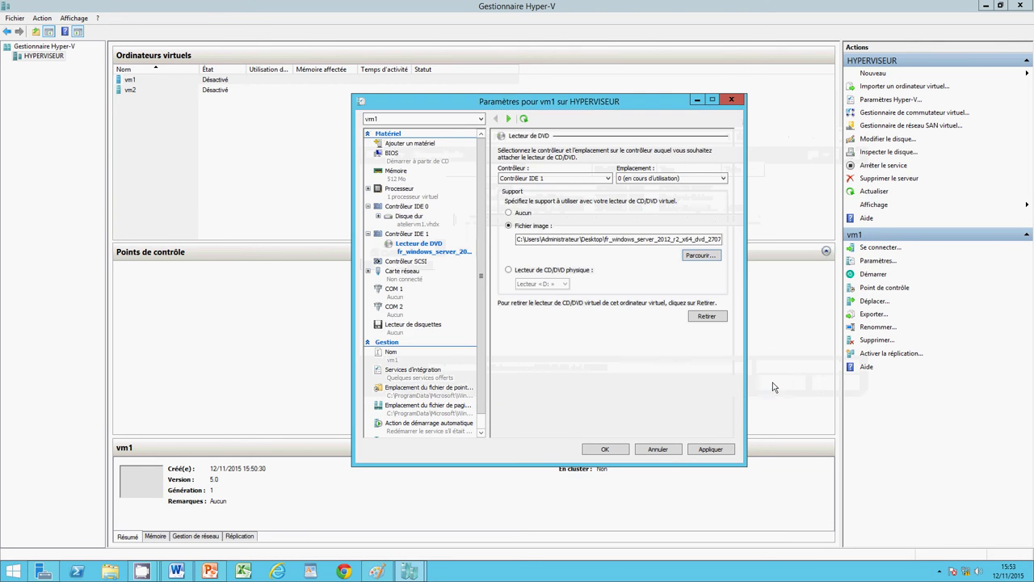
{"action": "left_click", "coordinate": [594, 450]}
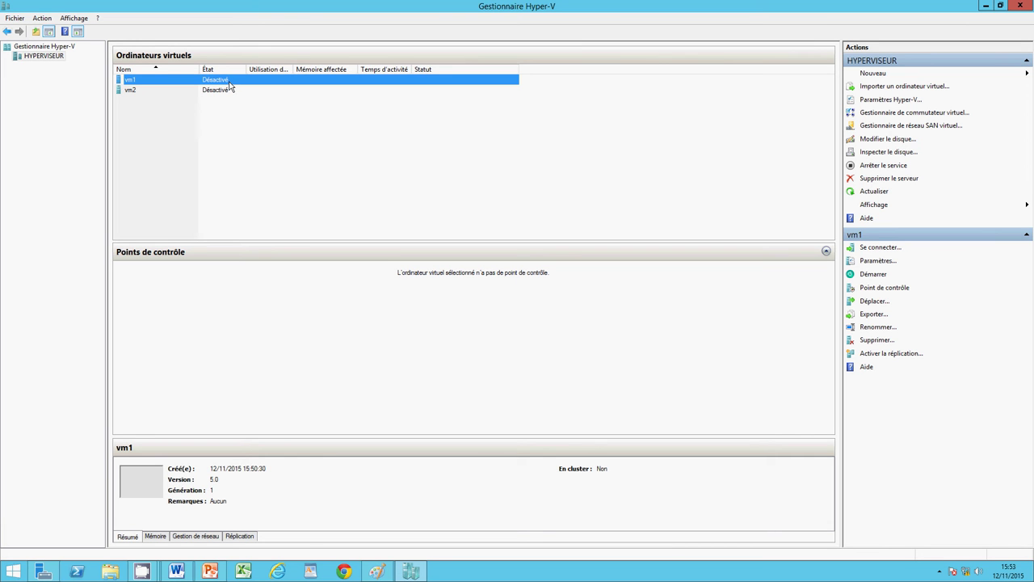
Step: Open vm2's settings and set its DVD drive to use an image file
{"action": "right_click", "coordinate": [222, 91]}
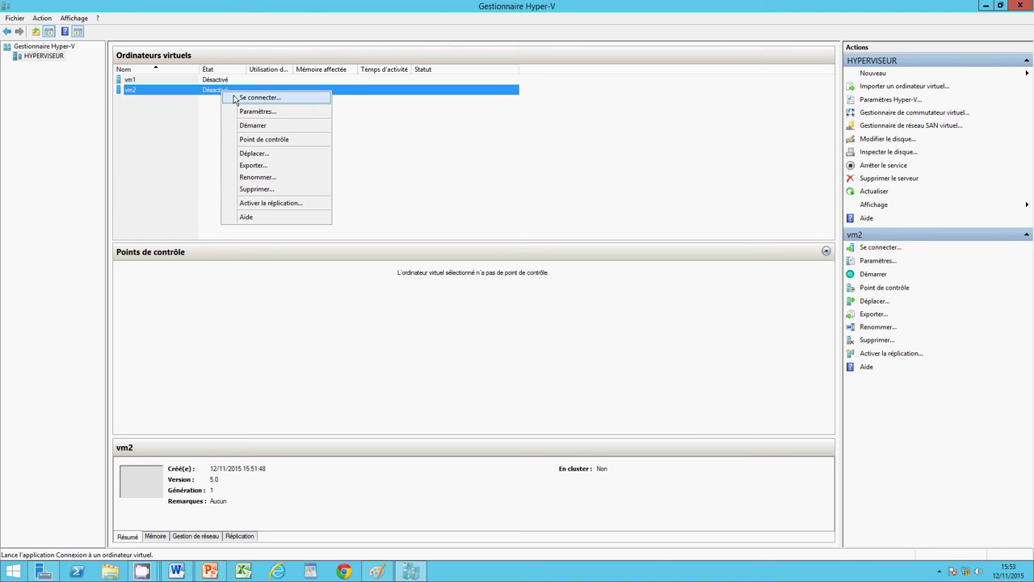
{"action": "left_click", "coordinate": [244, 111]}
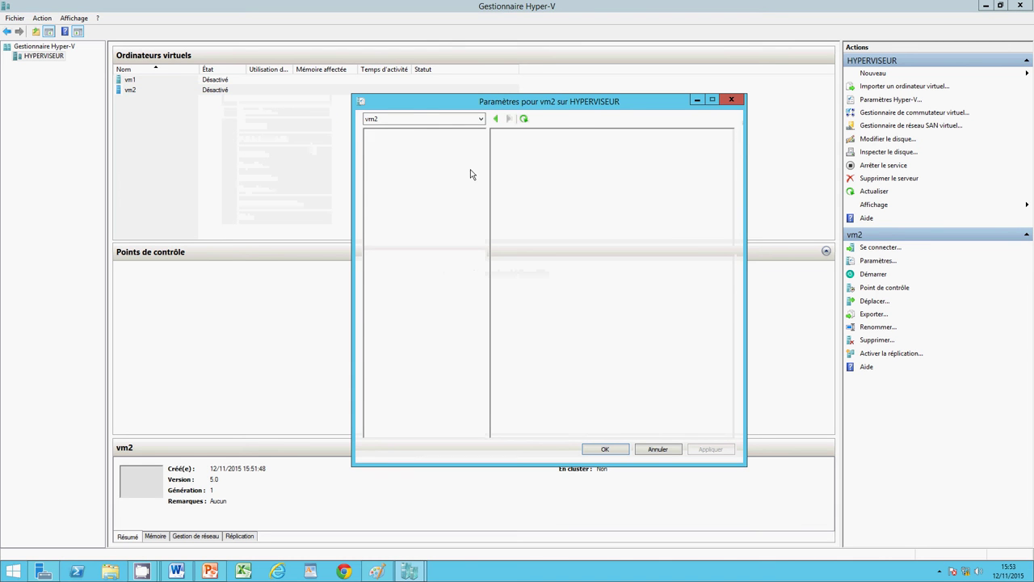
{"action": "left_click", "coordinate": [415, 245]}
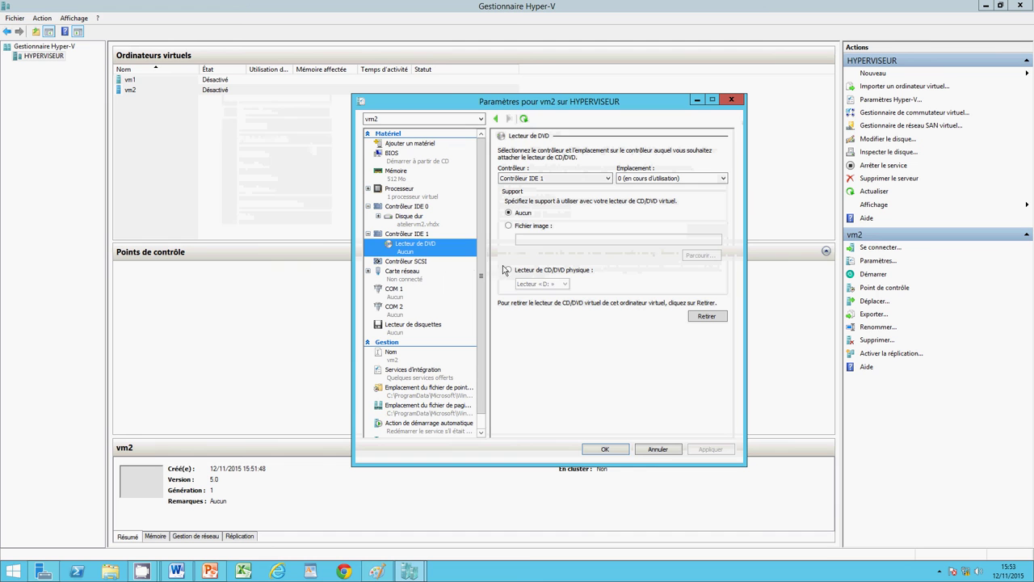
{"action": "left_click", "coordinate": [508, 225]}
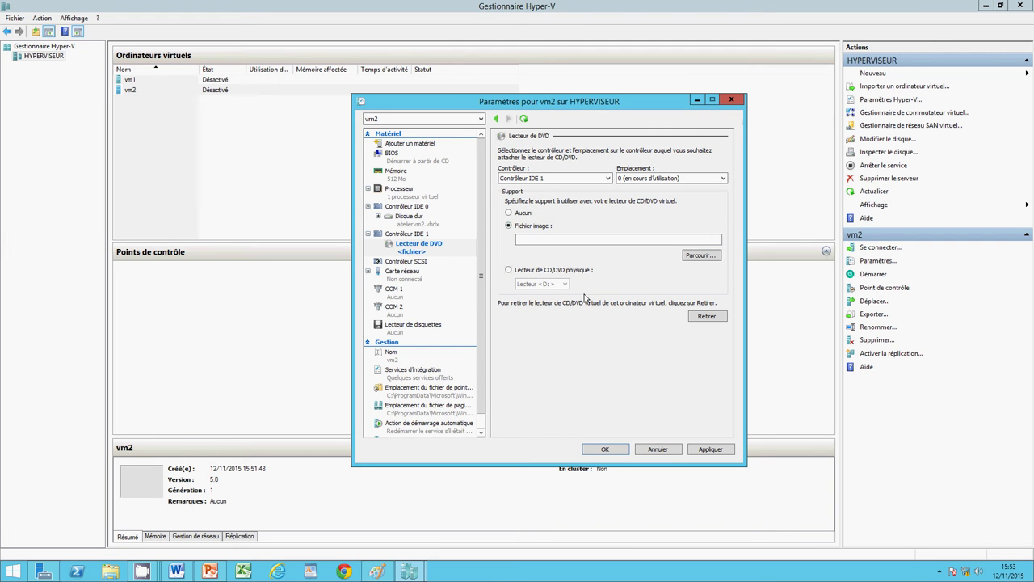
{"action": "left_click", "coordinate": [509, 270]}
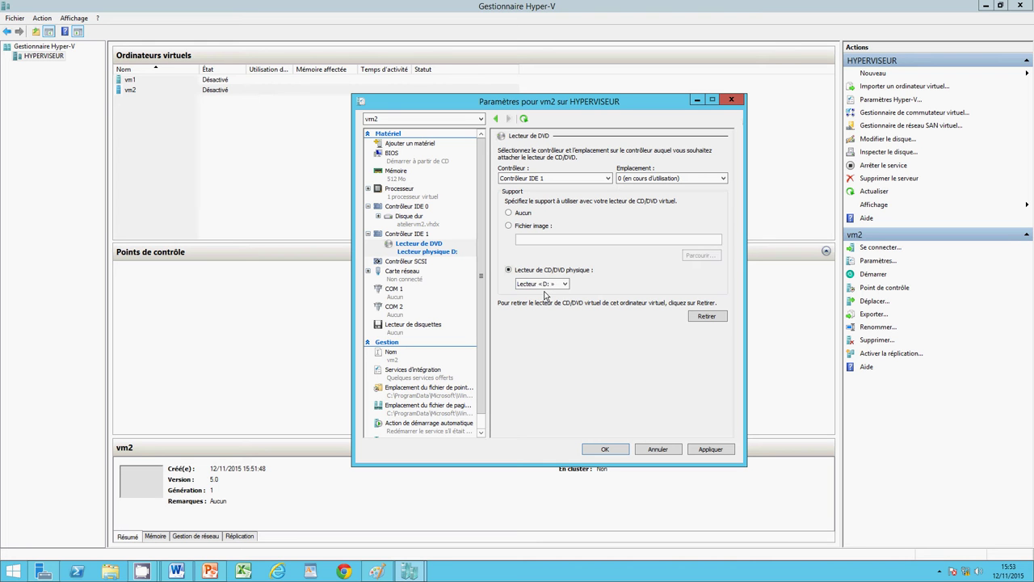
{"action": "left_click", "coordinate": [509, 226]}
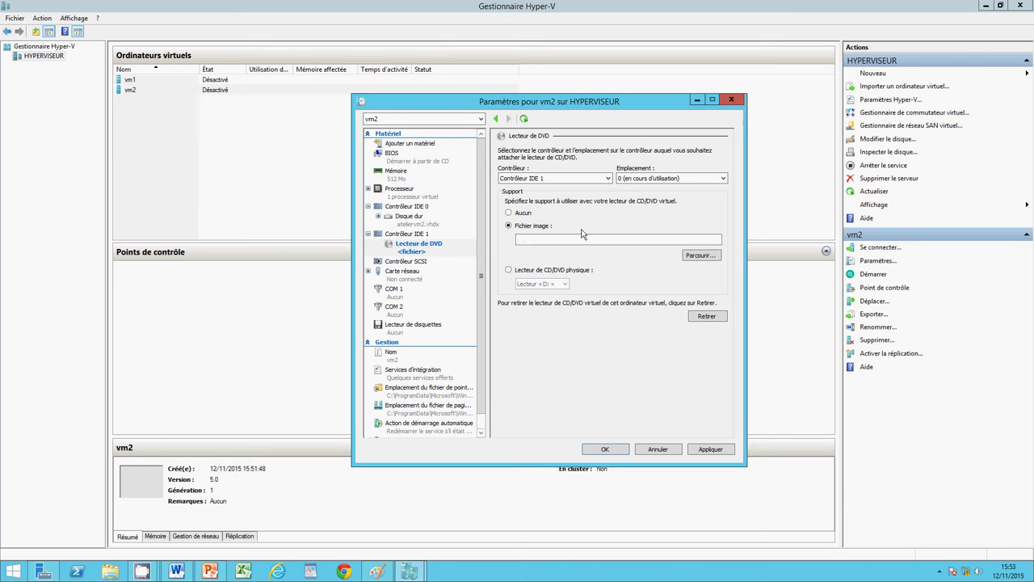
Step: Select the fr_windows_8_enterprise_x86 ISO from Bureau for vm2's DVD drive, apply and close
{"action": "left_click", "coordinate": [699, 255]}
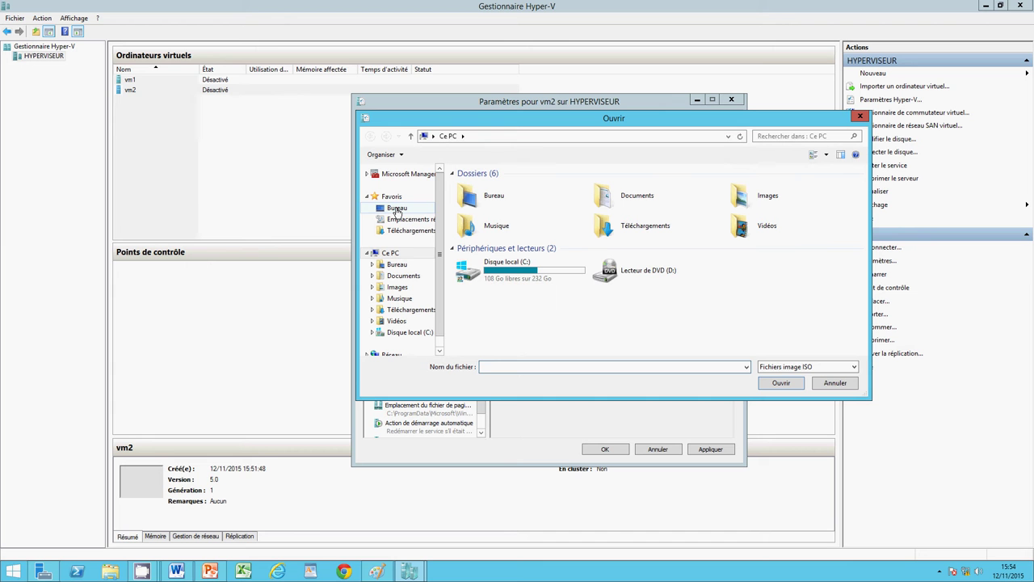
{"action": "left_click", "coordinate": [397, 209]}
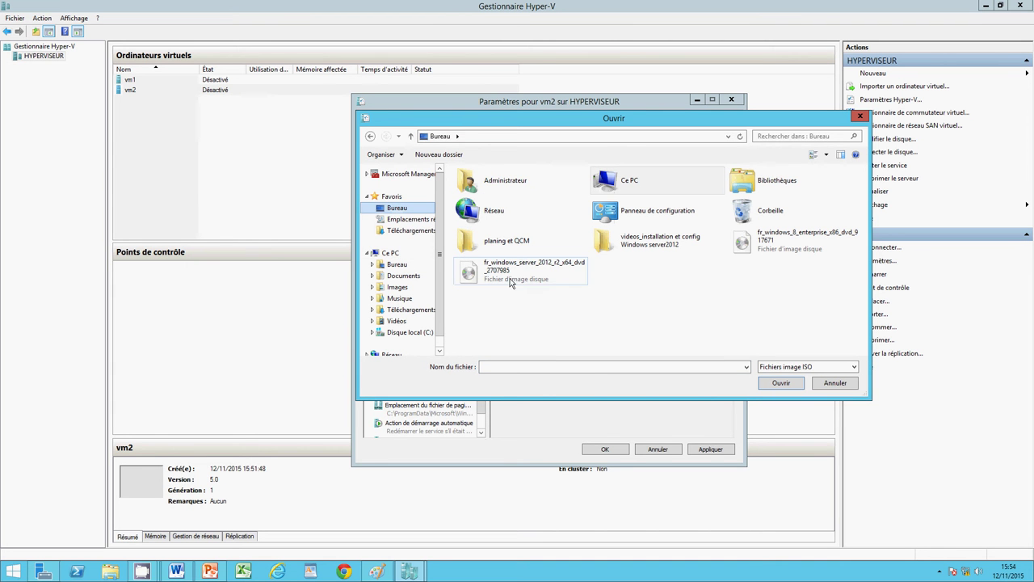
{"action": "left_click", "coordinate": [763, 242]}
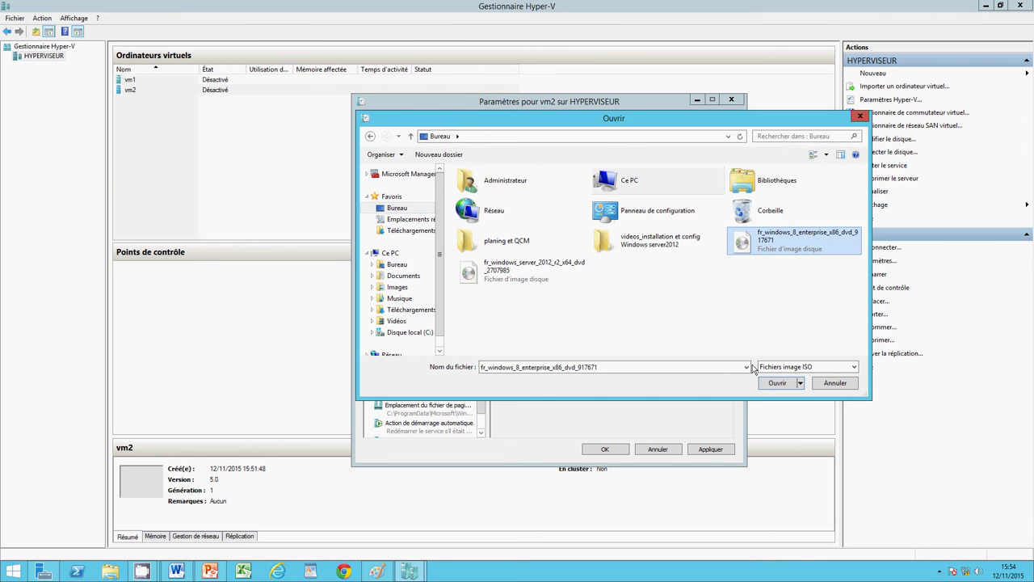
{"action": "left_click", "coordinate": [778, 384]}
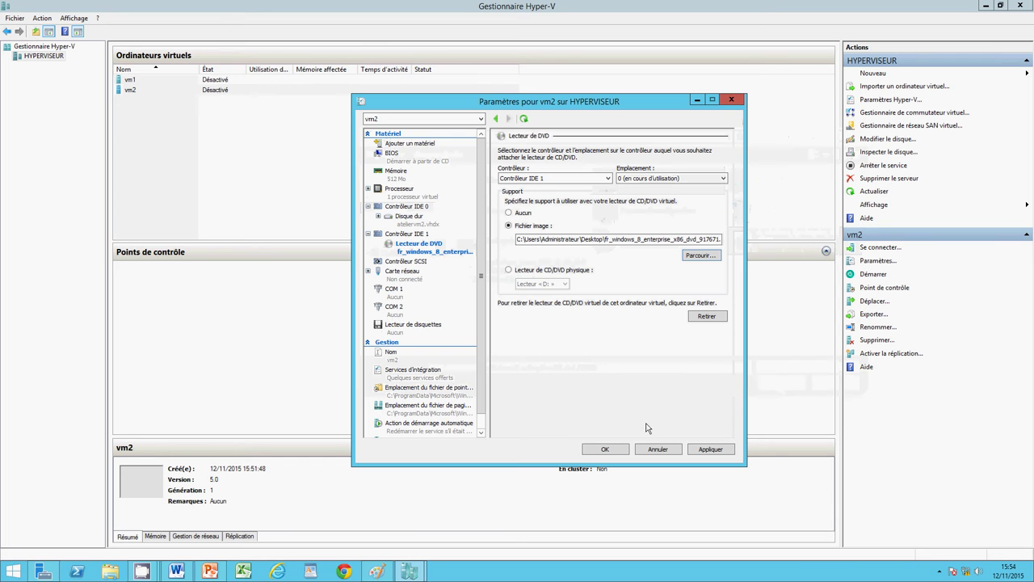
{"action": "left_click", "coordinate": [694, 450]}
{"action": "left_click", "coordinate": [614, 449]}
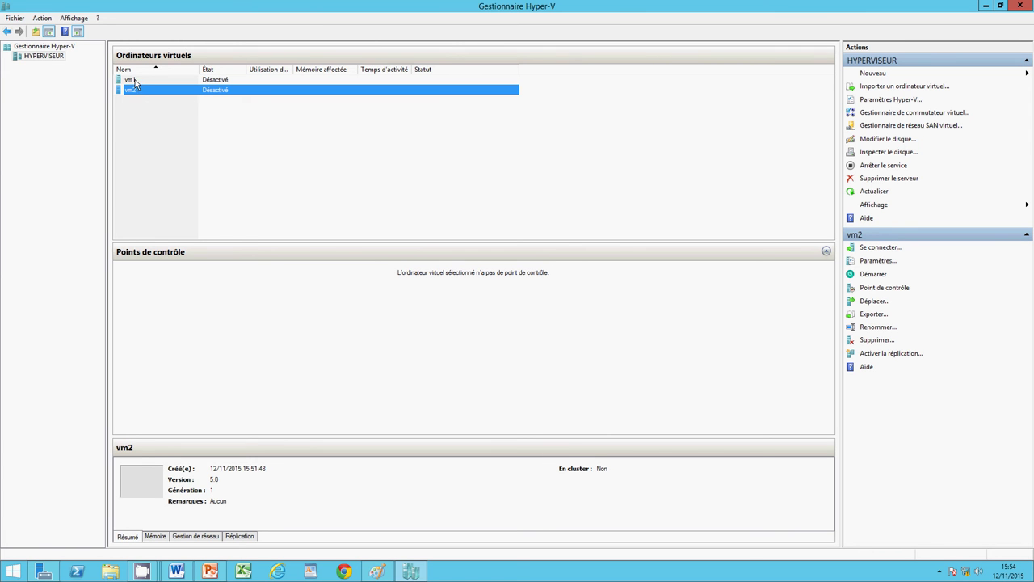
Step: Connect to vm1, power it on with Démarrer, and minimize its console window
{"action": "left_click", "coordinate": [134, 81]}
{"action": "right_click", "coordinate": [134, 81]}
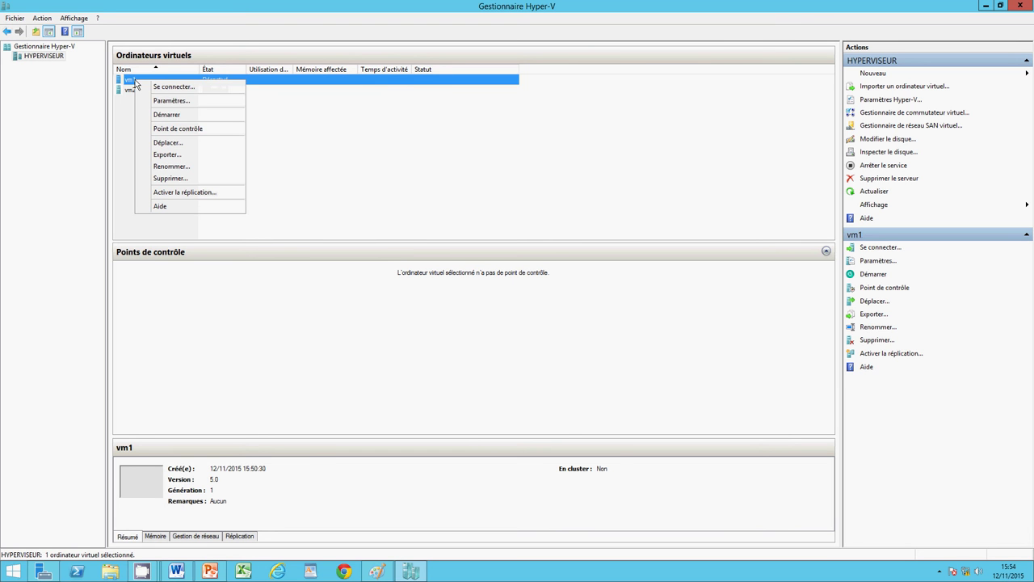
{"action": "left_click", "coordinate": [152, 87]}
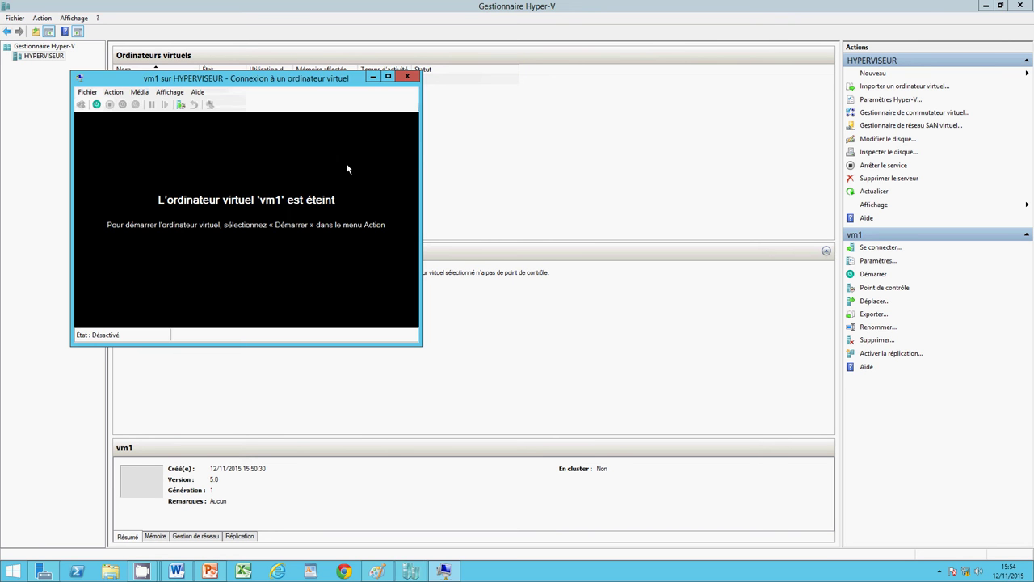
{"action": "left_click", "coordinate": [96, 105]}
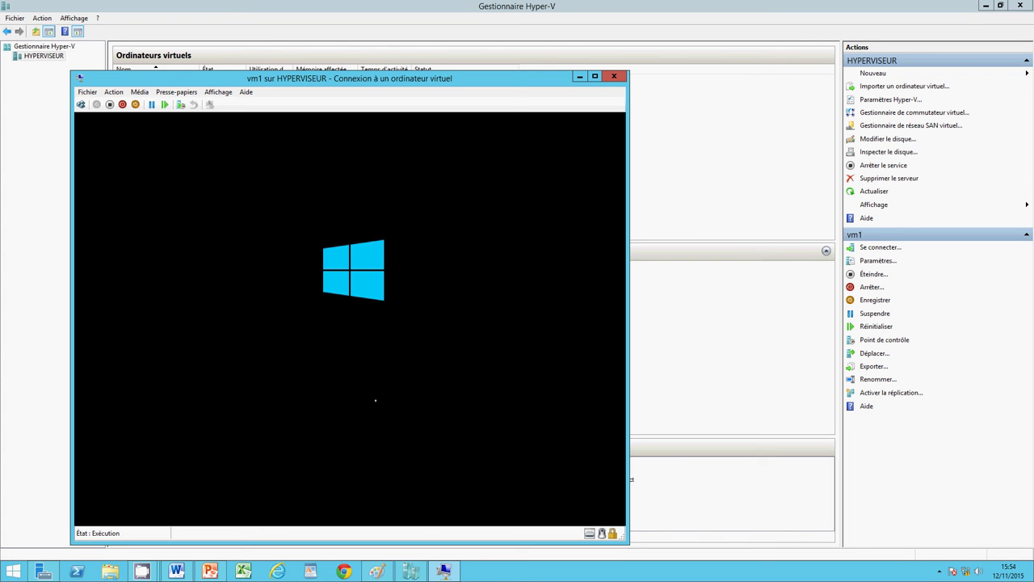
{"action": "left_click", "coordinate": [580, 76]}
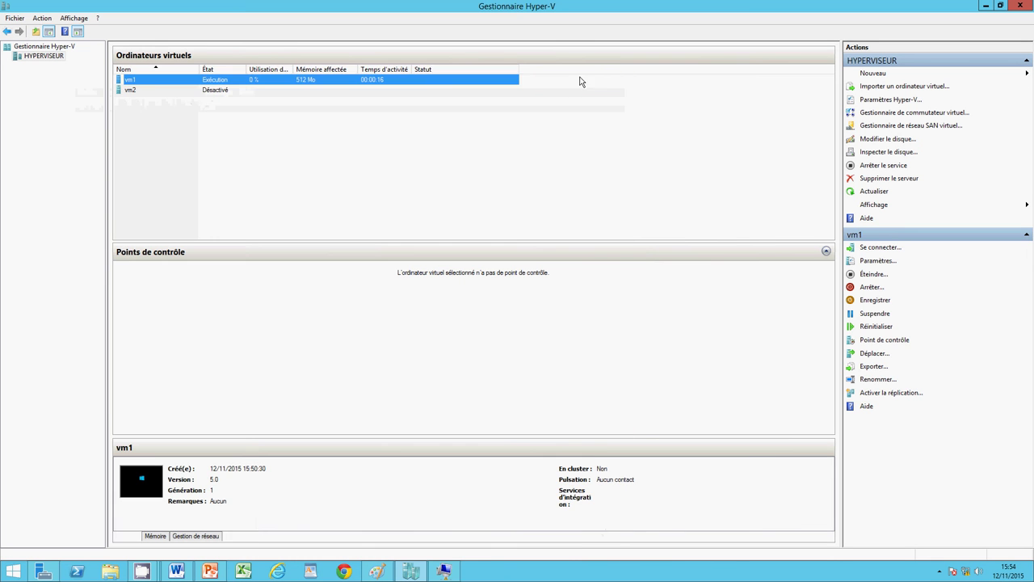
Step: Connect to vm2, power it on to Windows 8 setup, and show both VM window previews
{"action": "left_click", "coordinate": [192, 90]}
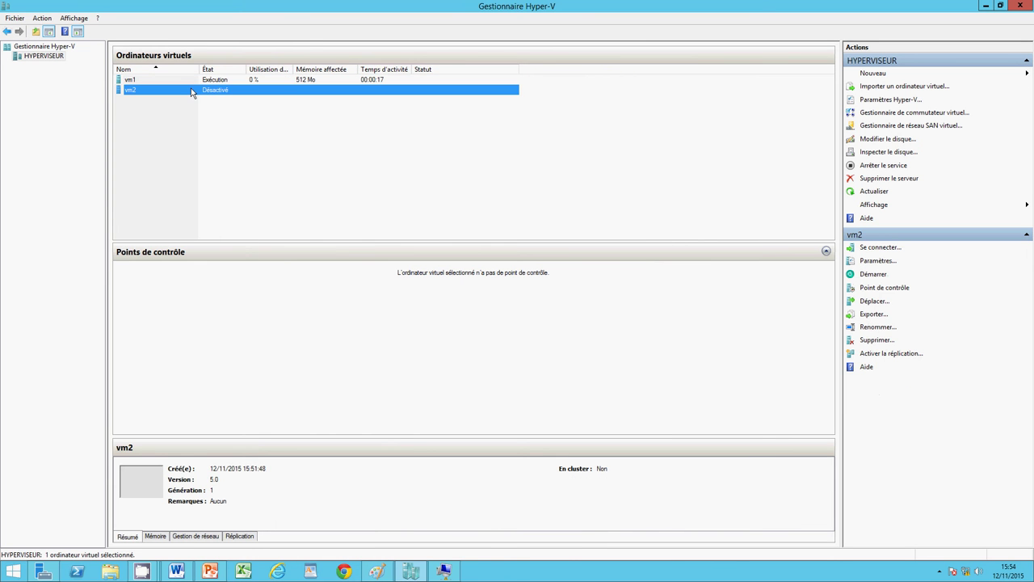
{"action": "right_click", "coordinate": [192, 89]}
{"action": "left_click", "coordinate": [211, 96]}
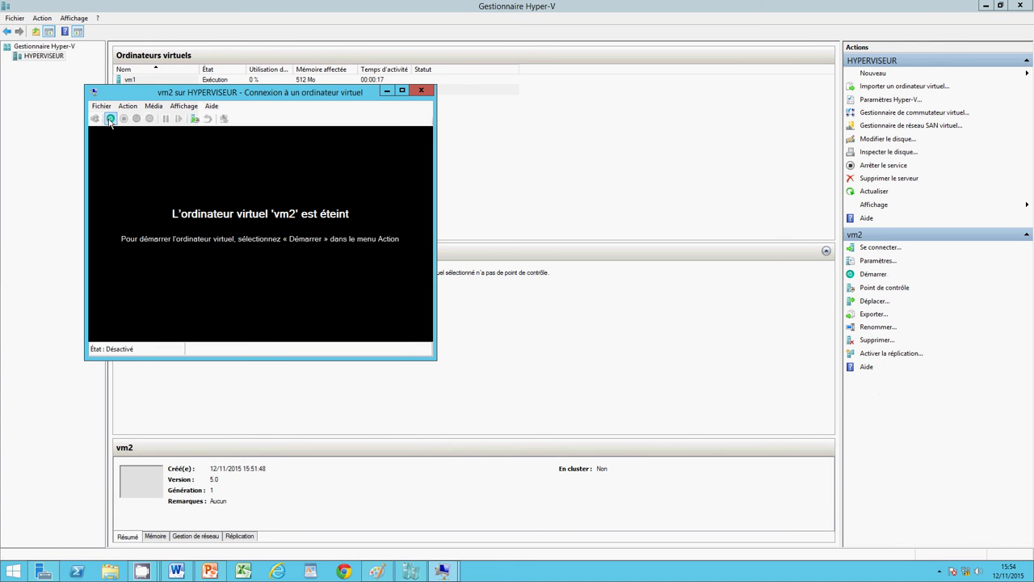
{"action": "left_click", "coordinate": [111, 118]}
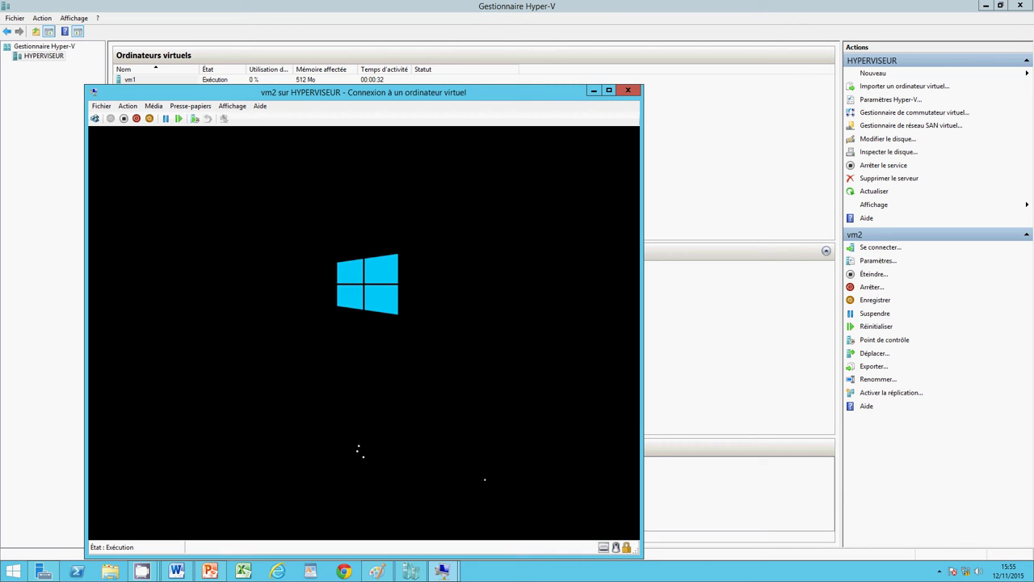
{"action": "left_click", "coordinate": [442, 570]}
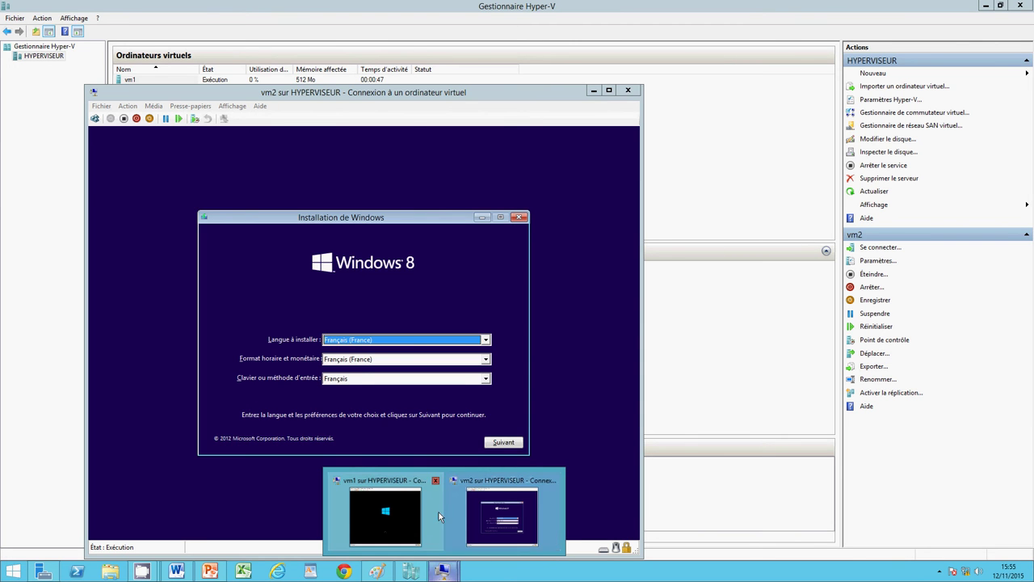
Step: Show vm2 full screen, accept French settings, choose Installer maintenant, then minimize its window
{"action": "left_click", "coordinate": [476, 508]}
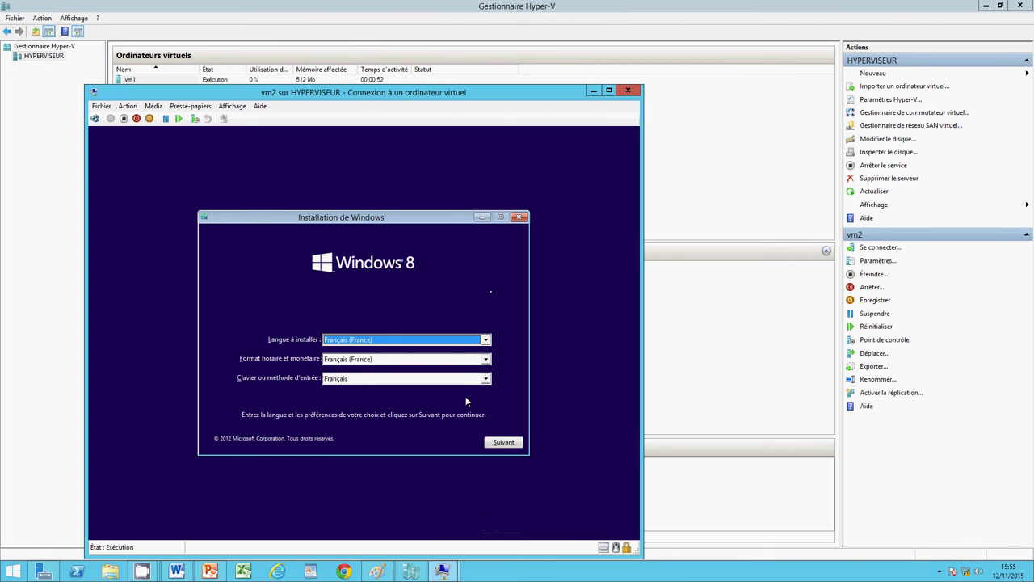
{"action": "left_click", "coordinate": [232, 105]}
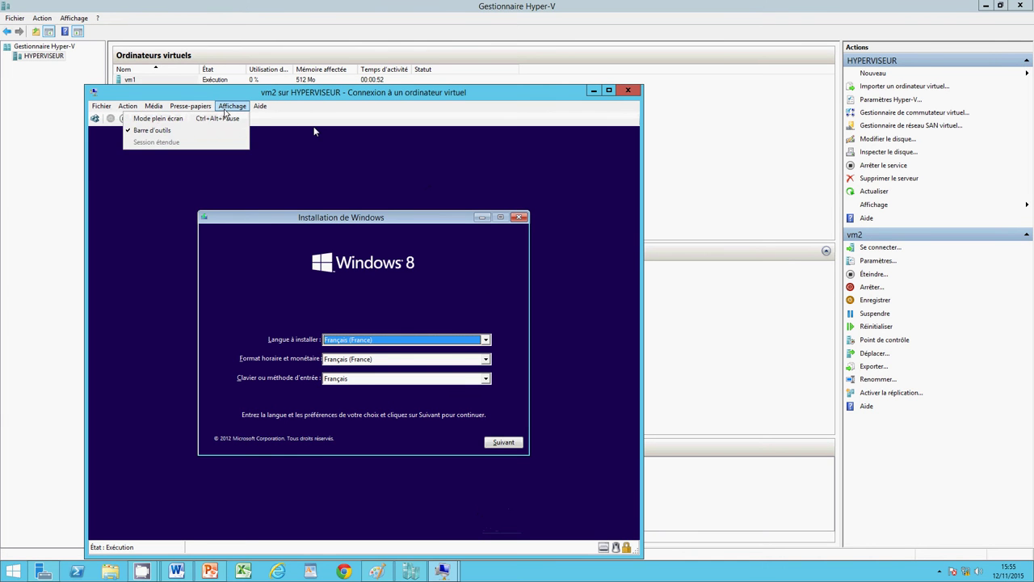
{"action": "left_click", "coordinate": [161, 118]}
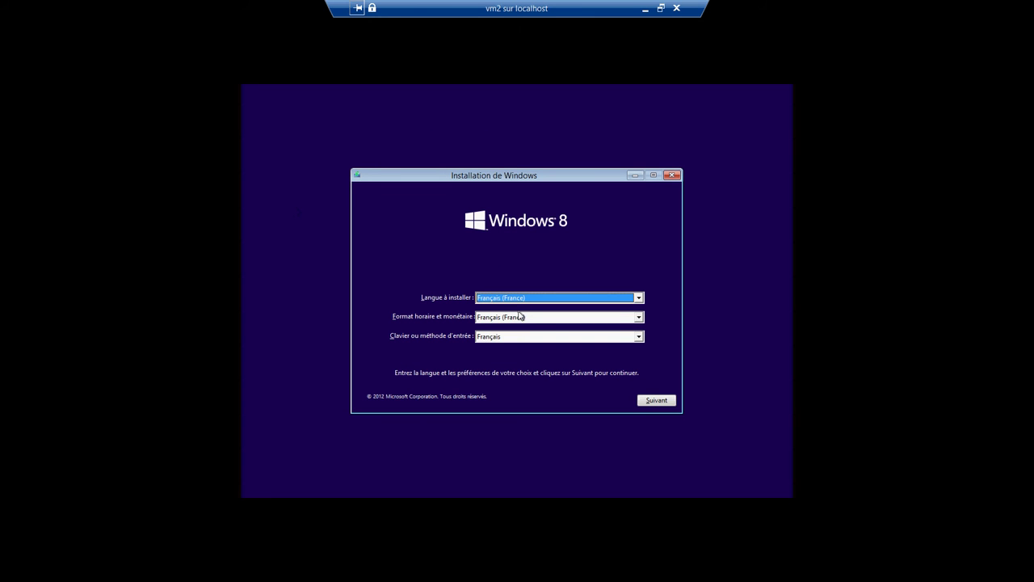
{"action": "left_click", "coordinate": [650, 401]}
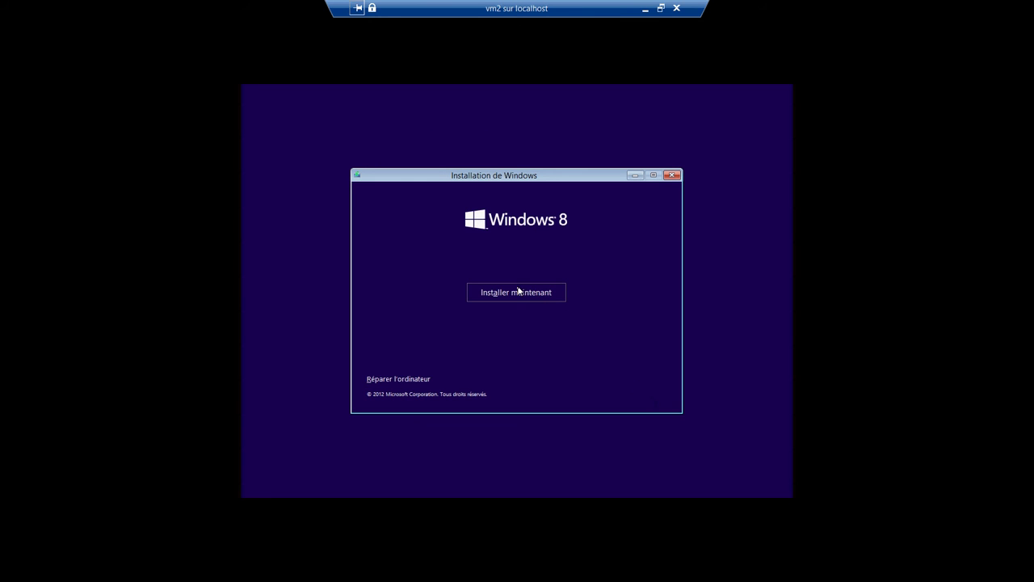
{"action": "left_click", "coordinate": [519, 292]}
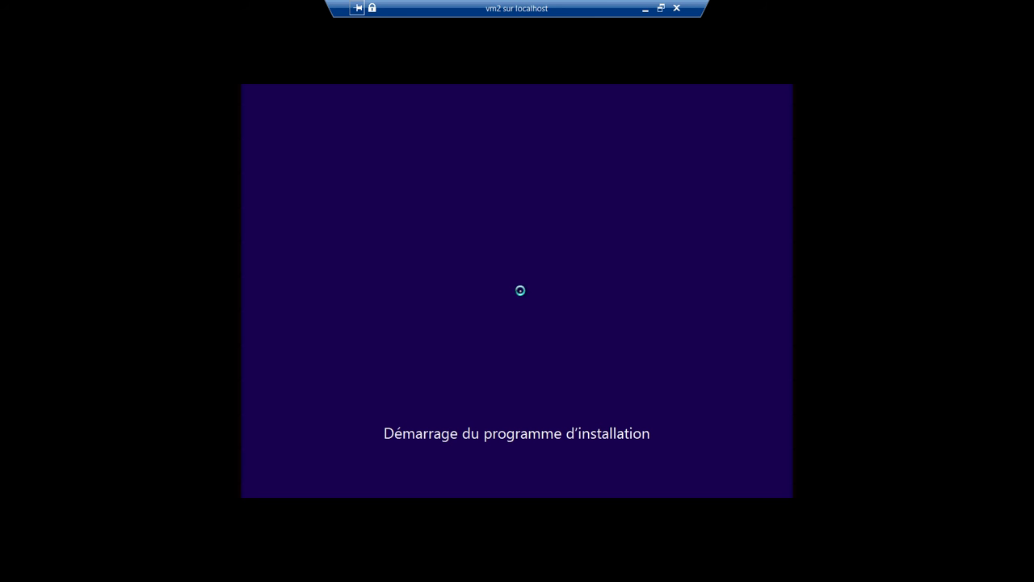
{"action": "left_click", "coordinate": [646, 9]}
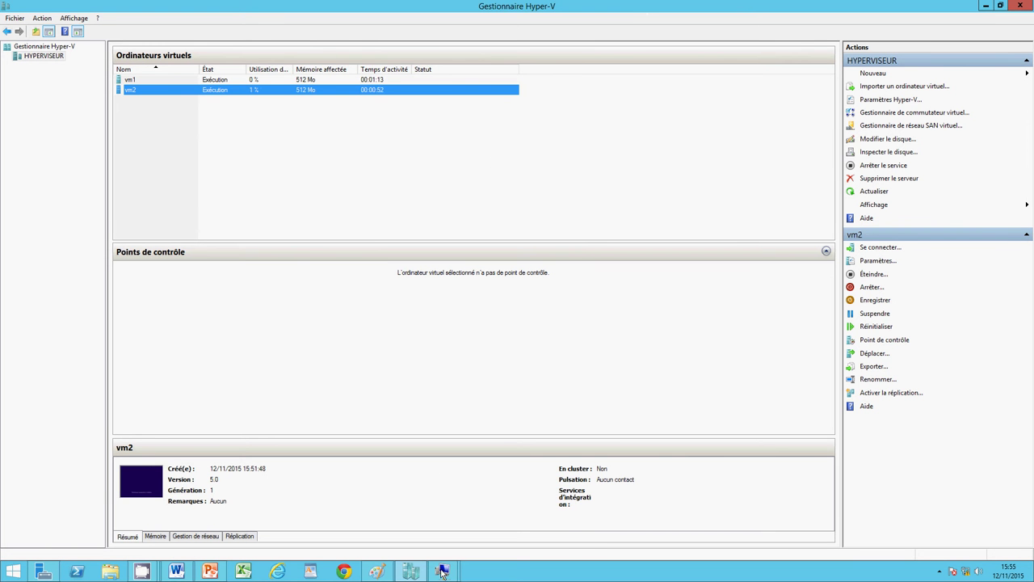
Step: Show vm1 full screen, accept French settings, start Windows Server 2012 R2 setup, then minimize
{"action": "mouse_move", "coordinate": [443, 571]}
{"action": "left_click", "coordinate": [401, 523]}
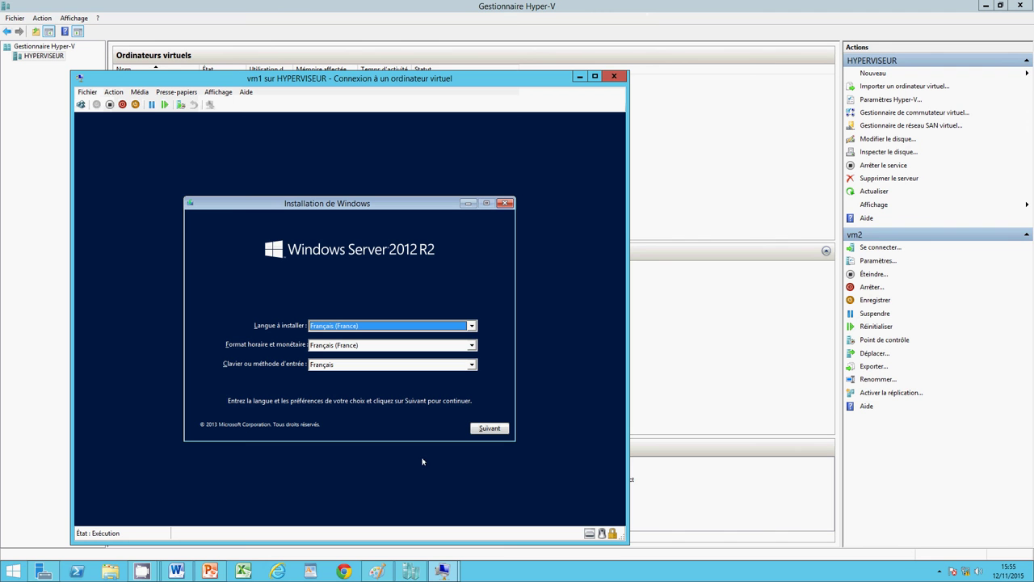
{"action": "left_click", "coordinate": [225, 94]}
{"action": "left_click", "coordinate": [225, 104]}
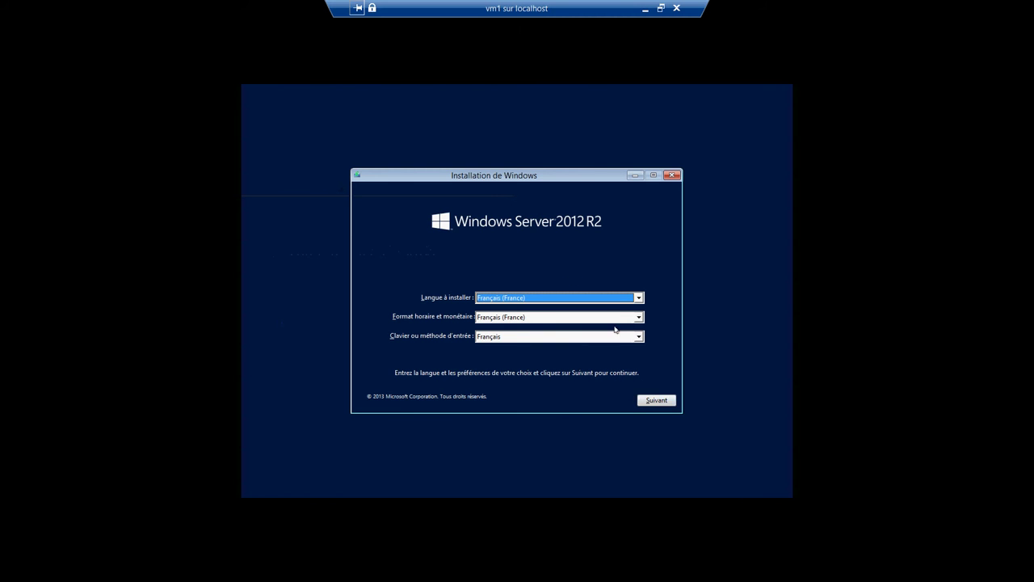
{"action": "left_click", "coordinate": [645, 402]}
{"action": "left_click", "coordinate": [526, 292]}
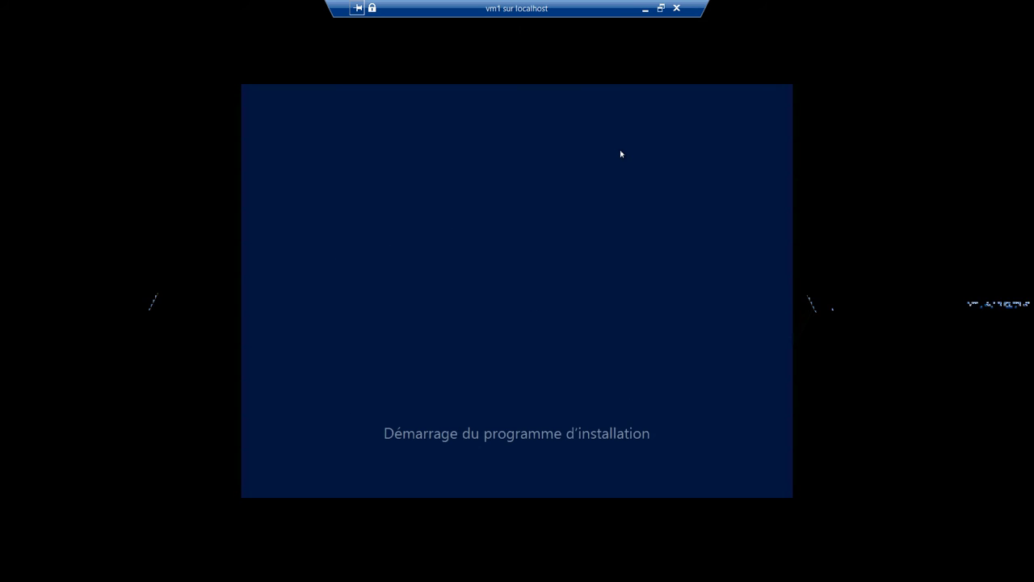
{"action": "left_click", "coordinate": [645, 8]}
{"action": "left_click", "coordinate": [443, 572]}
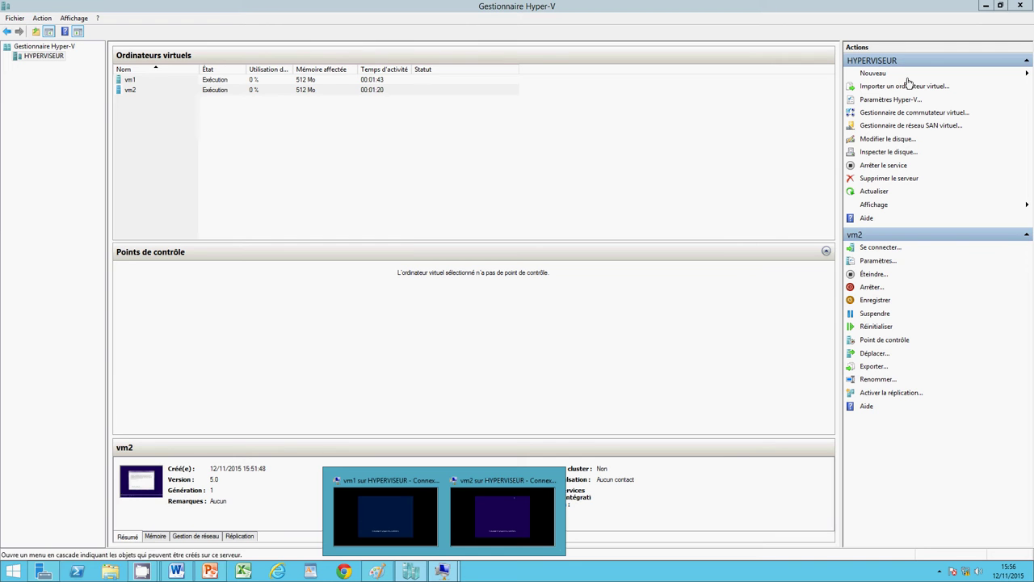
Step: Minimize Hyper-V Manager and Server Manager to reveal the empty Windows Server desktop
{"action": "left_click", "coordinate": [986, 7]}
{"action": "left_click", "coordinate": [986, 7]}
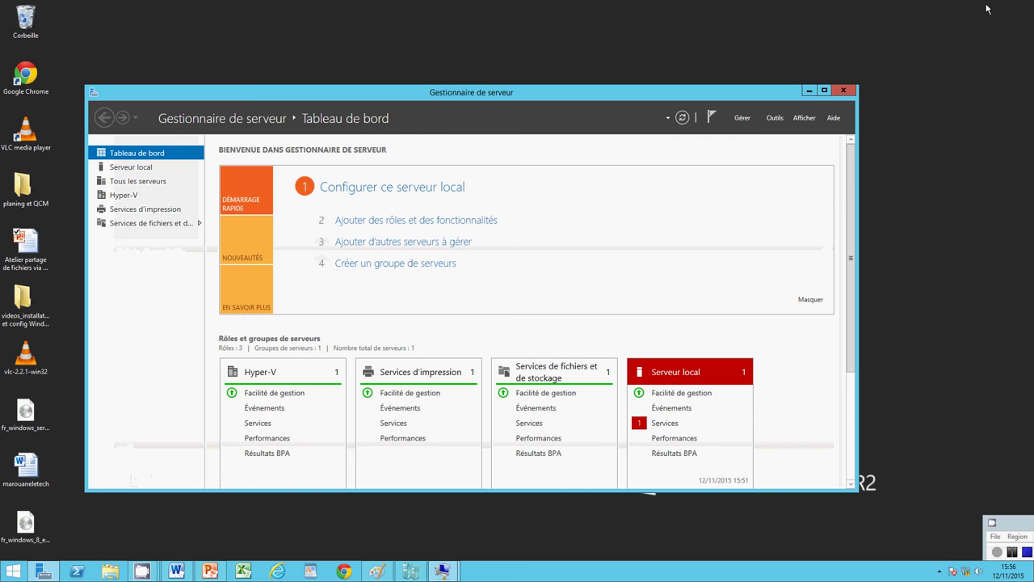
{"action": "left_click", "coordinate": [809, 92]}
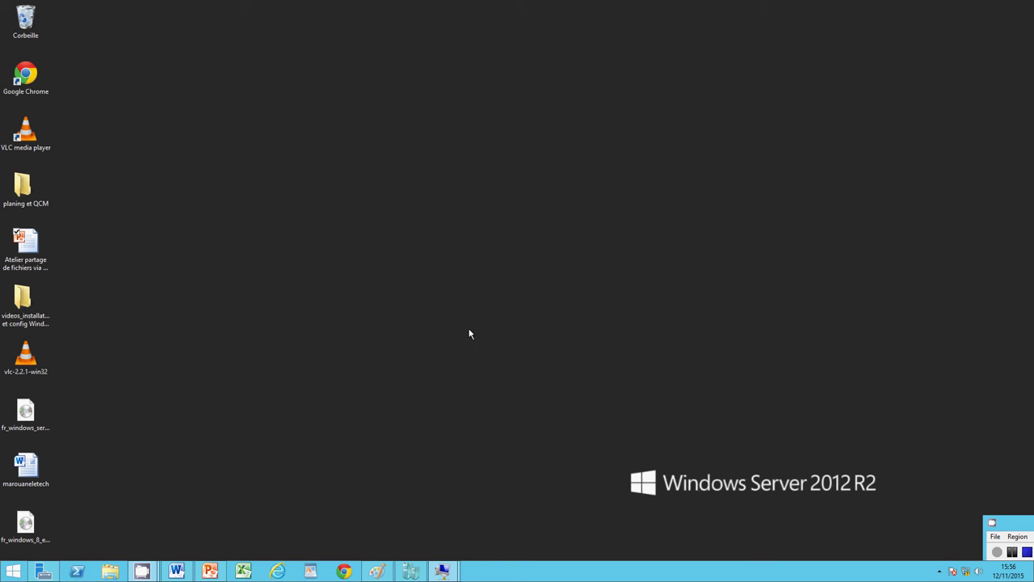
{"action": "left_click", "coordinate": [1014, 553]}
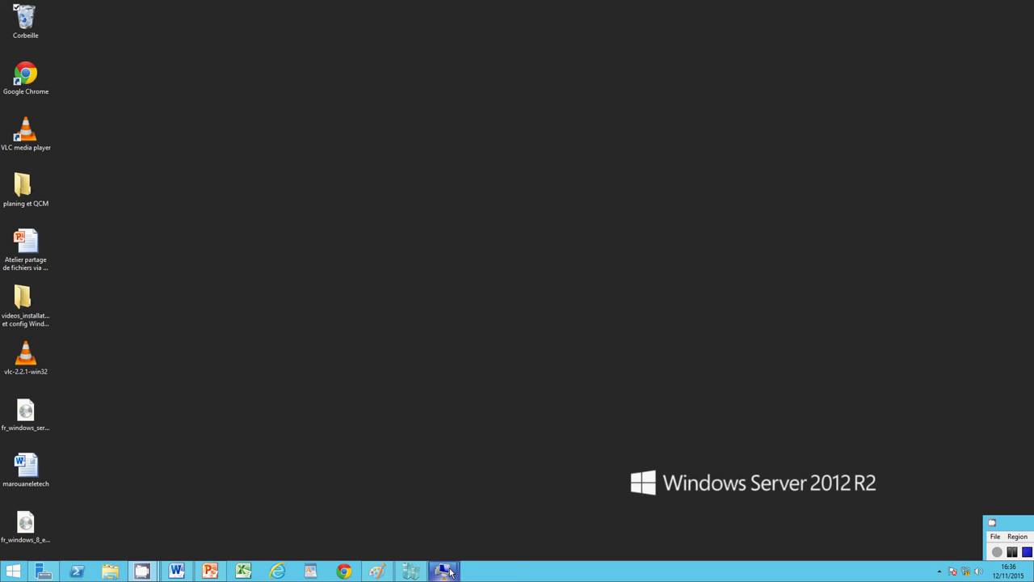
{"action": "mouse_move", "coordinate": [450, 572]}
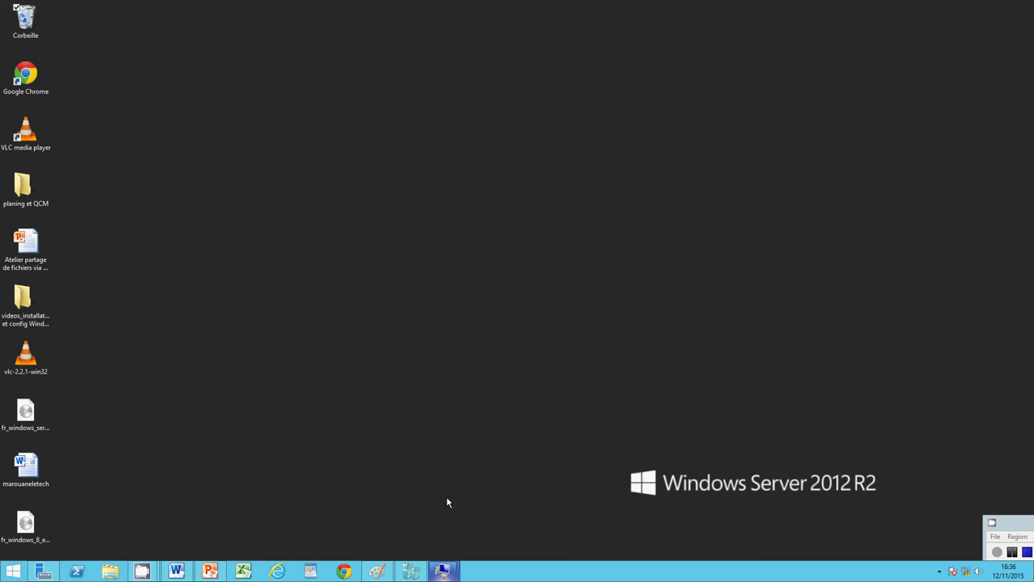
Step: On vm1's setup page, enter the Administrator password and retype it in the confirmation field
{"action": "left_click", "coordinate": [404, 525]}
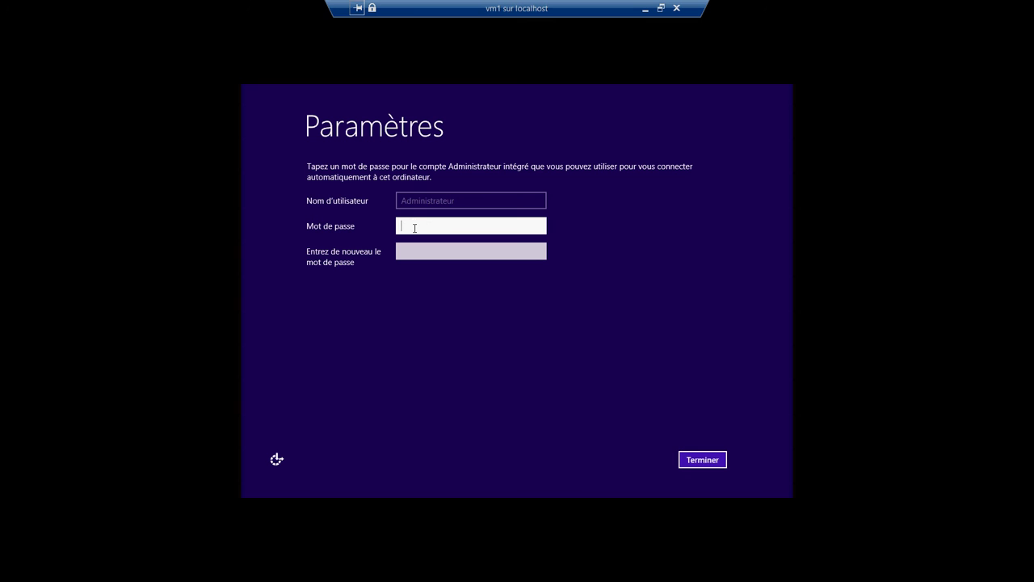
{"action": "type", "text": "P@ssw0r"}
{"action": "left_click", "coordinate": [411, 251]}
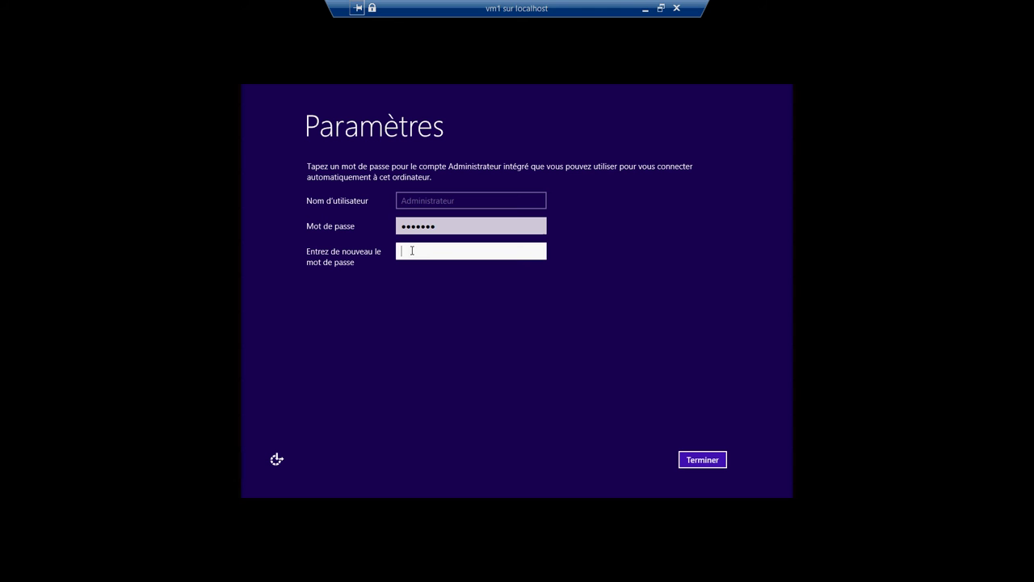
{"action": "type", "text": "P@ss"}
{"action": "key", "text": "BackSpace"}
{"action": "key", "text": "BackSpace"}
{"action": "key", "text": "BackSpace"}
{"action": "key", "text": "BackSpace"}
{"action": "type", "text": "P@ssw0r"}
Step: Replace both entries with a new Administrator password, finish setup, and minimize vm1
{"action": "left_click", "coordinate": [480, 226]}
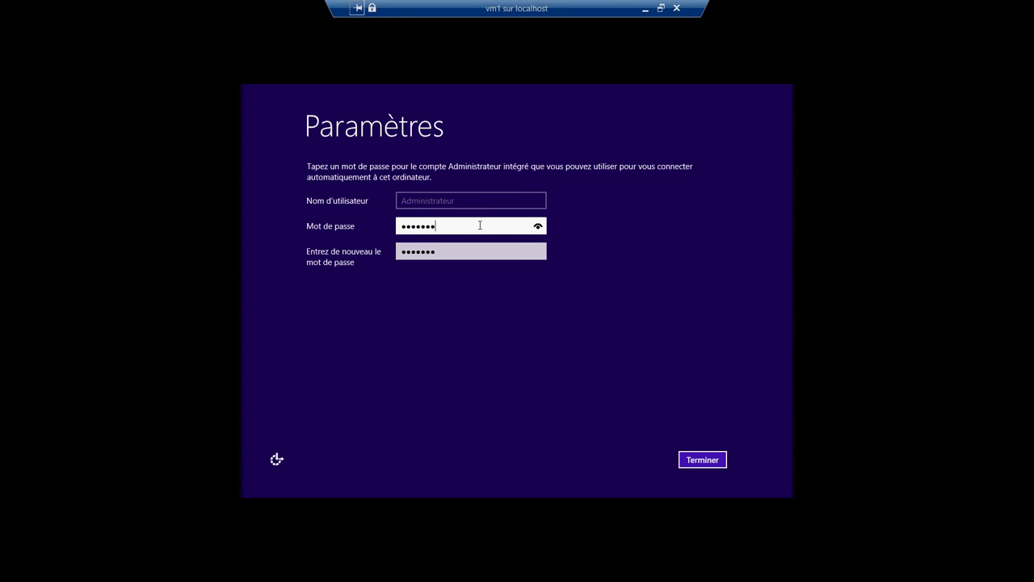
{"action": "key", "text": "BackSpace"}
{"action": "key", "text": "BackSpace"}
{"action": "key", "text": "BackSpace"}
{"action": "key", "text": "BackSpace"}
{"action": "key", "text": "BackSpace"}
{"action": "key", "text": "BackSpace"}
{"action": "key", "text": "BackSpace"}
{"action": "type", "text": "aaaaaaaa"}
{"action": "left_click", "coordinate": [484, 249]}
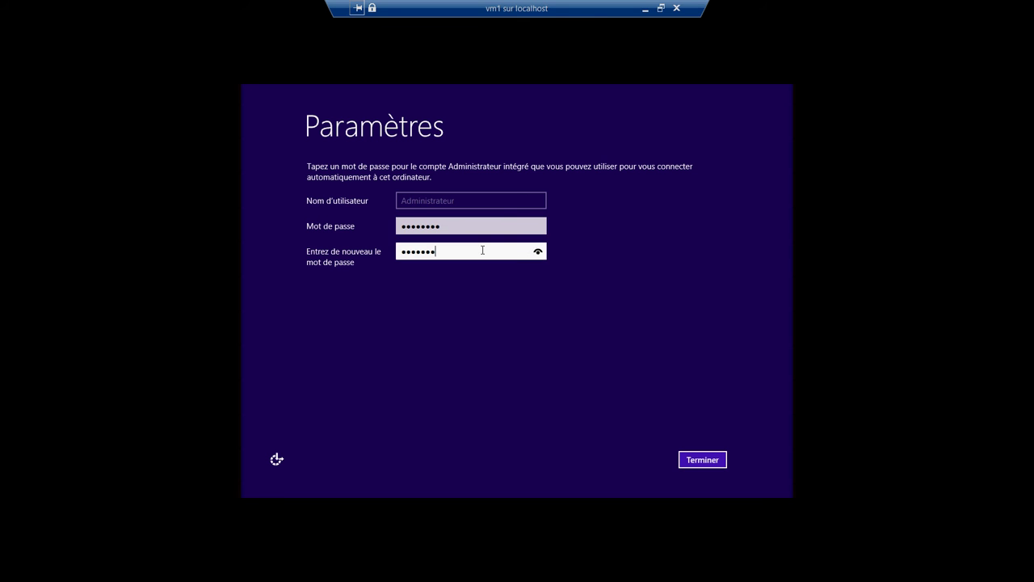
{"action": "key", "text": "BackSpace"}
{"action": "key", "text": "BackSpace"}
{"action": "key", "text": "BackSpace"}
{"action": "key", "text": "BackSpace"}
{"action": "key", "text": "BackSpace"}
{"action": "key", "text": "BackSpace"}
{"action": "key", "text": "BackSpace"}
{"action": "type", "text": "aaaaaaaa"}
{"action": "left_click", "coordinate": [691, 463]}
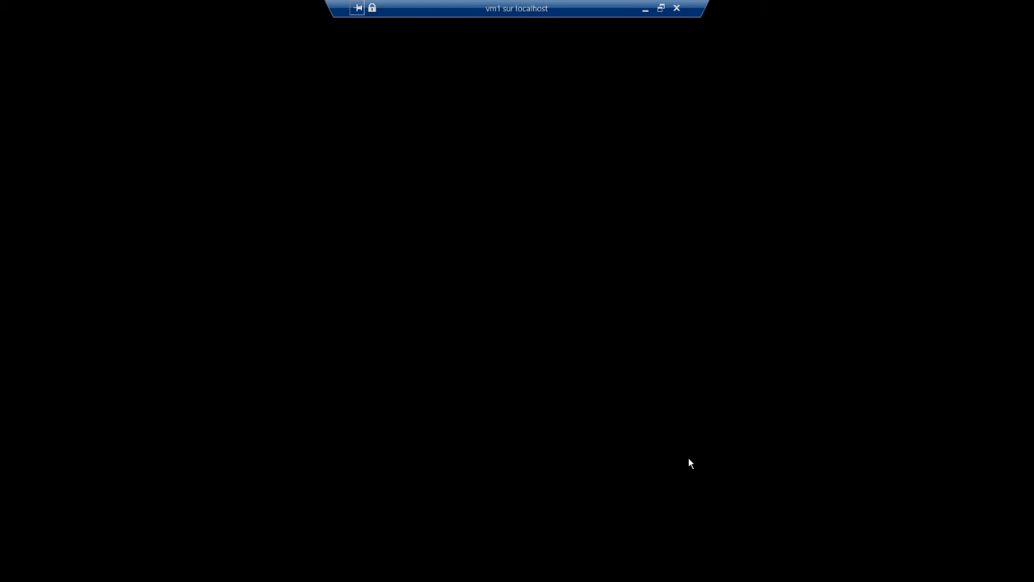
{"action": "left_click", "coordinate": [645, 9]}
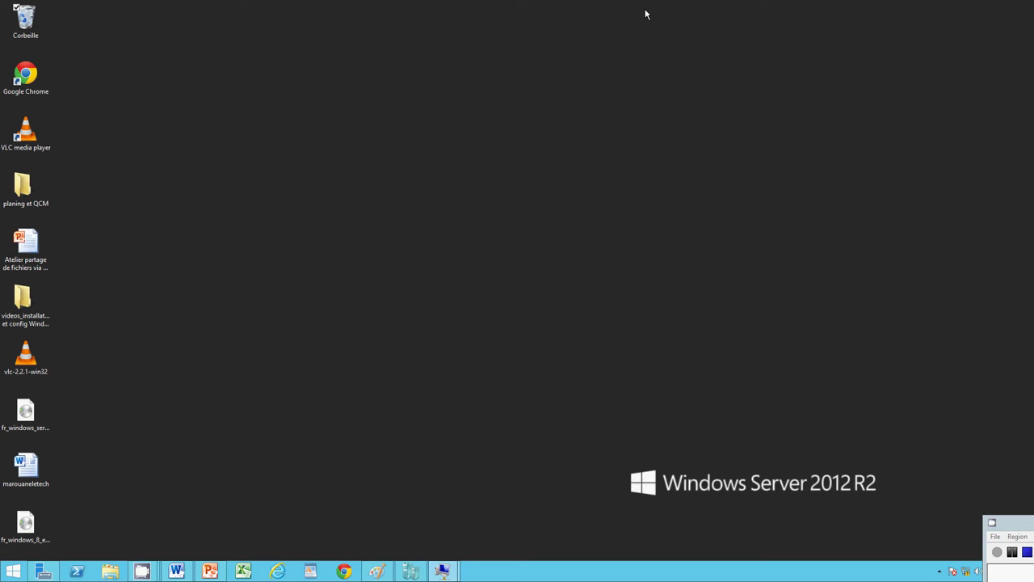
Step: Sign in to vm1 as Administrator with its password, in a normal window
{"action": "mouse_move", "coordinate": [442, 571]}
{"action": "left_click", "coordinate": [403, 513]}
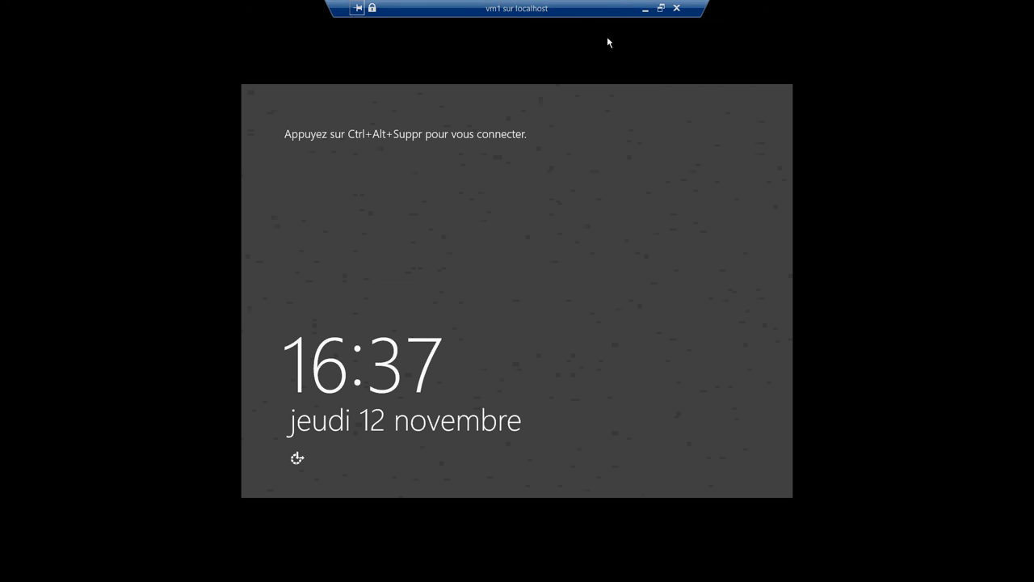
{"action": "left_click", "coordinate": [660, 8]}
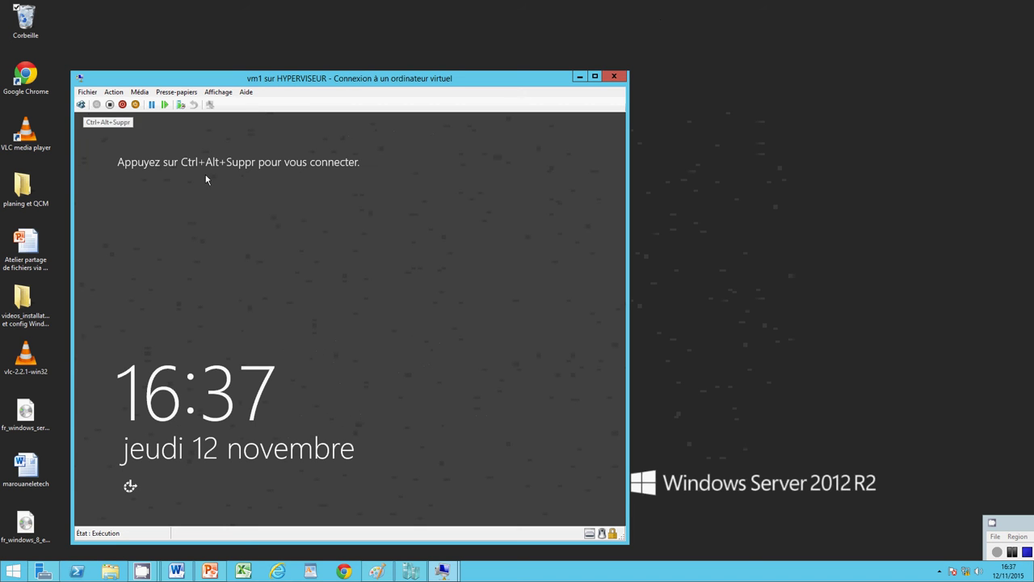
{"action": "left_click", "coordinate": [80, 105]}
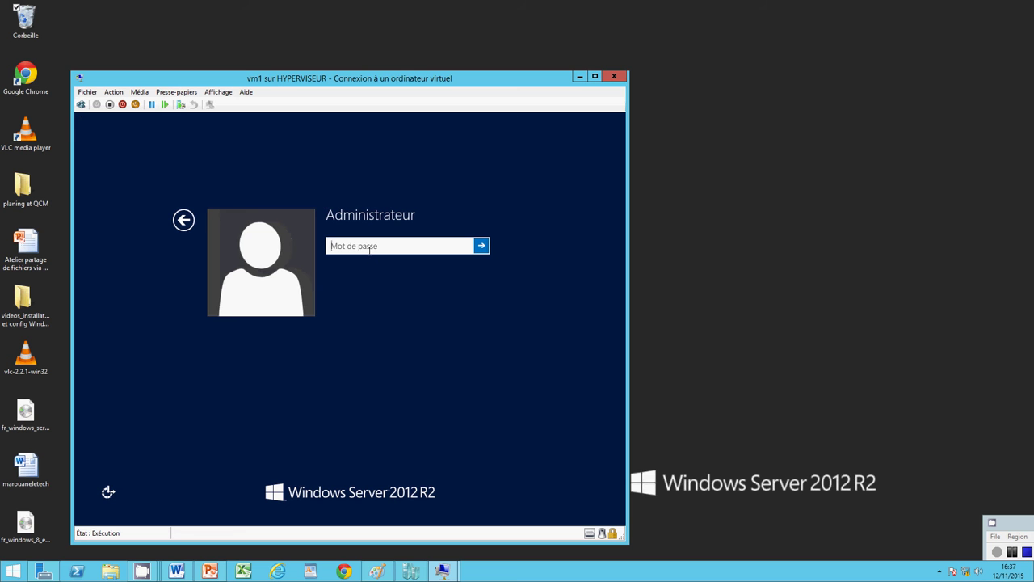
{"action": "type", "text": "Pa$$w0rd"}
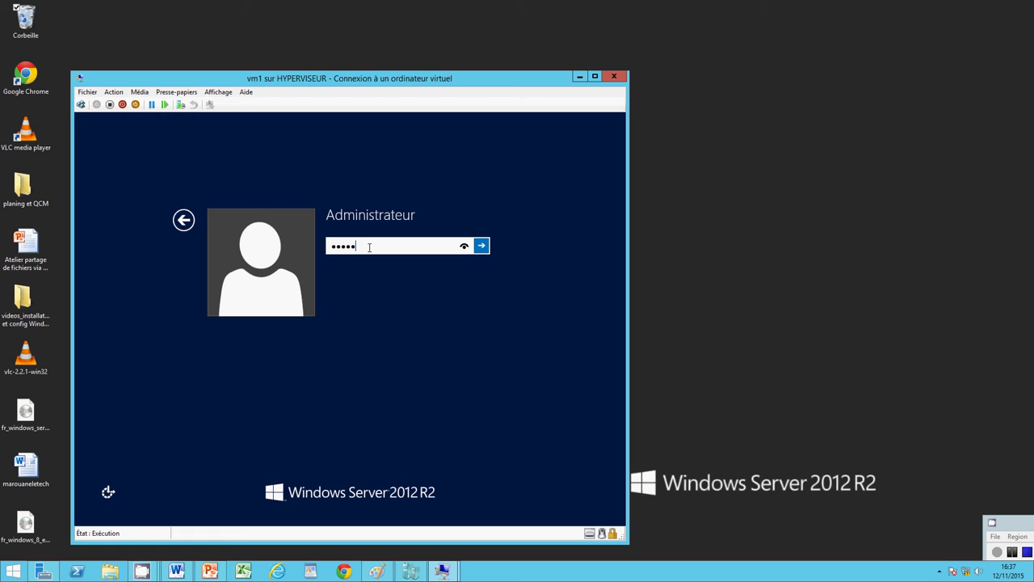
{"action": "key", "text": "Return"}
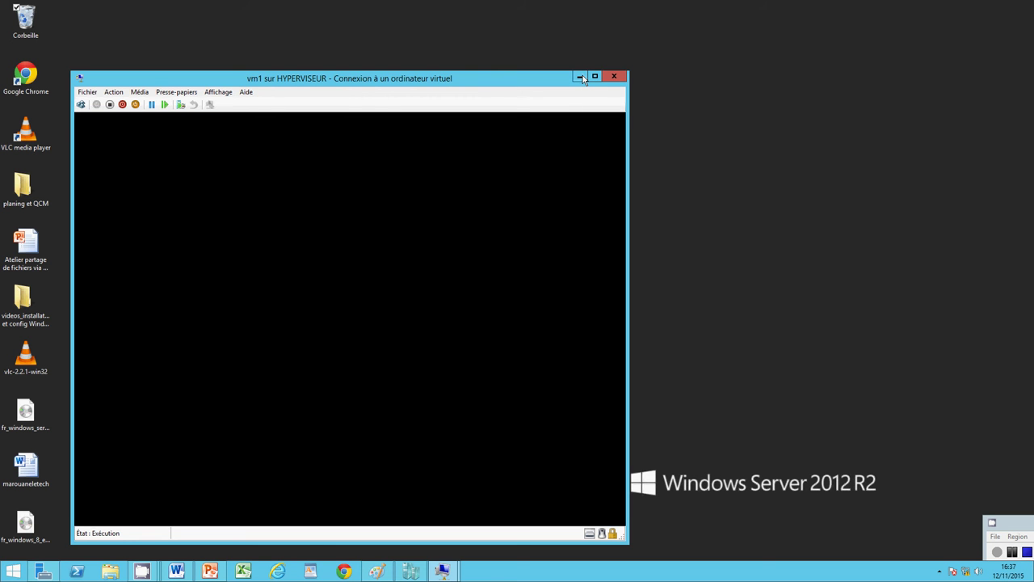
Step: Minimize vm1 and bring up vm2 at its Personnaliser page
{"action": "left_click", "coordinate": [581, 77]}
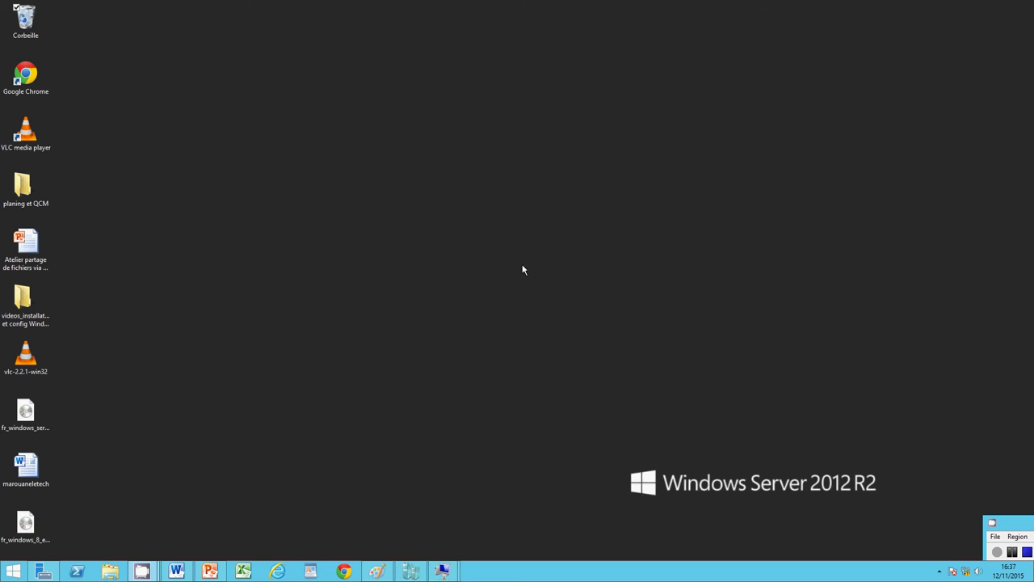
{"action": "mouse_move", "coordinate": [444, 570]}
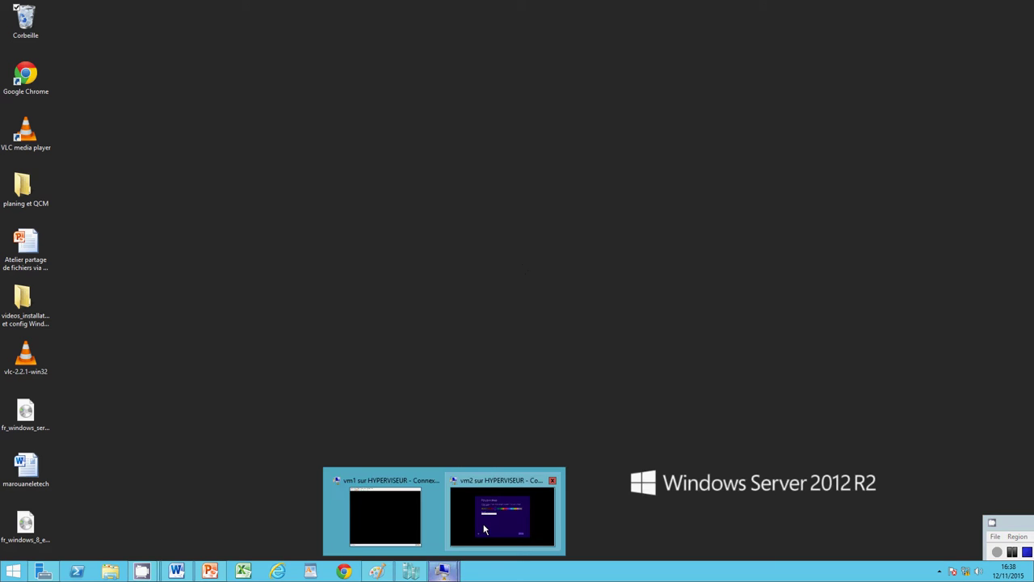
{"action": "left_click", "coordinate": [484, 530]}
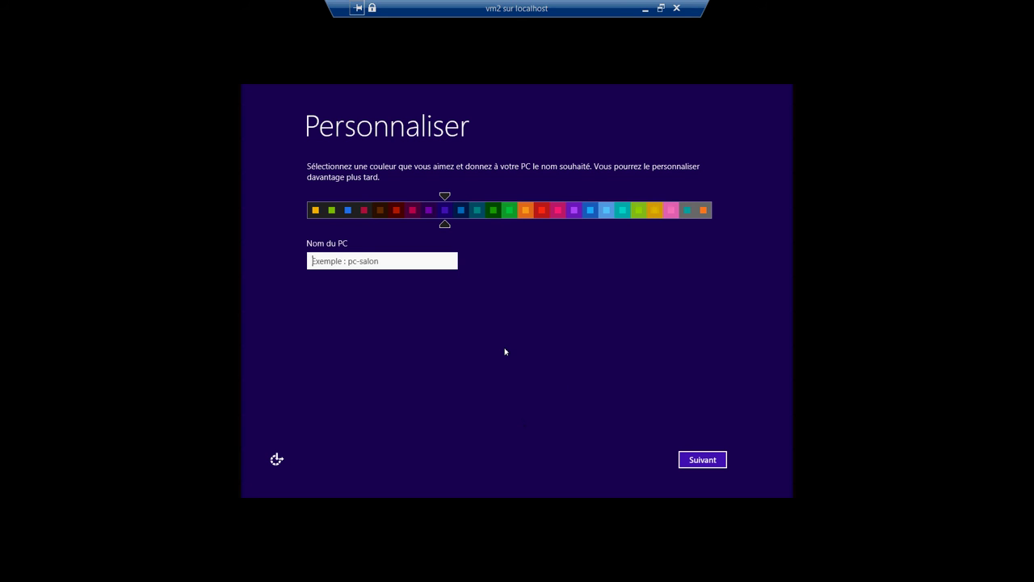
Step: Name vm2's PC 'monpc' and accept the express settings
{"action": "type", "text": "monpc"}
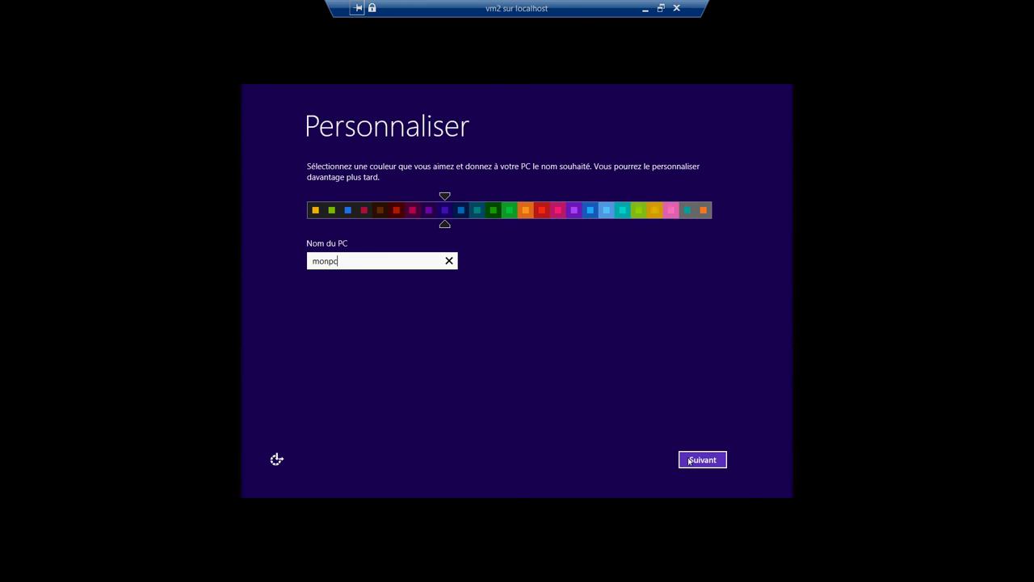
{"action": "left_click", "coordinate": [689, 461]}
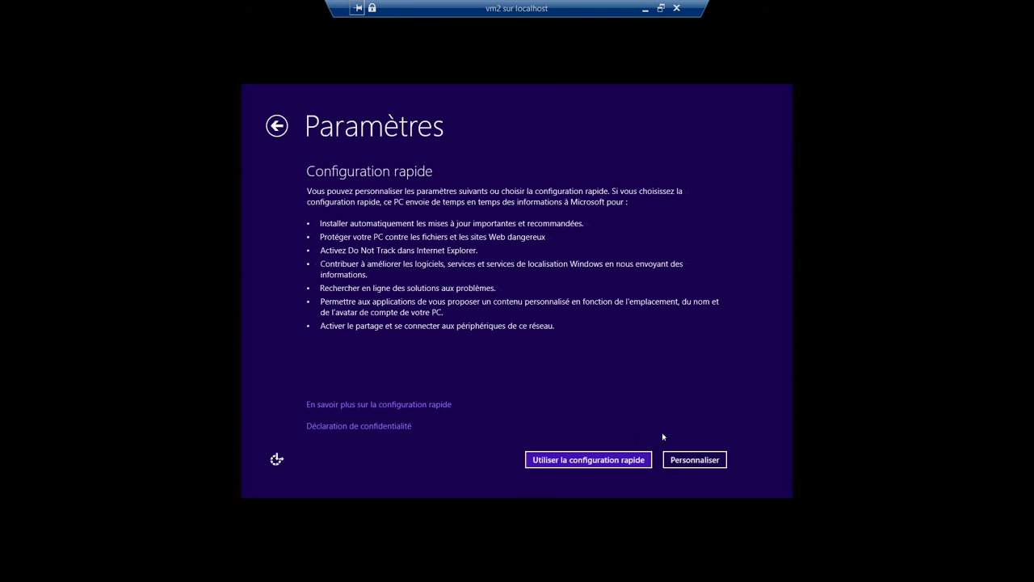
{"action": "left_click", "coordinate": [623, 459]}
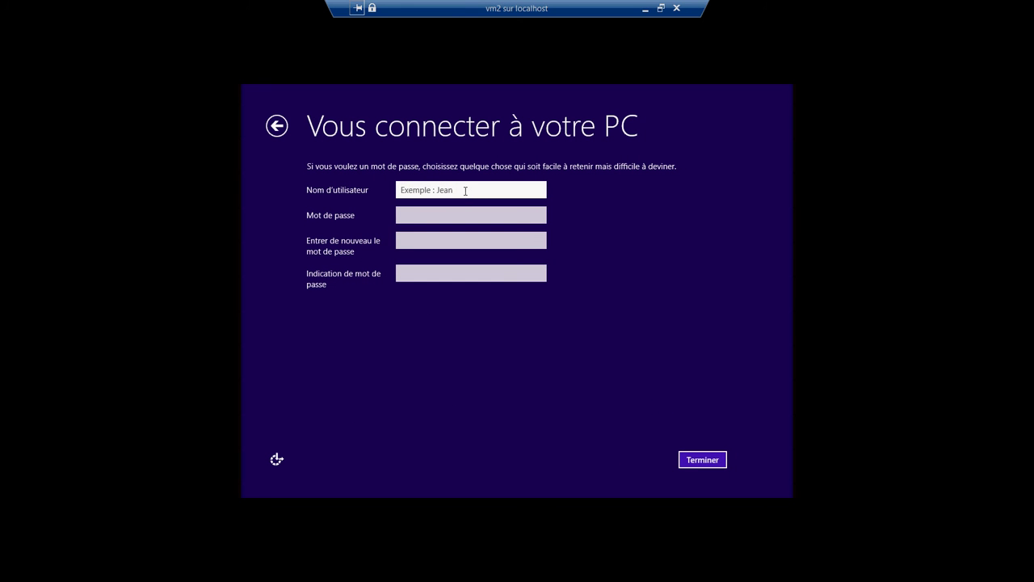
Step: Create the local user 'administrateur', shortening it after the 'already taken' error
{"action": "type", "text": "administrateur"}
{"action": "left_click", "coordinate": [697, 460]}
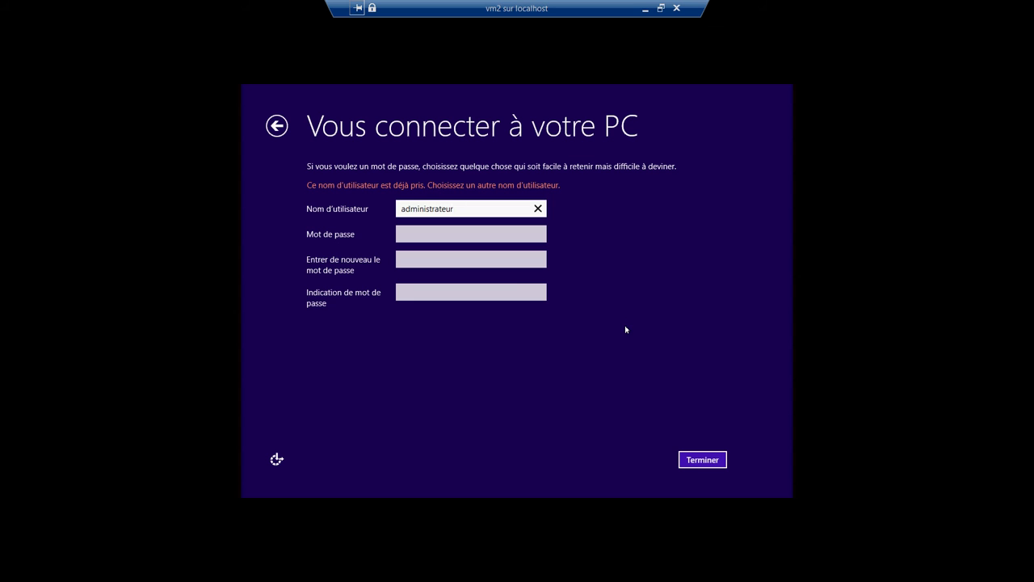
{"action": "key", "text": "BackSpace"}
{"action": "key", "text": "BackSpace"}
{"action": "key", "text": "BackSpace"}
{"action": "key", "text": "BackSpace"}
{"action": "key", "text": "BackSpace"}
{"action": "key", "text": "BackSpace"}
{"action": "key", "text": "BackSpace"}
{"action": "key", "text": "BackSpace"}
{"action": "left_click", "coordinate": [700, 459]}
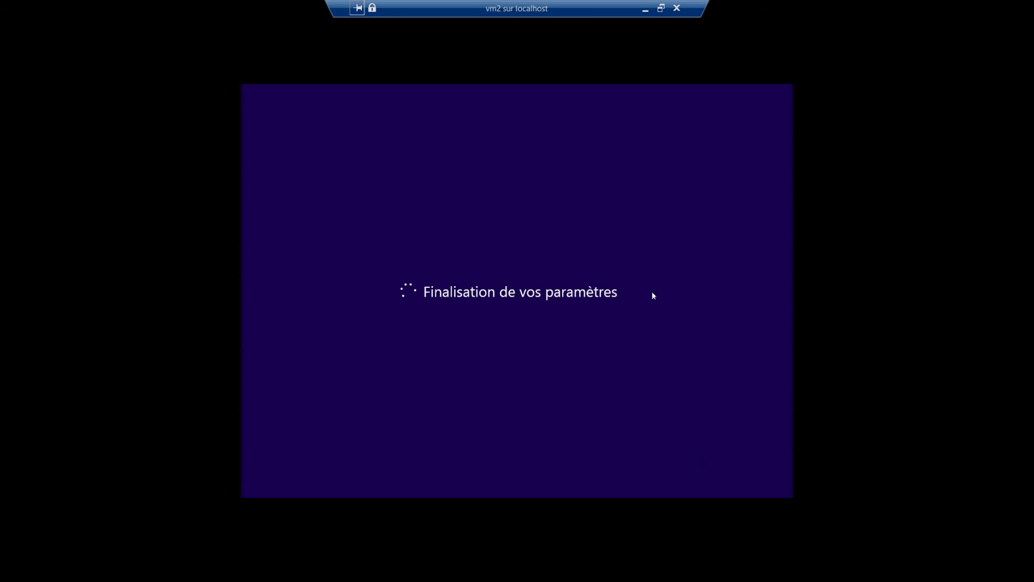
Step: Minimize vm2, then switch the vm1 console to Mode plein écran
{"action": "left_click", "coordinate": [645, 10]}
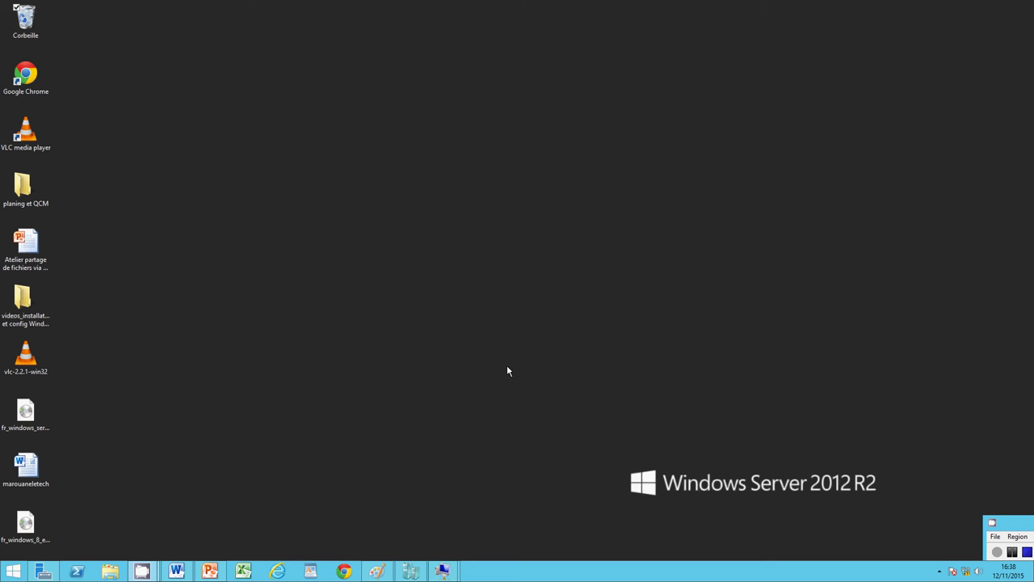
{"action": "mouse_move", "coordinate": [444, 566]}
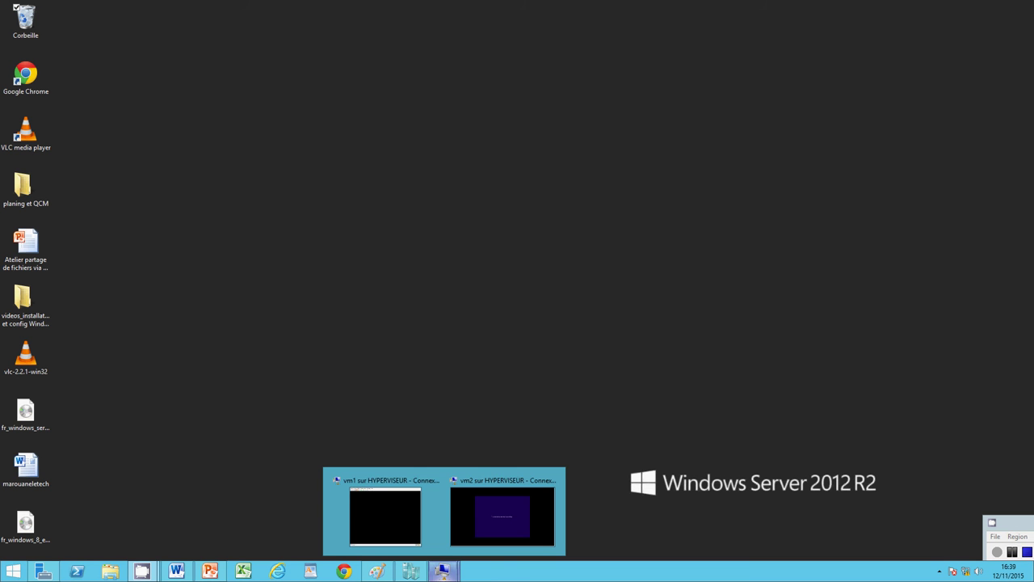
{"action": "left_click", "coordinate": [419, 548]}
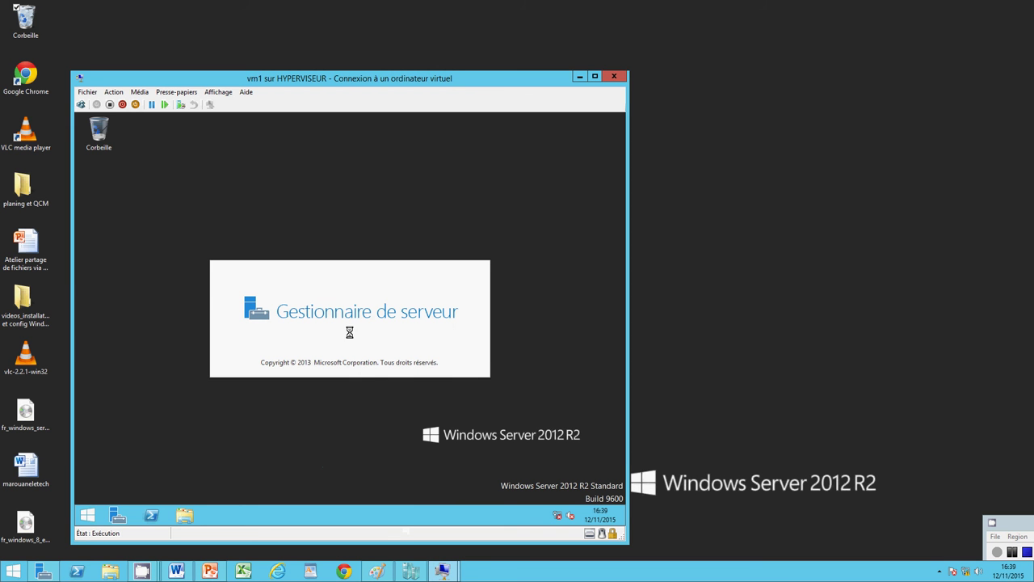
{"action": "left_click", "coordinate": [218, 91]}
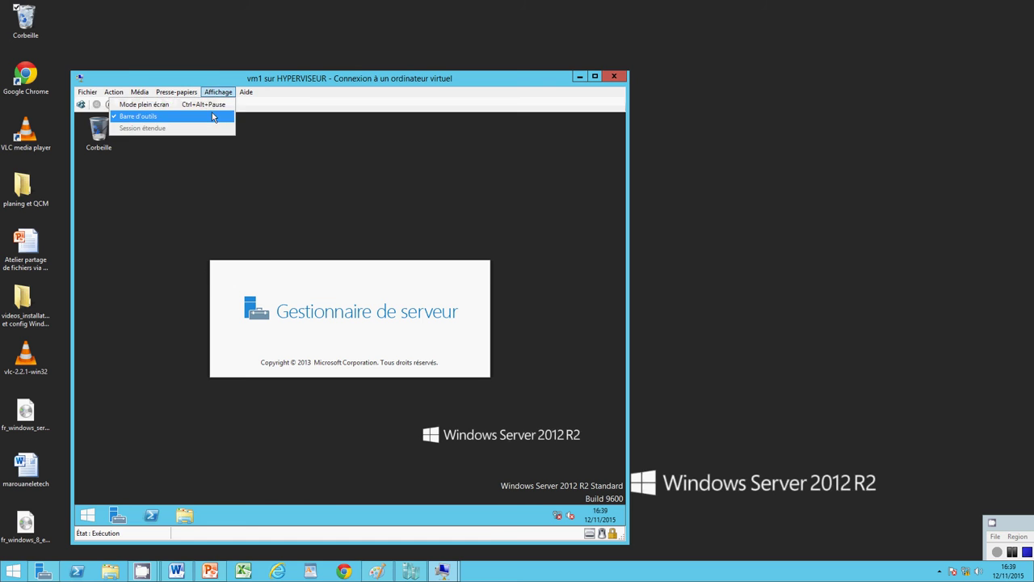
{"action": "left_click", "coordinate": [210, 106]}
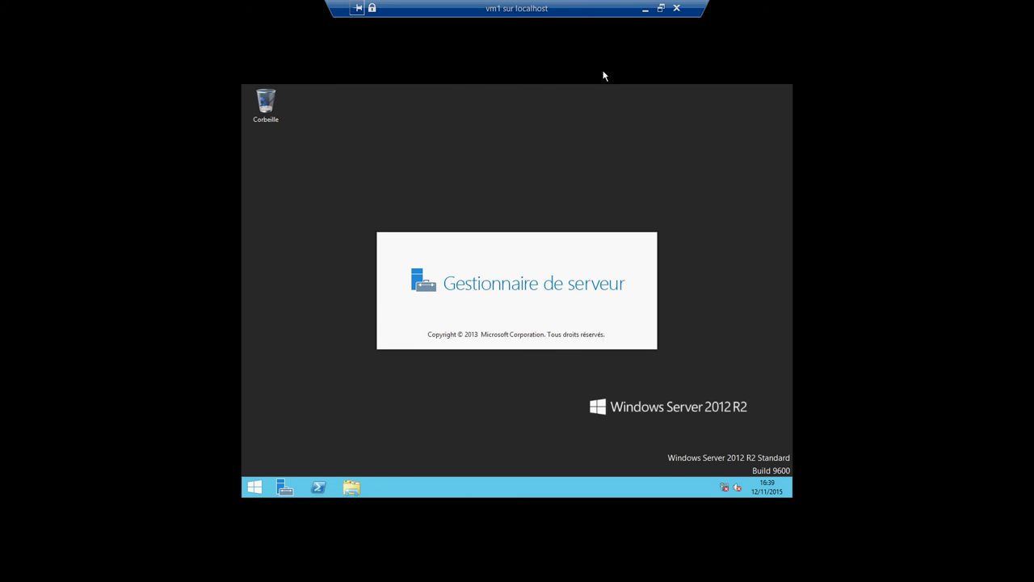
Step: Minimize vm1, briefly check on vm2, and minimize it again
{"action": "left_click", "coordinate": [645, 9]}
{"action": "mouse_move", "coordinate": [443, 570]}
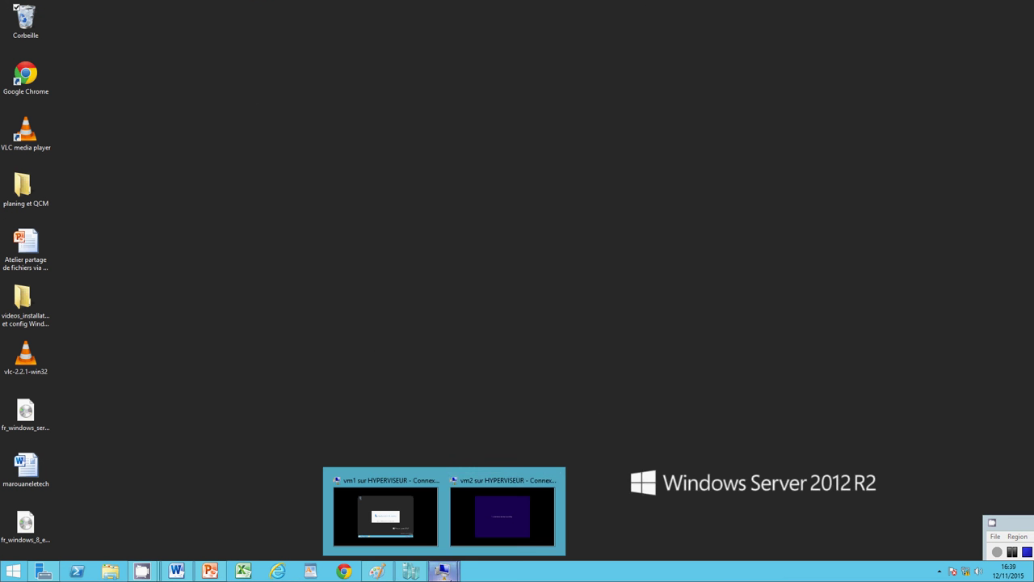
{"action": "left_click", "coordinate": [488, 515]}
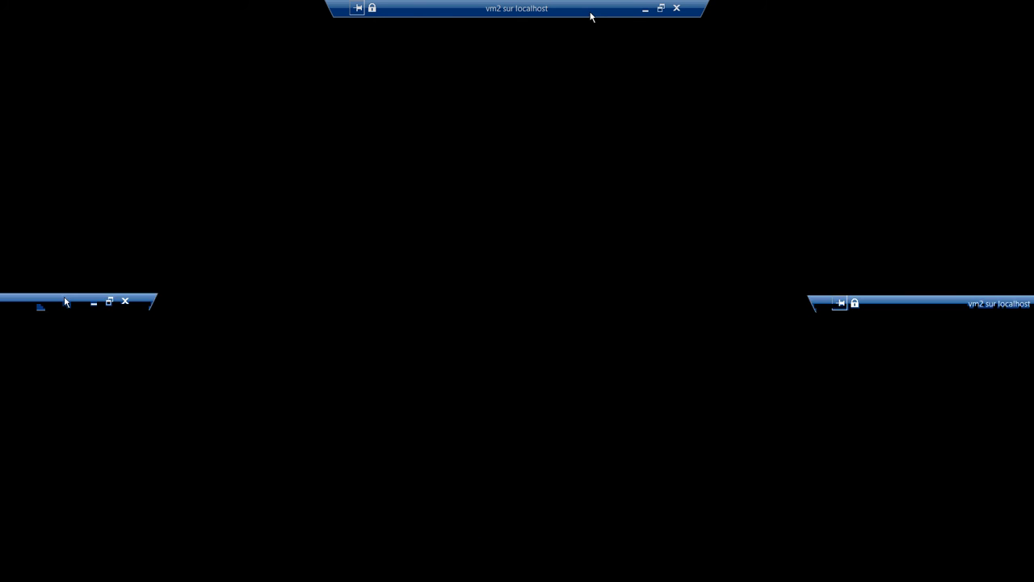
{"action": "left_click", "coordinate": [644, 10]}
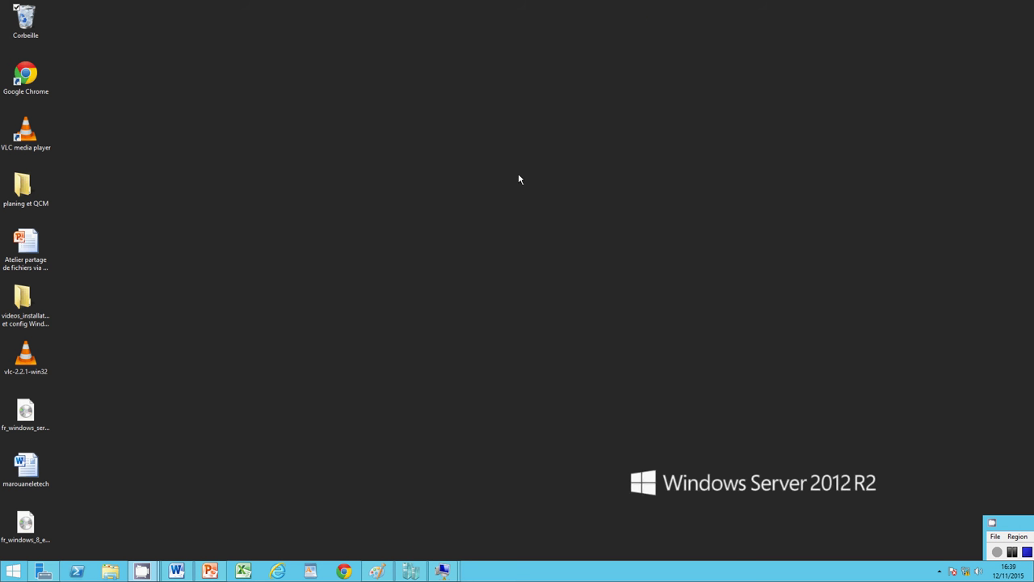
{"action": "mouse_move", "coordinate": [446, 572]}
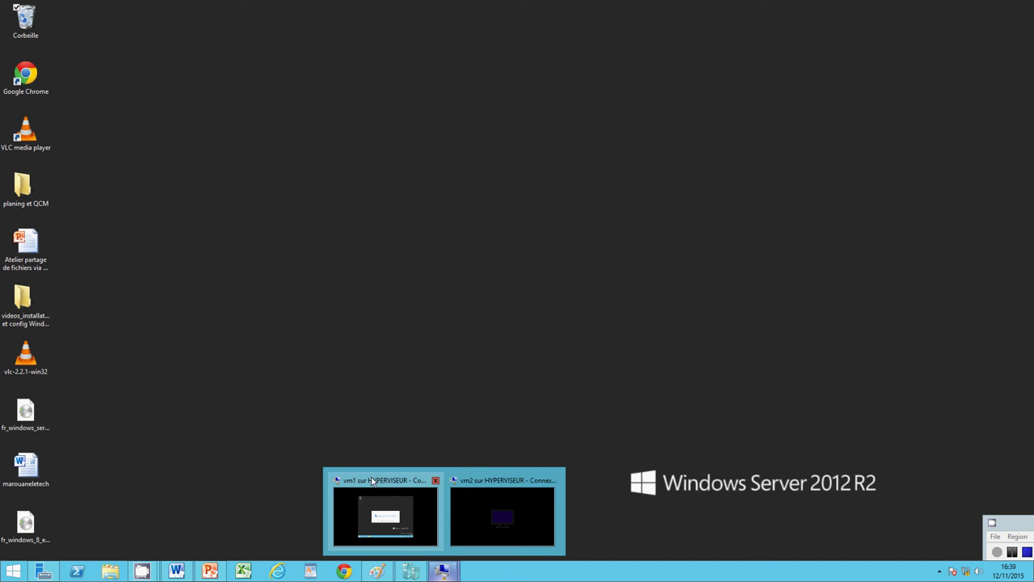
Step: Let vm2 finish 'Nous préparons votre PC' until the Start screen, then minimize it
{"action": "left_click", "coordinate": [465, 497]}
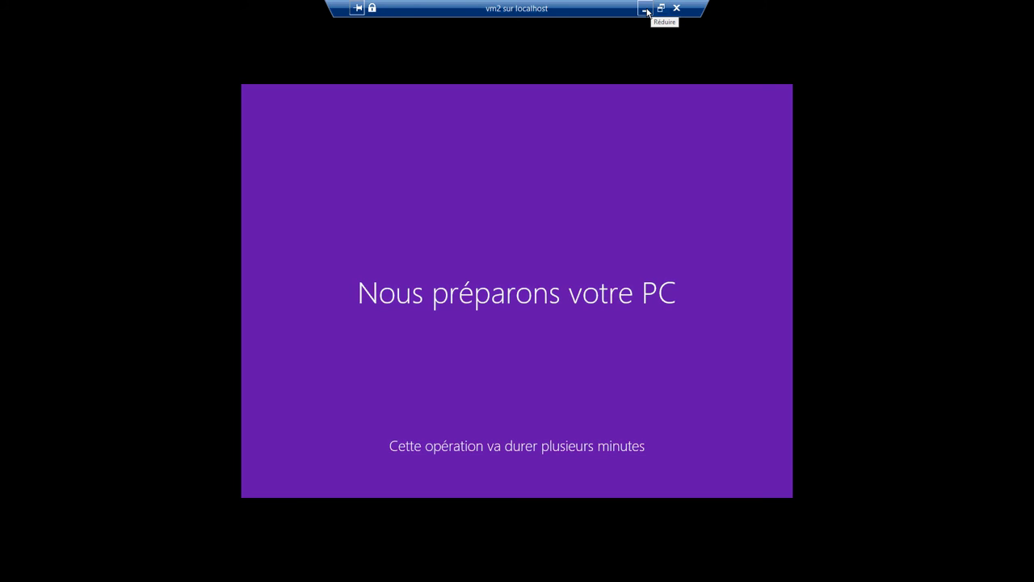
{"action": "left_click", "coordinate": [646, 9]}
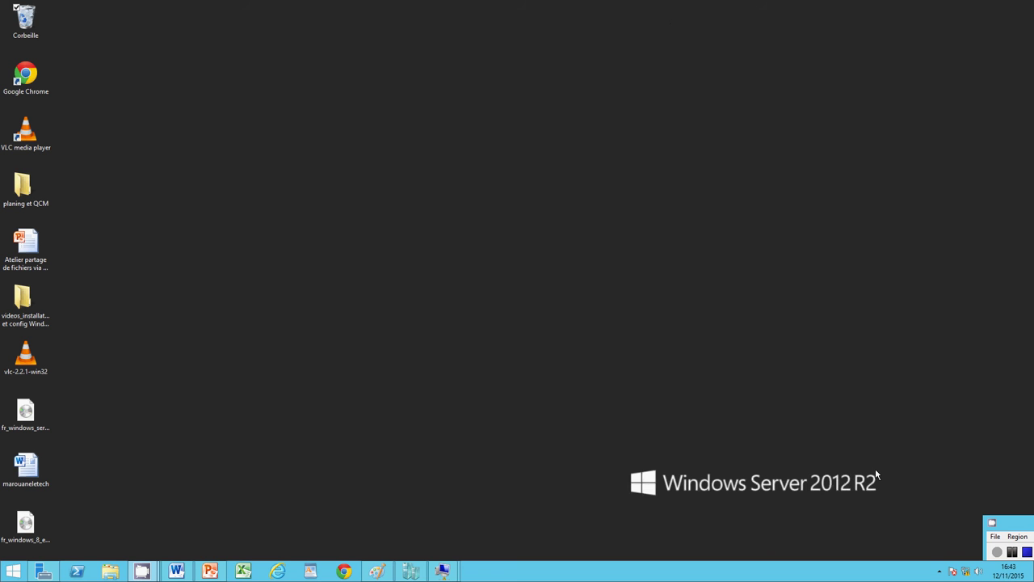
Step: Open the Bureau tile on vm2's Start screen, then minimize vm2
{"action": "mouse_move", "coordinate": [446, 568]}
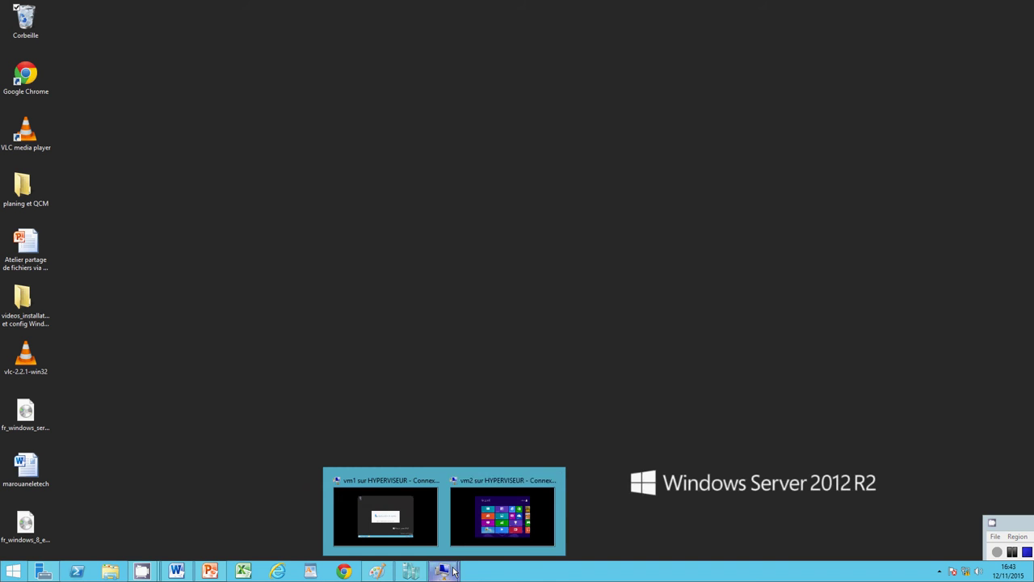
{"action": "left_click", "coordinate": [503, 509]}
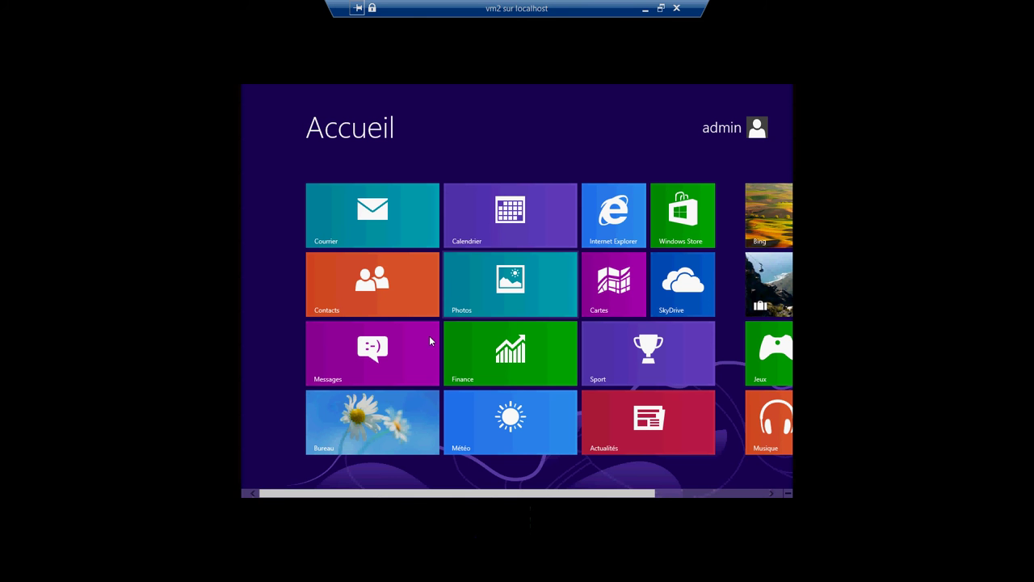
{"action": "left_click", "coordinate": [384, 422]}
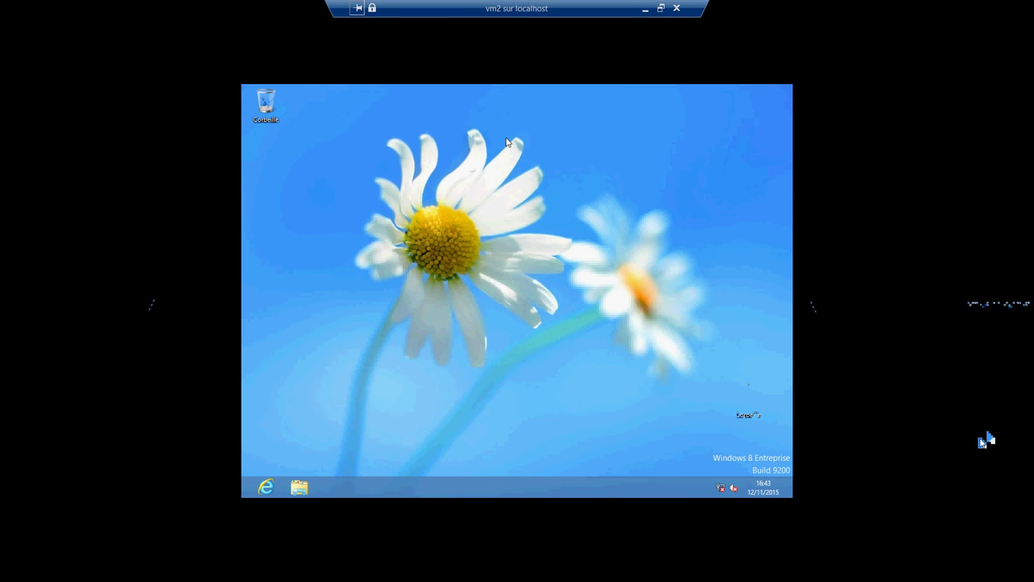
{"action": "left_click", "coordinate": [645, 8]}
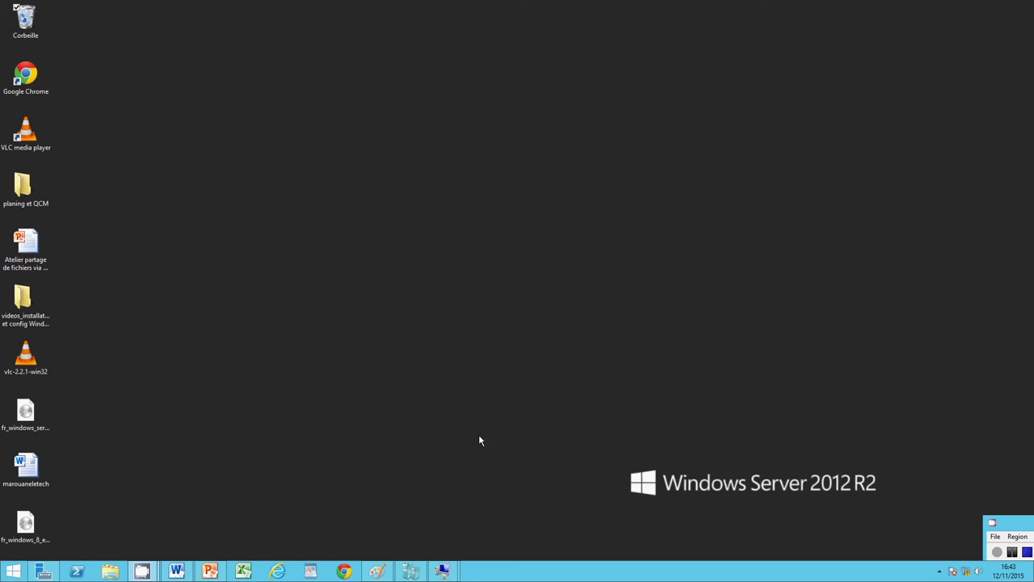
Step: Look at vm1's Server Manager dashboard, then minimize vm1
{"action": "mouse_move", "coordinate": [443, 570]}
{"action": "left_click", "coordinate": [385, 510]}
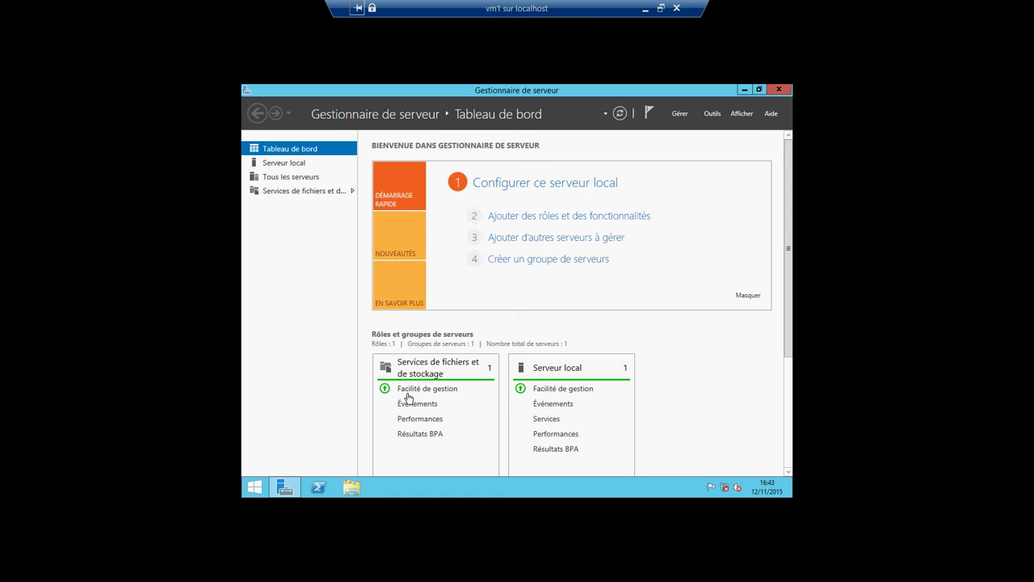
{"action": "left_click", "coordinate": [645, 13]}
{"action": "mouse_move", "coordinate": [443, 568]}
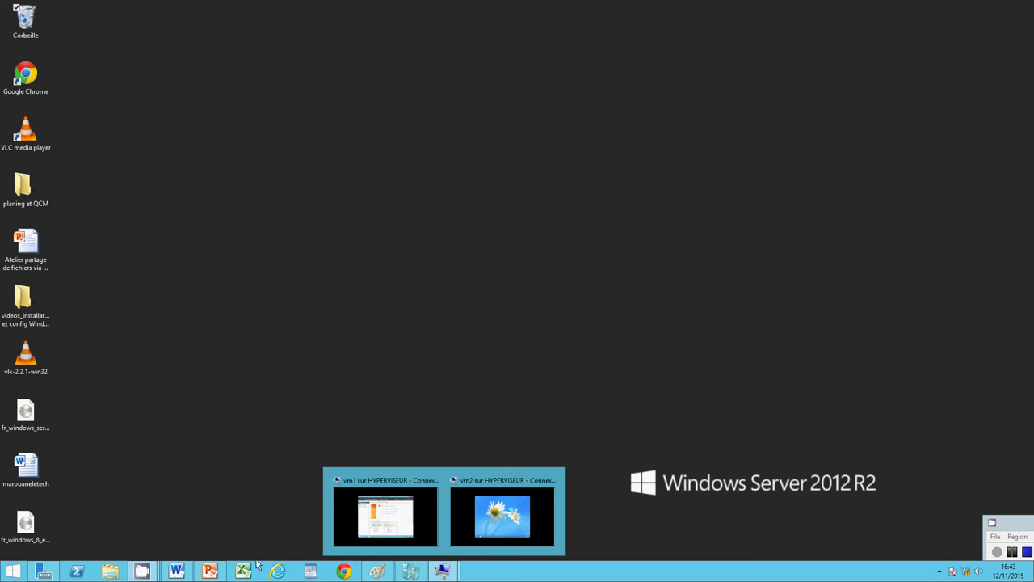
Step: Compare the Paint diagram of vm1 (192.168.1.11) and vm2 (192.168.1.12) with the workshop slide
{"action": "left_click", "coordinate": [385, 573]}
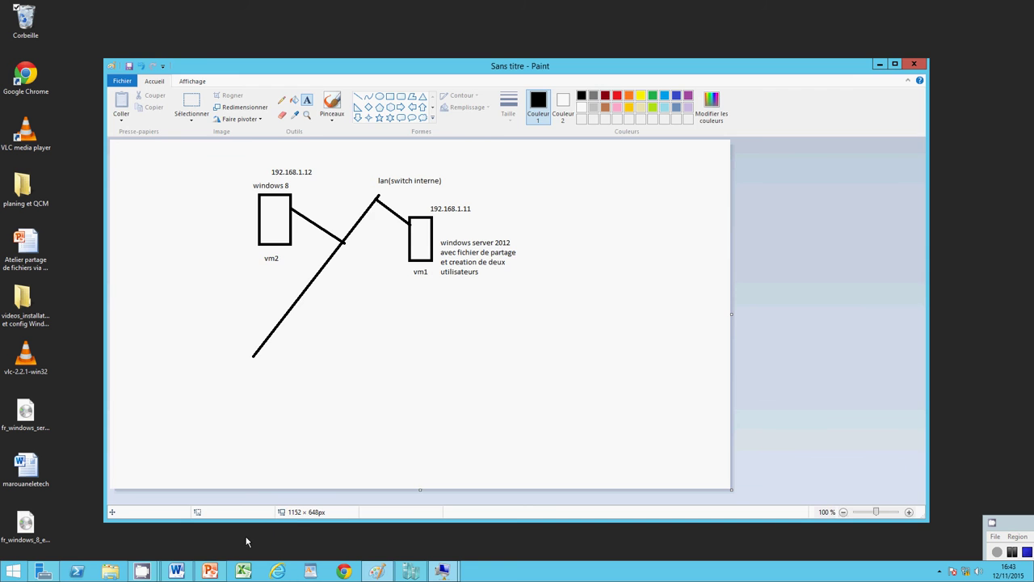
{"action": "left_click", "coordinate": [210, 572]}
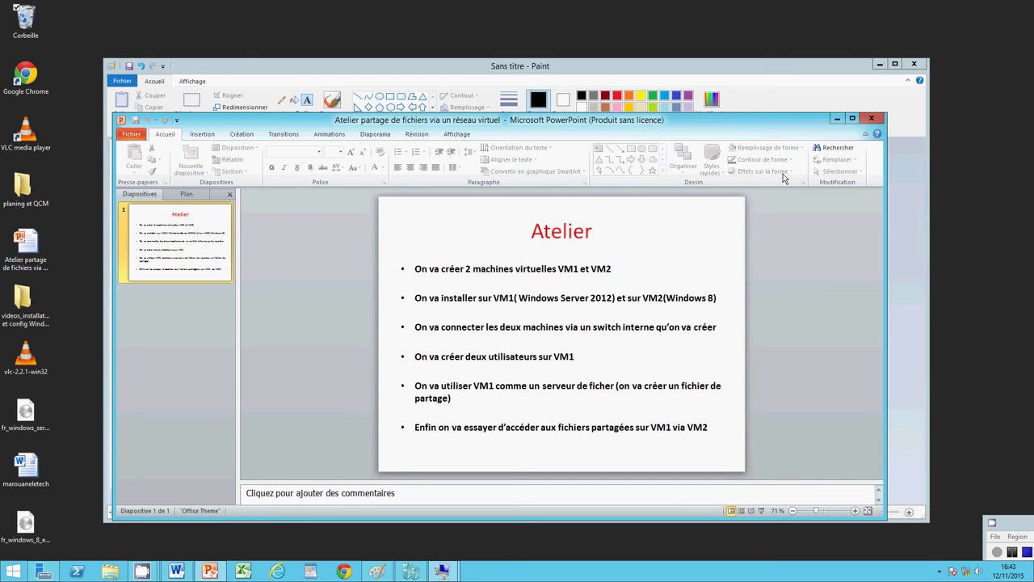
{"action": "left_click", "coordinate": [837, 120]}
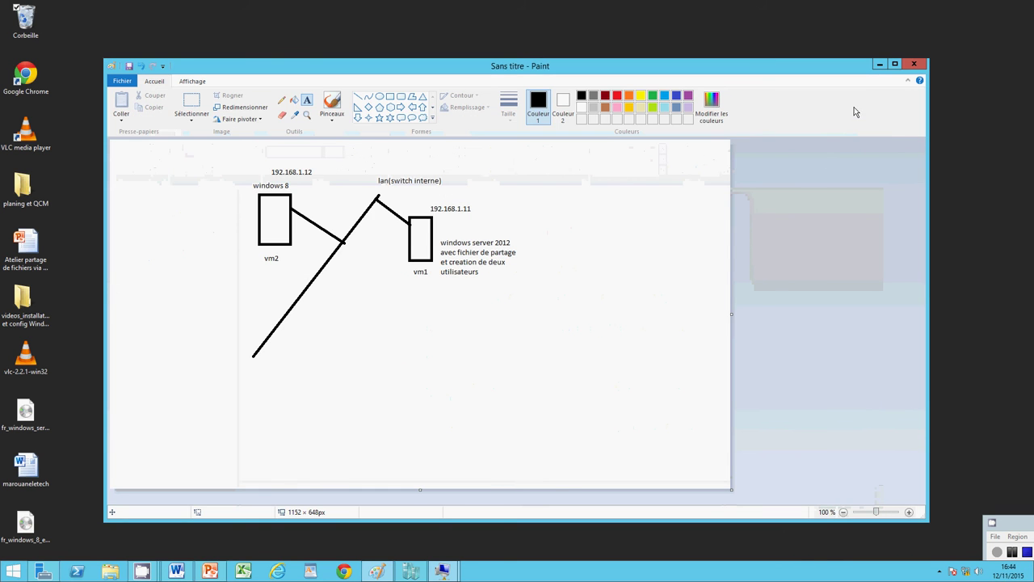
{"action": "left_click", "coordinate": [879, 65]}
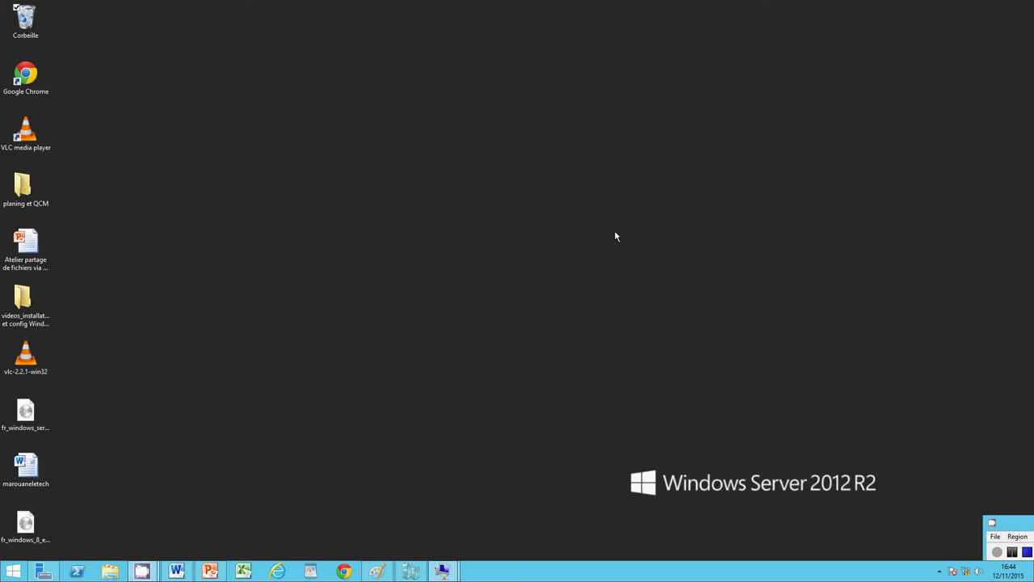
{"action": "left_click", "coordinate": [376, 570]}
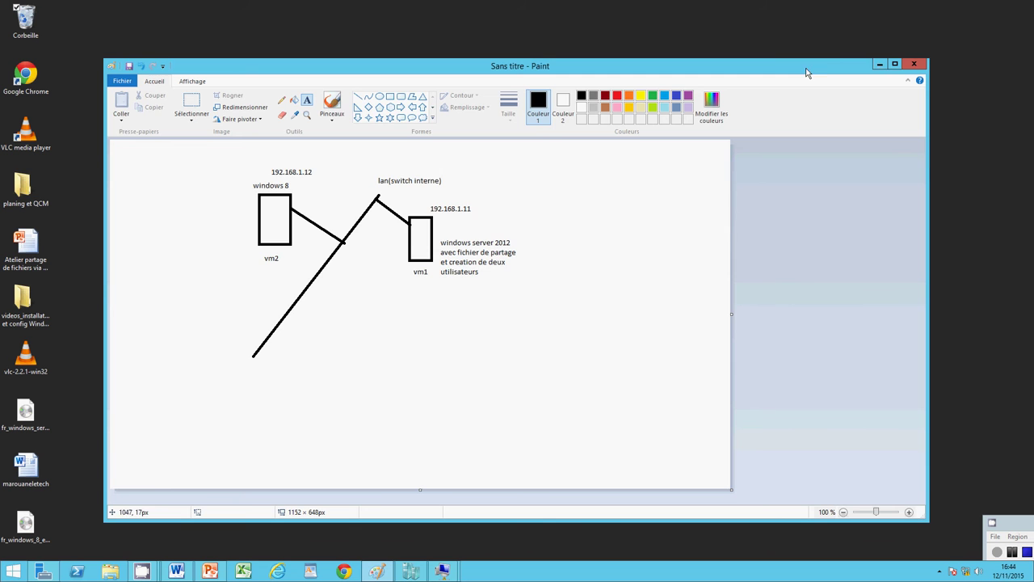
{"action": "left_click", "coordinate": [880, 65]}
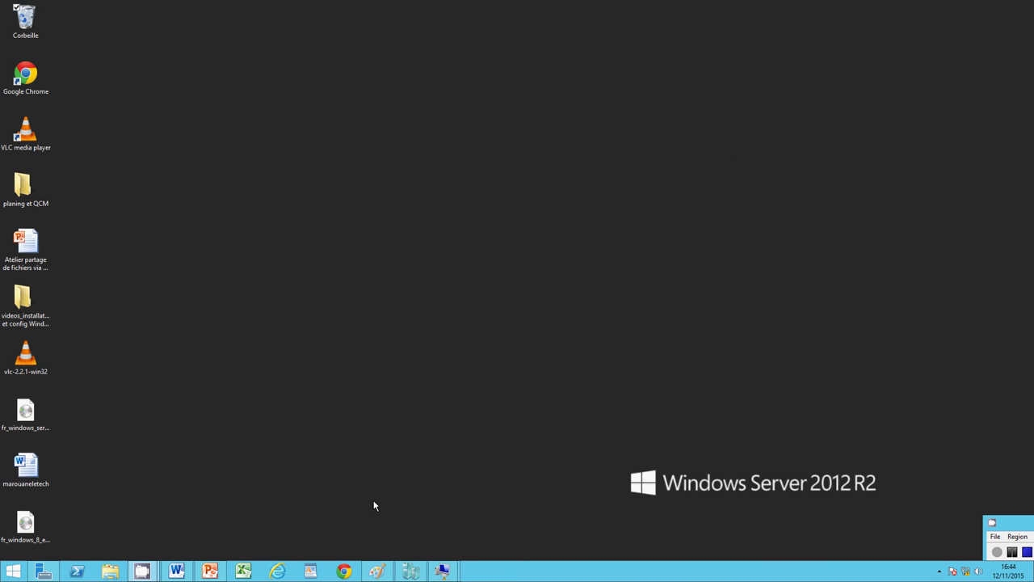
Step: Open the Gestionnaire de commutateur virtuel for the HYPERVISEUR host
{"action": "left_click", "coordinate": [412, 574]}
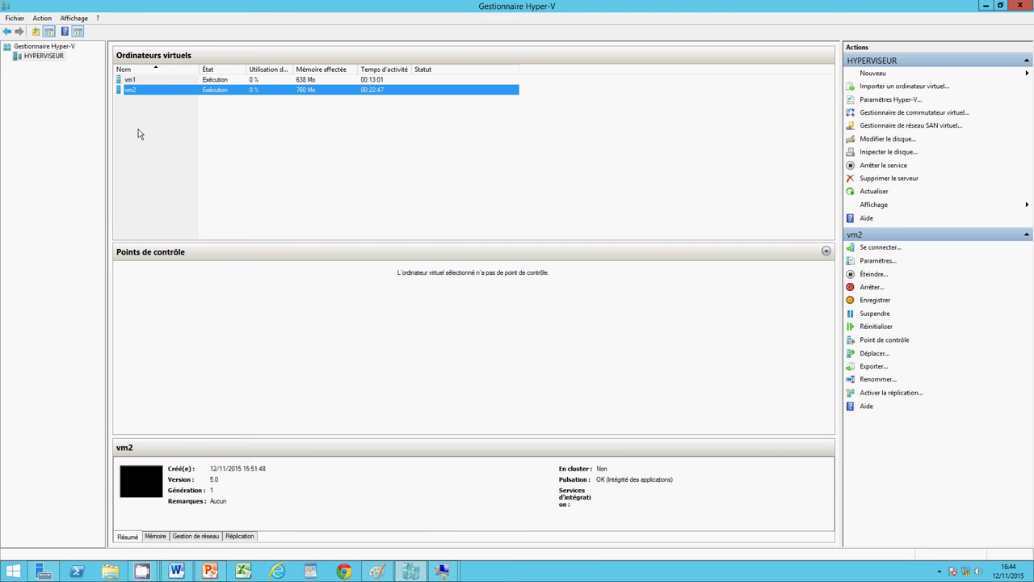
{"action": "left_click", "coordinate": [22, 60]}
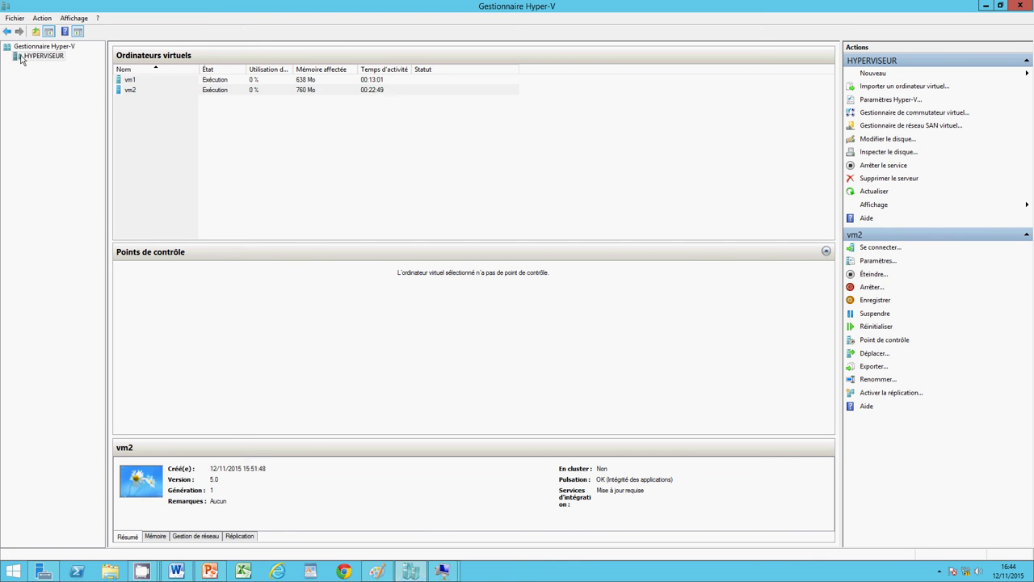
{"action": "left_click", "coordinate": [36, 19]}
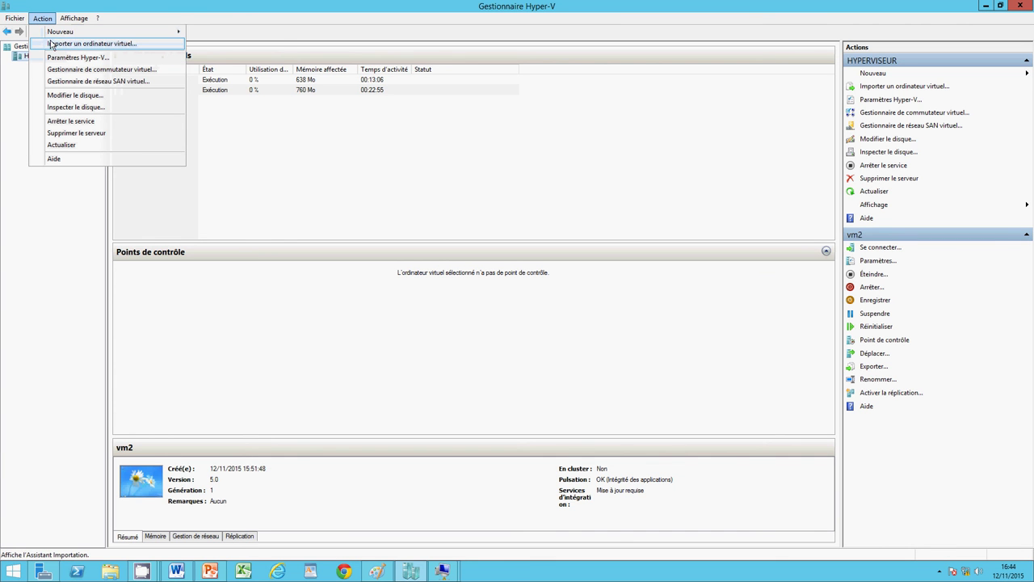
{"action": "mouse_move", "coordinate": [51, 34]}
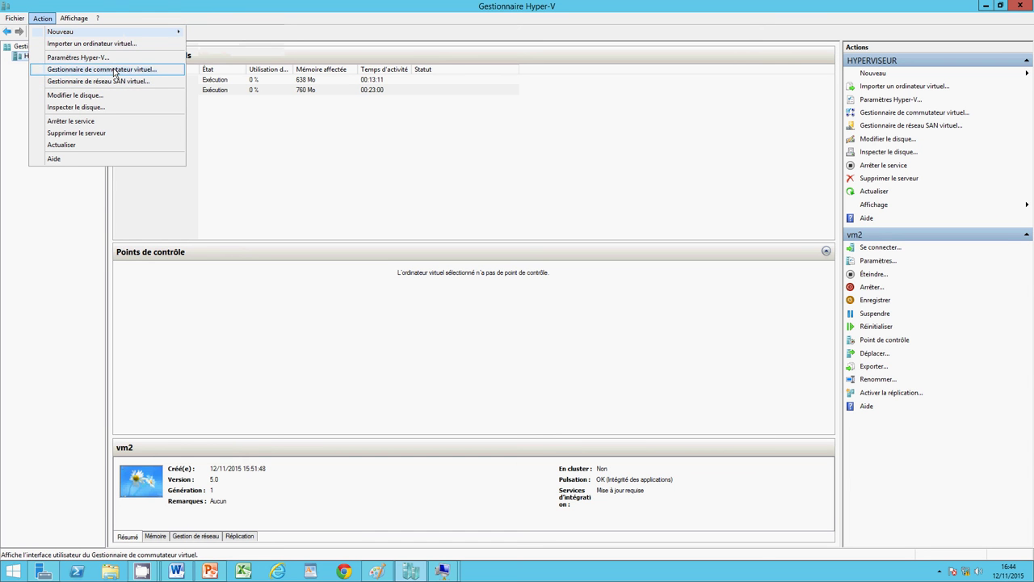
{"action": "left_click", "coordinate": [114, 71]}
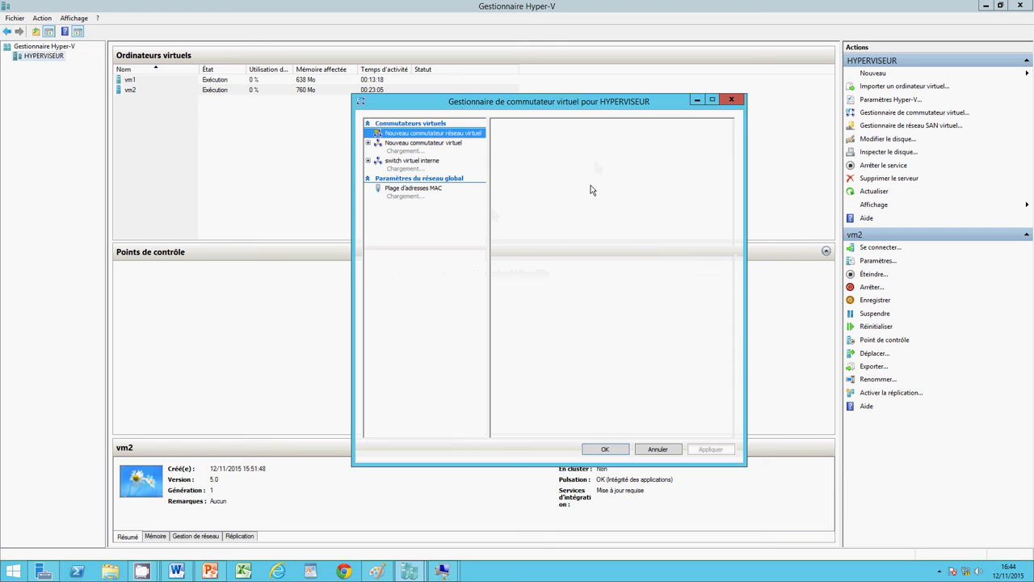
Step: Look over the existing external switch and create a new Interne switch
{"action": "left_click", "coordinate": [434, 144]}
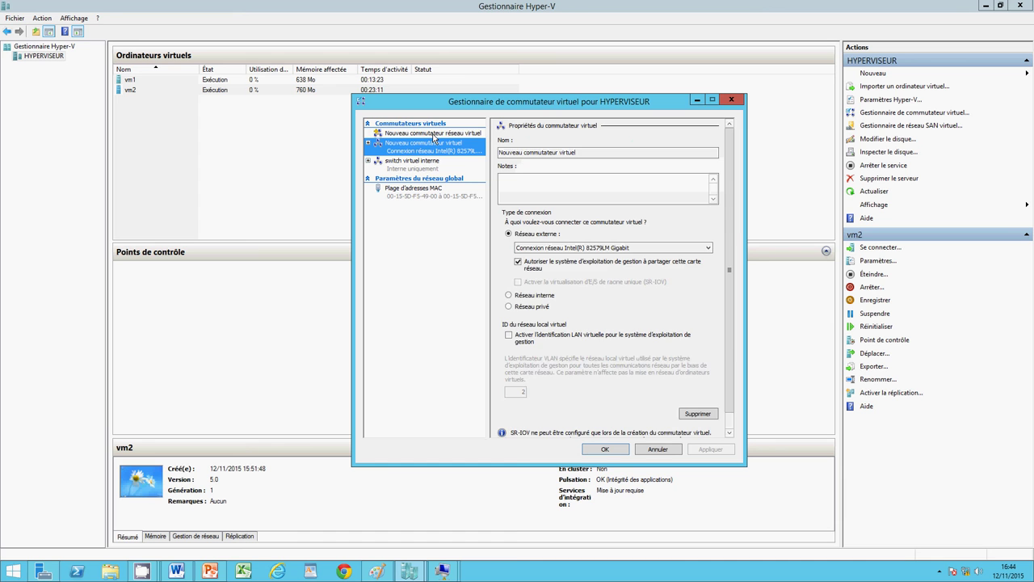
{"action": "left_click", "coordinate": [434, 134]}
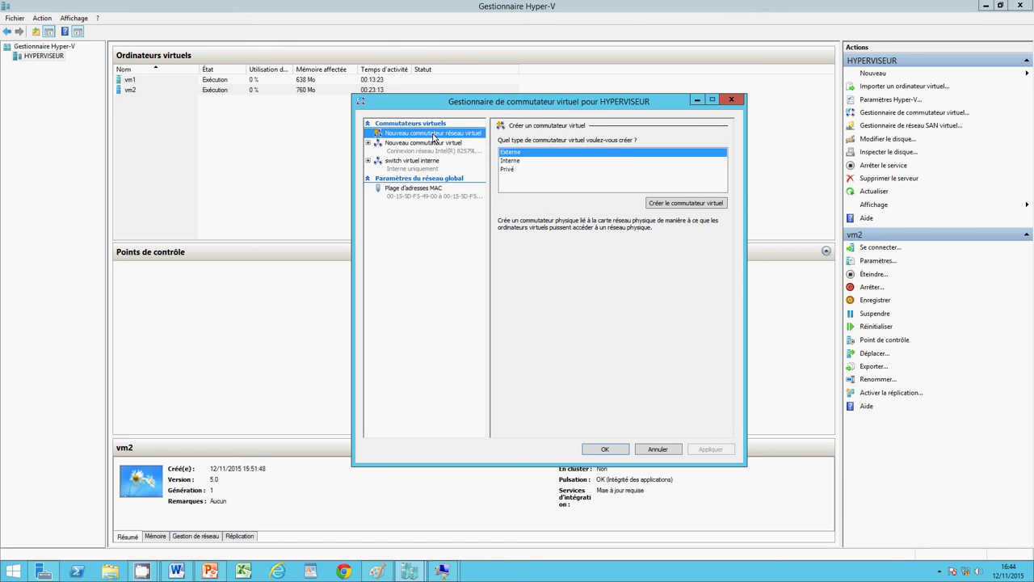
{"action": "left_click", "coordinate": [524, 161]}
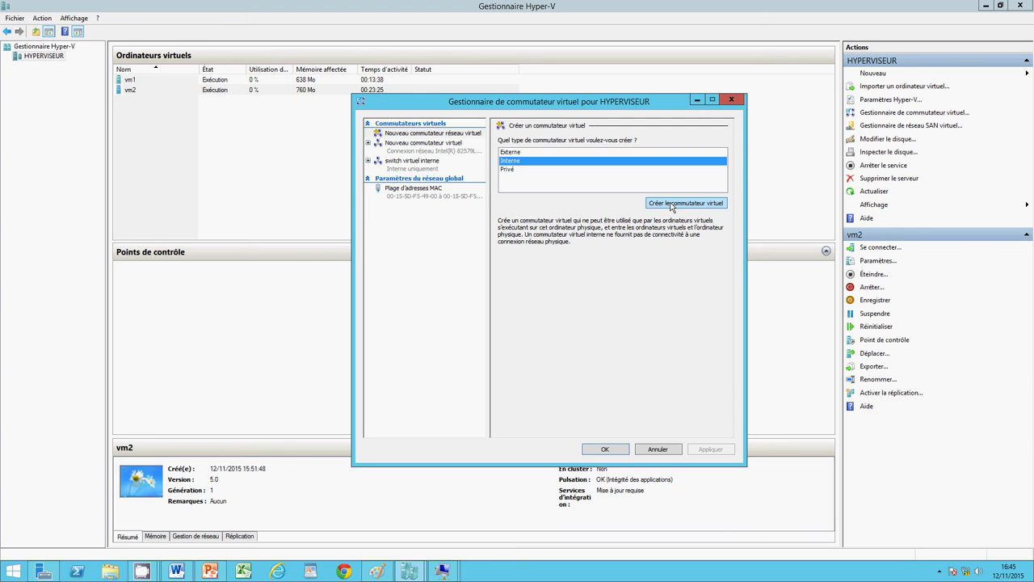
{"action": "left_click", "coordinate": [670, 204]}
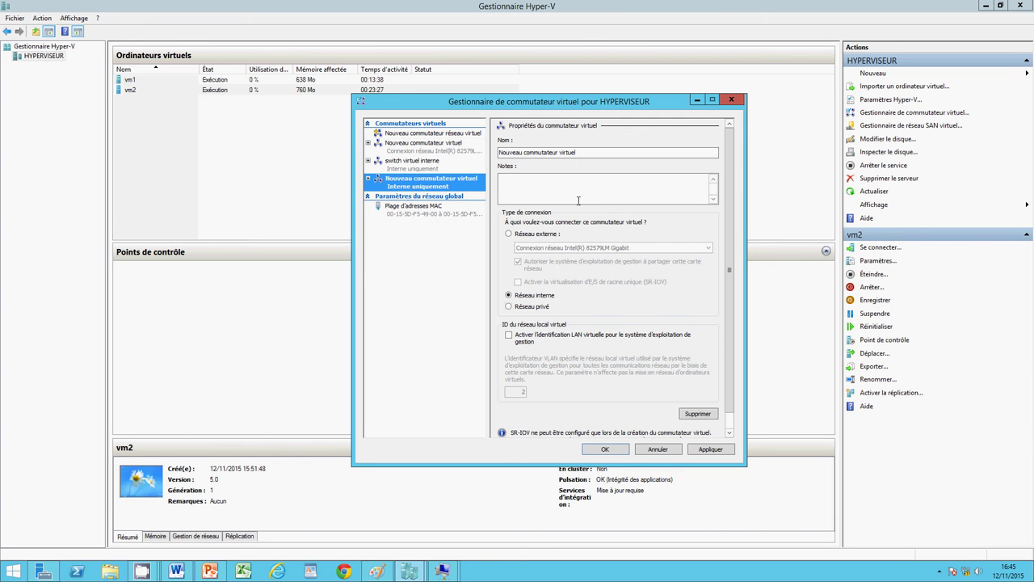
{"action": "left_click", "coordinate": [588, 152]}
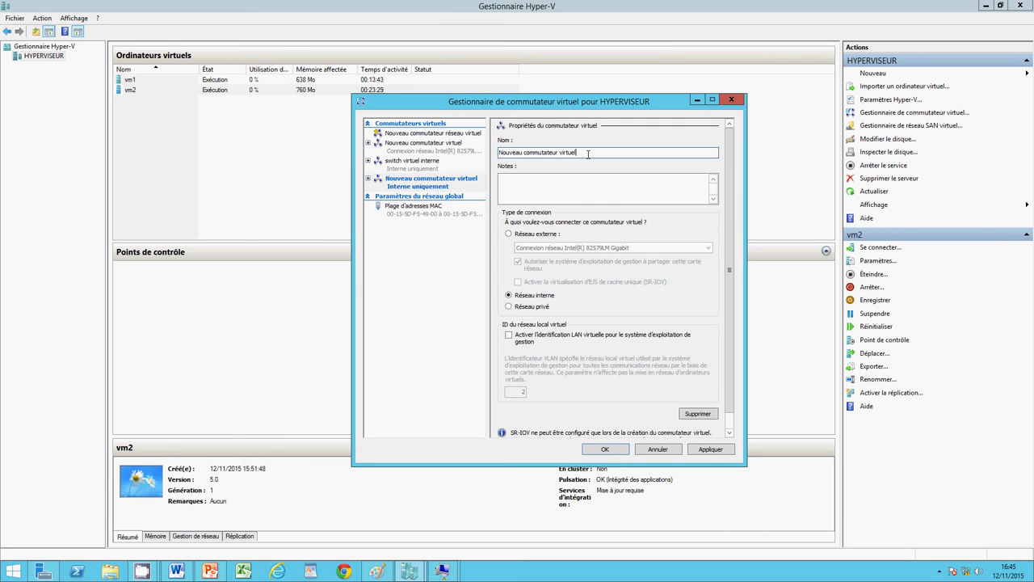
{"action": "left_click", "coordinate": [430, 150]}
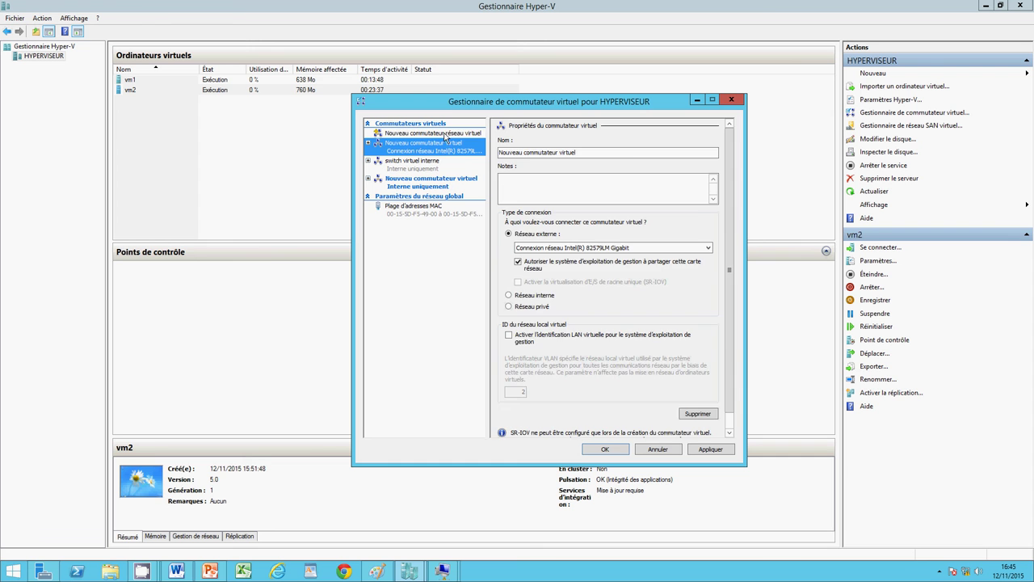
{"action": "left_click", "coordinate": [444, 134]}
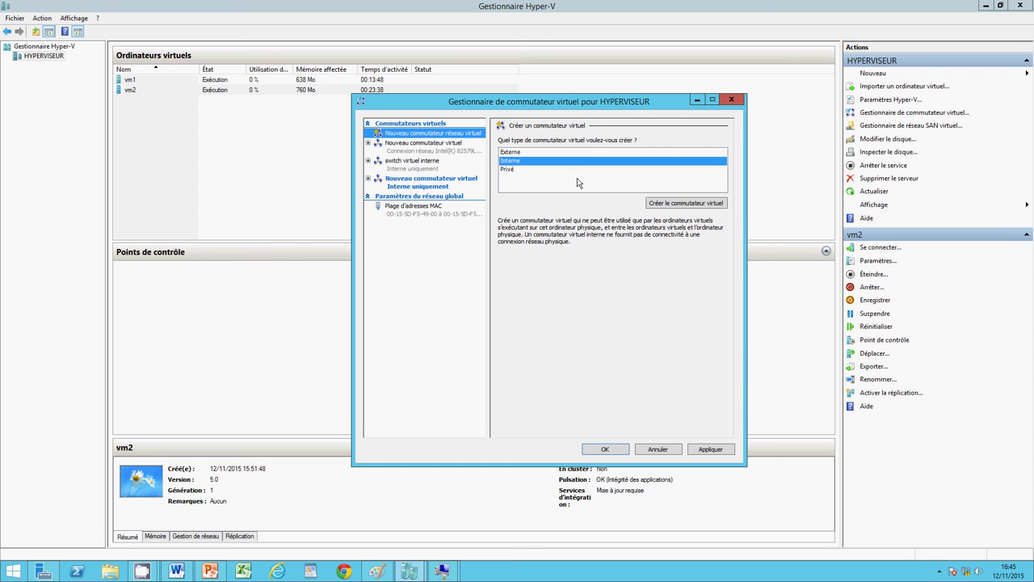
{"action": "left_click", "coordinate": [671, 203]}
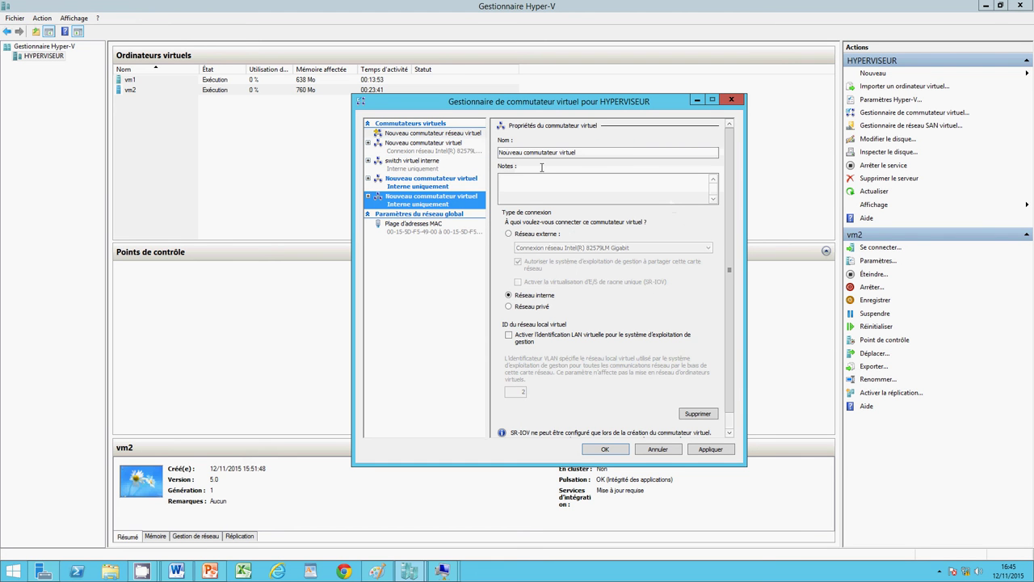
Step: Name the internal switch 'switchatelier', apply, and confirm with OK
{"action": "left_click", "coordinate": [587, 153]}
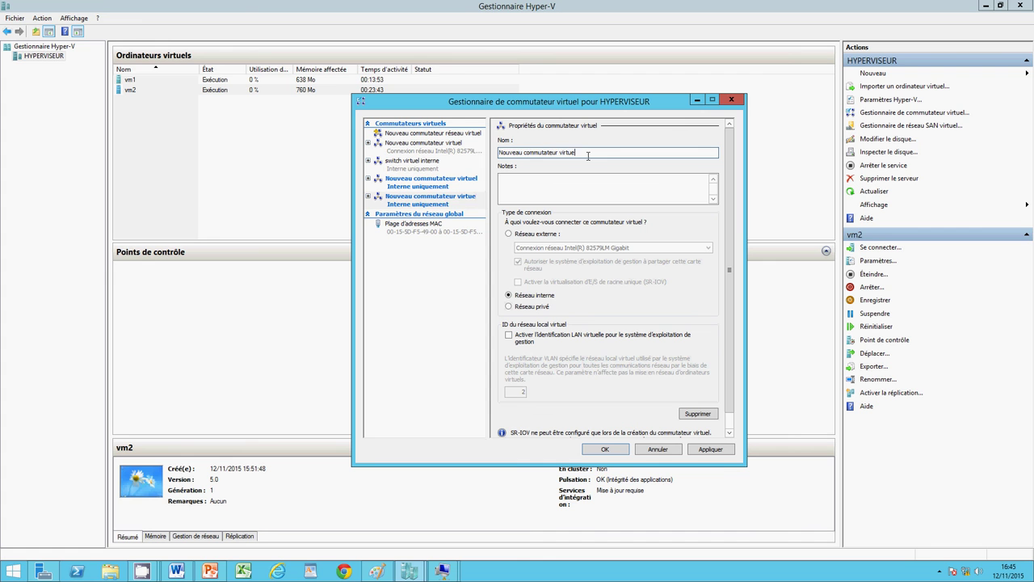
{"action": "key", "text": "BackSpace"}
{"action": "key", "text": "BackSpace"}
{"action": "key", "text": "BackSpace"}
{"action": "key", "text": "BackSpace"}
{"action": "key", "text": "BackSpace"}
{"action": "key", "text": "BackSpace"}
{"action": "key", "text": "BackSpace"}
{"action": "key", "text": "BackSpace"}
{"action": "key", "text": "BackSpace"}
{"action": "key", "text": "BackSpace"}
{"action": "key", "text": "BackSpace"}
{"action": "key", "text": "BackSpace"}
{"action": "key", "text": "BackSpace"}
{"action": "key", "text": "BackSpace"}
{"action": "key", "text": "BackSpace"}
{"action": "key", "text": "BackSpace"}
{"action": "key", "text": "BackSpace"}
{"action": "key", "text": "BackSpace"}
{"action": "key", "text": "BackSpace"}
{"action": "key", "text": "BackSpace"}
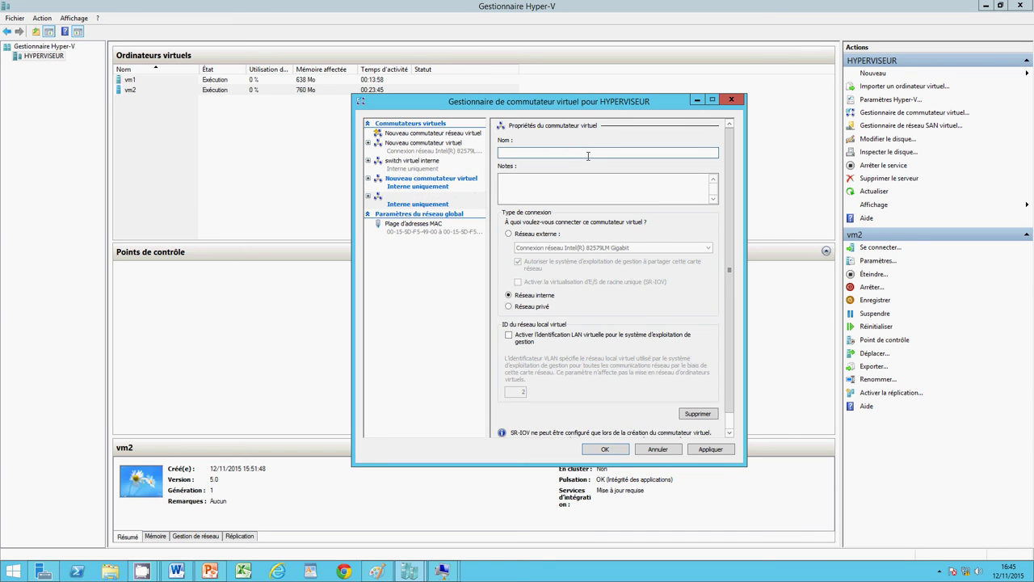
{"action": "type", "text": "switchatelier"}
{"action": "left_click", "coordinate": [556, 184]}
{"action": "left_click", "coordinate": [708, 450]}
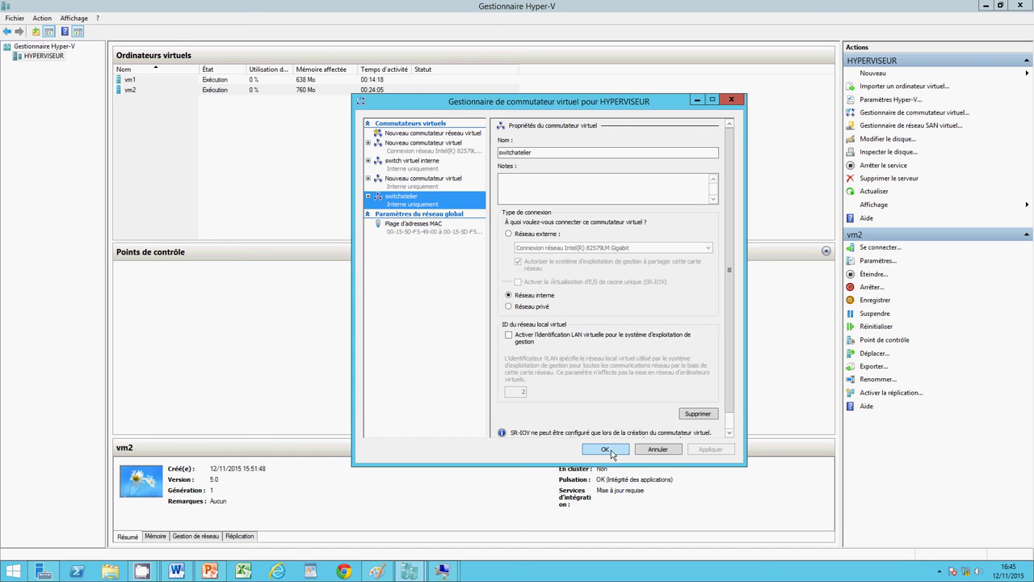
{"action": "left_click", "coordinate": [606, 450]}
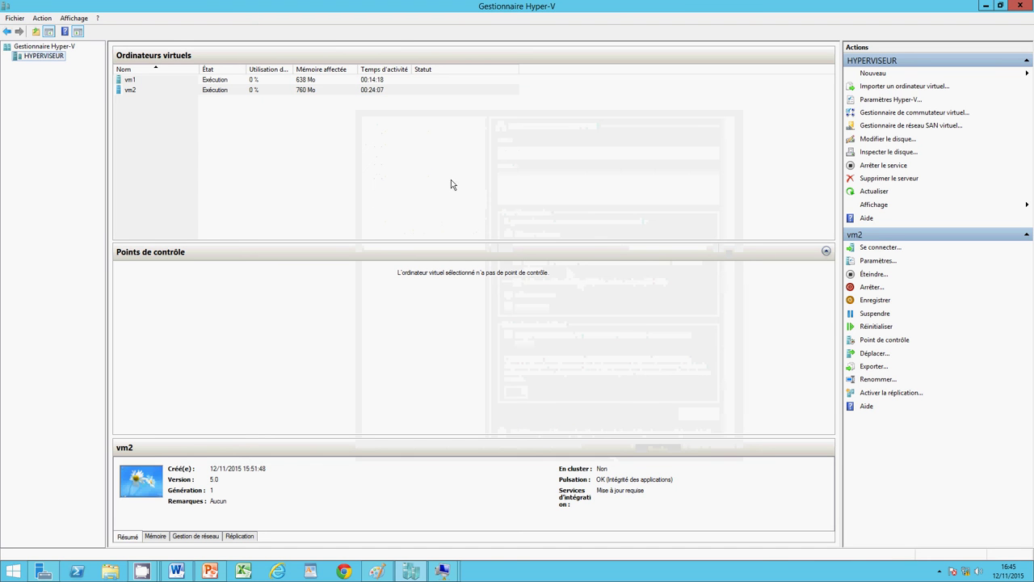
Step: Set vm1's Carte réseau to the switchatelier virtual switch and save its settings
{"action": "left_click", "coordinate": [127, 84]}
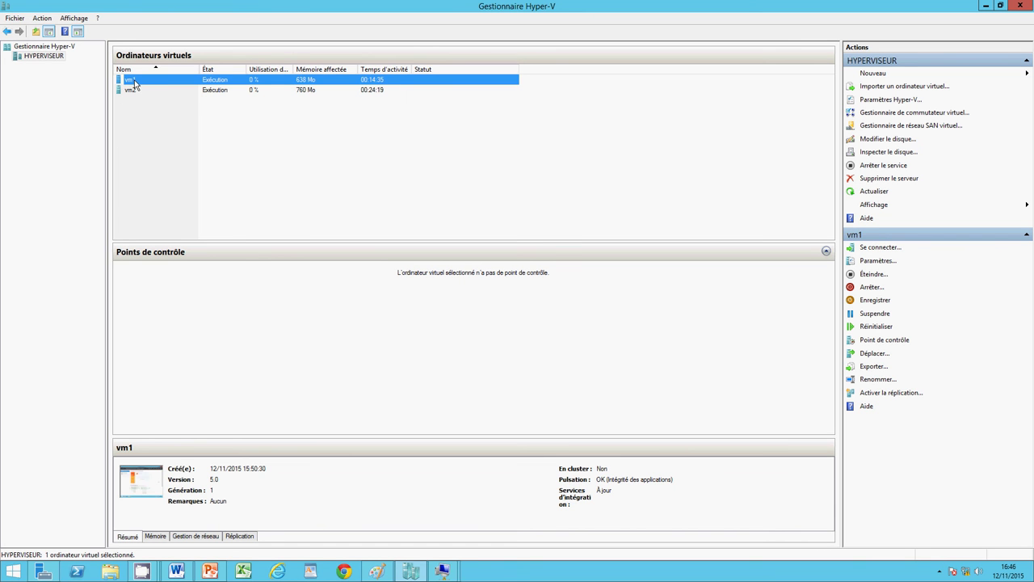
{"action": "right_click", "coordinate": [135, 84]}
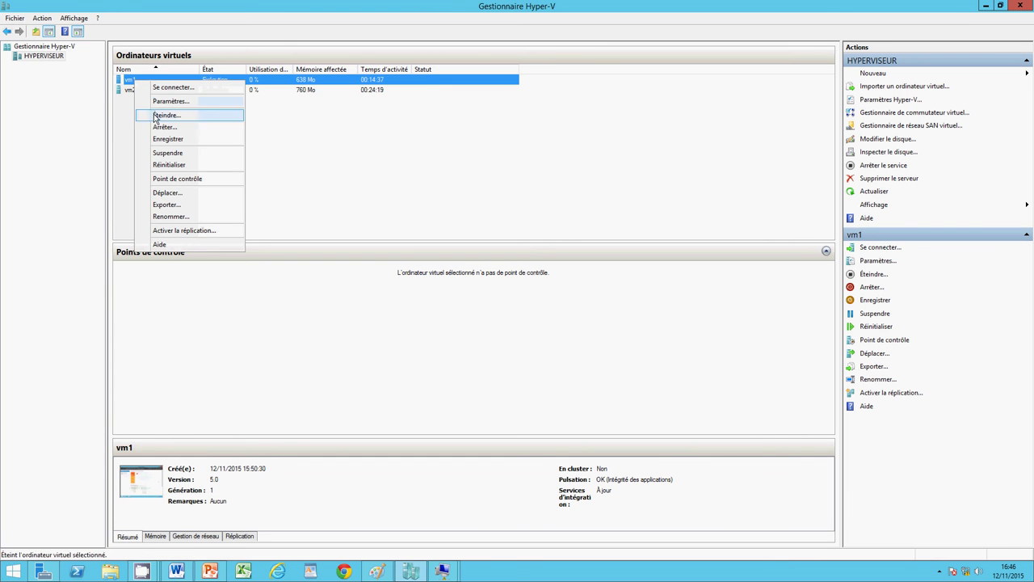
{"action": "left_click", "coordinate": [154, 105]}
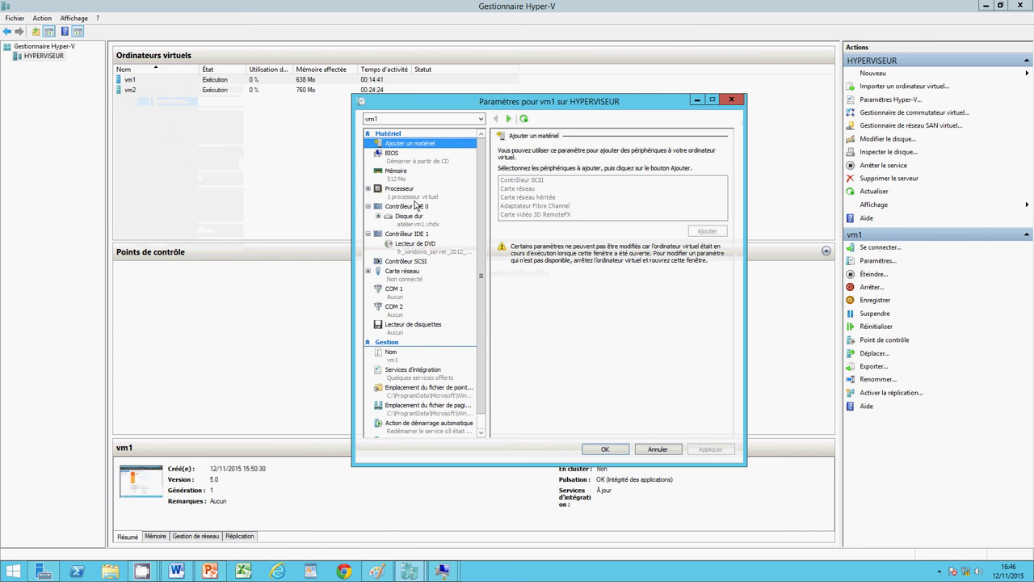
{"action": "left_click", "coordinate": [398, 275]}
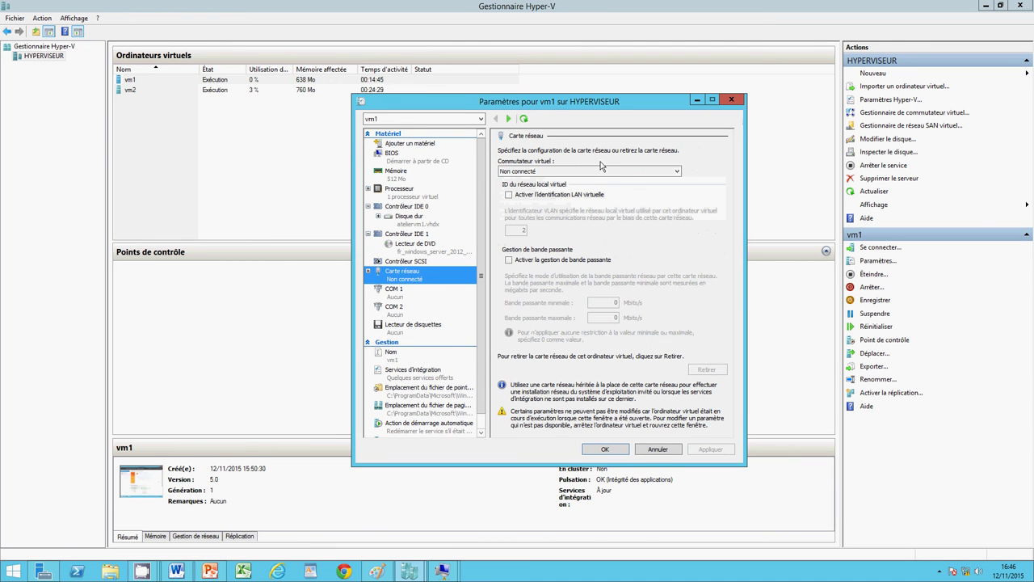
{"action": "left_click", "coordinate": [629, 171]}
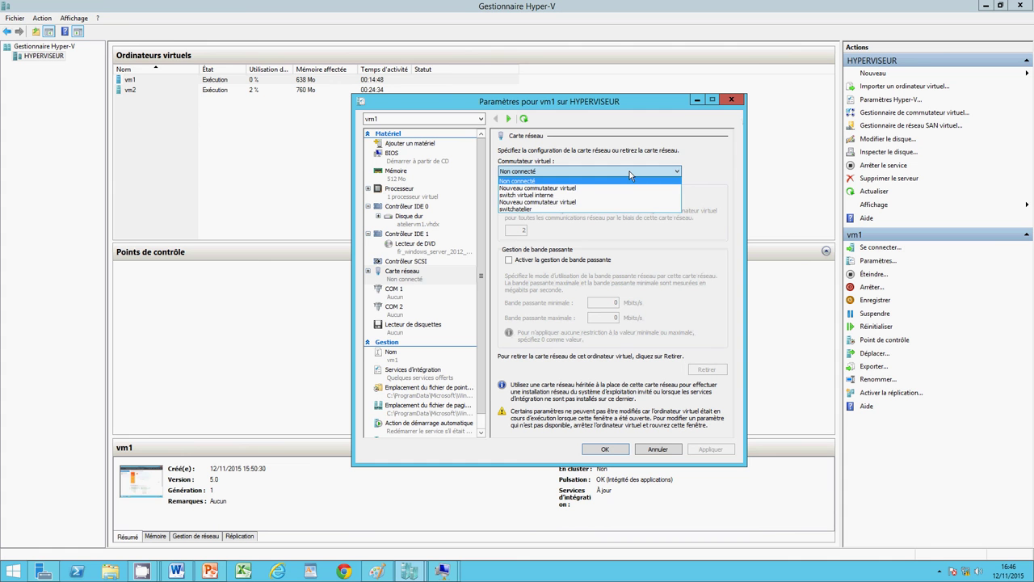
{"action": "left_click", "coordinate": [570, 209]}
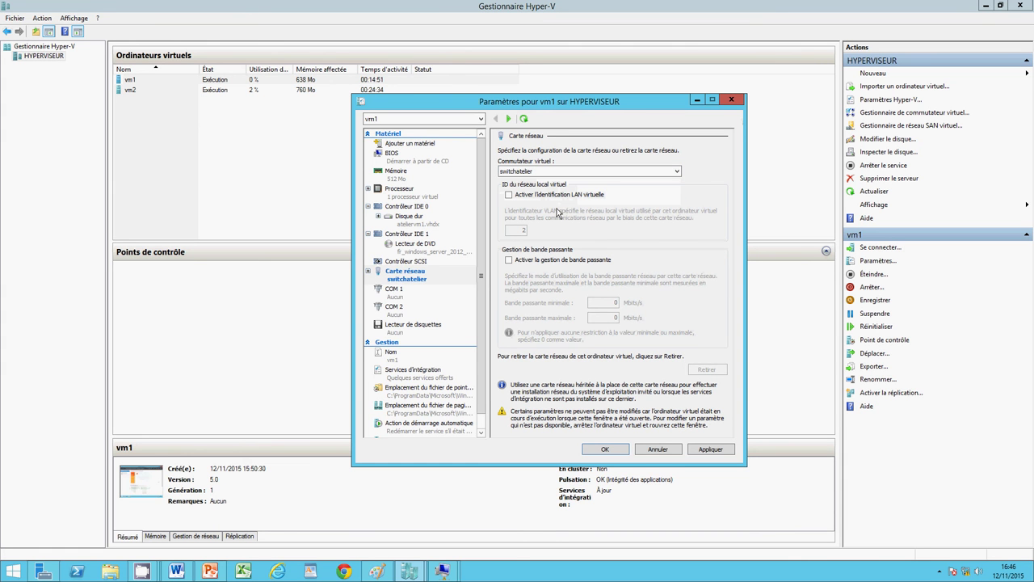
{"action": "left_click", "coordinate": [704, 450]}
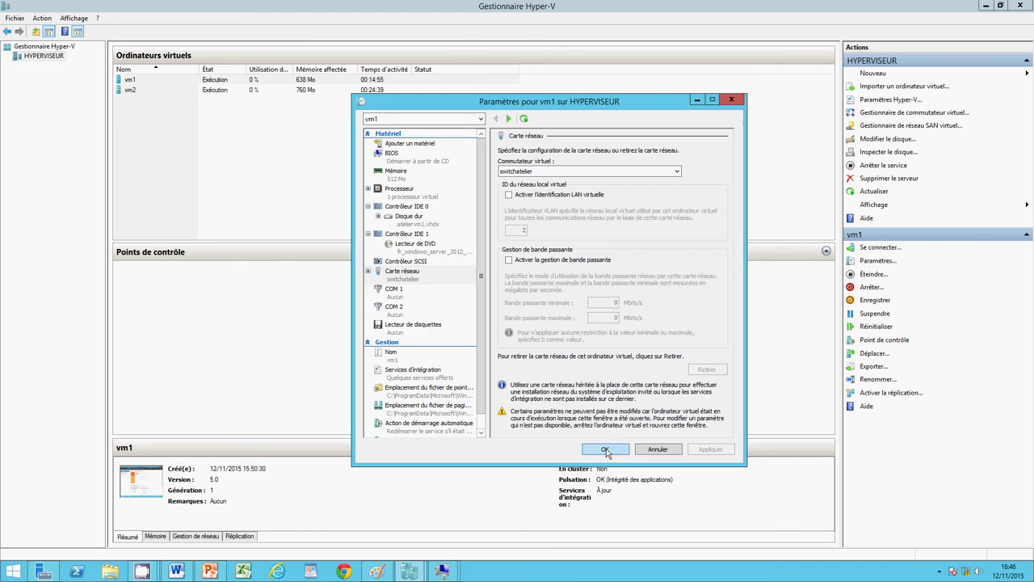
{"action": "left_click", "coordinate": [606, 449]}
Step: Set vm2's Carte réseau to the switchatelier virtual switch and apply
{"action": "left_click", "coordinate": [236, 92]}
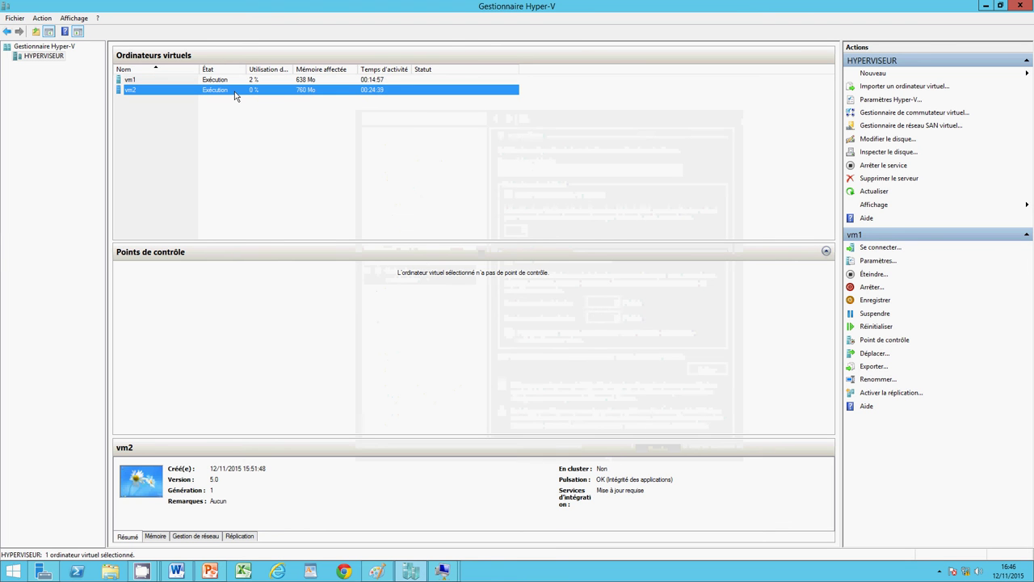
{"action": "right_click", "coordinate": [235, 95]}
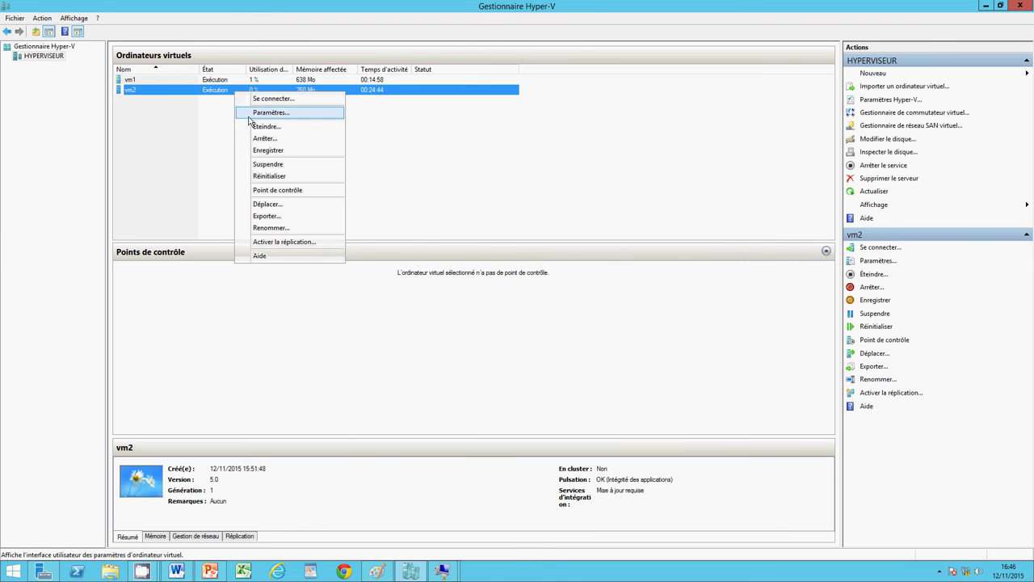
{"action": "left_click", "coordinate": [258, 114]}
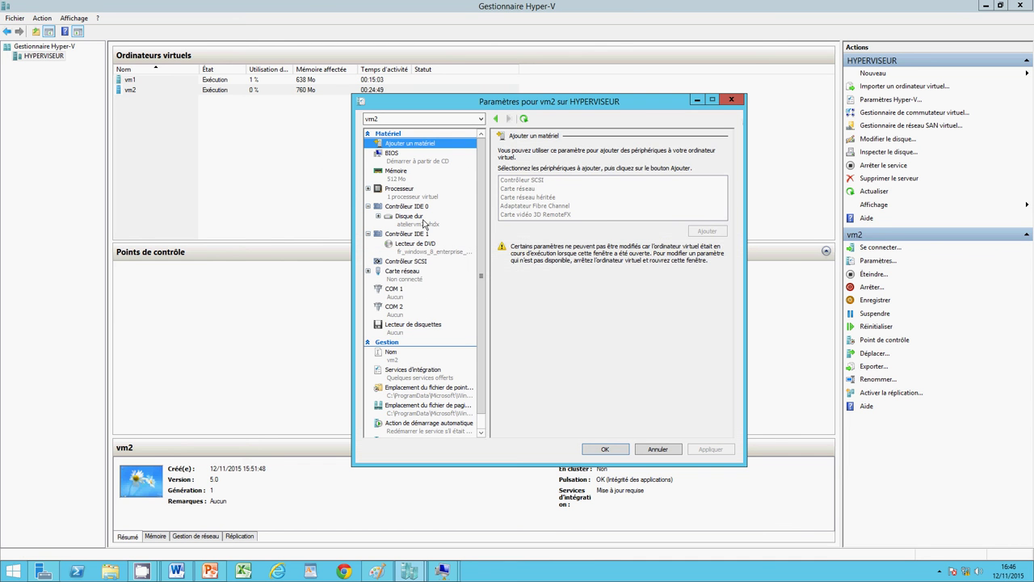
{"action": "left_click", "coordinate": [403, 274]}
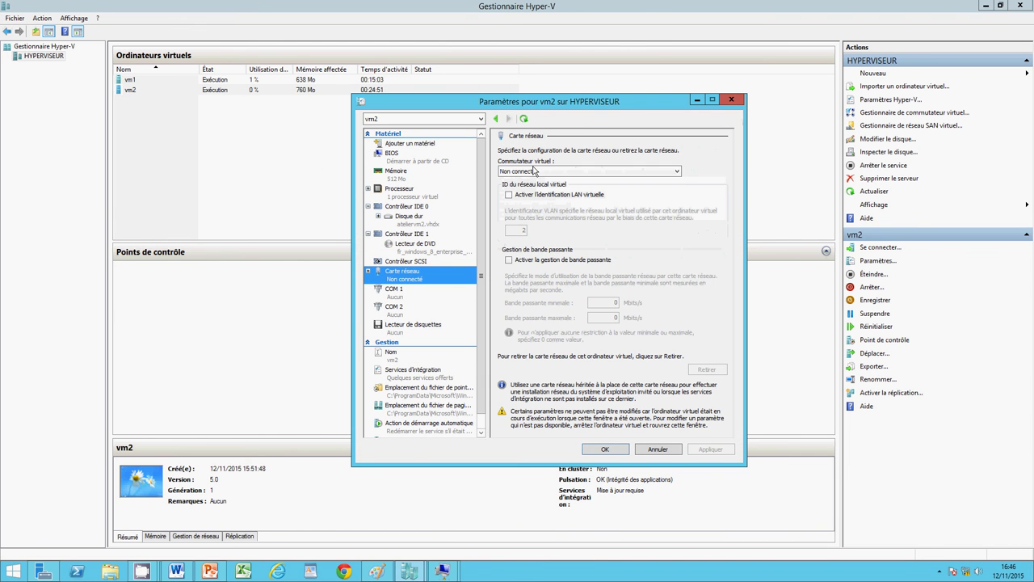
{"action": "left_click", "coordinate": [534, 172]}
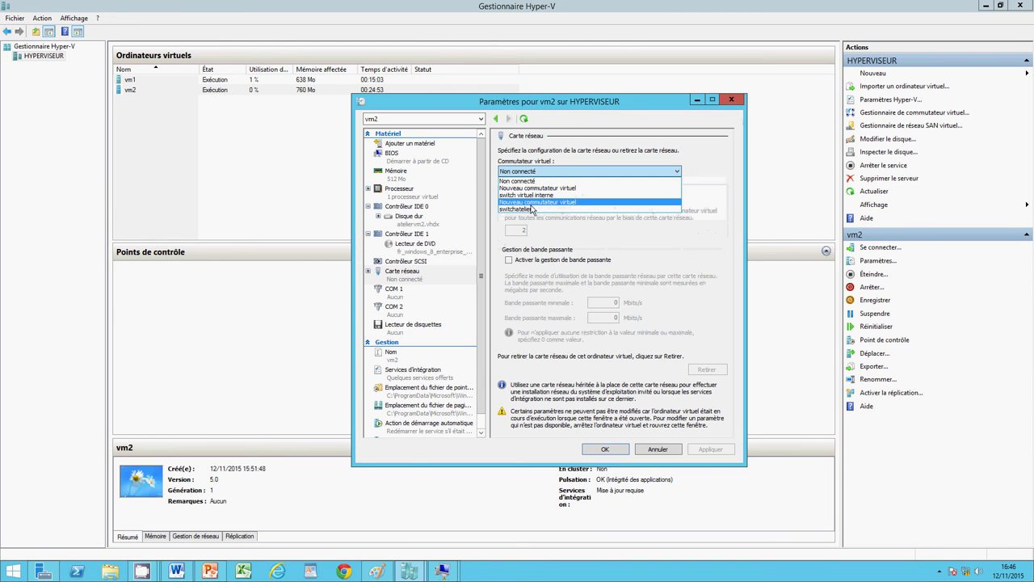
{"action": "left_click", "coordinate": [534, 209]}
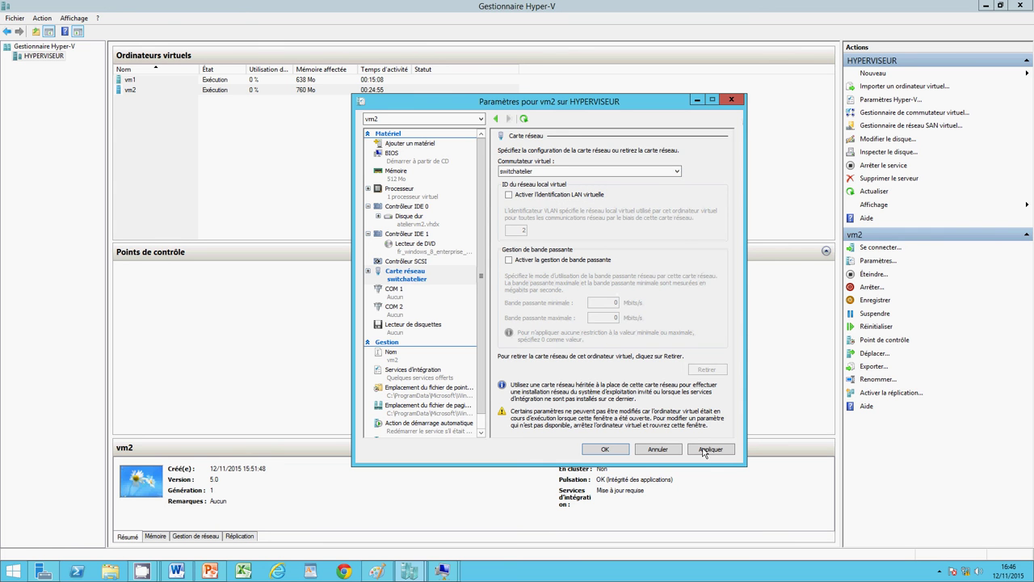
{"action": "left_click", "coordinate": [614, 447]}
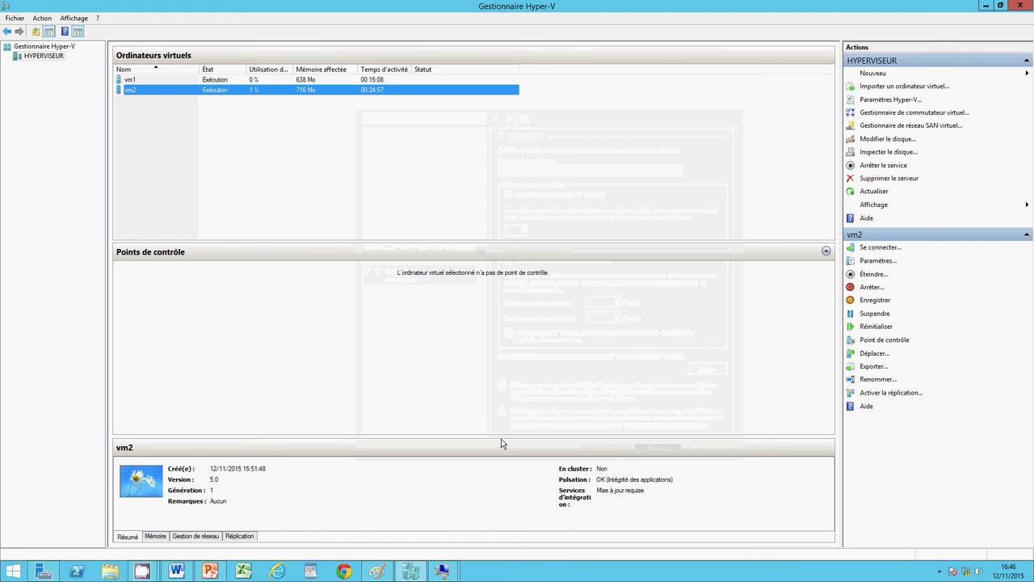
{"action": "left_click", "coordinate": [392, 574]}
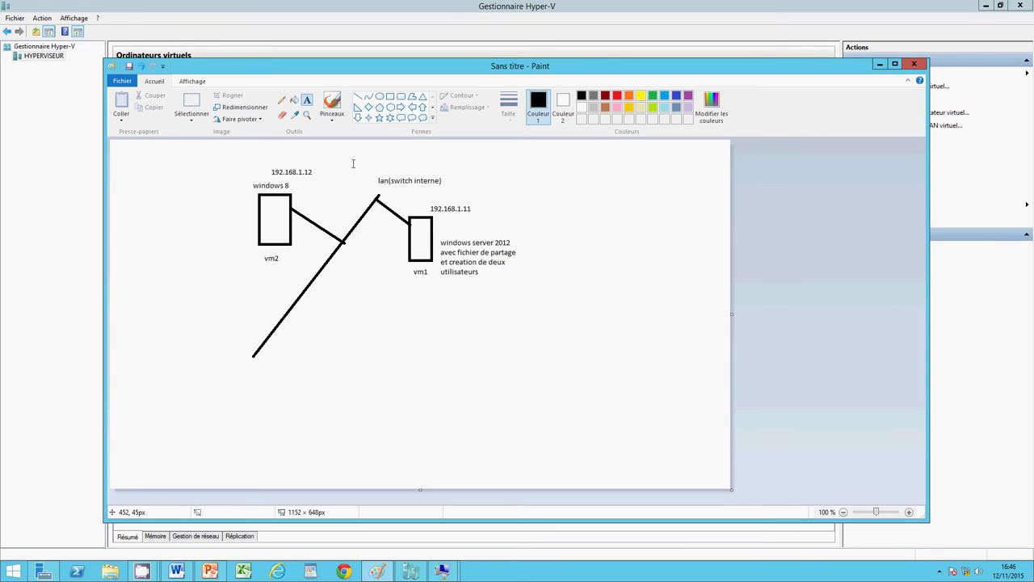
{"action": "left_click", "coordinate": [880, 65]}
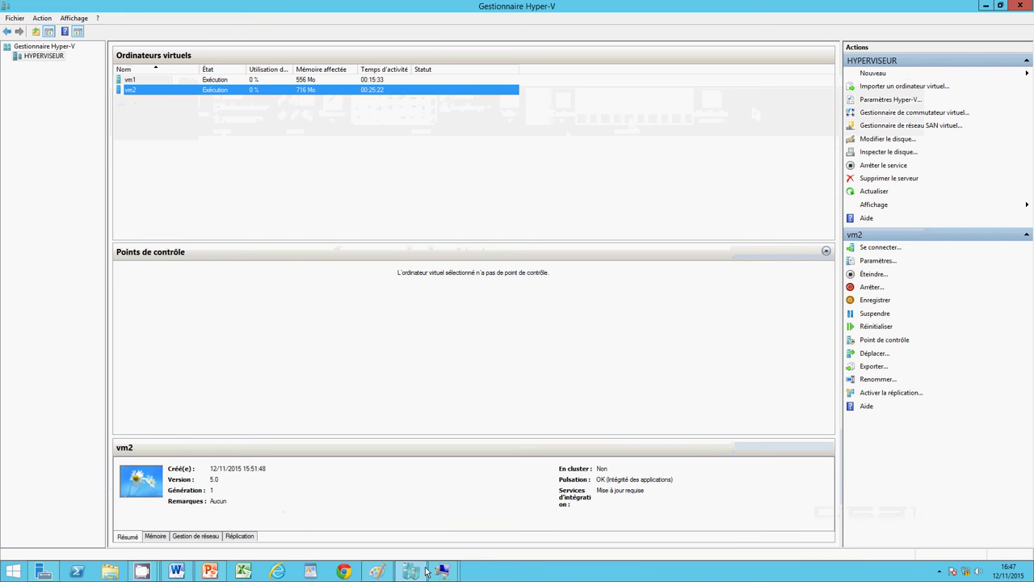
Step: Switch to the vm1 console and show Serveur local in Server Manager
{"action": "mouse_move", "coordinate": [436, 574]}
{"action": "left_click", "coordinate": [390, 517]}
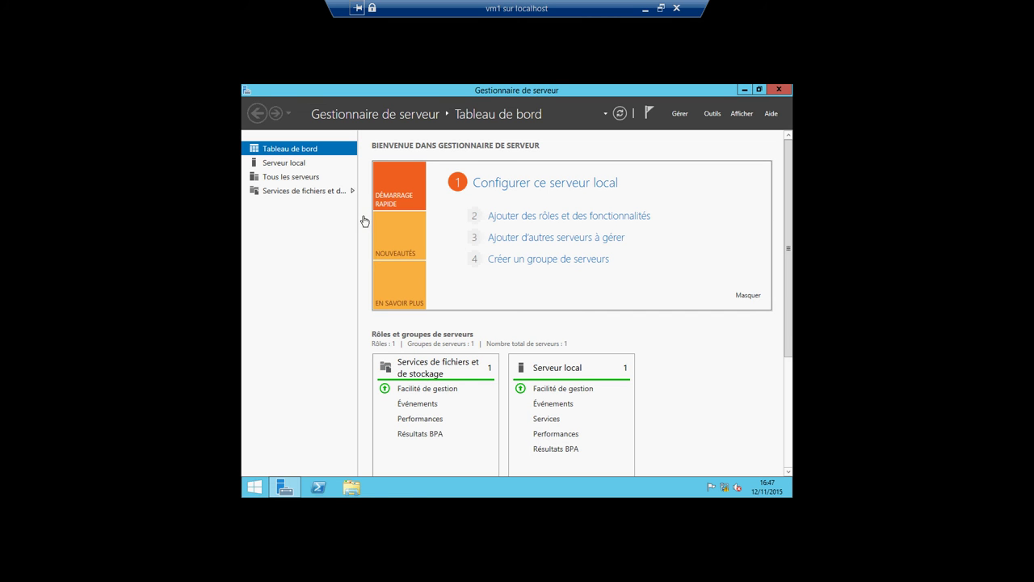
{"action": "left_click", "coordinate": [304, 164]}
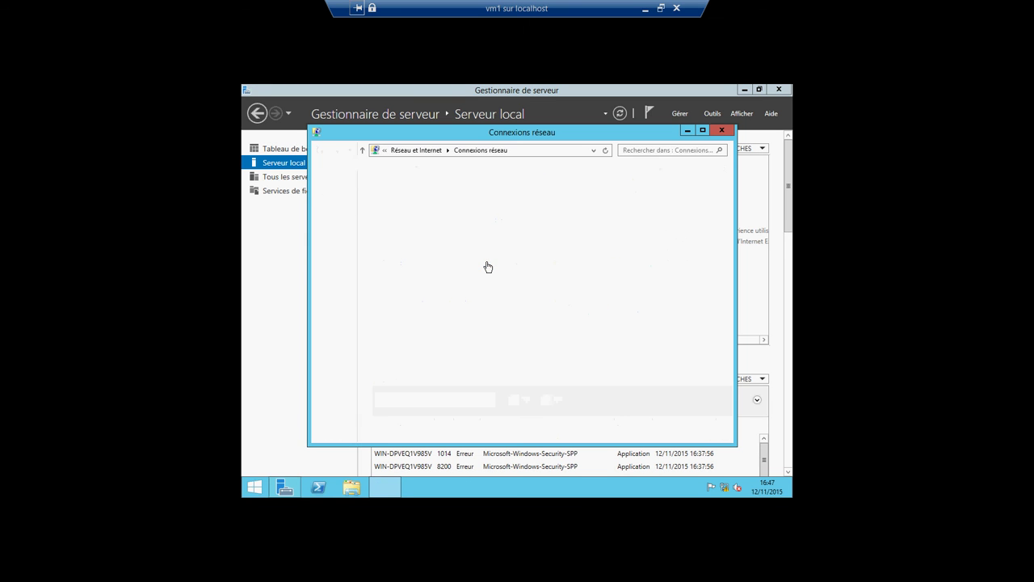
Step: Set vm1's Ethernet IPv4 to static 192.168.1.11, mask 255.255.255.0, then leave full screen
{"action": "right_click", "coordinate": [384, 206]}
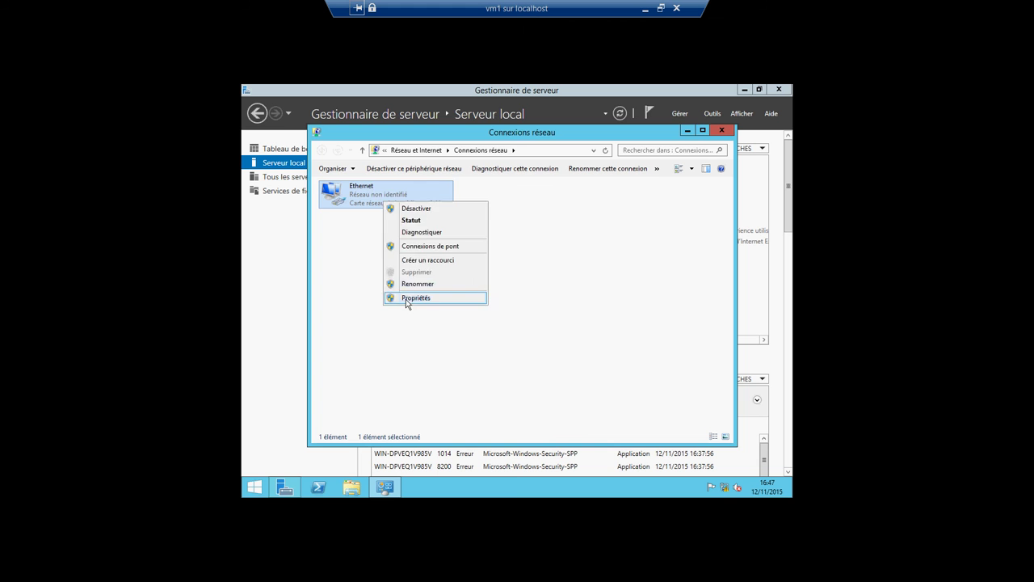
{"action": "left_click", "coordinate": [405, 298]}
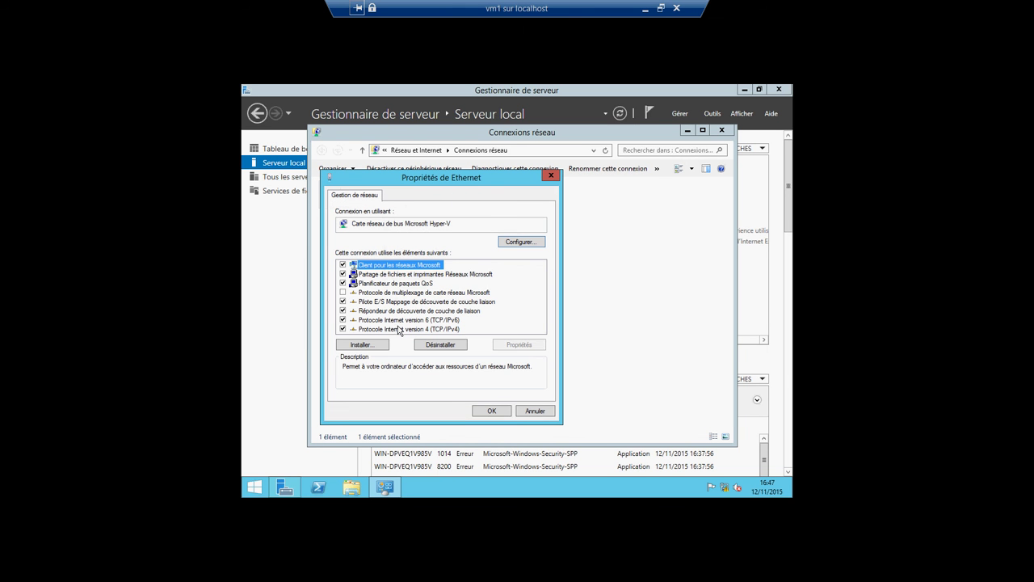
{"action": "double_click", "coordinate": [398, 329]}
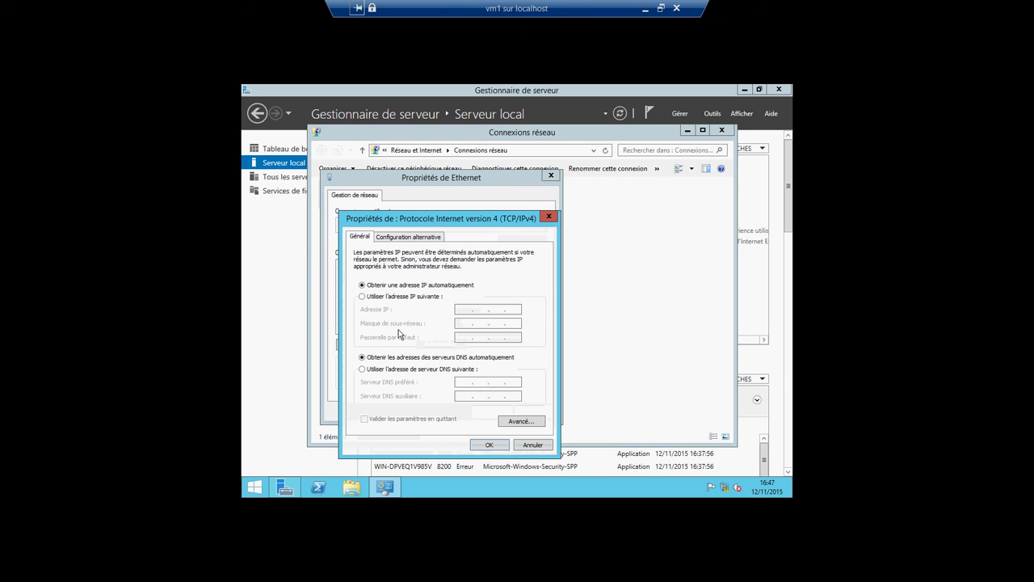
{"action": "left_click", "coordinate": [362, 297]}
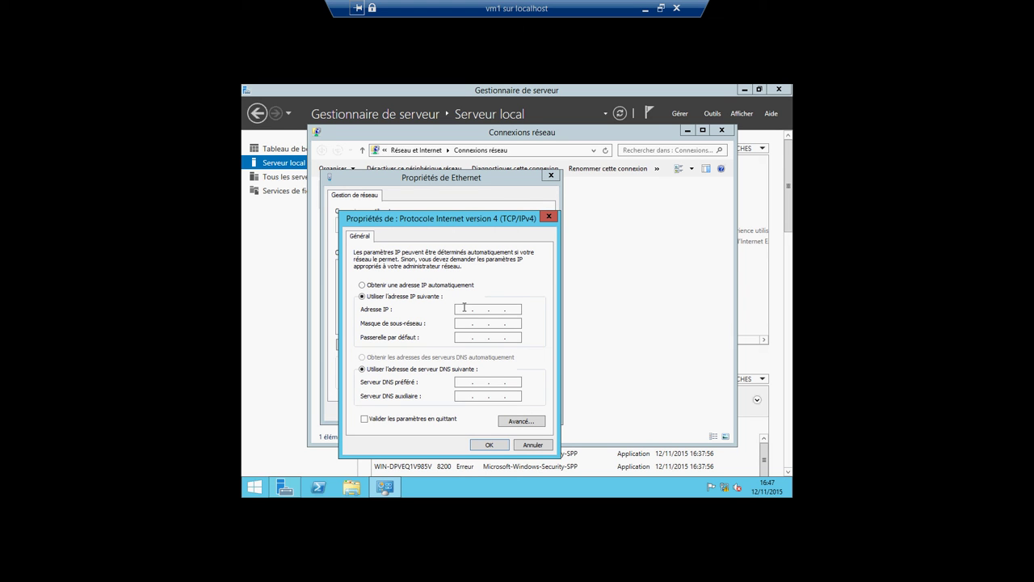
{"action": "type", "text": "192 . 168 . 1 . 11"}
{"action": "left_click", "coordinate": [465, 324]}
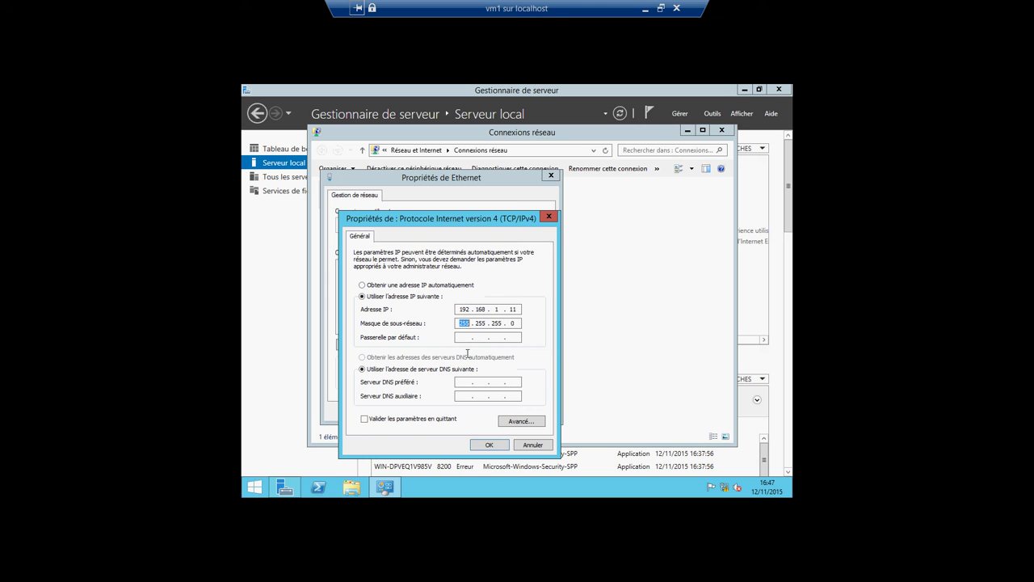
{"action": "left_click", "coordinate": [481, 446]}
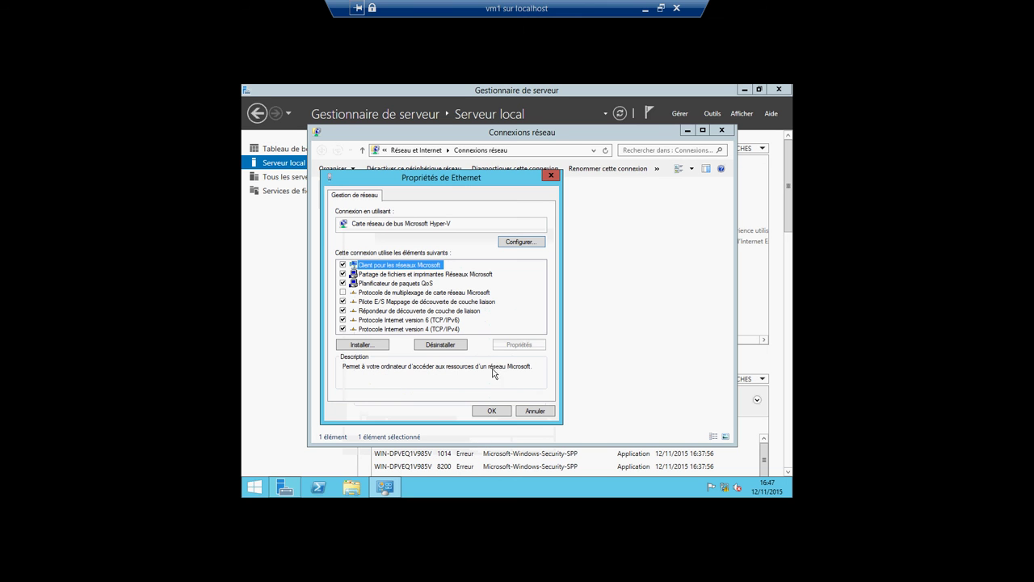
{"action": "left_click", "coordinate": [486, 412]}
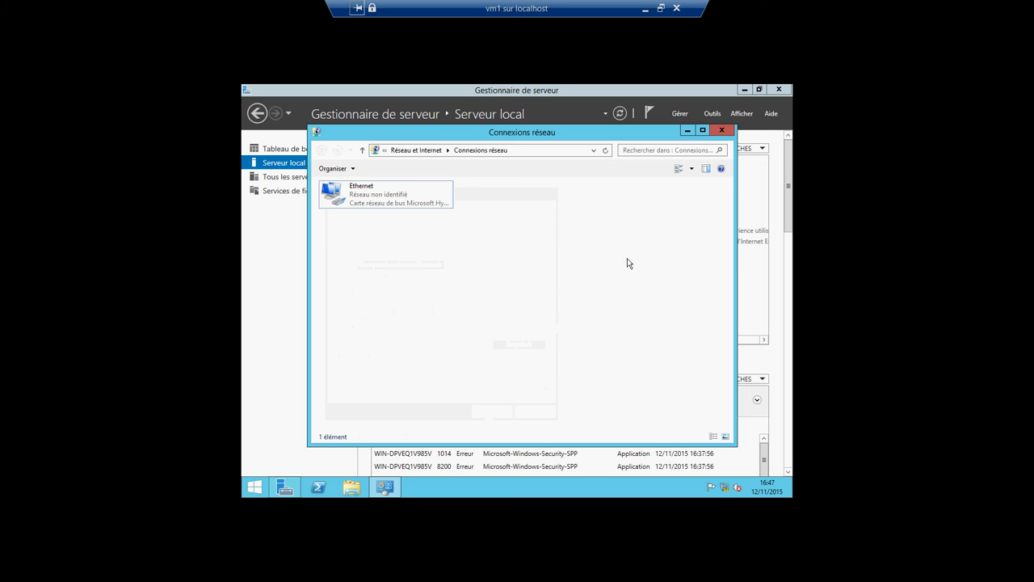
{"action": "left_click", "coordinate": [721, 130]}
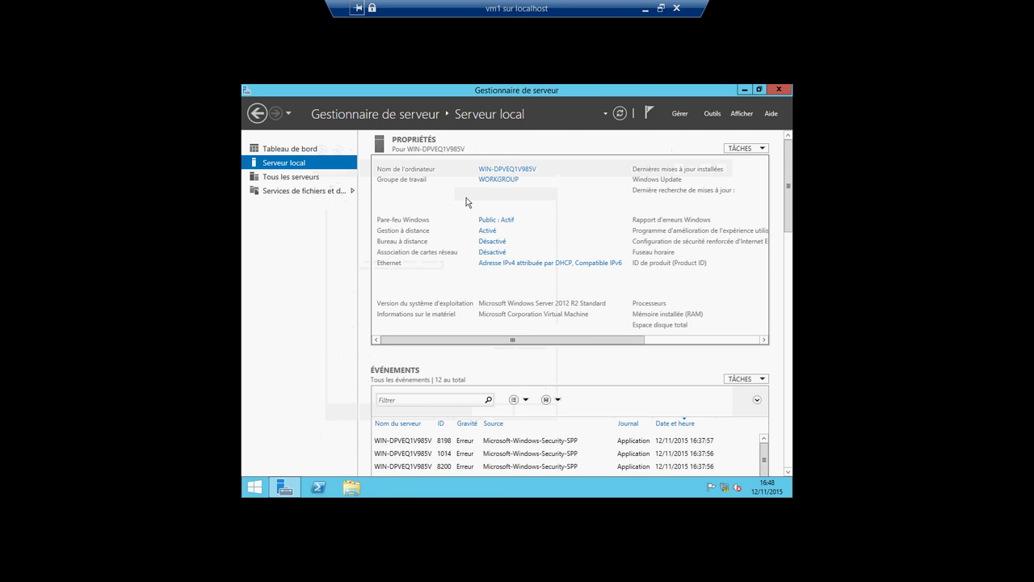
{"action": "left_click", "coordinate": [644, 8]}
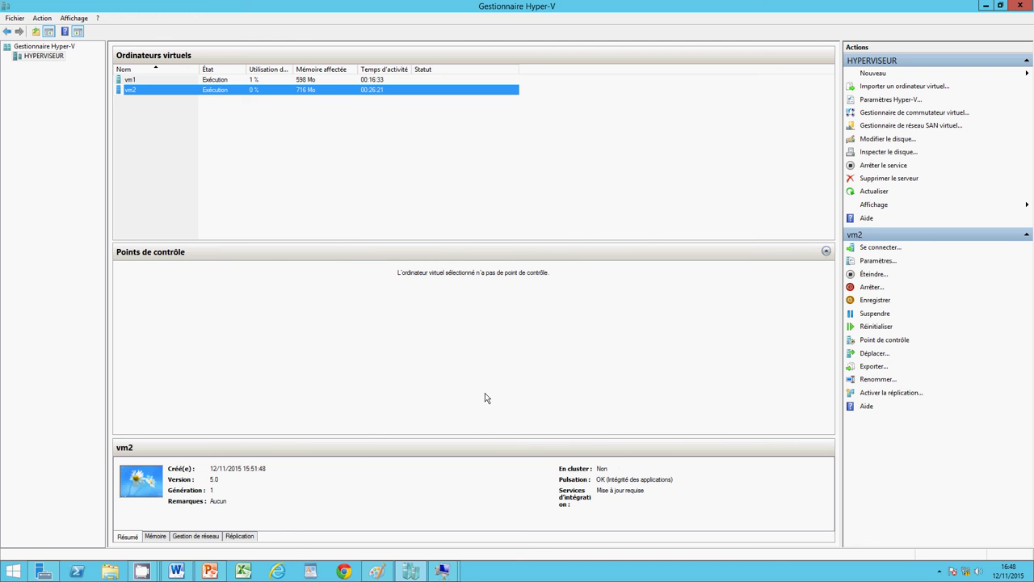
Step: Switch to the vm2 console and open Centre Réseau et partage from the tray network icon
{"action": "left_click", "coordinate": [442, 572]}
{"action": "left_click", "coordinate": [501, 513]}
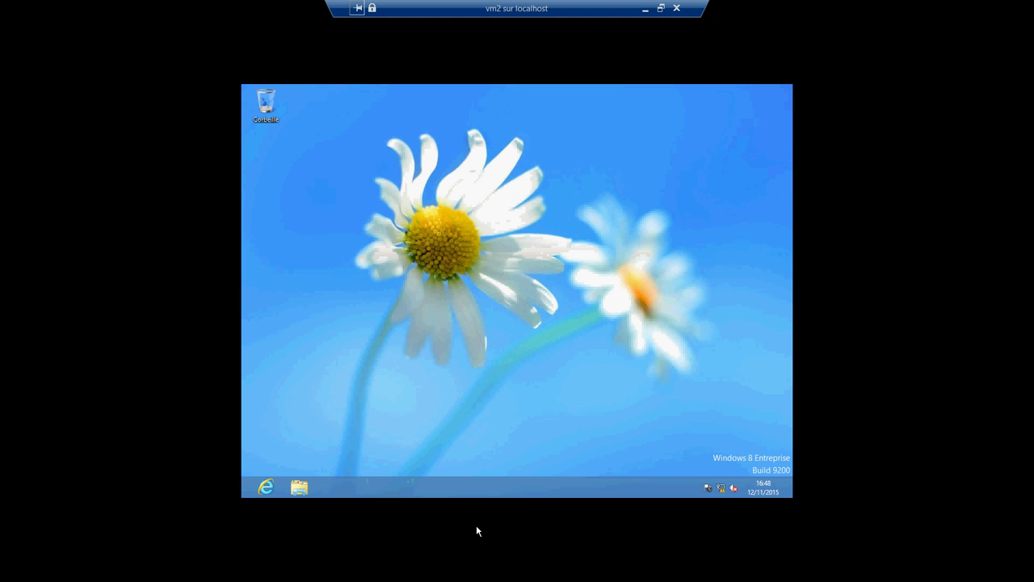
{"action": "left_click", "coordinate": [721, 488]}
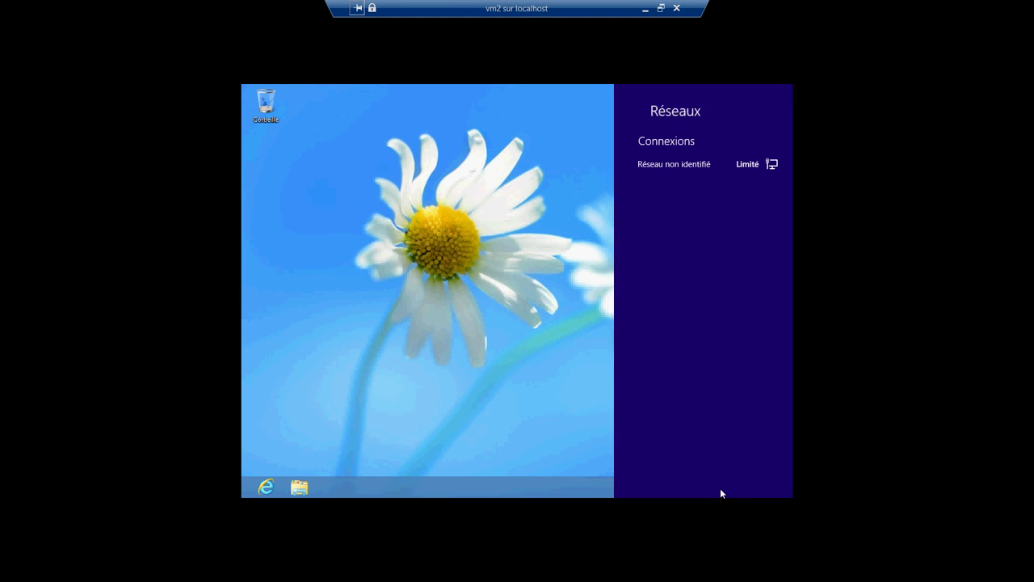
{"action": "left_click", "coordinate": [548, 396]}
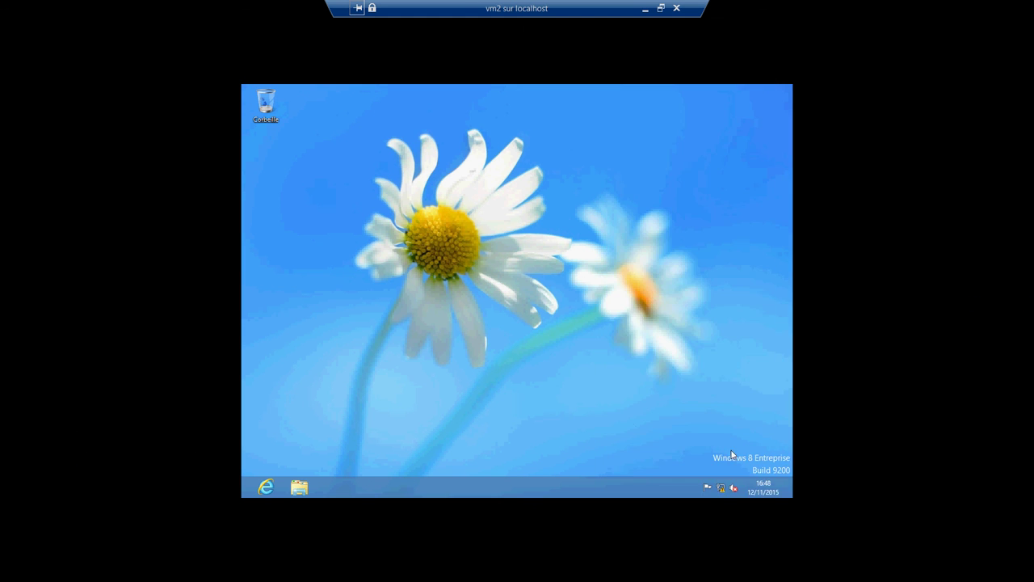
{"action": "right_click", "coordinate": [722, 490]}
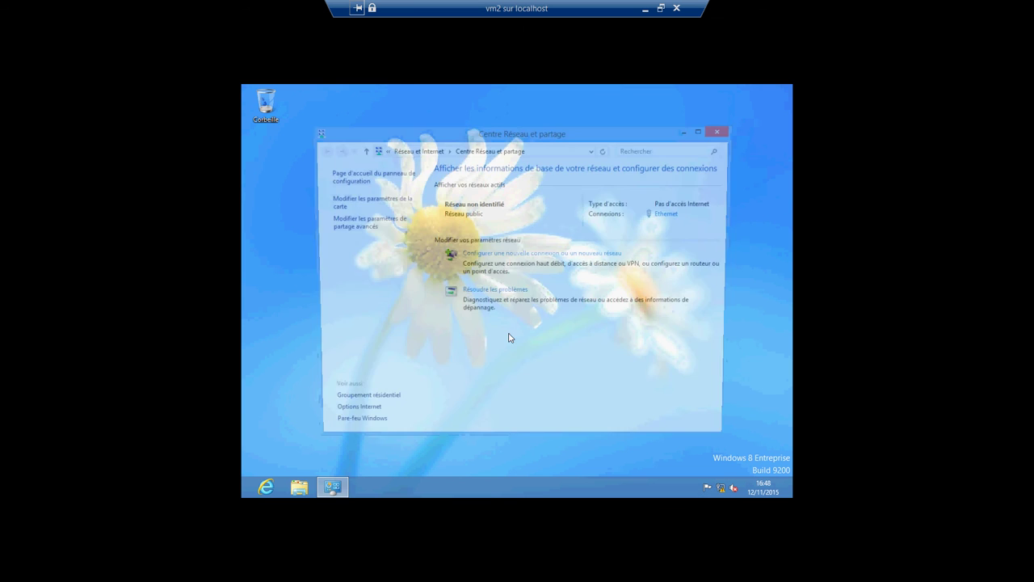
Step: Open the TCP/IPv4 properties of vm2's Ethernet adapter from the adapter list
{"action": "left_click", "coordinate": [368, 199]}
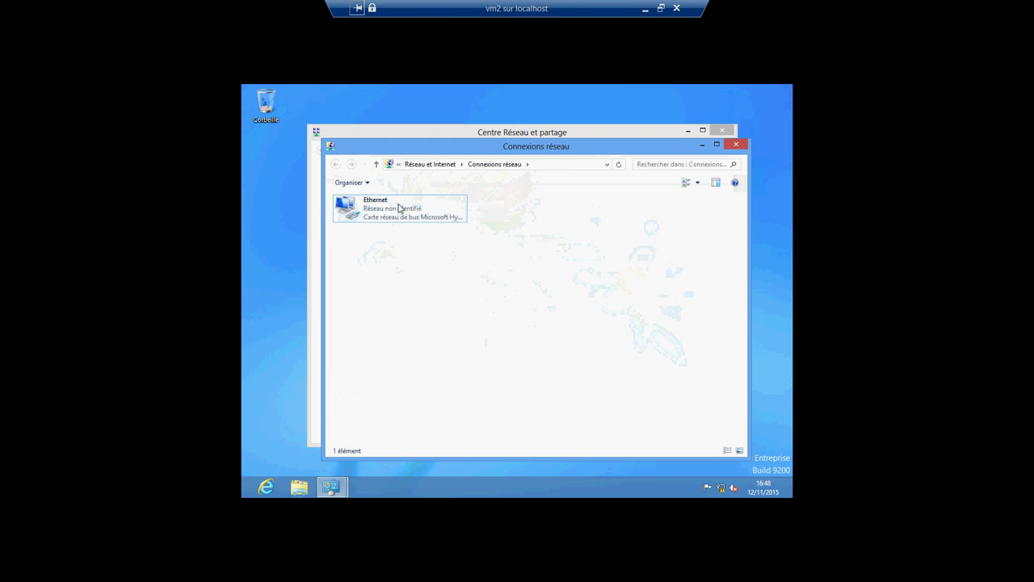
{"action": "right_click", "coordinate": [399, 205]}
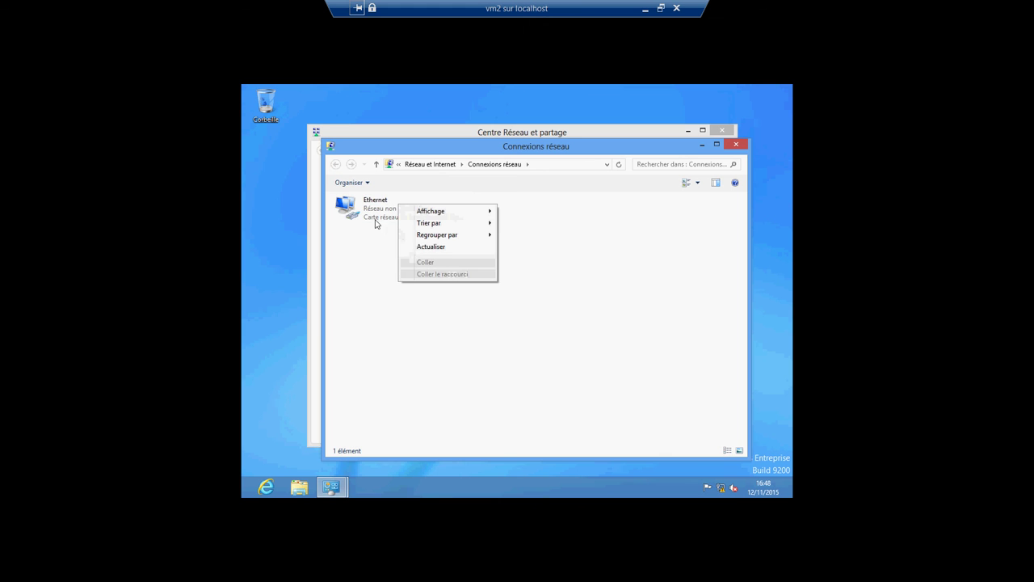
{"action": "left_click", "coordinate": [376, 220]}
{"action": "right_click", "coordinate": [376, 218]}
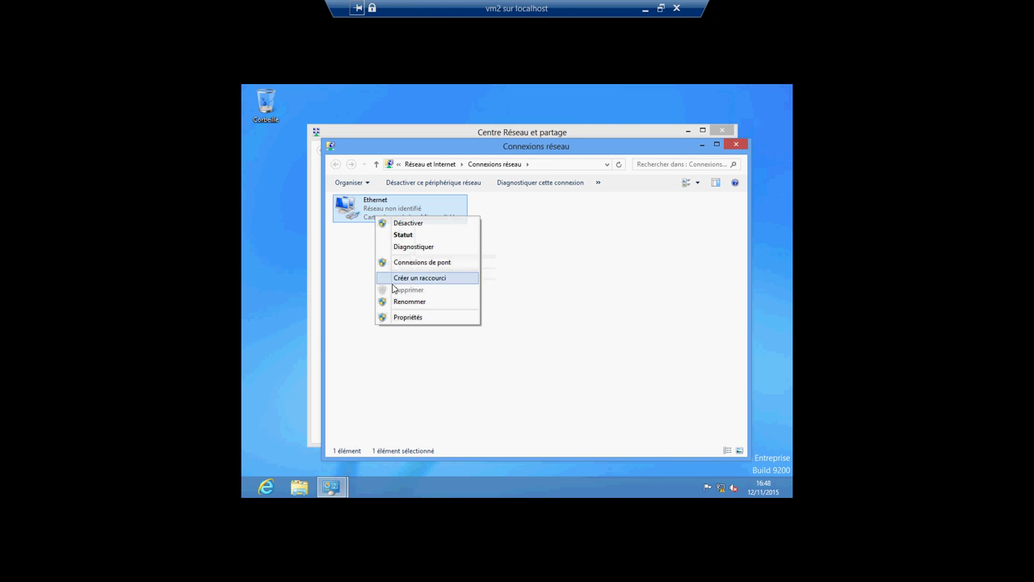
{"action": "left_click", "coordinate": [395, 317]}
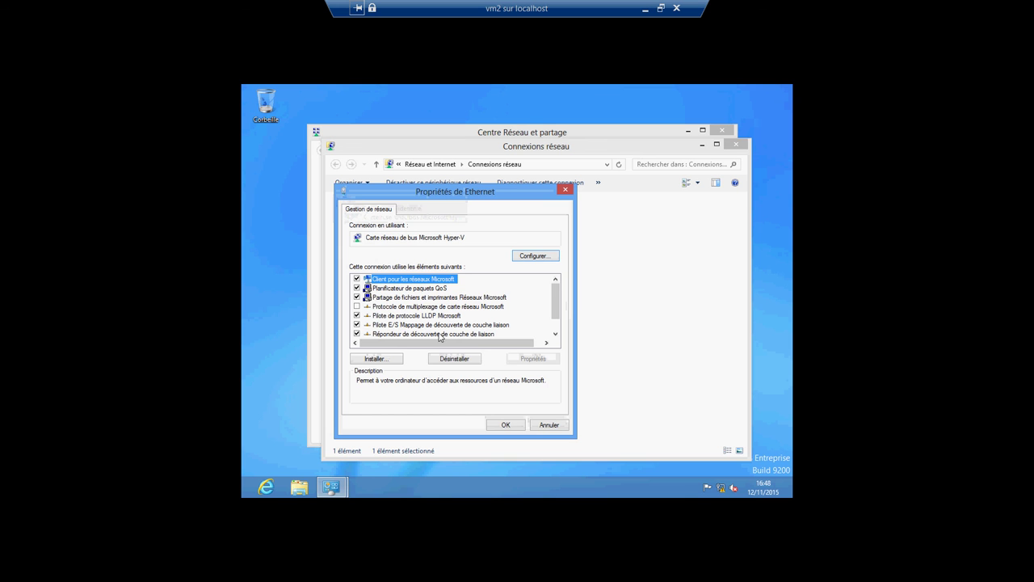
{"action": "left_click_drag", "start_coordinate": [554, 310], "coordinate": [553, 321]}
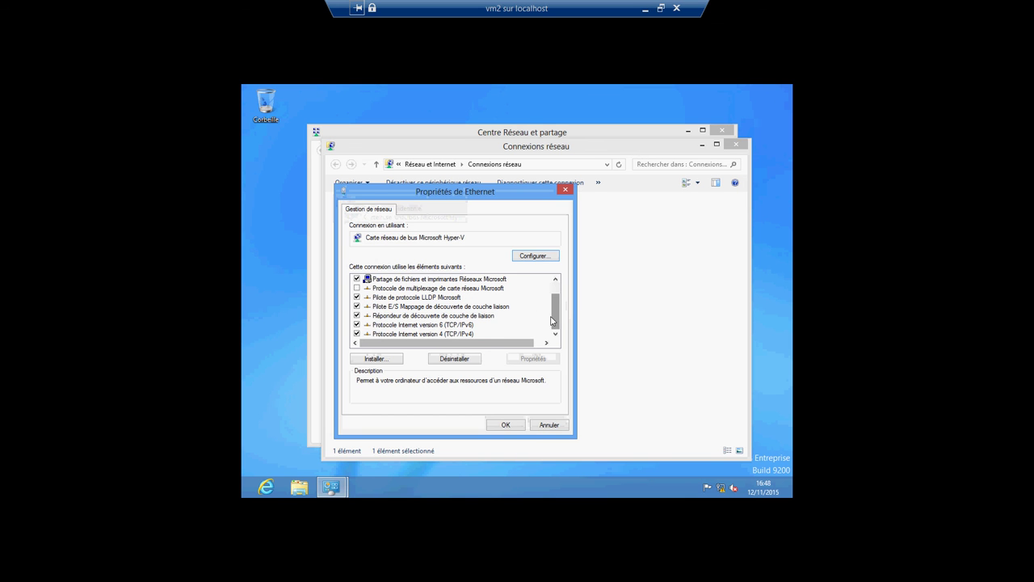
{"action": "double_click", "coordinate": [476, 334]}
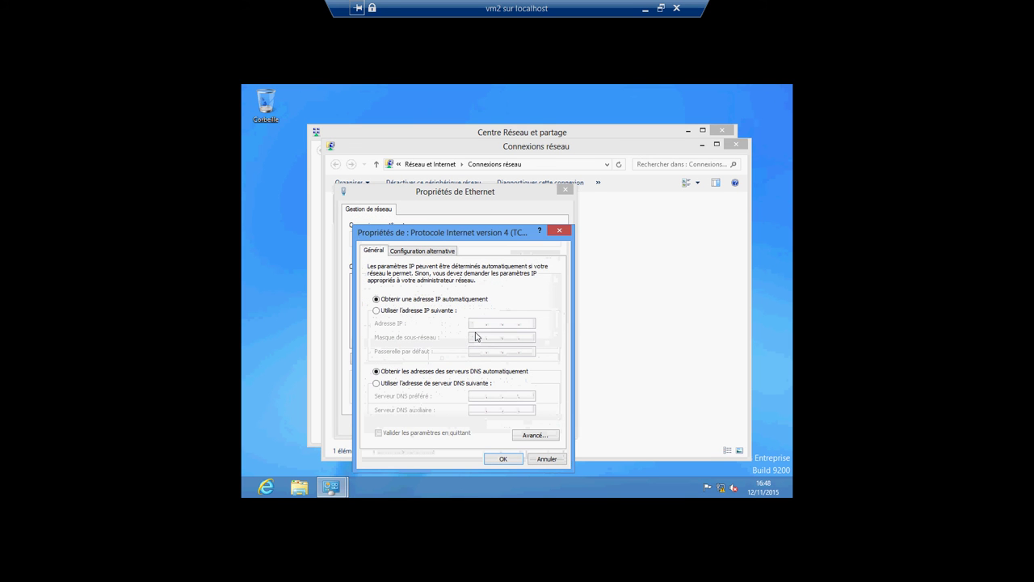
Step: Assign static IP 192.168.1.12 with mask 255.255.255.0, confirm, and close the network windows
{"action": "left_click", "coordinate": [377, 311]}
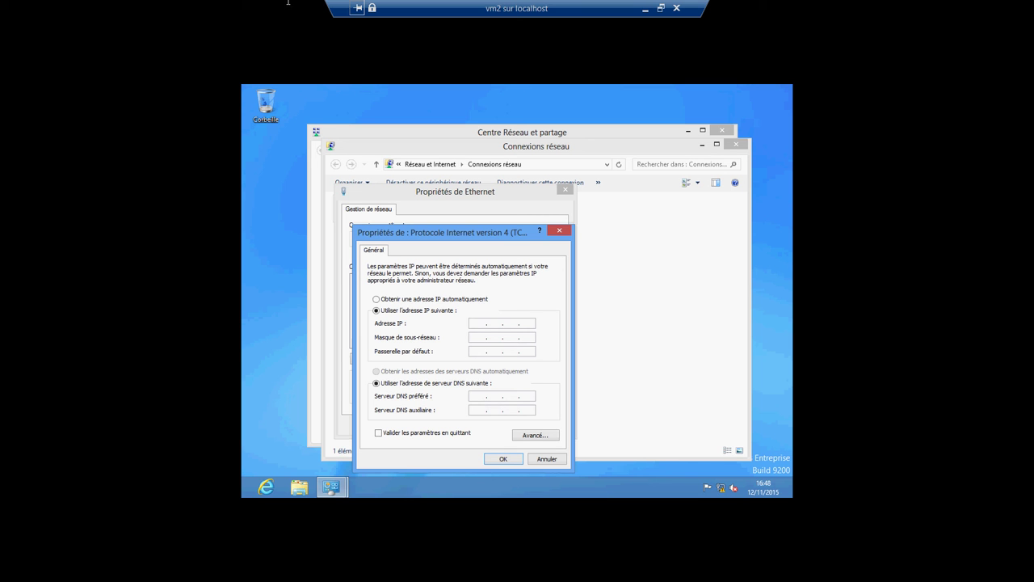
{"action": "left_click", "coordinate": [479, 323]}
{"action": "type", "text": "192 . 168 . 1 . 12"}
{"action": "left_click", "coordinate": [477, 337]}
{"action": "left_click", "coordinate": [504, 459]}
{"action": "left_click", "coordinate": [507, 424]}
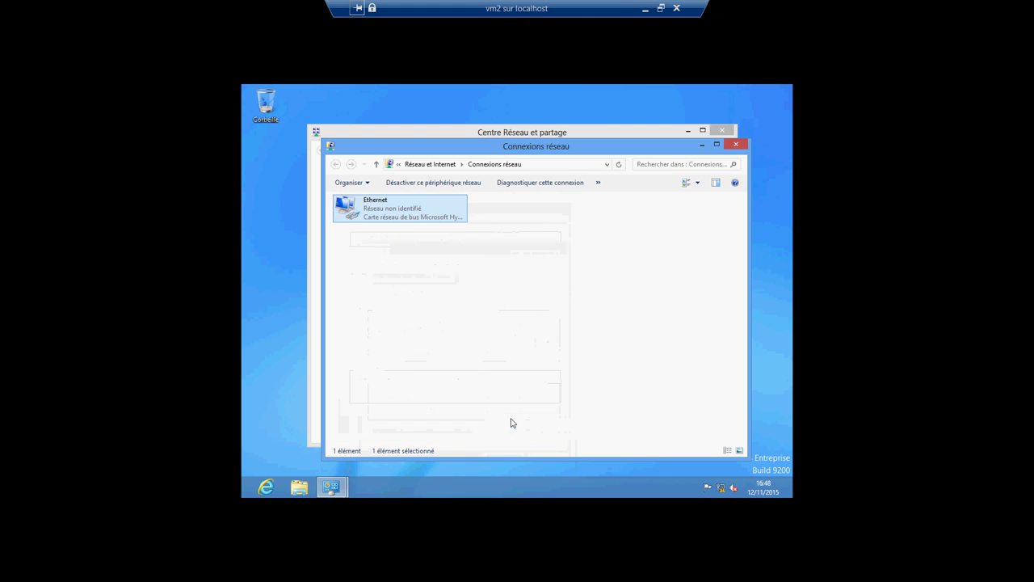
{"action": "left_click", "coordinate": [735, 146]}
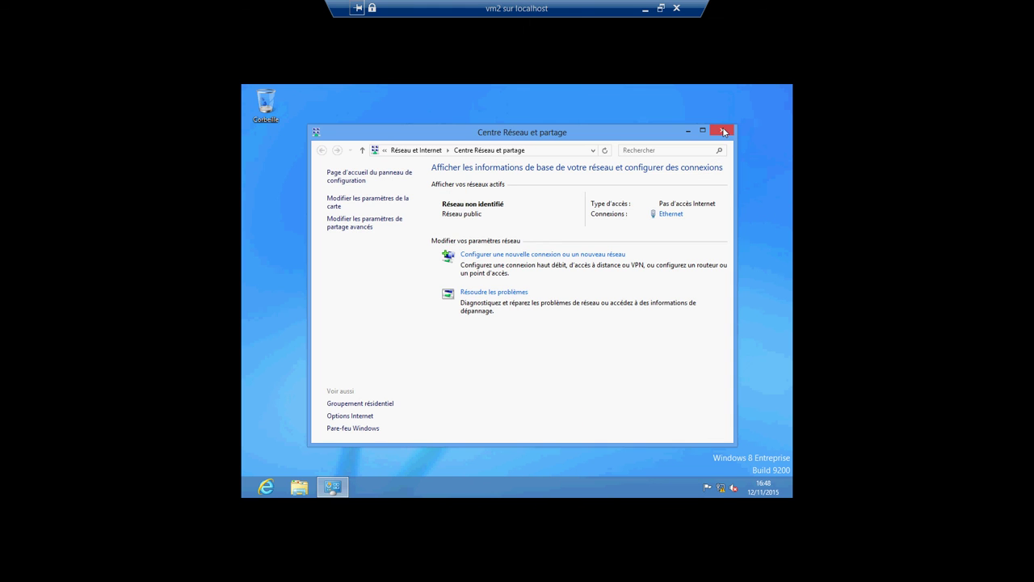
{"action": "left_click", "coordinate": [722, 131]}
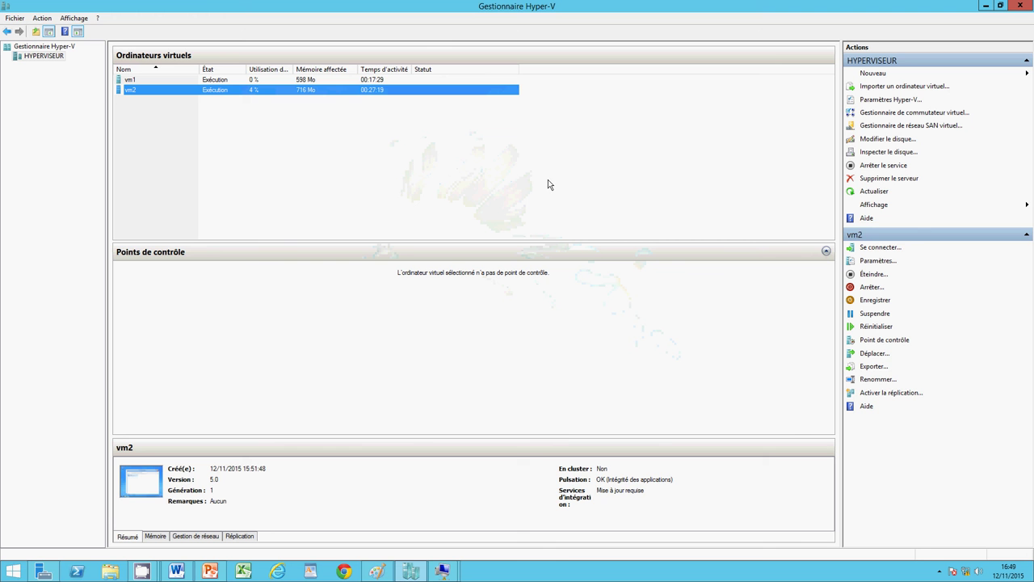
Step: Bring the Paint network diagram of vm1 (192.168.1.11) and vm2 (192.168.1.12) back in front
{"action": "left_click", "coordinate": [378, 572]}
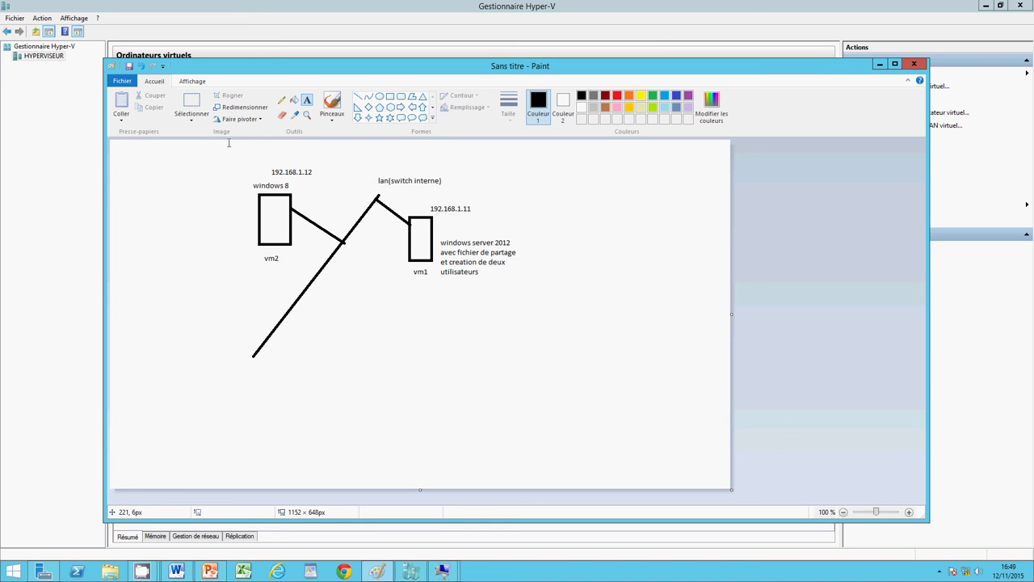
{"action": "left_click", "coordinate": [878, 64]}
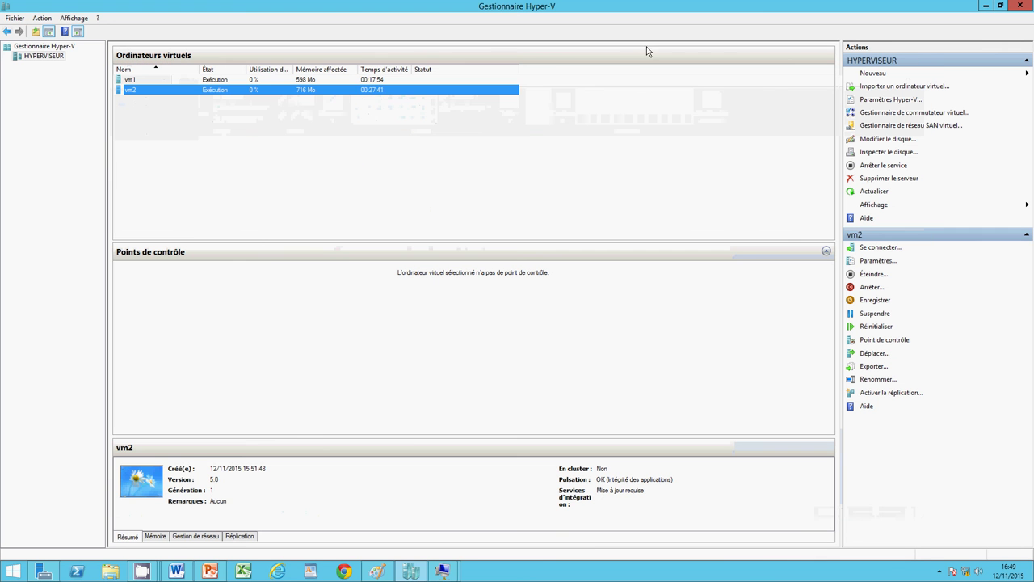
{"action": "right_click", "coordinate": [239, 93]}
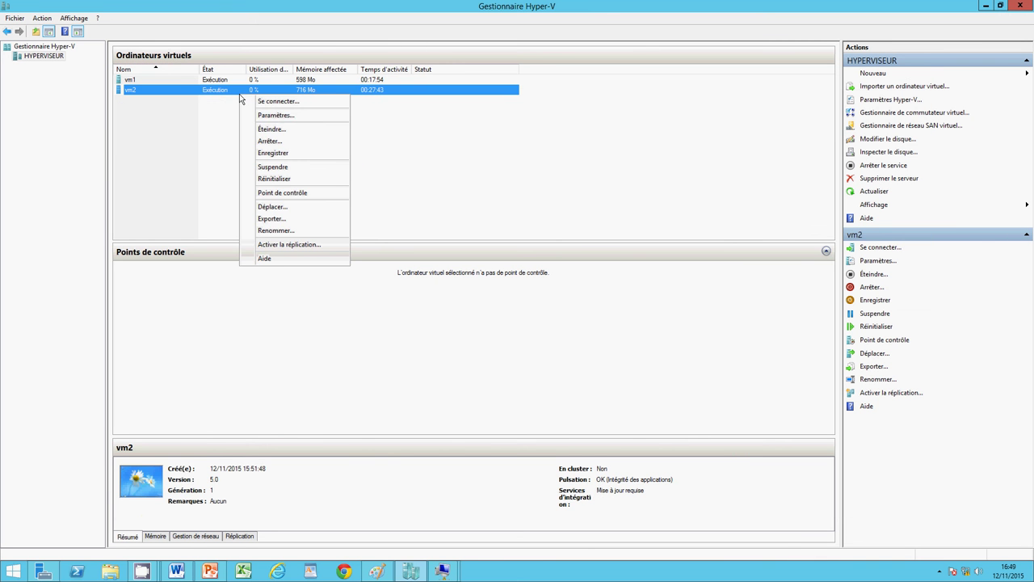
{"action": "left_click", "coordinate": [184, 145]}
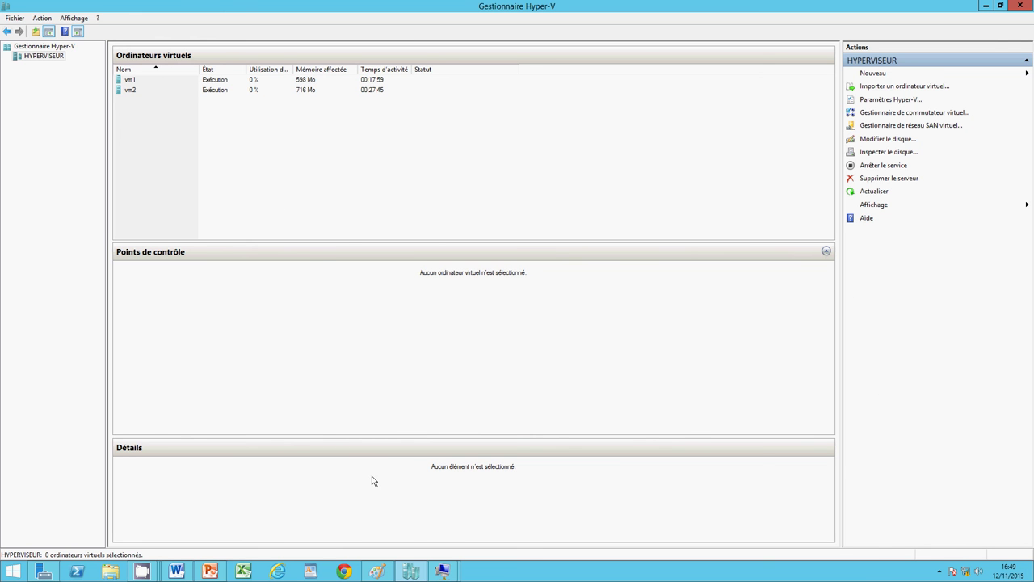
{"action": "left_click", "coordinate": [377, 571]}
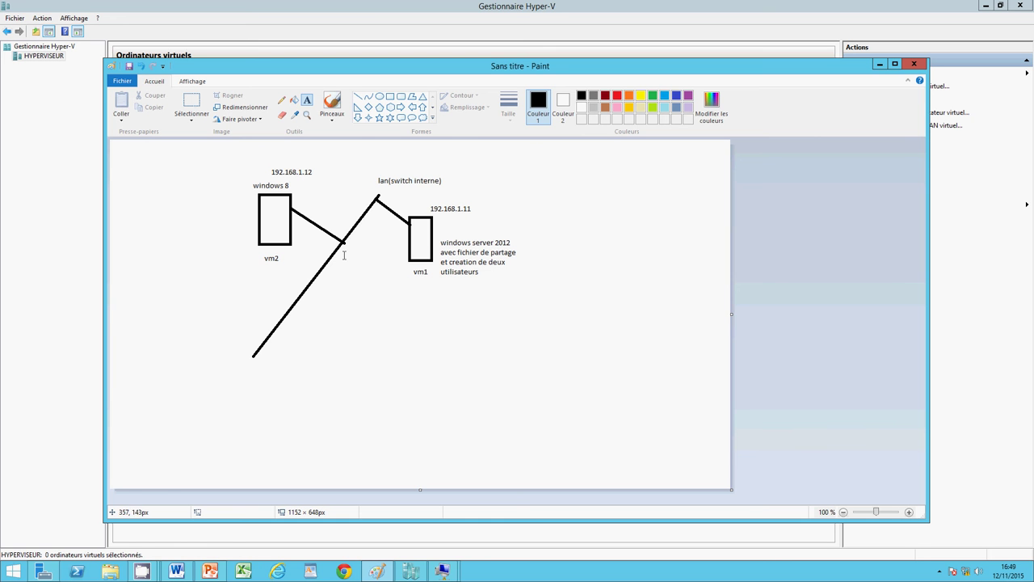
Step: Briefly show the PowerPoint workshop slide, then minimize it to reveal the diagram
{"action": "left_click", "coordinate": [211, 571]}
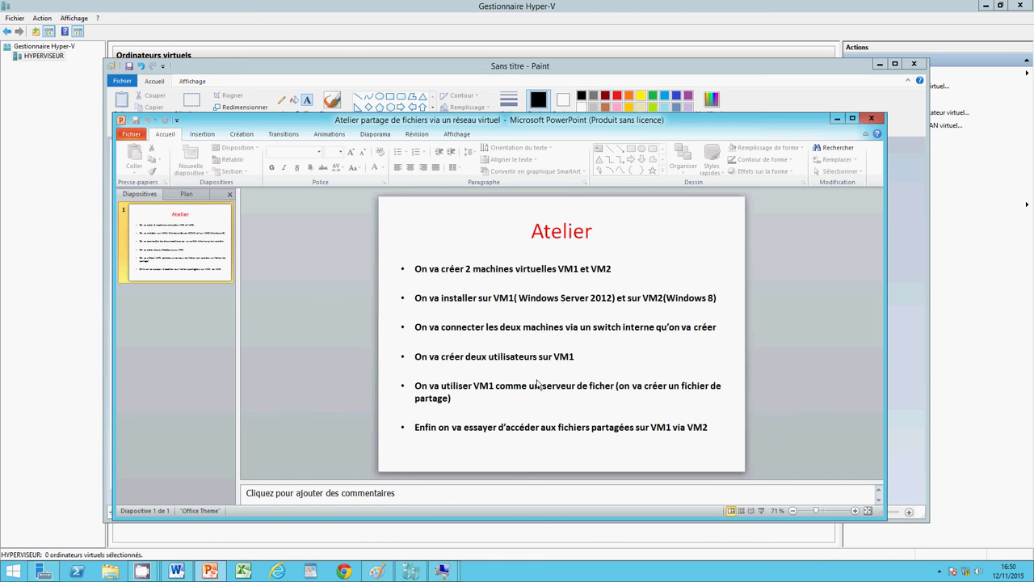
{"action": "left_click", "coordinate": [836, 119]}
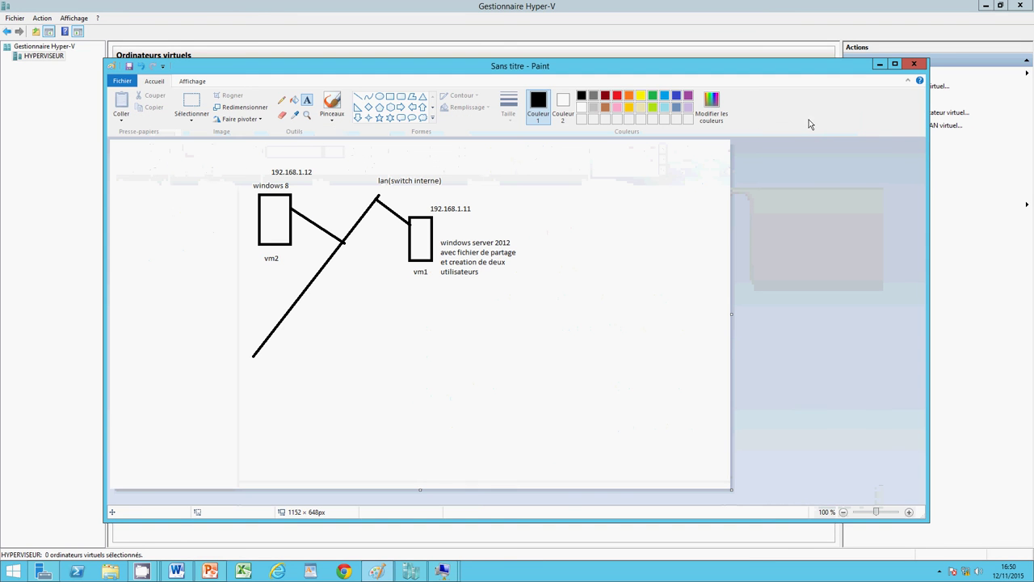
Step: On vm1, minimize Server Manager and search Windows for 'mmc'
{"action": "mouse_move", "coordinate": [442, 571]}
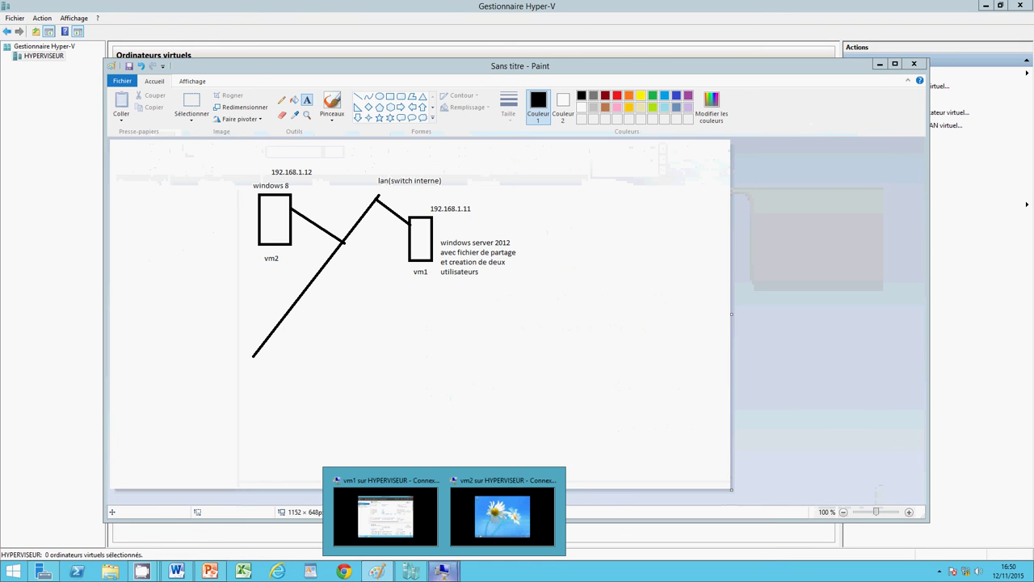
{"action": "left_click", "coordinate": [399, 514]}
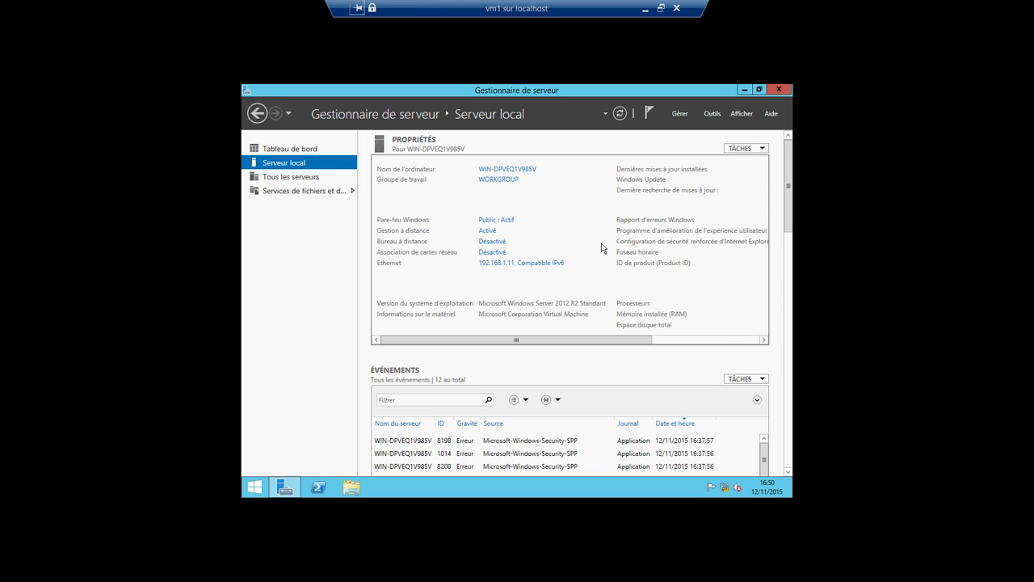
{"action": "left_click", "coordinate": [758, 90]}
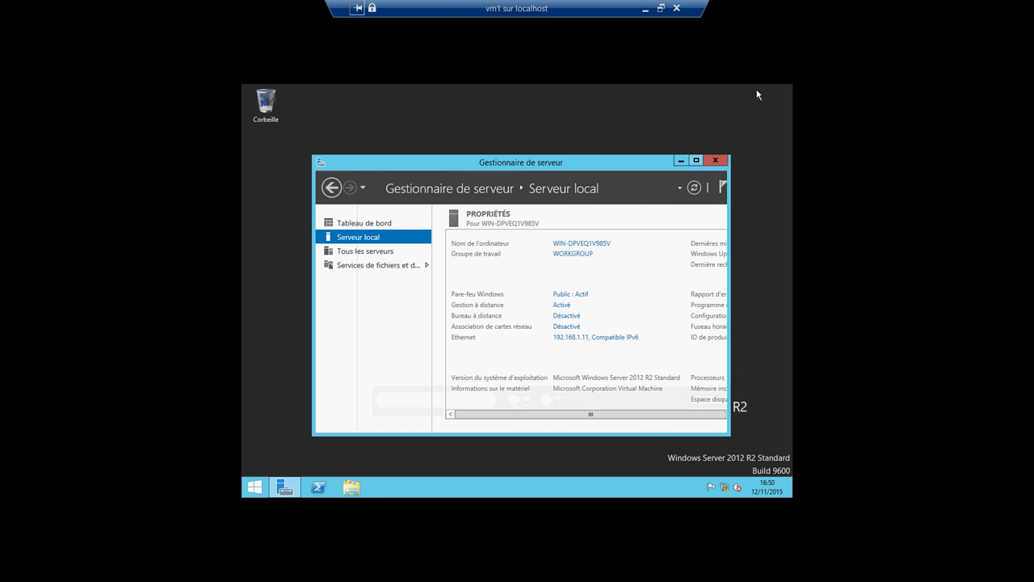
{"action": "left_click", "coordinate": [681, 162]}
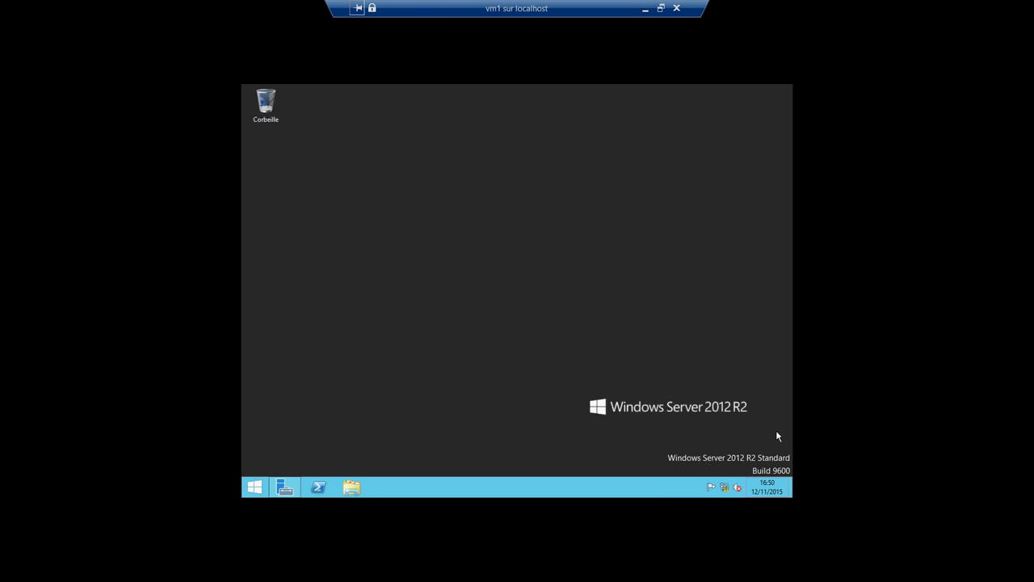
{"action": "mouse_move", "coordinate": [787, 487]}
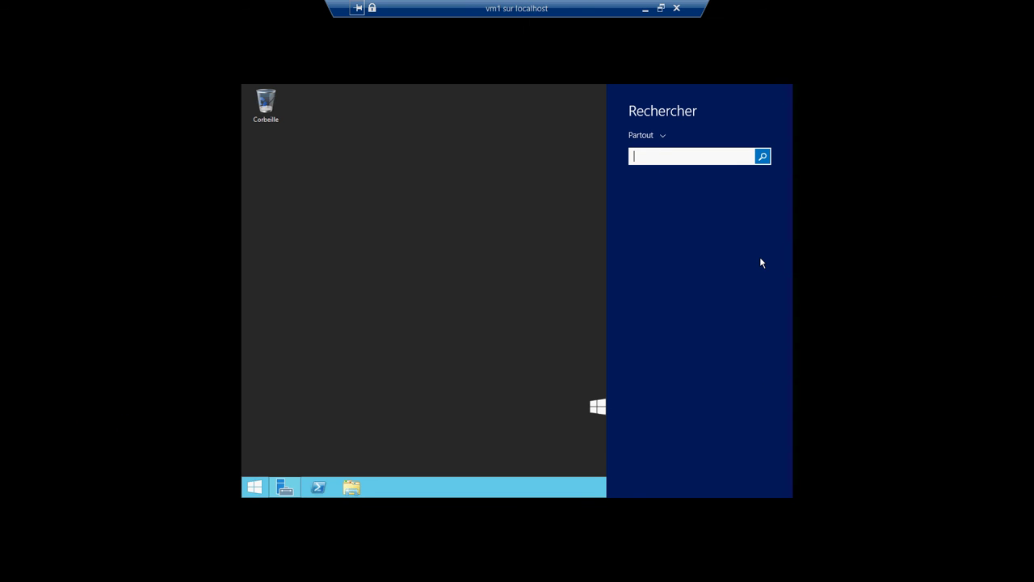
{"action": "type", "text": "mmc"}
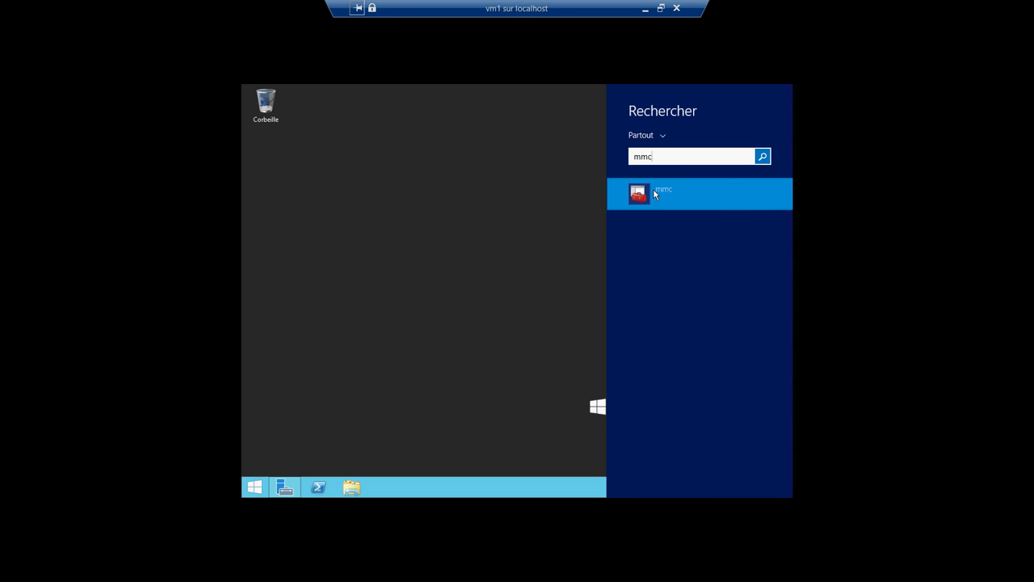
Step: Launch mmc and add the Utilisateurs et groupes locaux snap-in for the local computer
{"action": "left_click", "coordinate": [639, 193]}
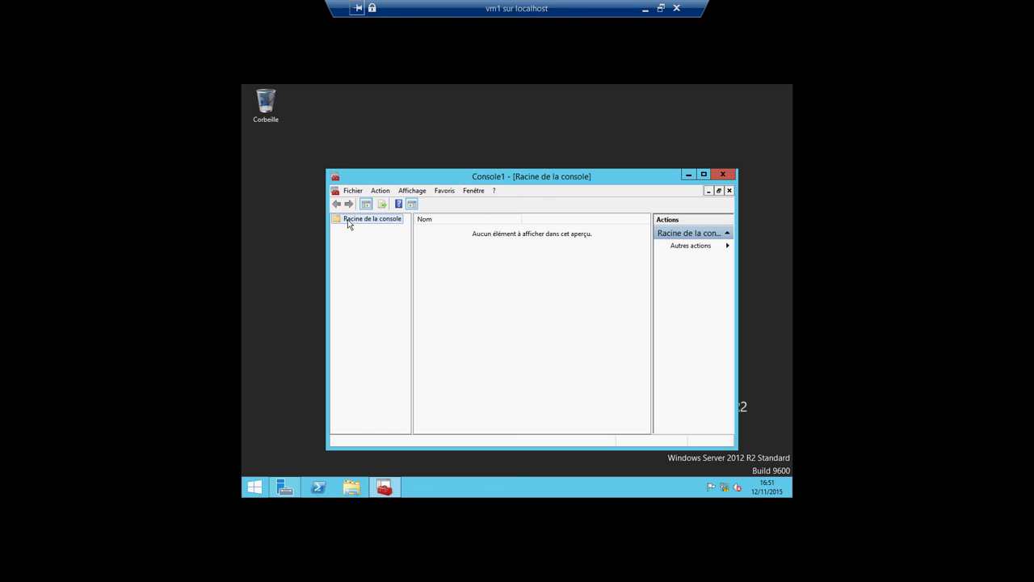
{"action": "left_click", "coordinate": [352, 192]}
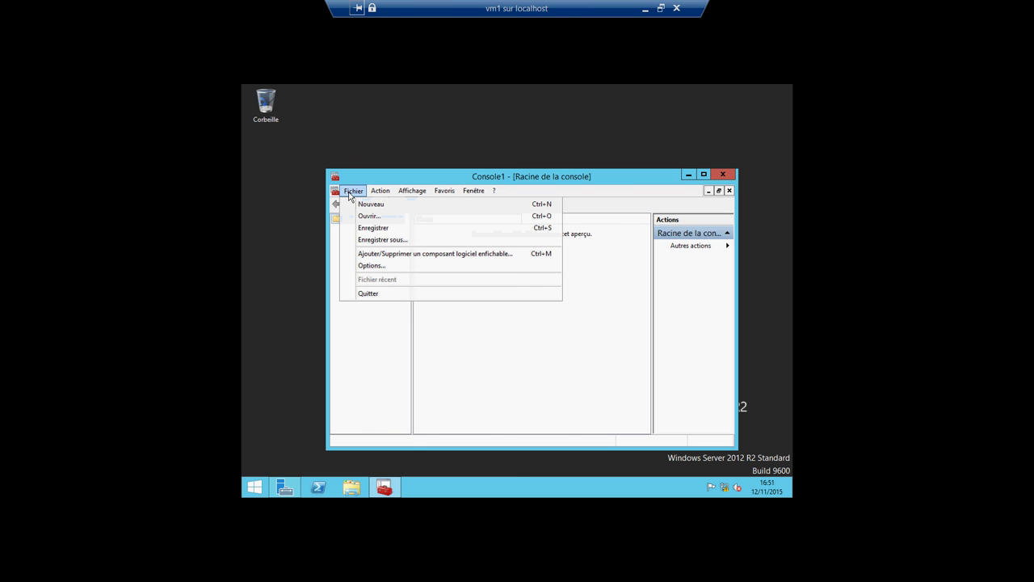
{"action": "left_click", "coordinate": [360, 254]}
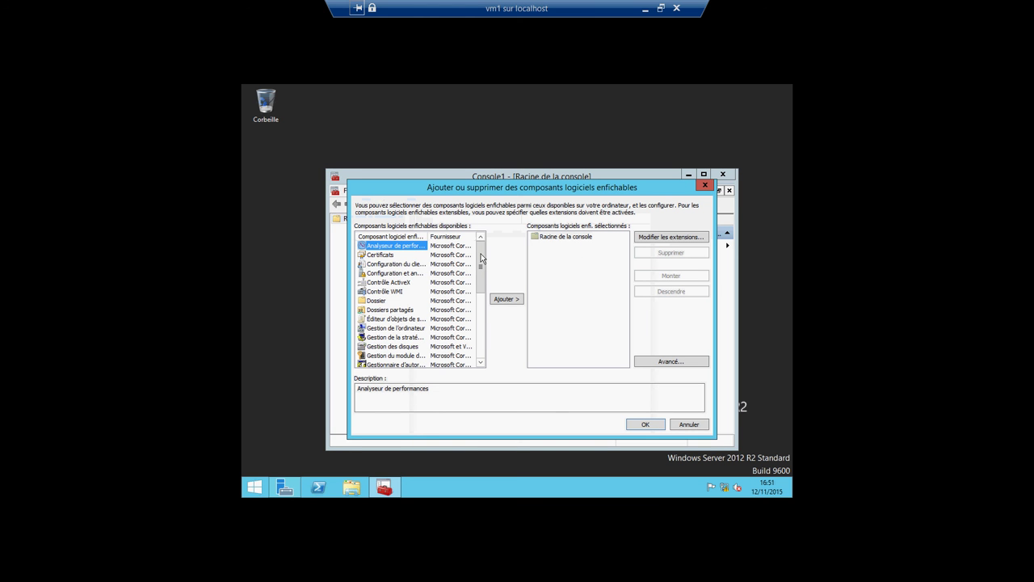
{"action": "left_click_drag", "start_coordinate": [481, 257], "coordinate": [482, 321]}
{"action": "left_click", "coordinate": [416, 357]}
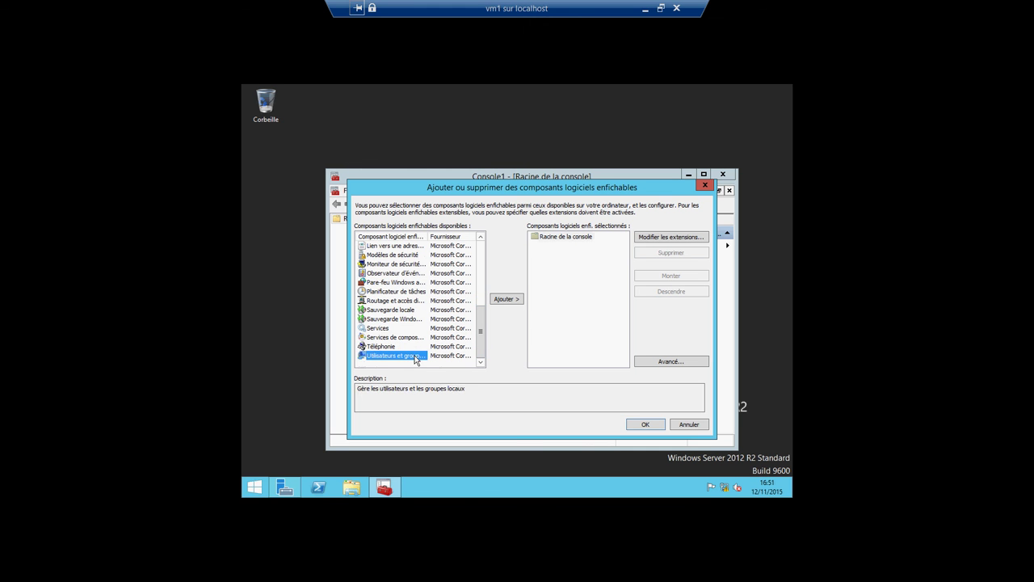
{"action": "left_click", "coordinate": [505, 299]}
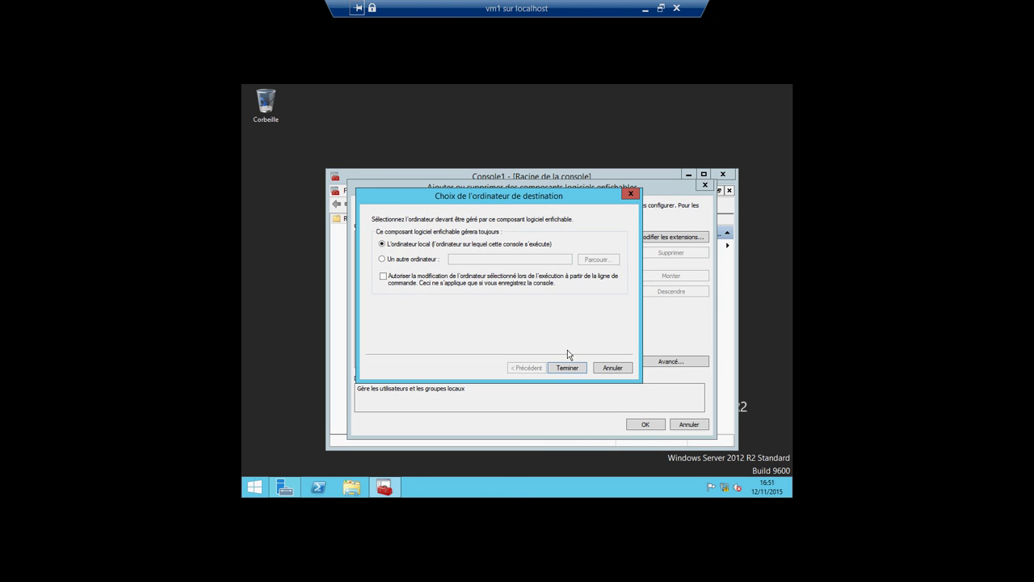
{"action": "left_click", "coordinate": [567, 368]}
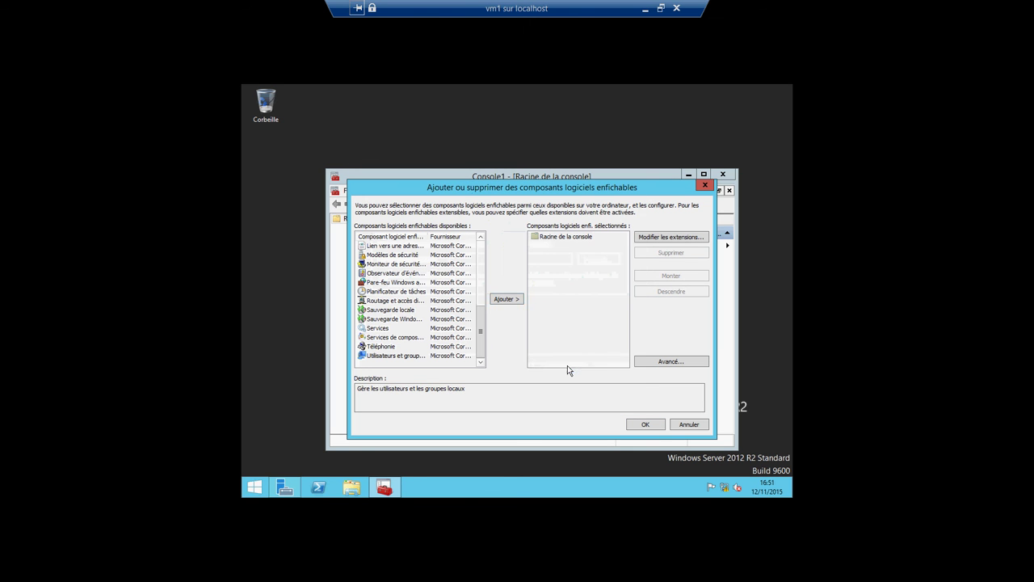
{"action": "left_click", "coordinate": [644, 424]}
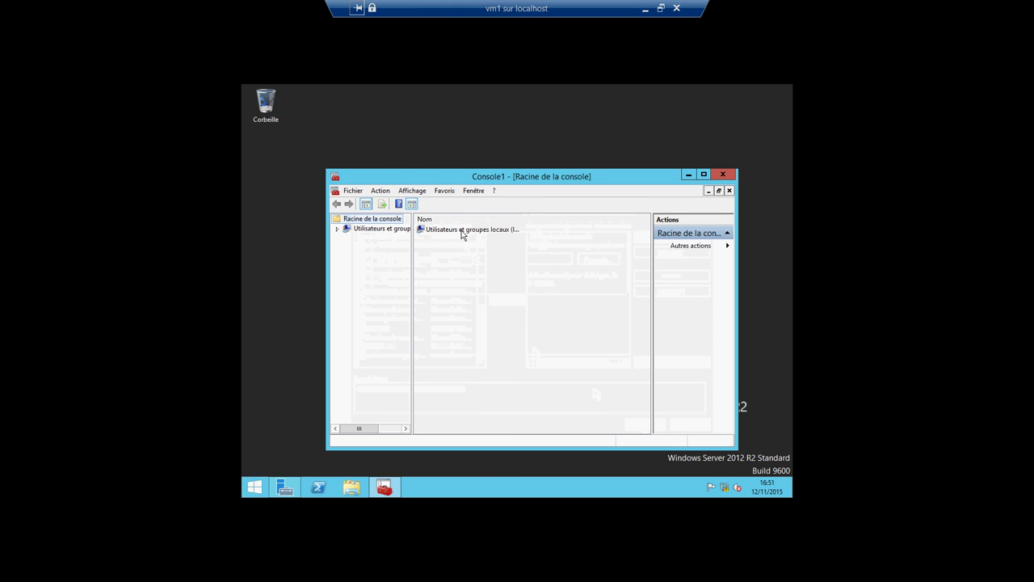
{"action": "double_click", "coordinate": [464, 231]}
Step: Create two local user accounts, the second with the must-change-password box unticked
{"action": "right_click", "coordinate": [440, 232]}
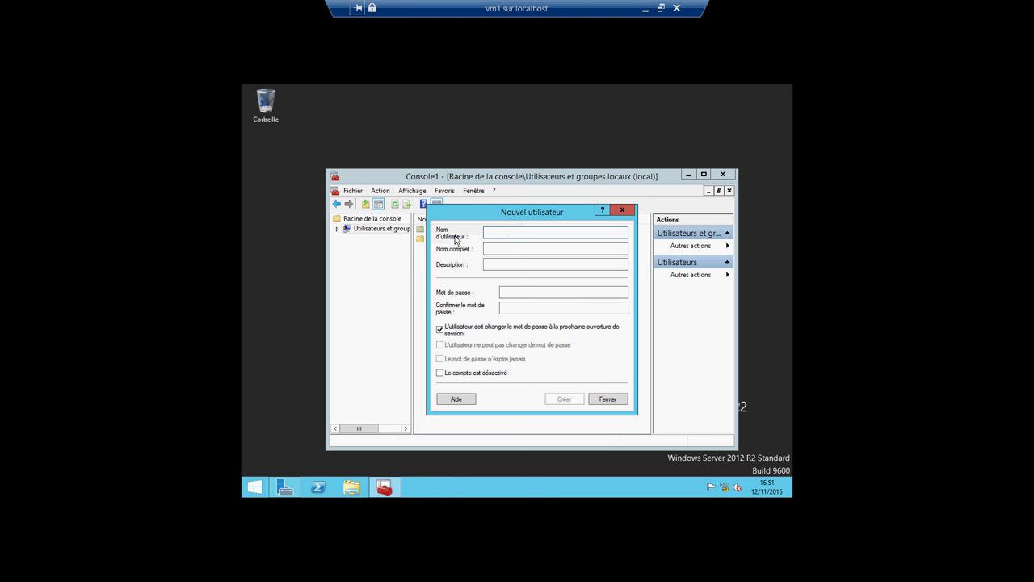
{"action": "type", "text": "mar"}
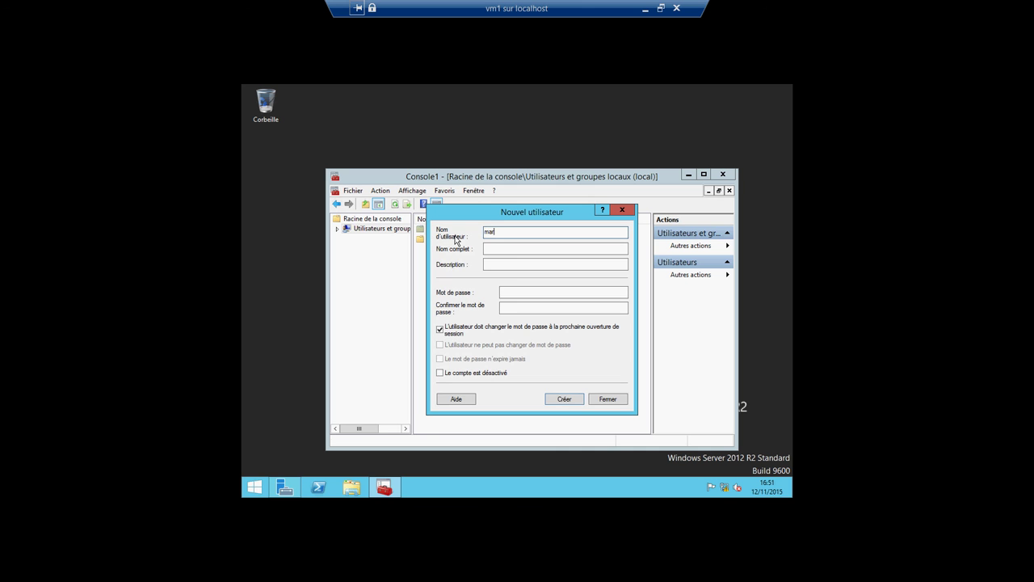
{"action": "type", "text": "ouane"}
{"action": "left_click", "coordinate": [553, 401]}
{"action": "left_click", "coordinate": [439, 329]}
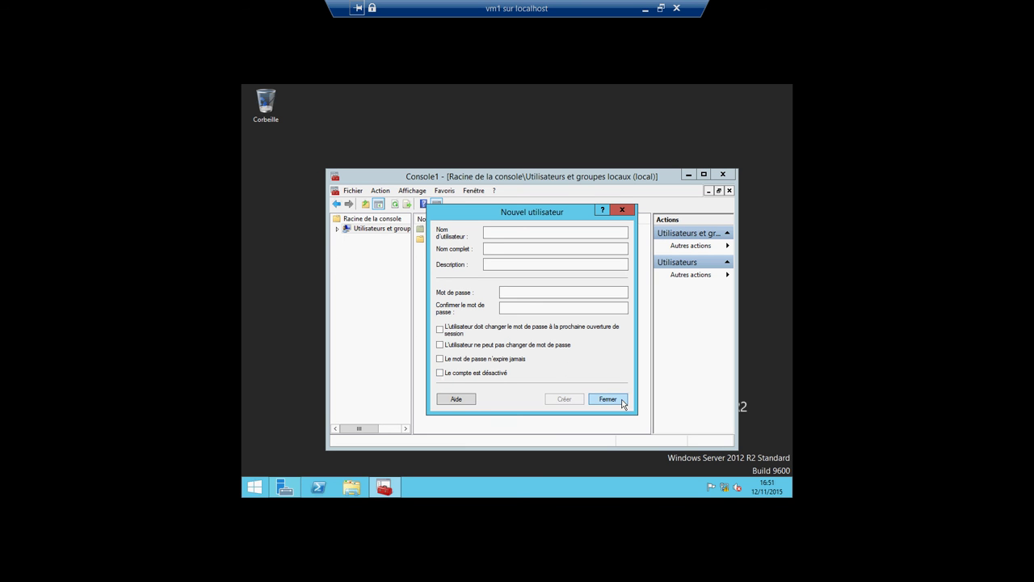
{"action": "left_click", "coordinate": [526, 231]}
{"action": "type", "text": "letech"}
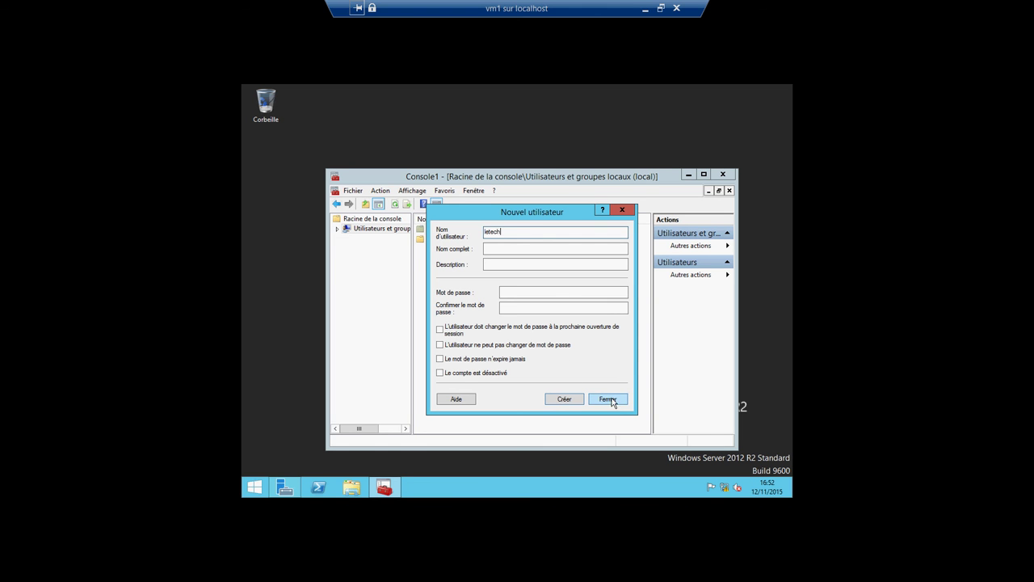
{"action": "left_click", "coordinate": [568, 398]}
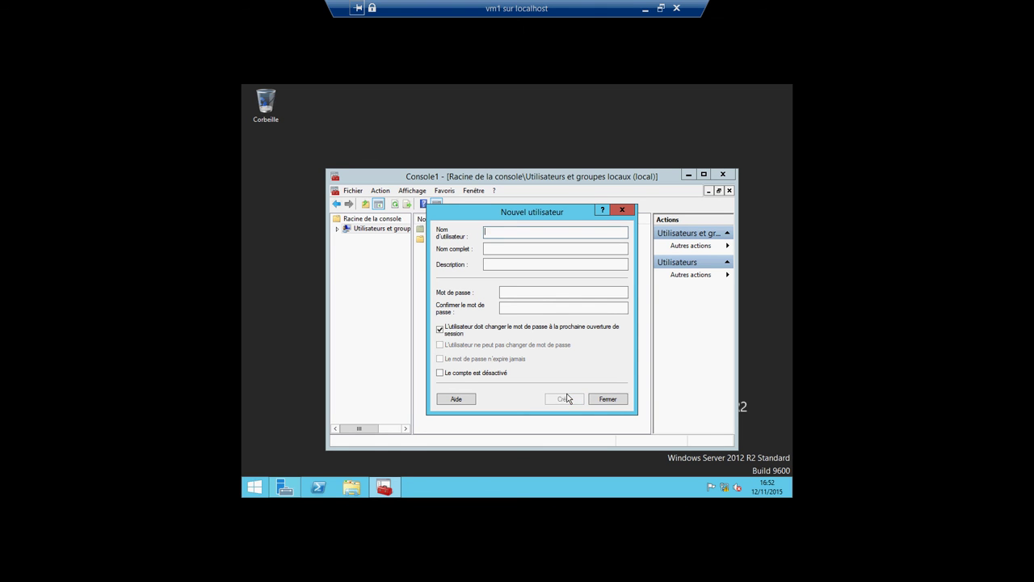
{"action": "left_click", "coordinate": [607, 402]}
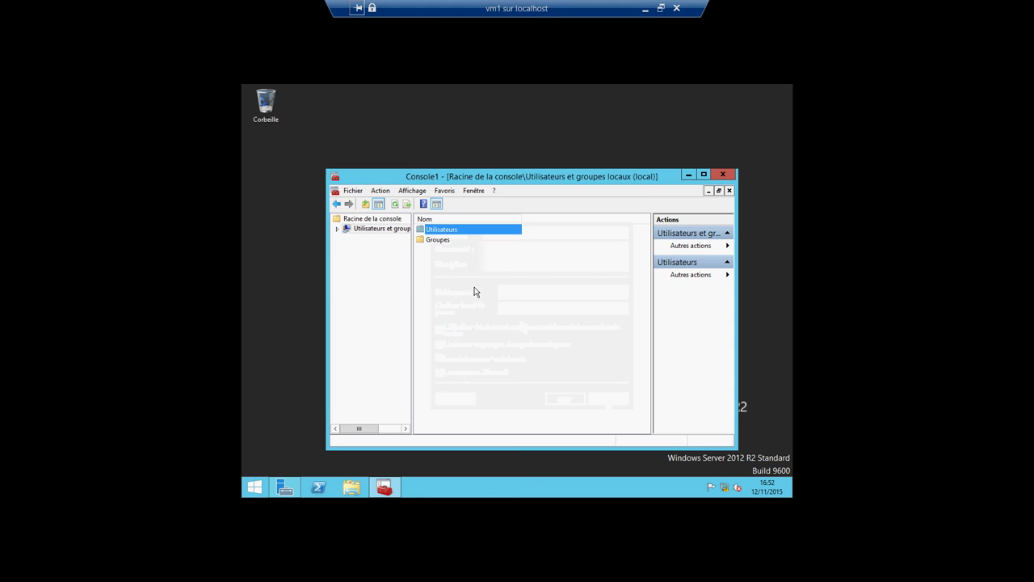
Step: Clear the first user's must-change-password option, apply it, and minimize Console1
{"action": "left_click", "coordinate": [337, 229]}
{"action": "left_click", "coordinate": [355, 240]}
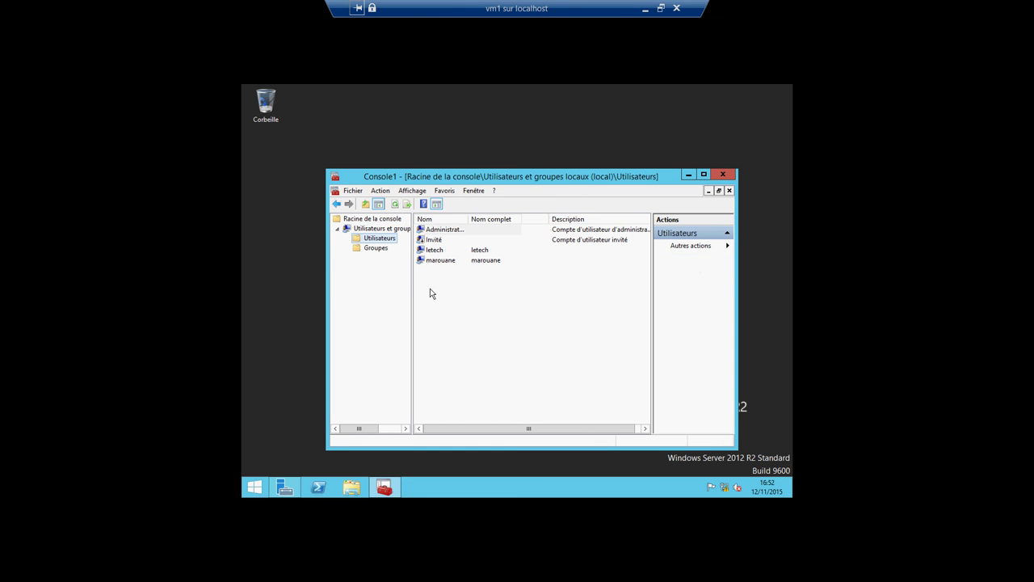
{"action": "left_click", "coordinate": [439, 263]}
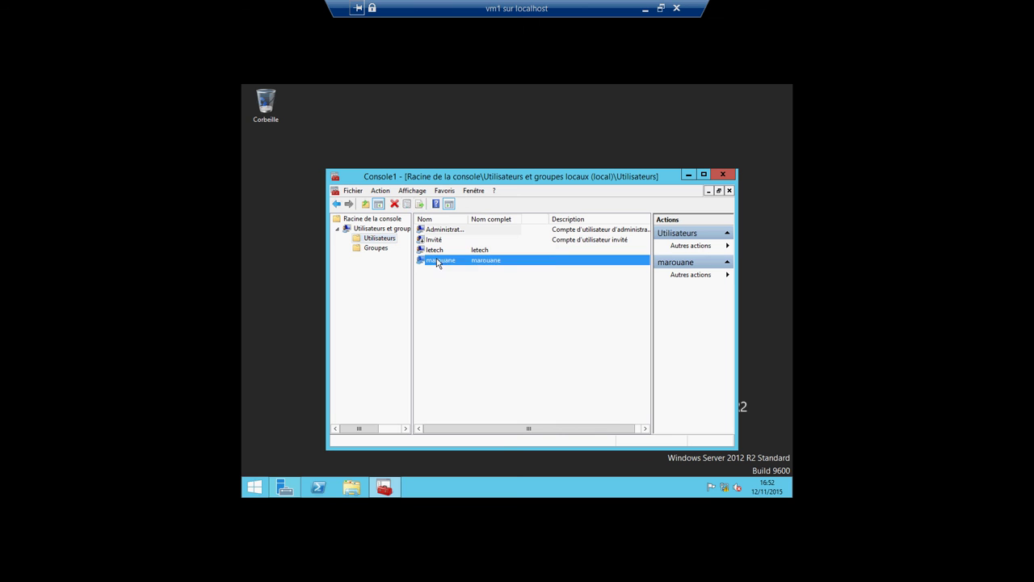
{"action": "right_click", "coordinate": [438, 259]}
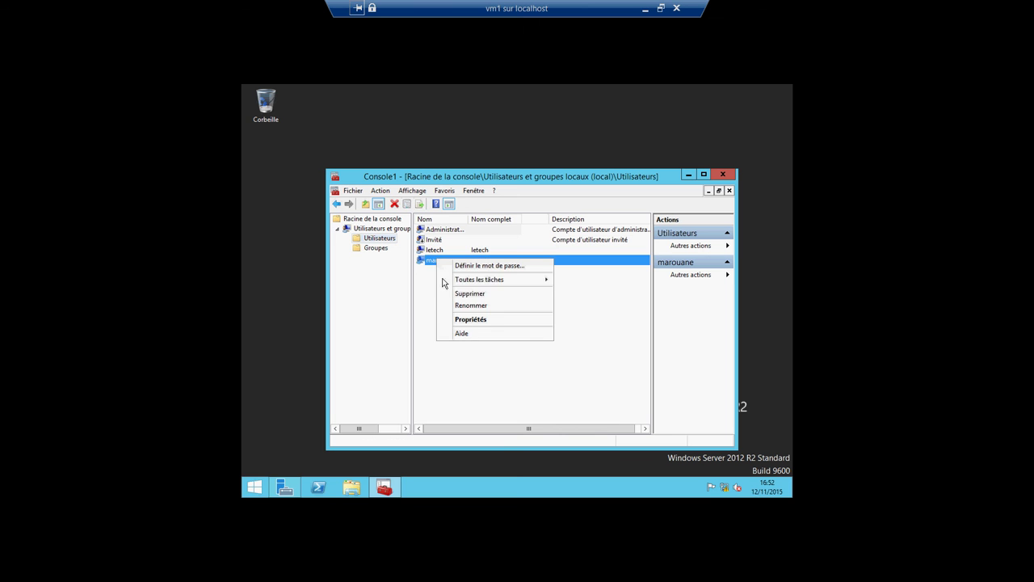
{"action": "left_click", "coordinate": [464, 320]}
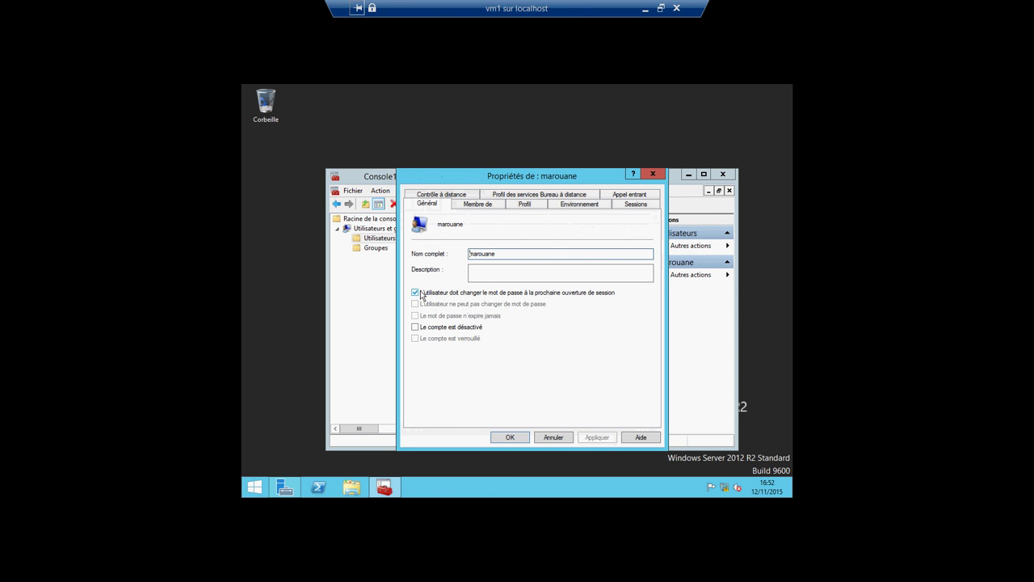
{"action": "left_click", "coordinate": [420, 295]}
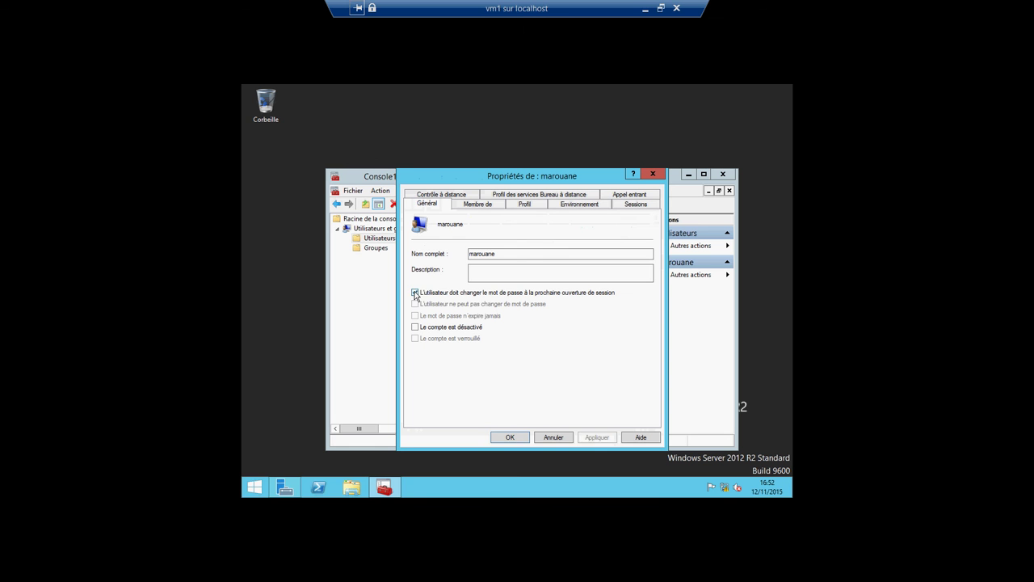
{"action": "left_click", "coordinate": [596, 438]}
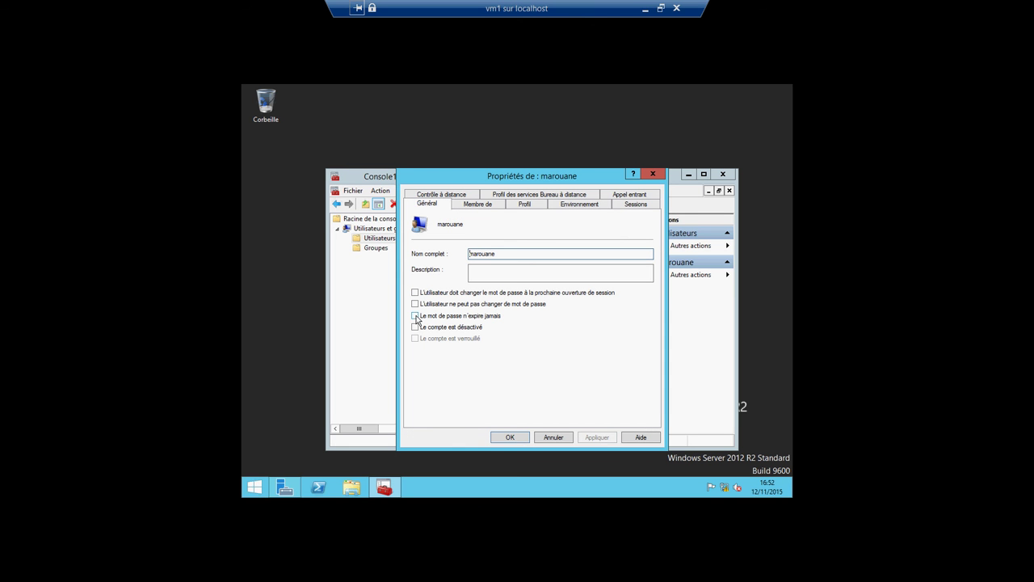
{"action": "left_click", "coordinate": [512, 437]}
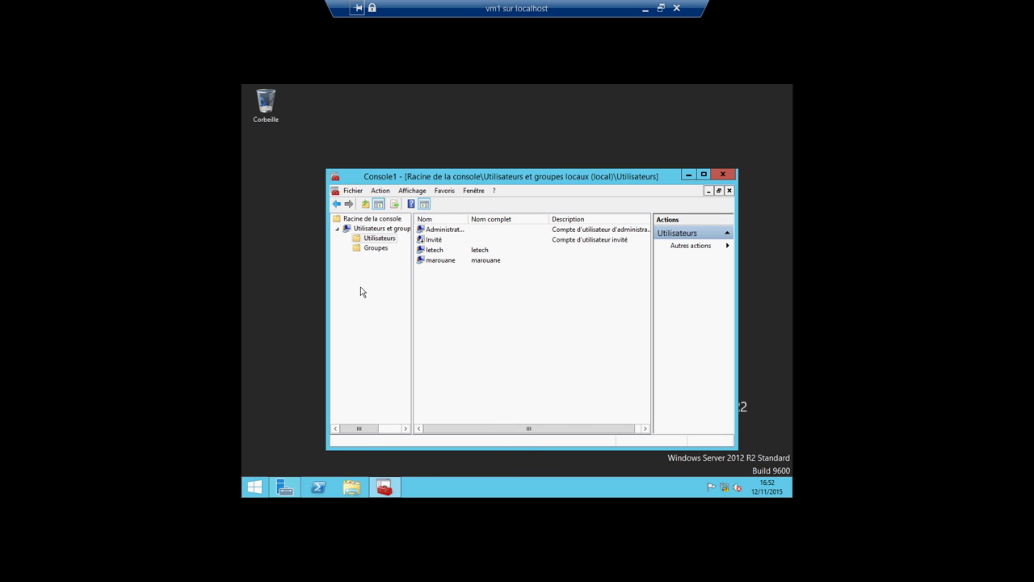
{"action": "left_click", "coordinate": [688, 175]}
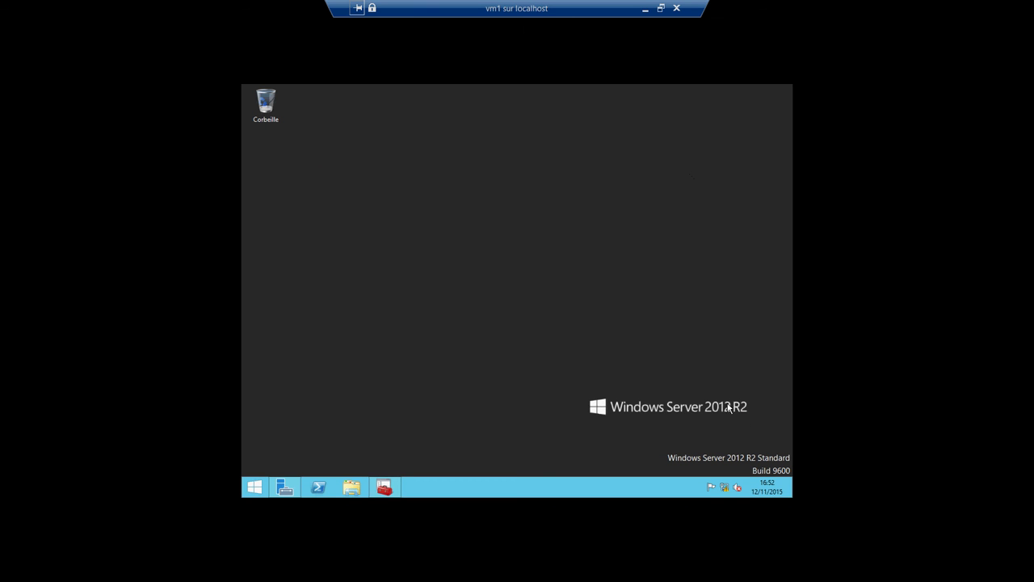
{"action": "mouse_move", "coordinate": [791, 487]}
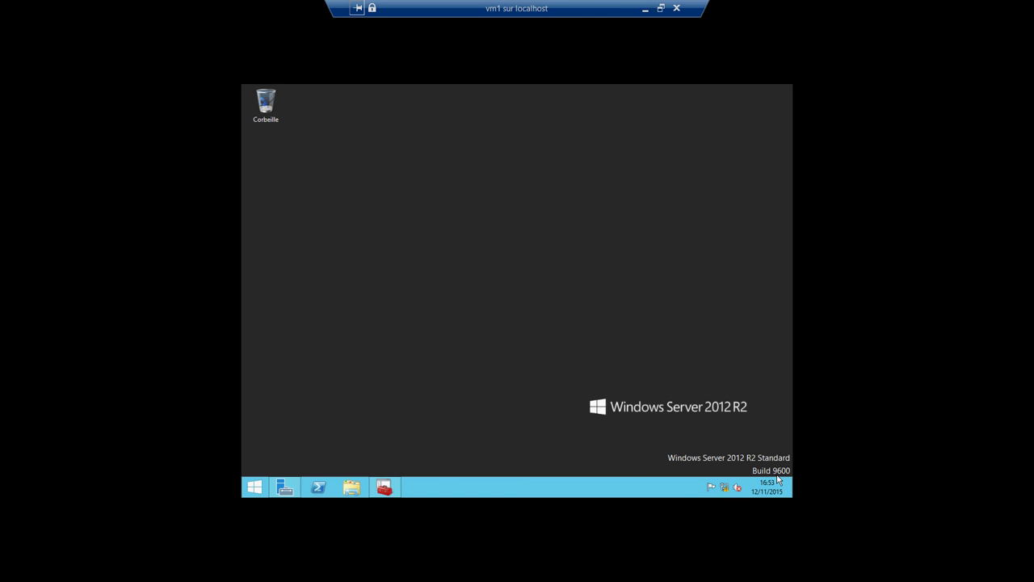
Step: Search for notepad and pin Bloc-notes to the Windows Server taskbar
{"action": "mouse_move", "coordinate": [788, 436]}
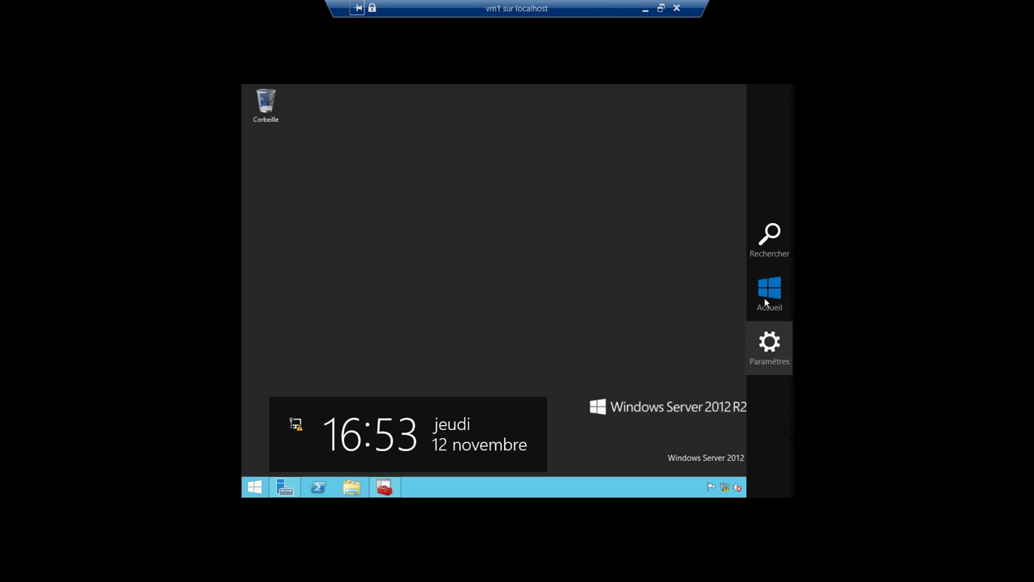
{"action": "left_click", "coordinate": [767, 238]}
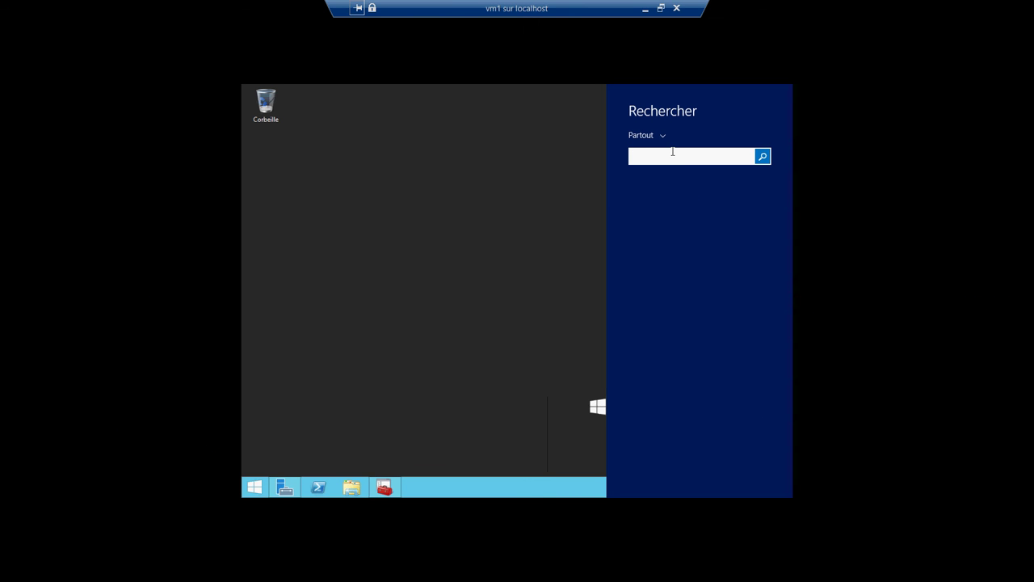
{"action": "type", "text": "no"}
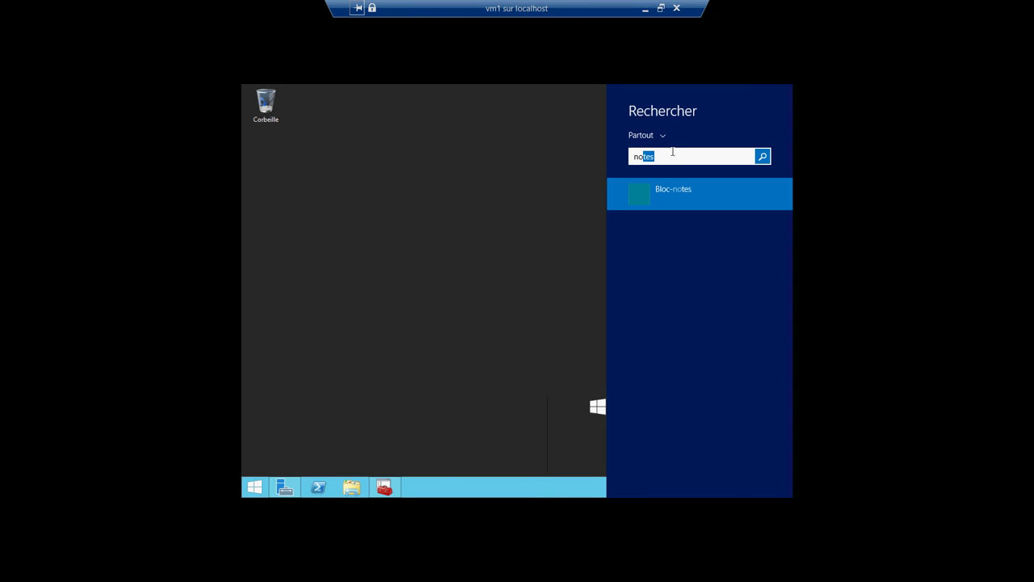
{"action": "type", "text": "tepad"}
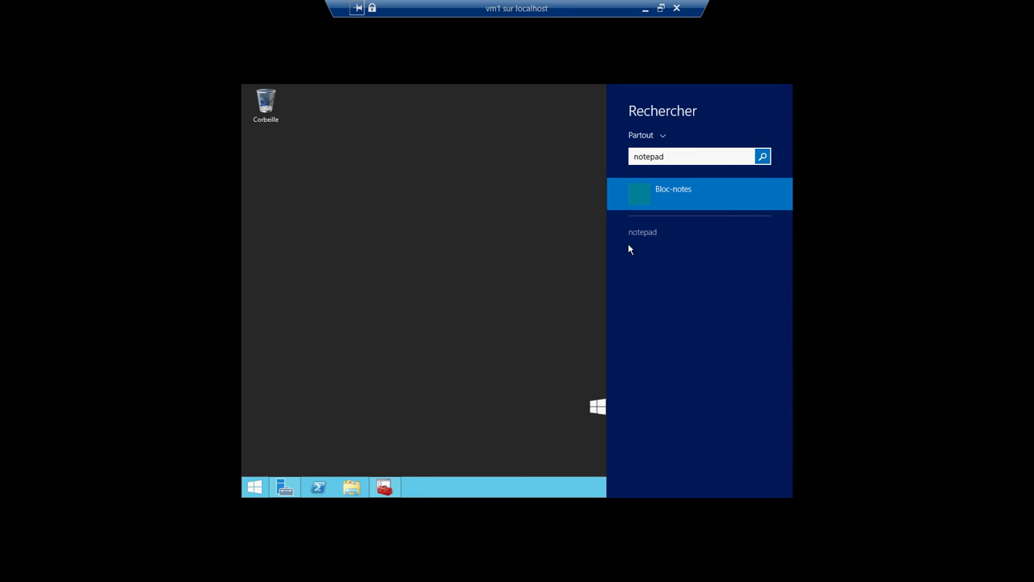
{"action": "right_click", "coordinate": [649, 204]}
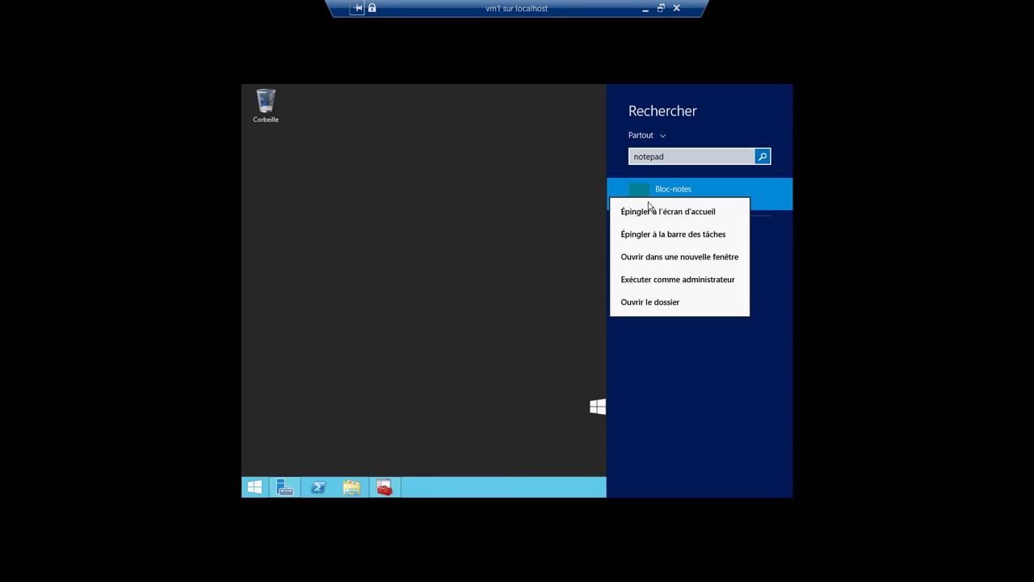
{"action": "left_click", "coordinate": [646, 234]}
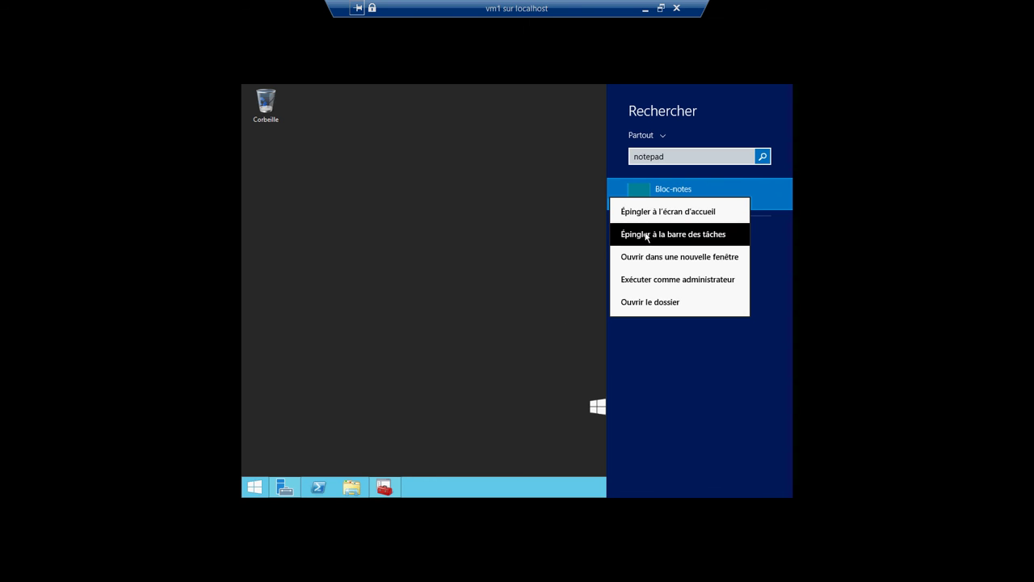
{"action": "left_click", "coordinate": [489, 331]}
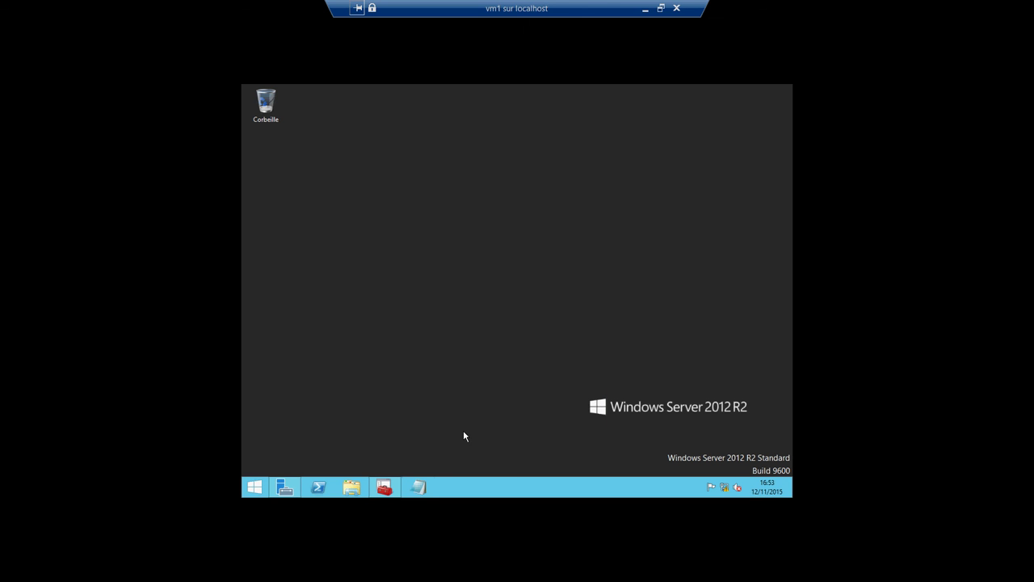
Step: Write 'ceci est un test' in Notepad, save it to the desktop as testpartage.txt, and close Notepad
{"action": "left_click", "coordinate": [419, 488]}
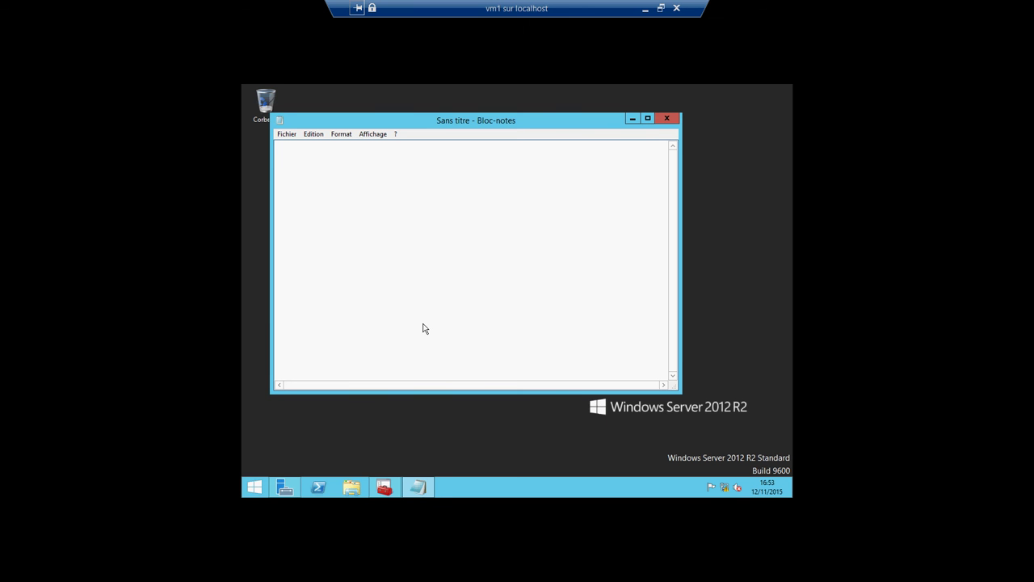
{"action": "type", "text": "ceci est un test"}
{"action": "left_click", "coordinate": [287, 133]}
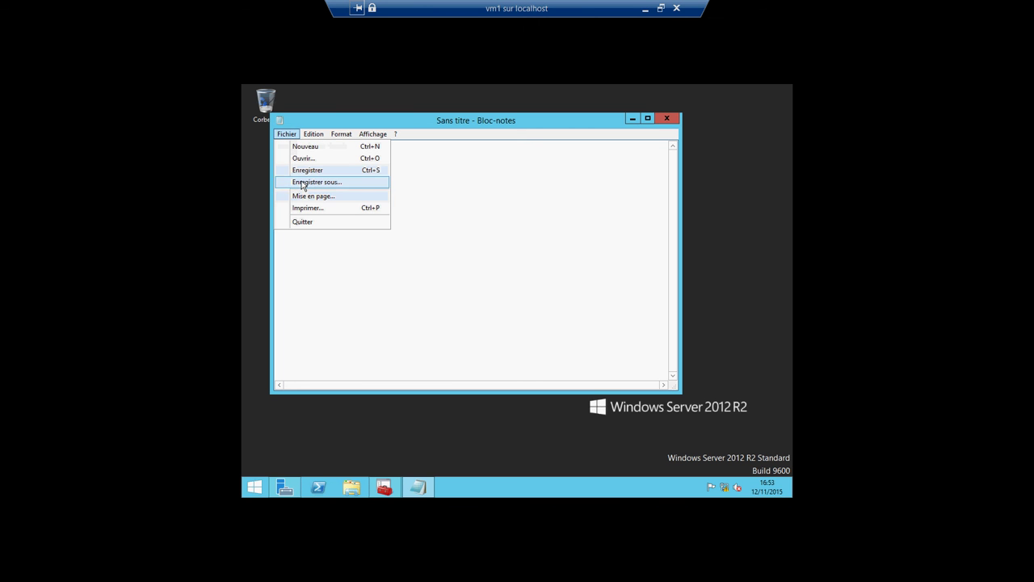
{"action": "left_click", "coordinate": [299, 183]}
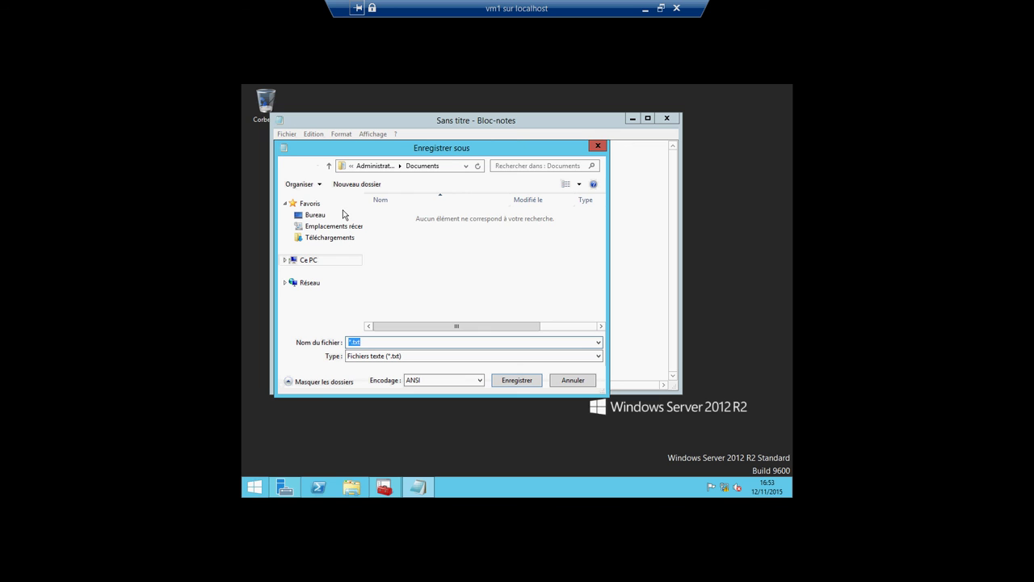
{"action": "left_click", "coordinate": [331, 215]}
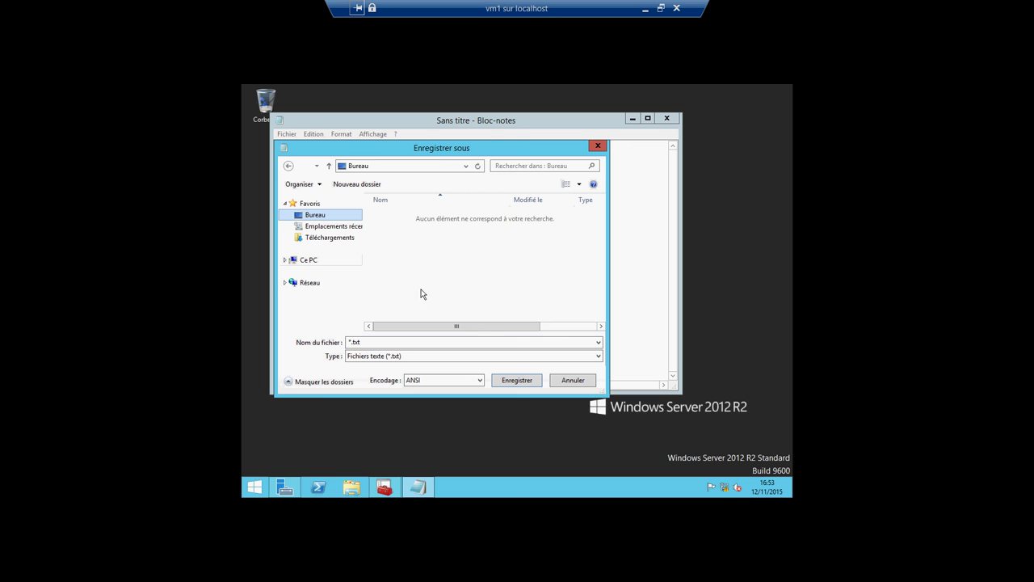
{"action": "left_click", "coordinate": [353, 341]}
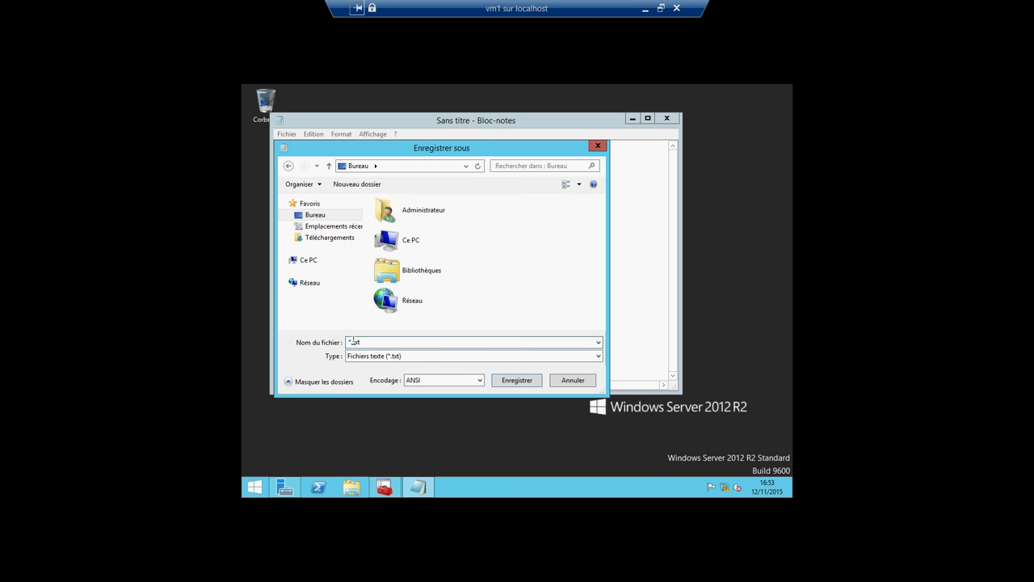
{"action": "key", "text": "ctrl+a"}
{"action": "key", "text": "BackSpace"}
{"action": "type", "text": "testpart.txt"}
{"action": "type", "text": "age"}
{"action": "left_click", "coordinate": [510, 382]}
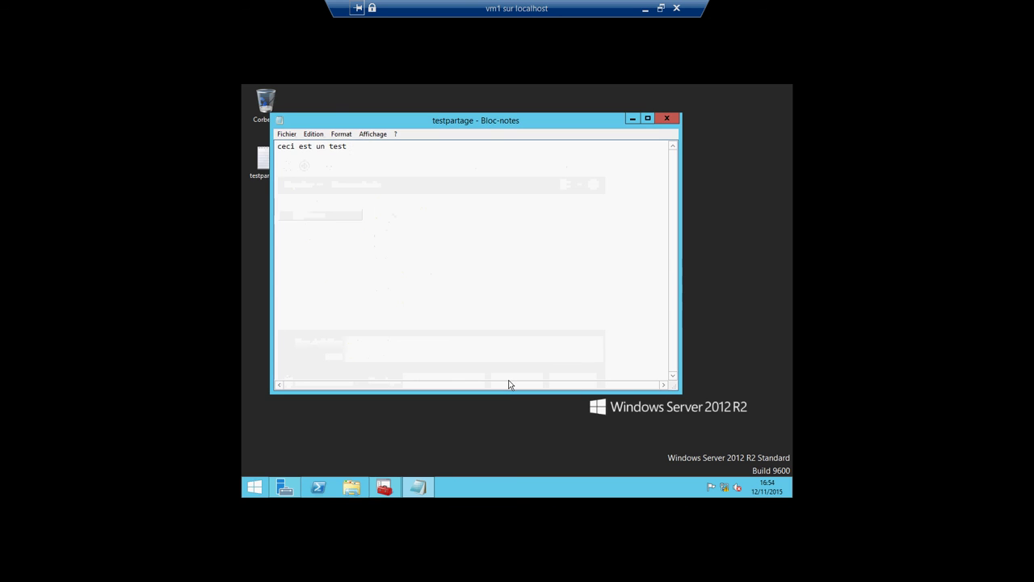
{"action": "left_click", "coordinate": [667, 119]}
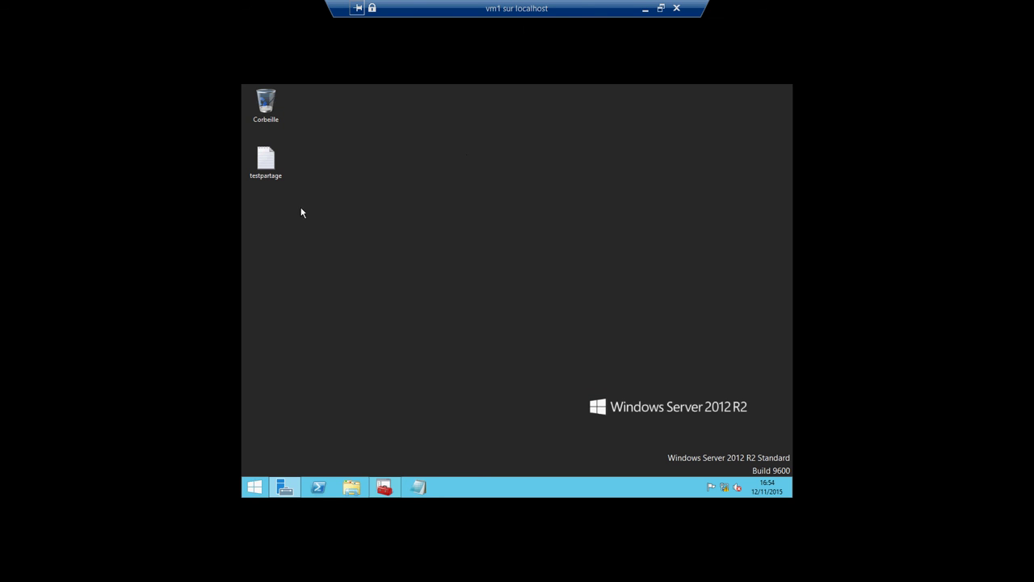
Step: Open the editable Sécurité permissions of testpartage from its Propriétés
{"action": "left_click", "coordinate": [267, 170]}
{"action": "right_click", "coordinate": [267, 170]}
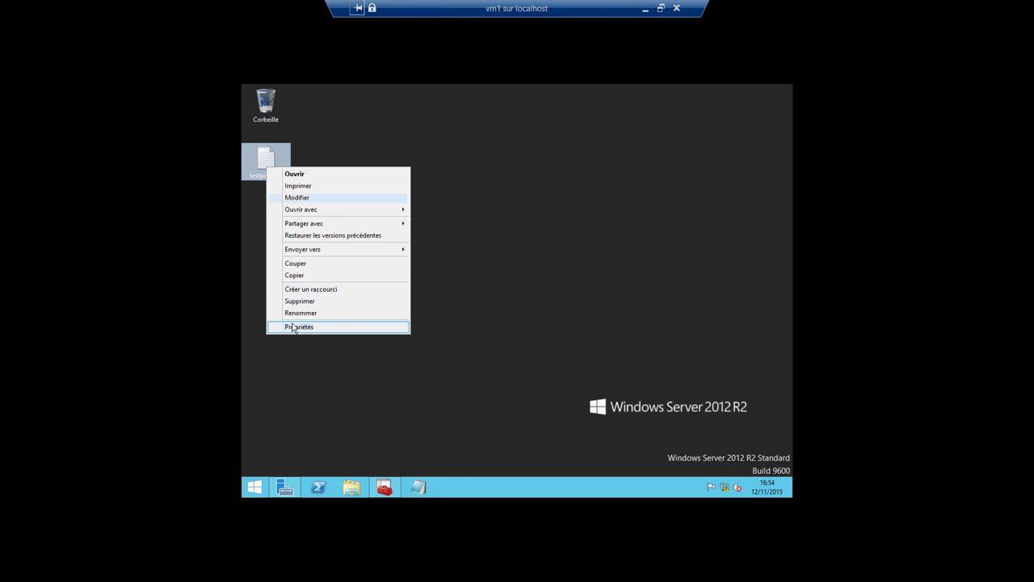
{"action": "left_click", "coordinate": [293, 327]}
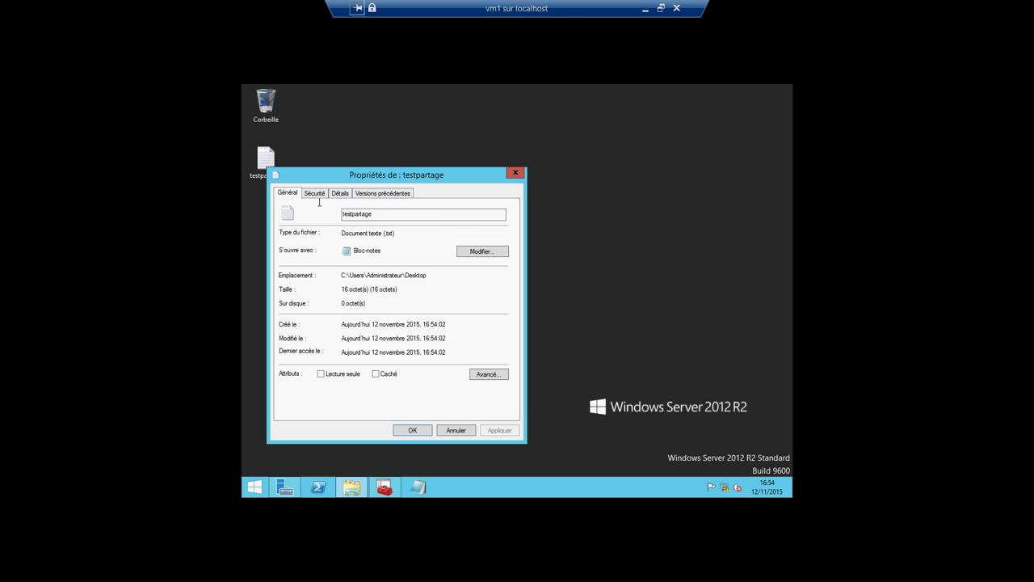
{"action": "left_click", "coordinate": [315, 194]}
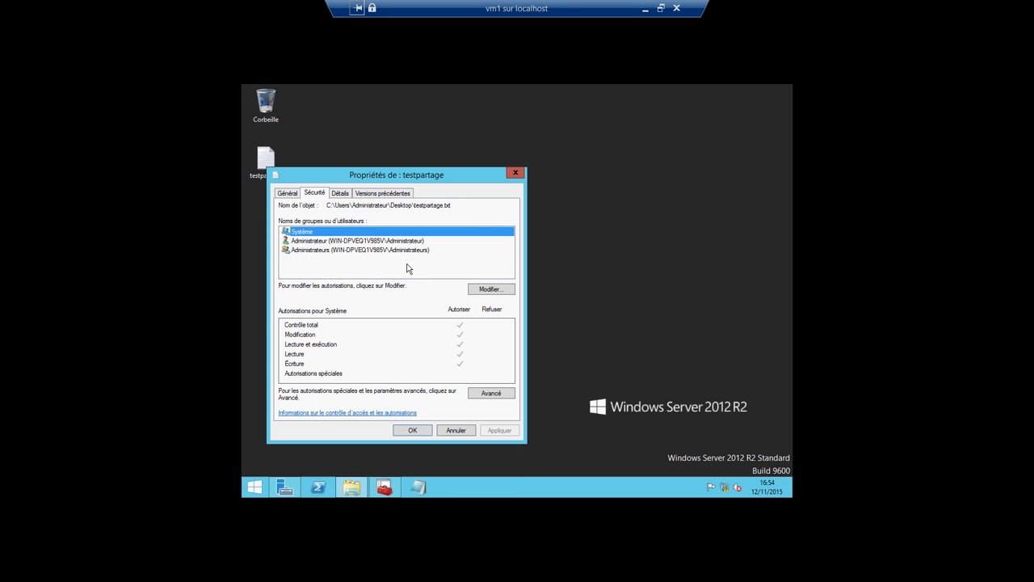
{"action": "left_click", "coordinate": [491, 289]}
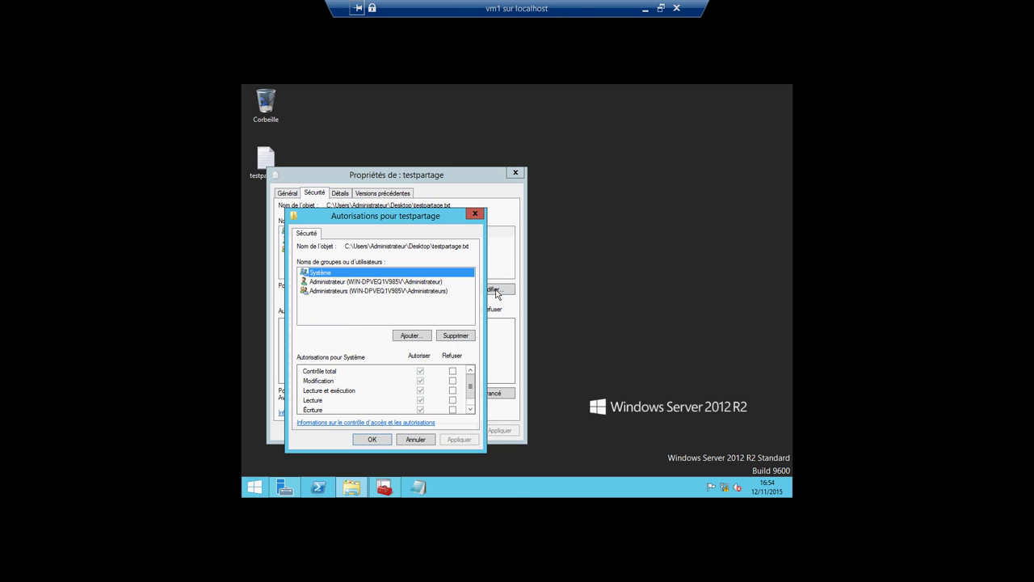
Step: Add the two new local user accounts to testpartage's permission list
{"action": "left_click", "coordinate": [403, 335]}
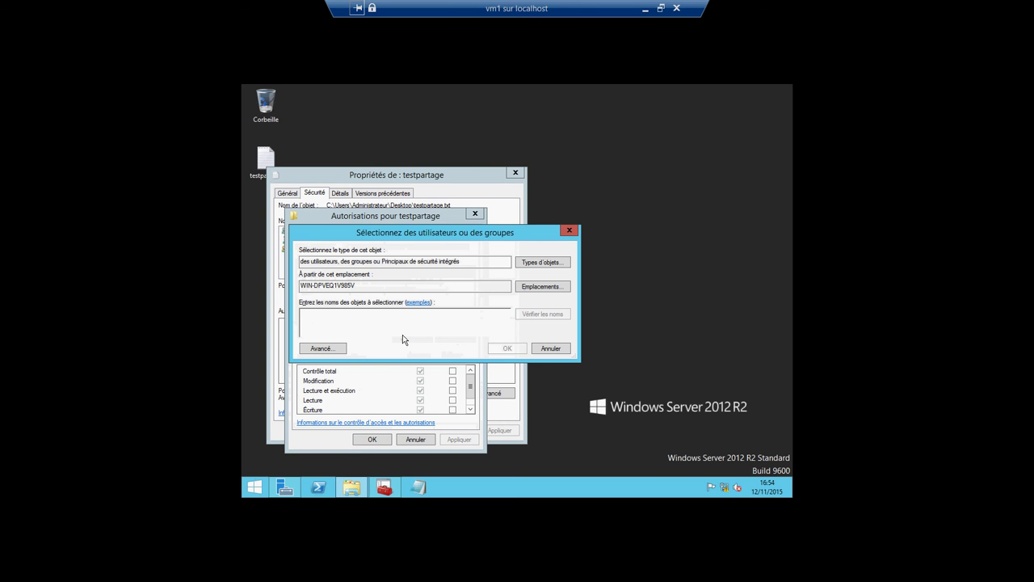
{"action": "type", "text": "maro"}
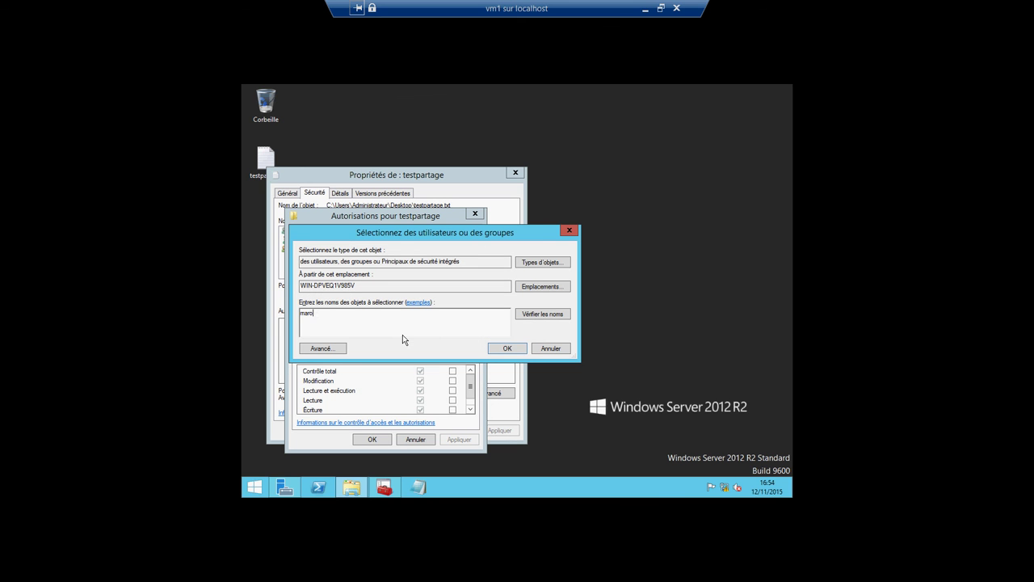
{"action": "type", "text": "uane"}
{"action": "left_click", "coordinate": [534, 316]}
{"action": "left_click", "coordinate": [505, 348]}
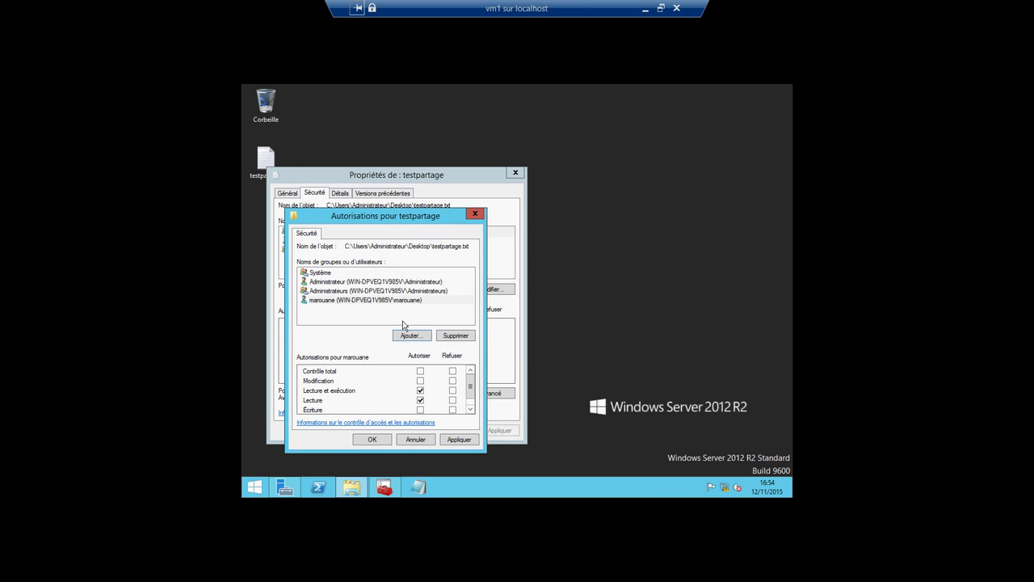
{"action": "left_click", "coordinate": [404, 336]}
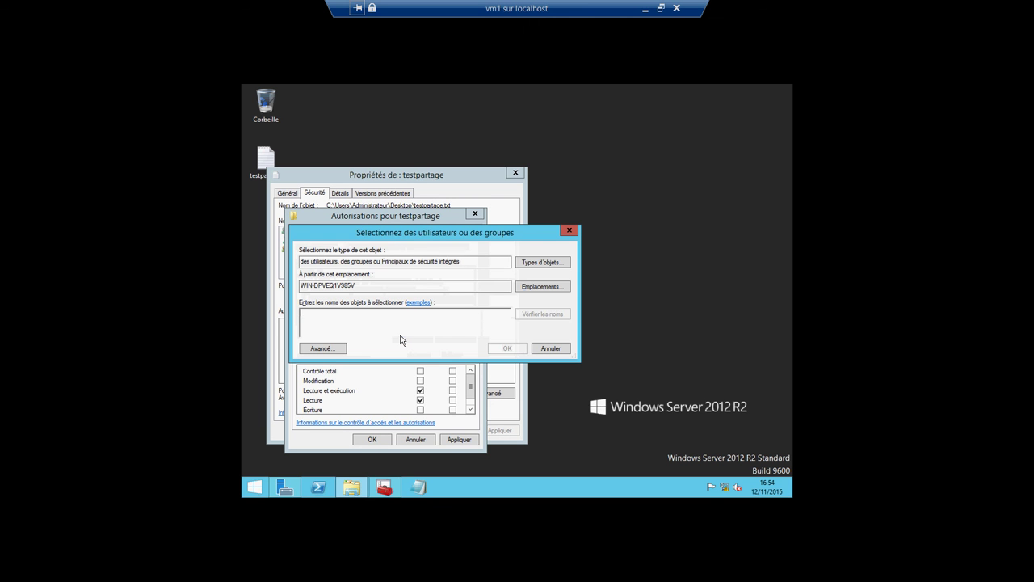
{"action": "type", "text": "letech"}
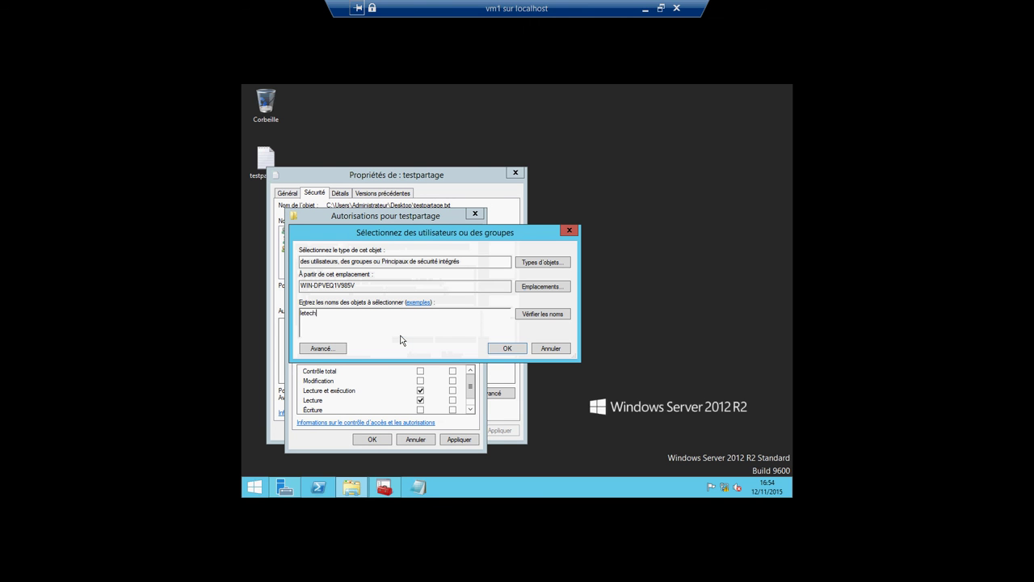
{"action": "left_click", "coordinate": [547, 314]}
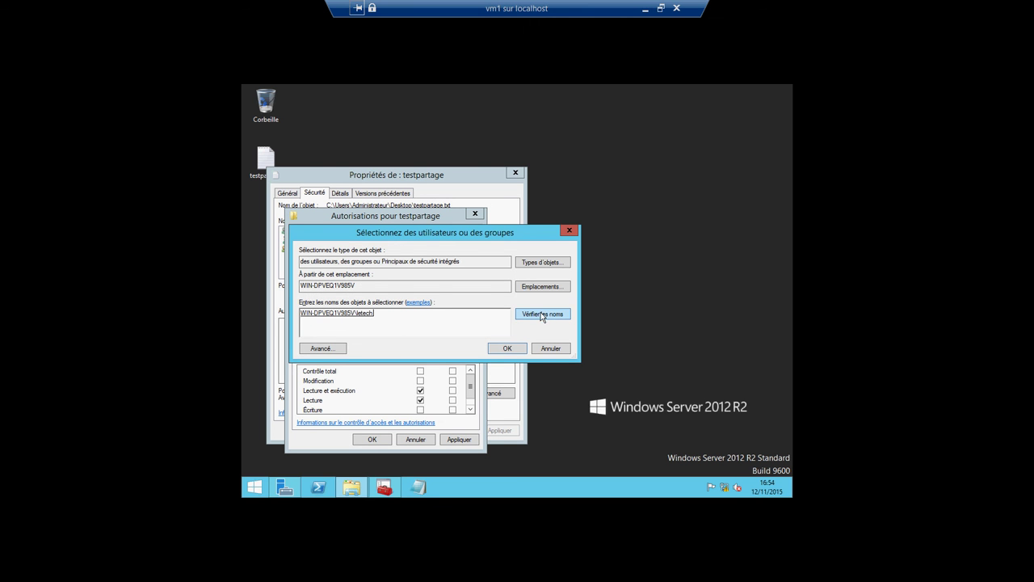
{"action": "left_click", "coordinate": [504, 348]}
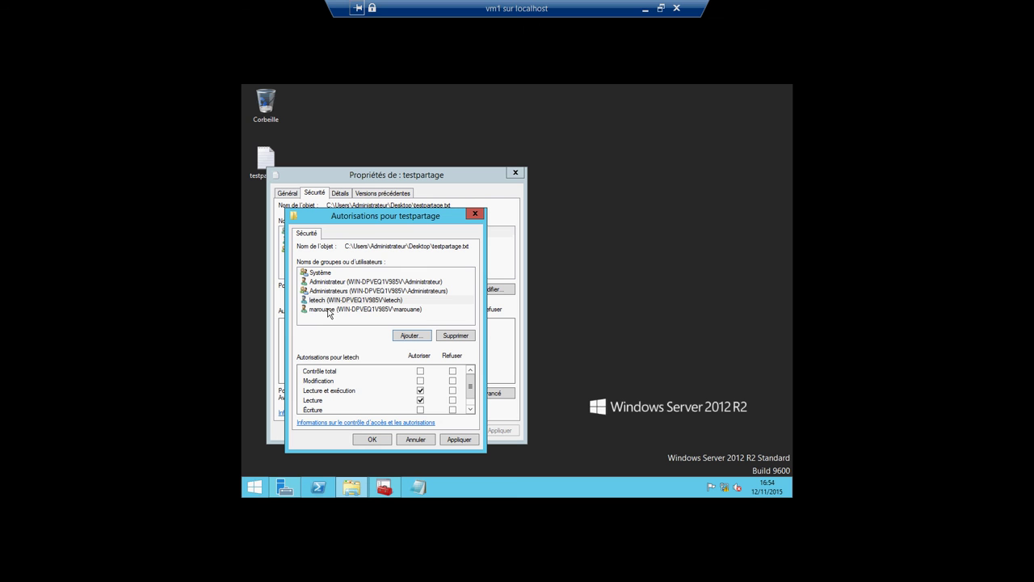
Step: Grant the first new user Contrôle total on testpartage and apply it
{"action": "left_click", "coordinate": [329, 311]}
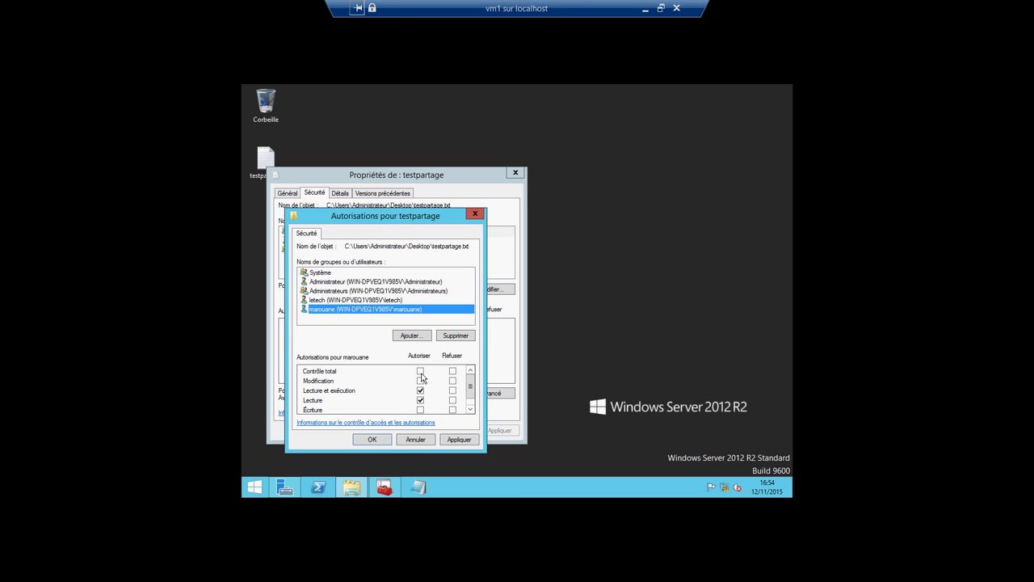
{"action": "left_click", "coordinate": [420, 371]}
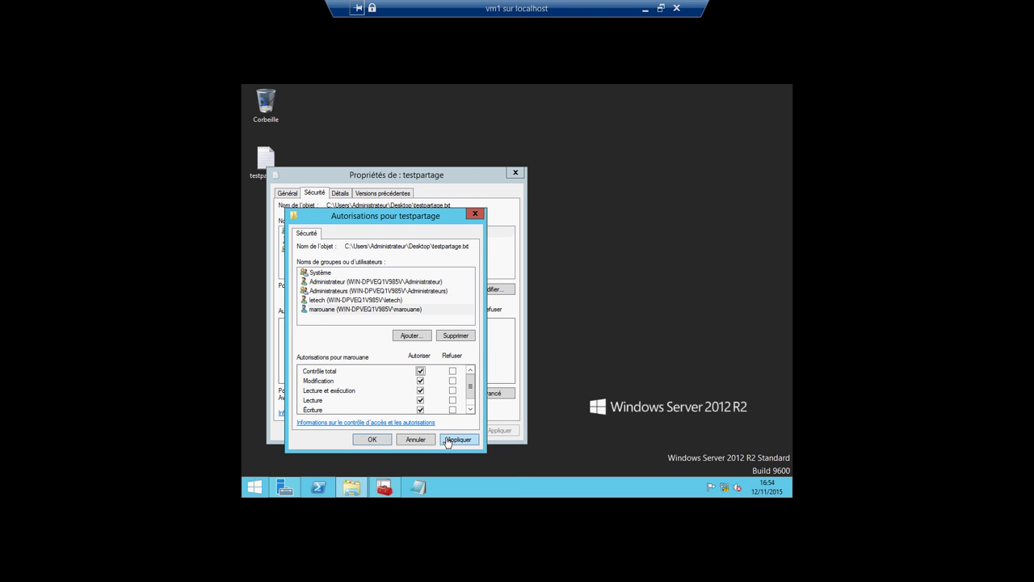
{"action": "left_click", "coordinate": [449, 441]}
{"action": "left_click", "coordinate": [384, 441]}
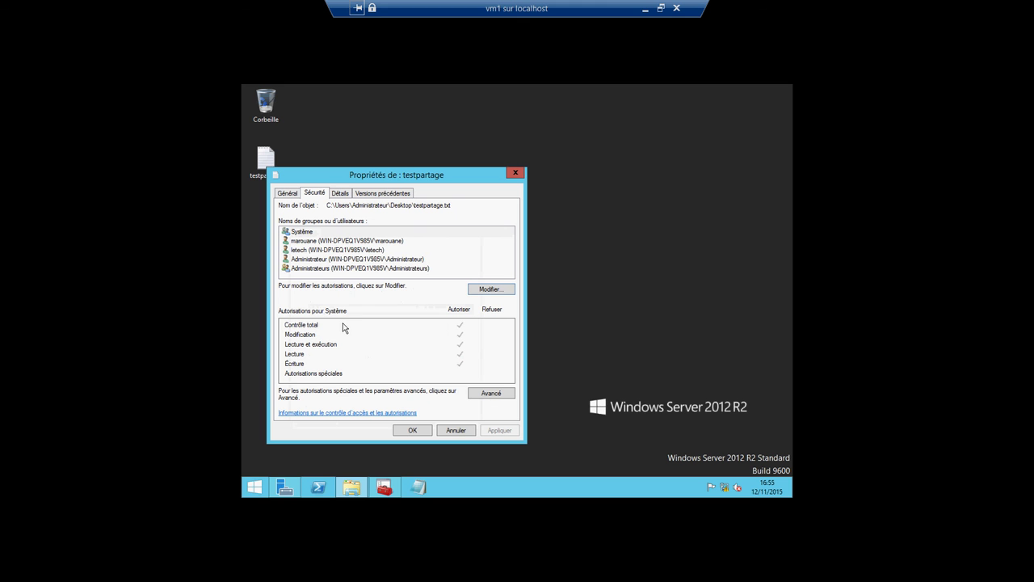
Step: Untick Lecture et exécution for the second user, leaving only Lecture, and apply
{"action": "left_click", "coordinate": [317, 251]}
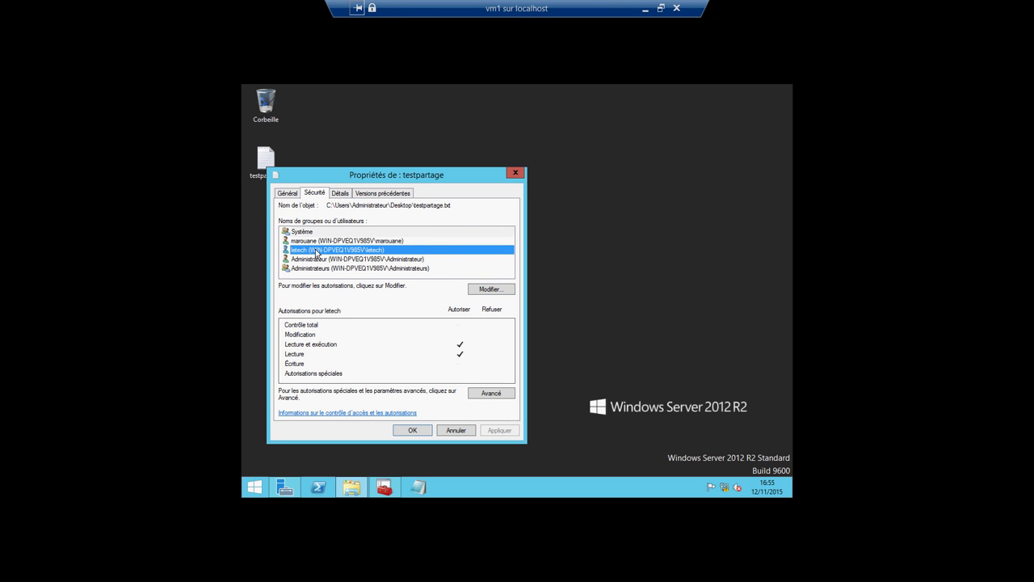
{"action": "left_click", "coordinate": [474, 290]}
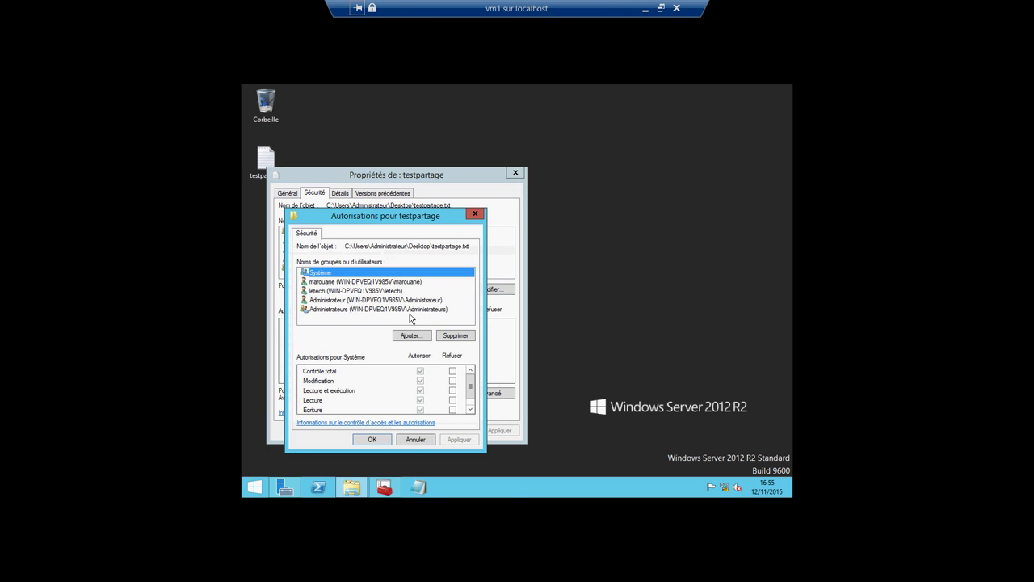
{"action": "left_click", "coordinate": [326, 291]}
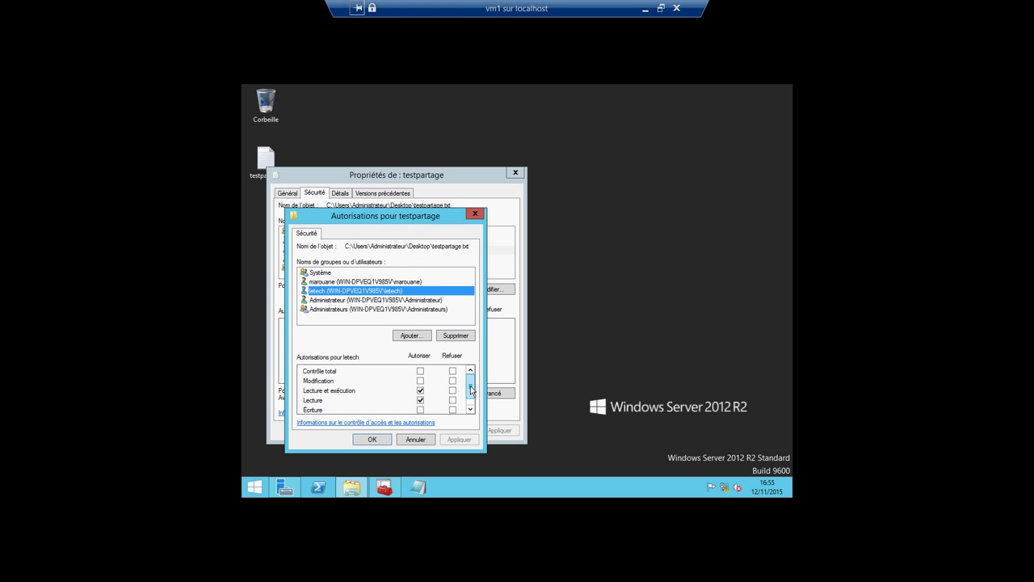
{"action": "scroll", "coordinate": [470, 392], "scroll_direction": "down", "scroll_amount": 1}
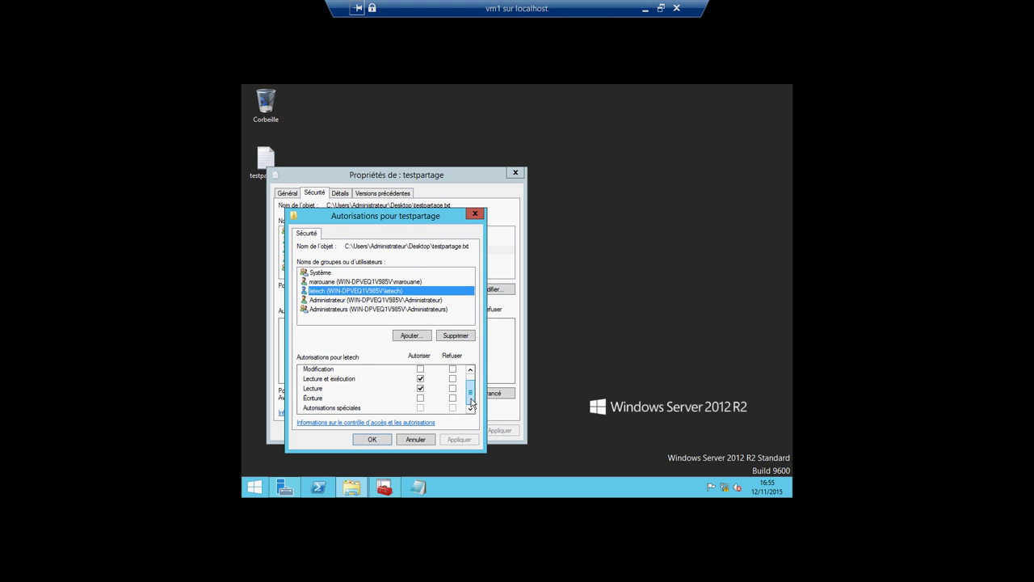
{"action": "left_click", "coordinate": [420, 378]}
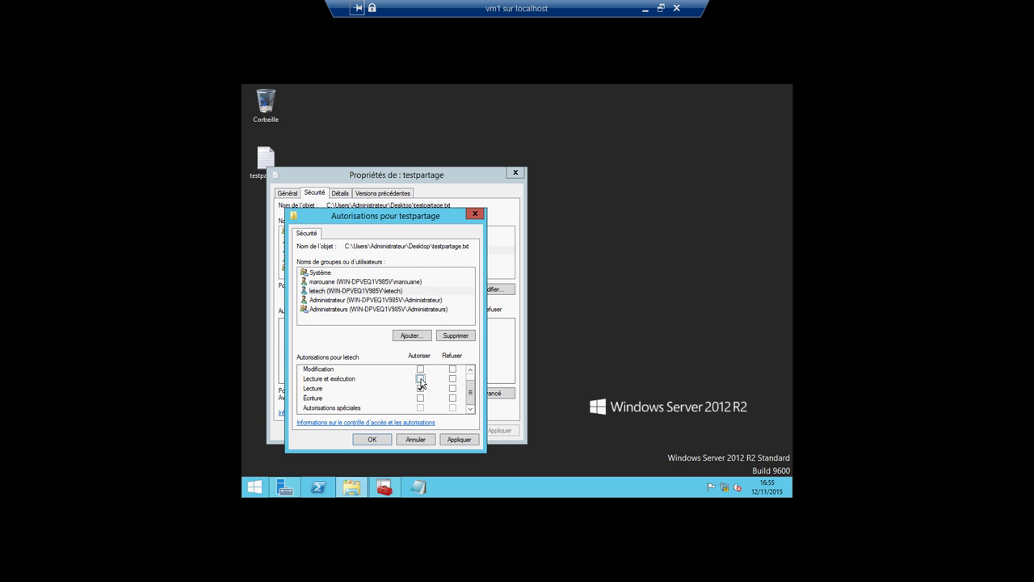
{"action": "left_click", "coordinate": [459, 440]}
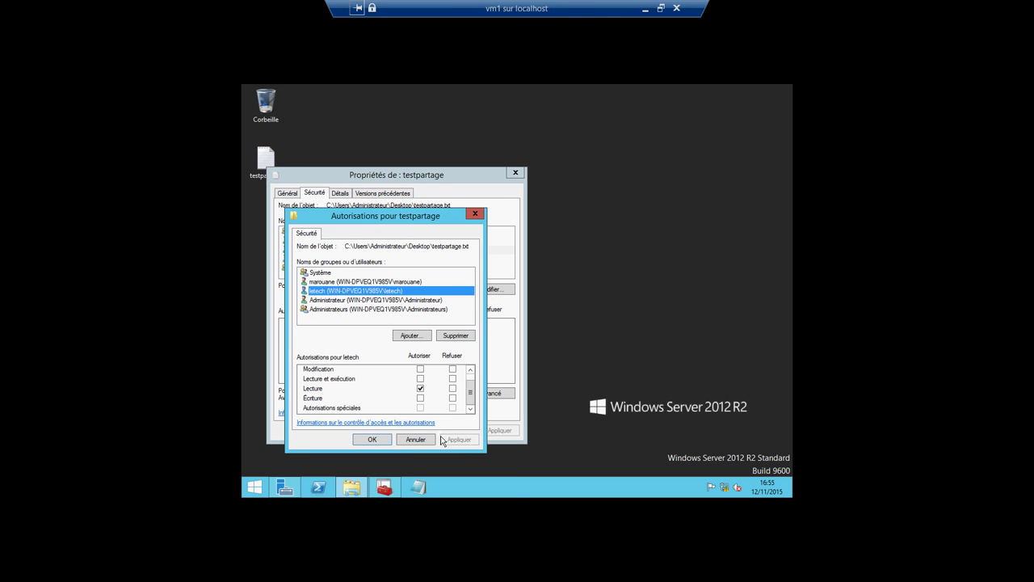
{"action": "left_click", "coordinate": [378, 441]}
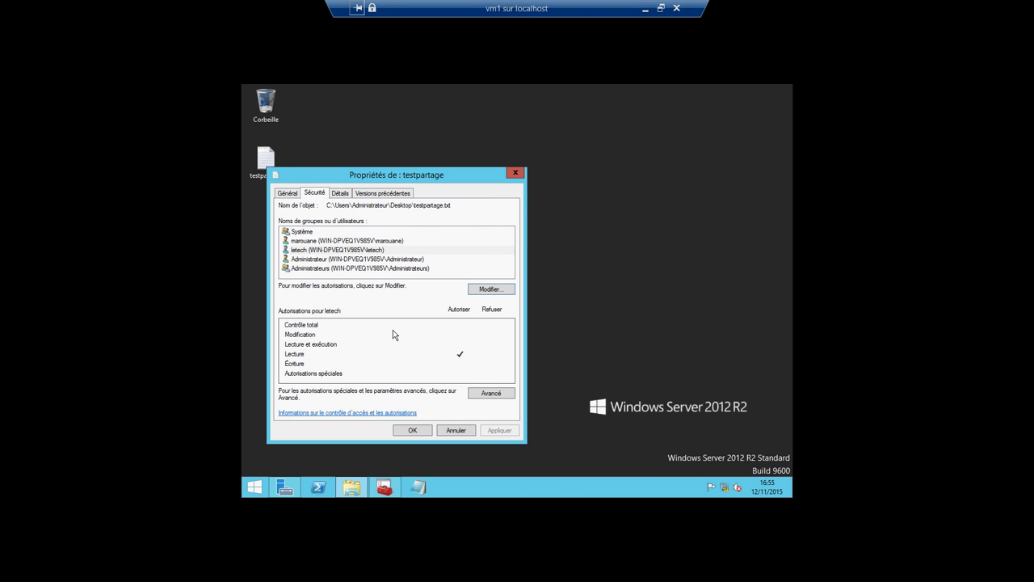
Step: Close the testpartage properties and view its Partager avec options without changing anything
{"action": "left_click", "coordinate": [412, 430]}
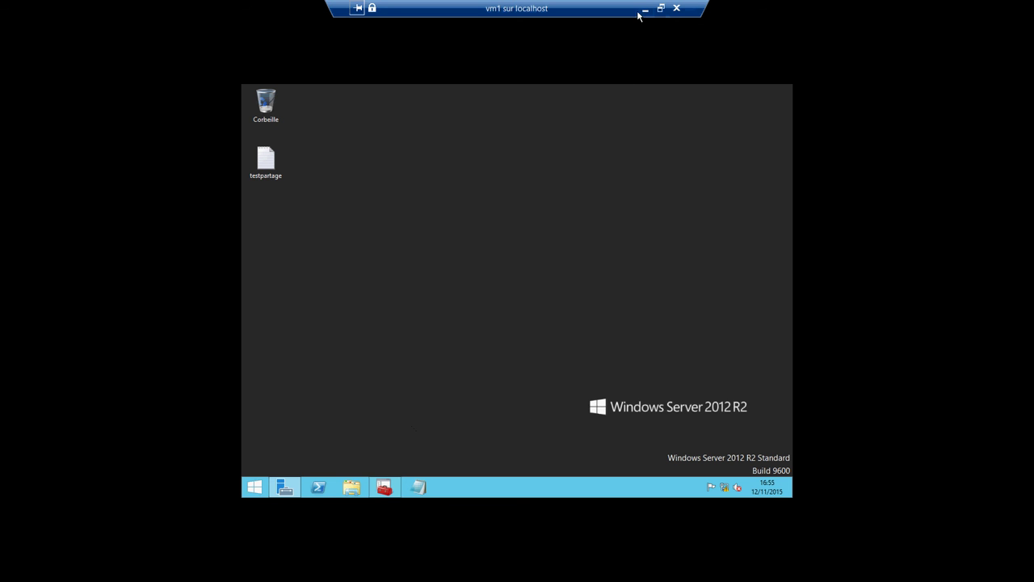
{"action": "right_click", "coordinate": [264, 162]}
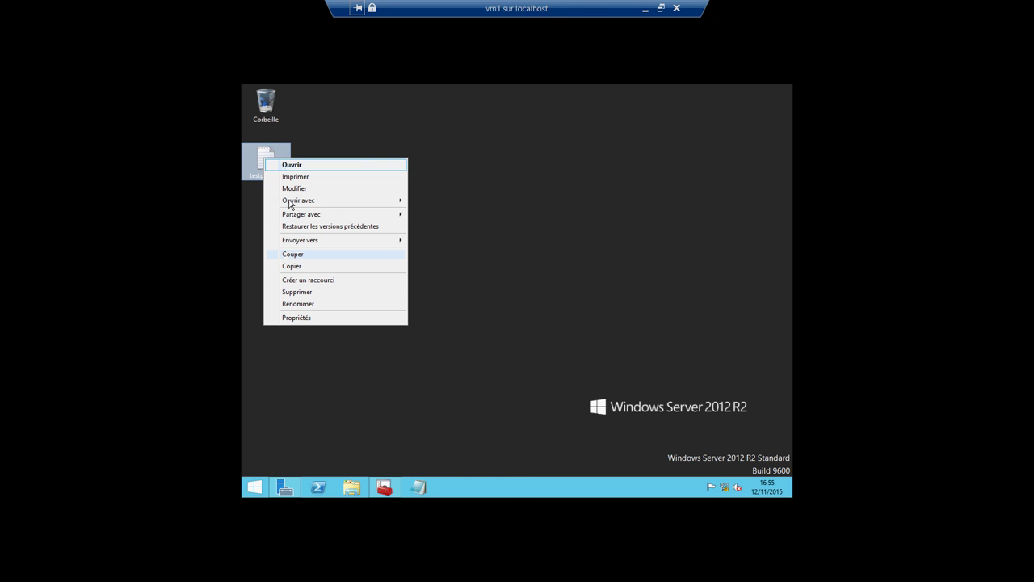
{"action": "mouse_move", "coordinate": [300, 214]}
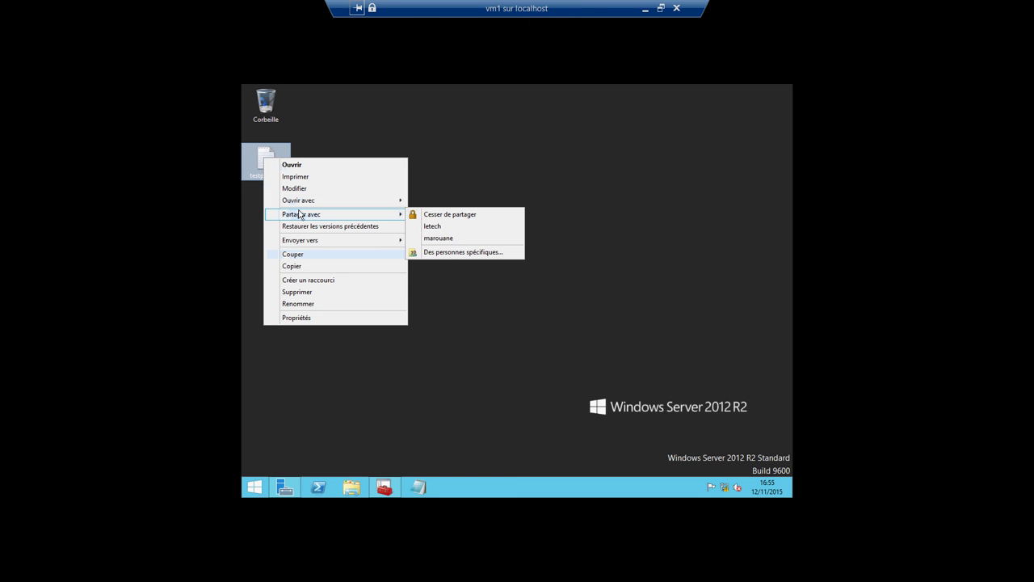
{"action": "left_click", "coordinate": [375, 212]}
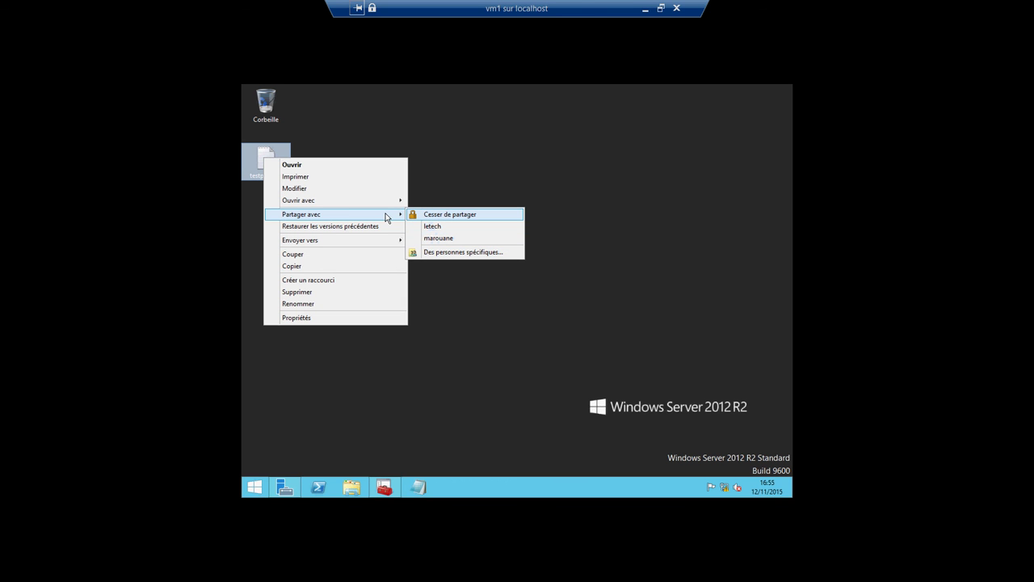
{"action": "left_click", "coordinate": [438, 204]}
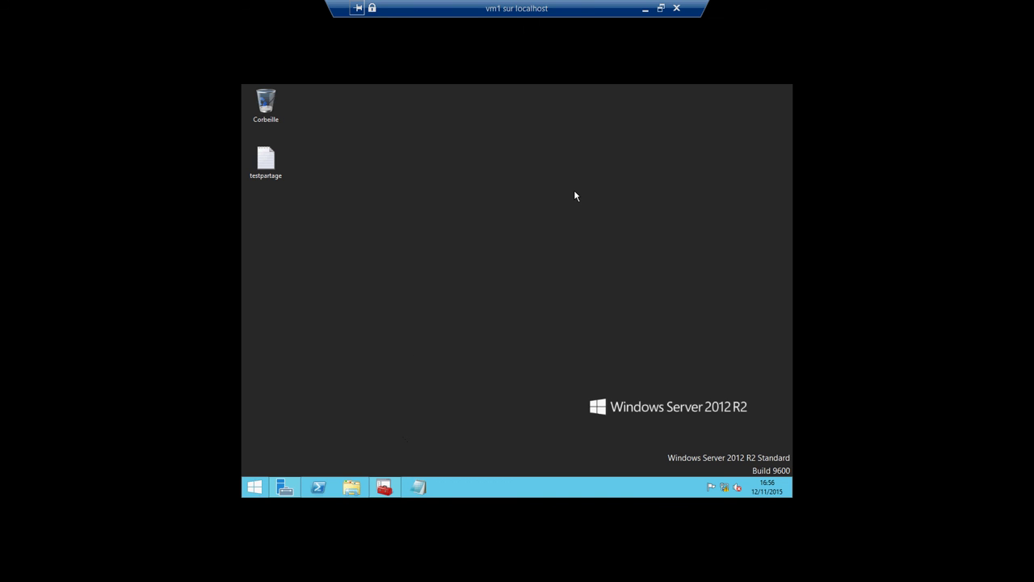
Step: Switch from vm1 to the vm2 Windows 8 connection and open File Explorer there
{"action": "left_click", "coordinate": [645, 10]}
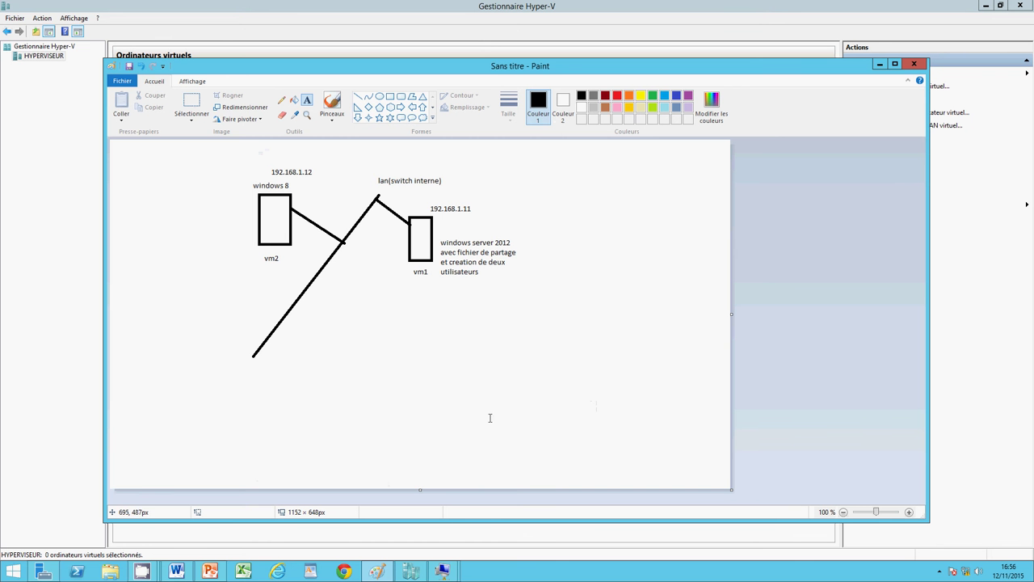
{"action": "left_click", "coordinate": [443, 571]}
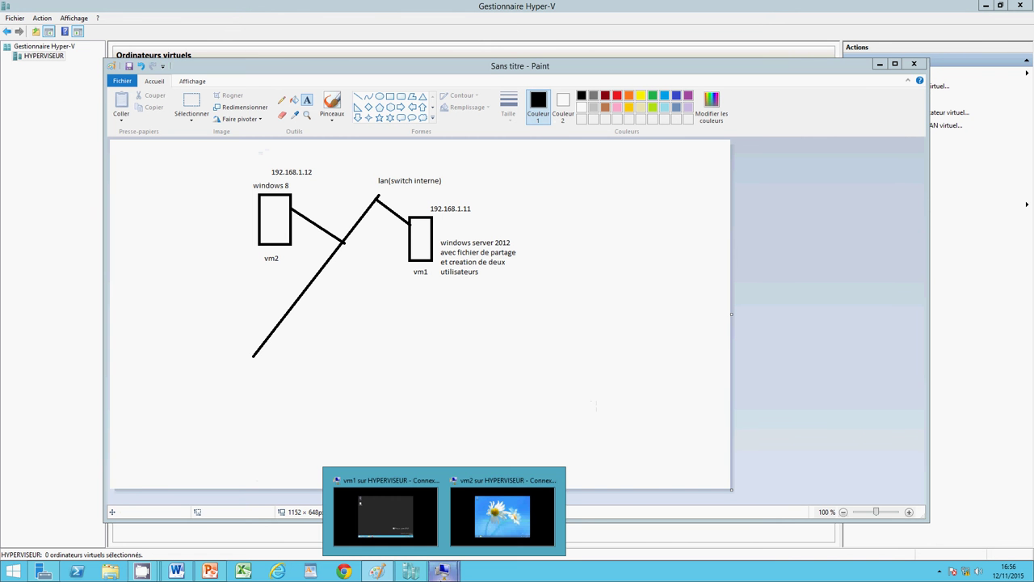
{"action": "left_click", "coordinate": [482, 511]}
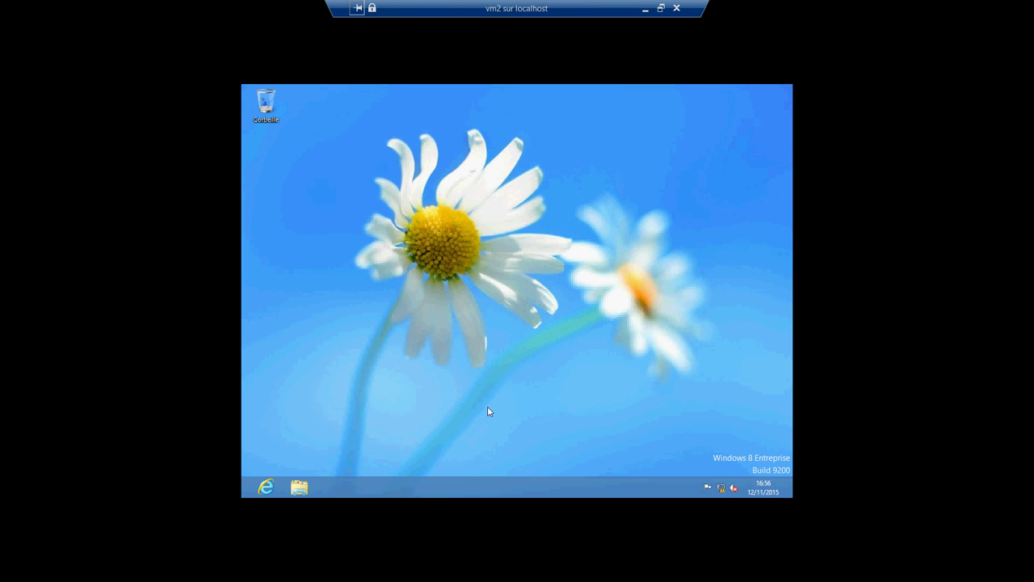
{"action": "left_click", "coordinate": [299, 488]}
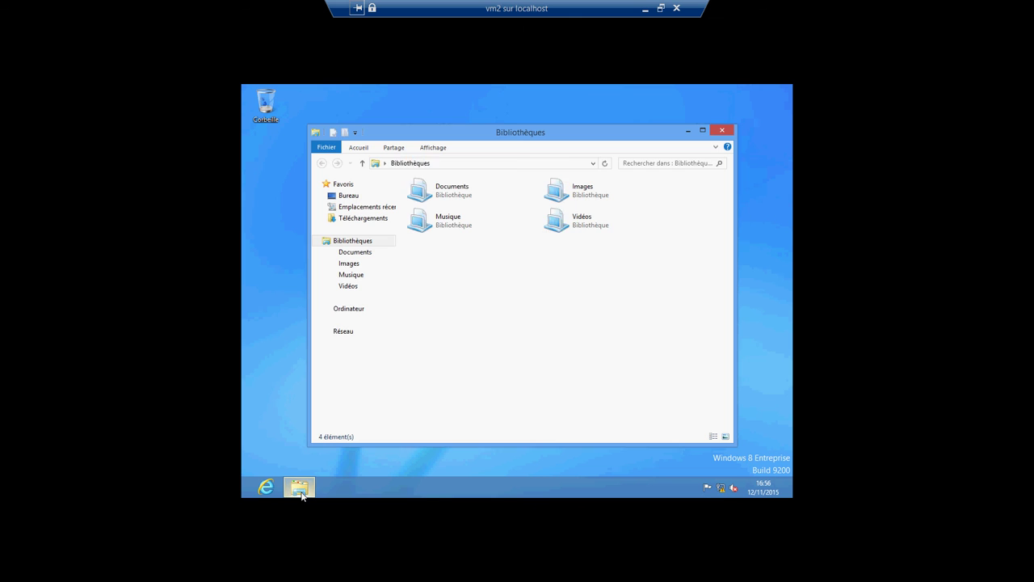
Step: Try to browse to \\vm1 from Réseau in the Windows 8 File Explorer
{"action": "left_click", "coordinate": [343, 330]}
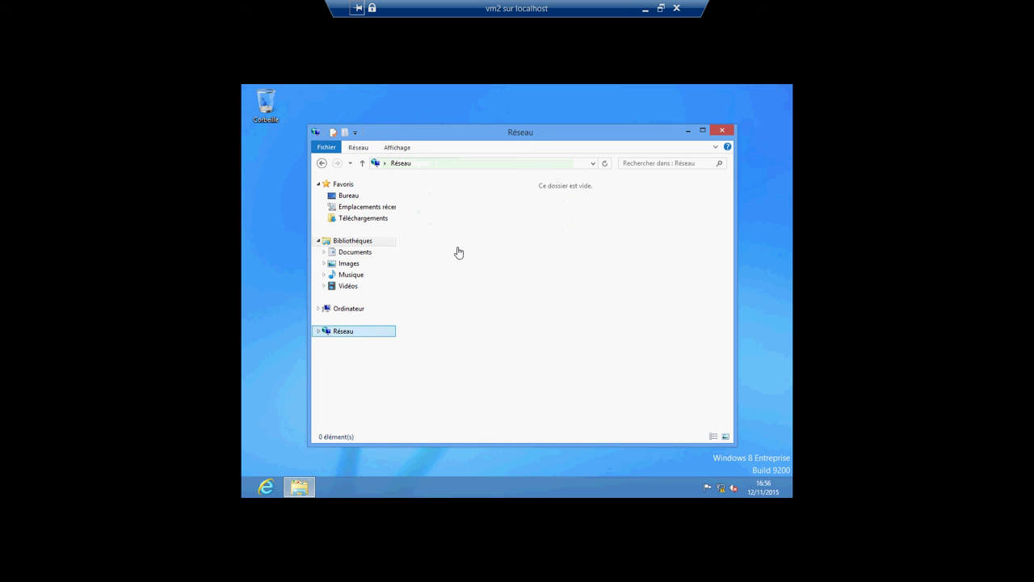
{"action": "left_click", "coordinate": [432, 164]}
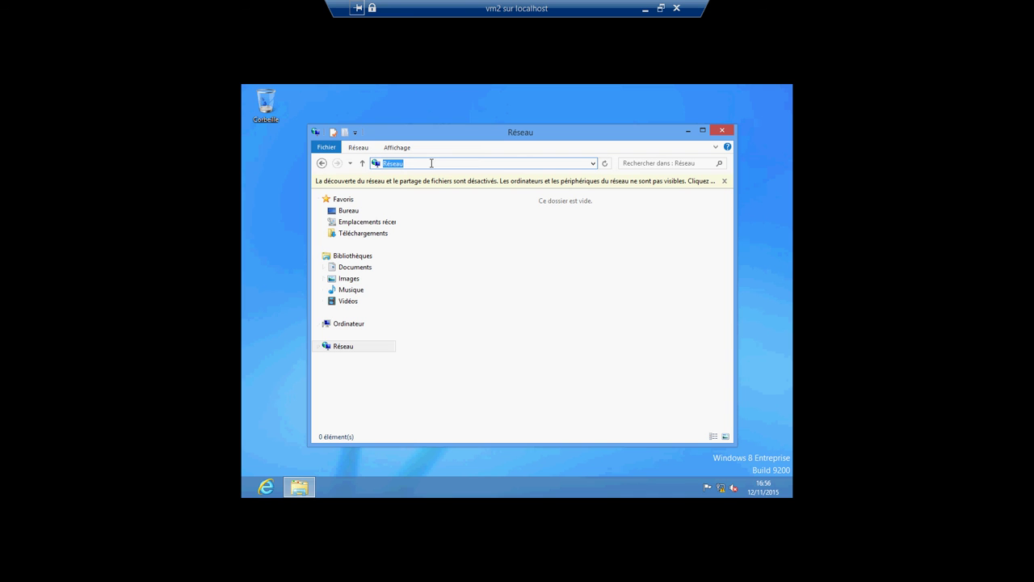
{"action": "type", "text": "\\\\vm1"}
{"action": "key", "text": "ctrl+a"}
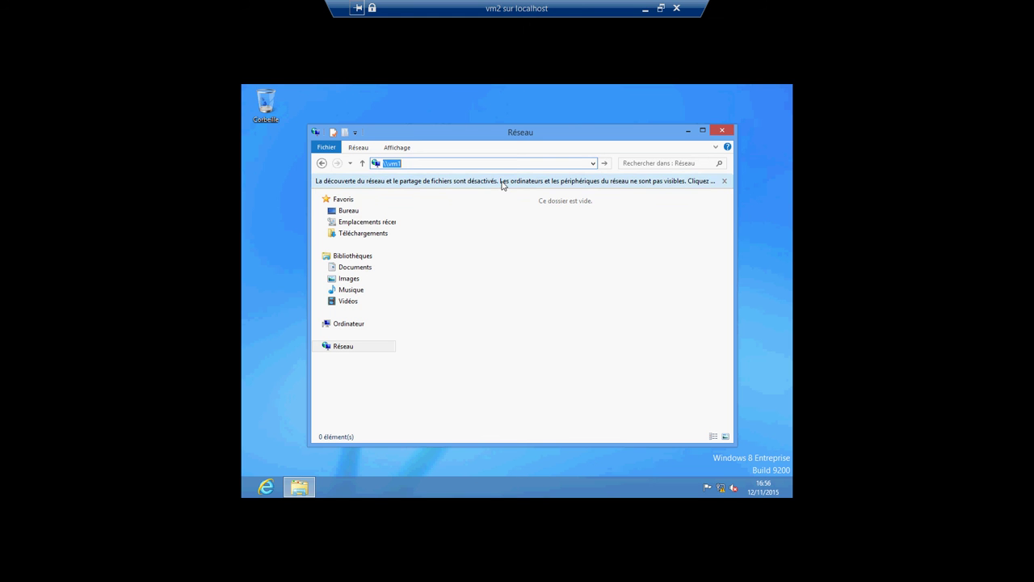
Step: Turn on network discovery as a private network, dismiss the \\vm1 error, and minimise vm2
{"action": "left_click", "coordinate": [504, 184]}
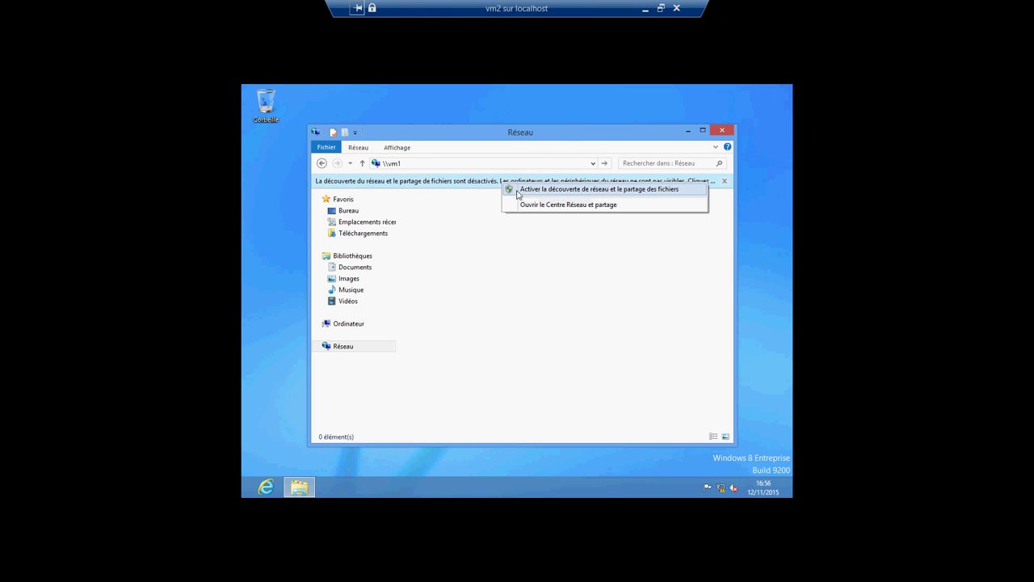
{"action": "left_click", "coordinate": [517, 190]}
{"action": "left_click", "coordinate": [493, 253]}
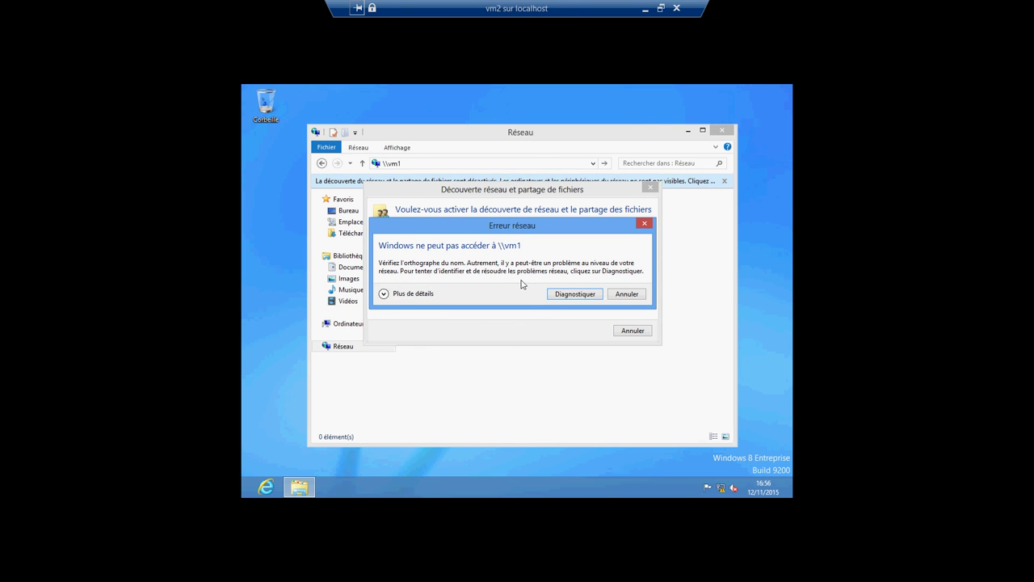
{"action": "left_click", "coordinate": [645, 226]}
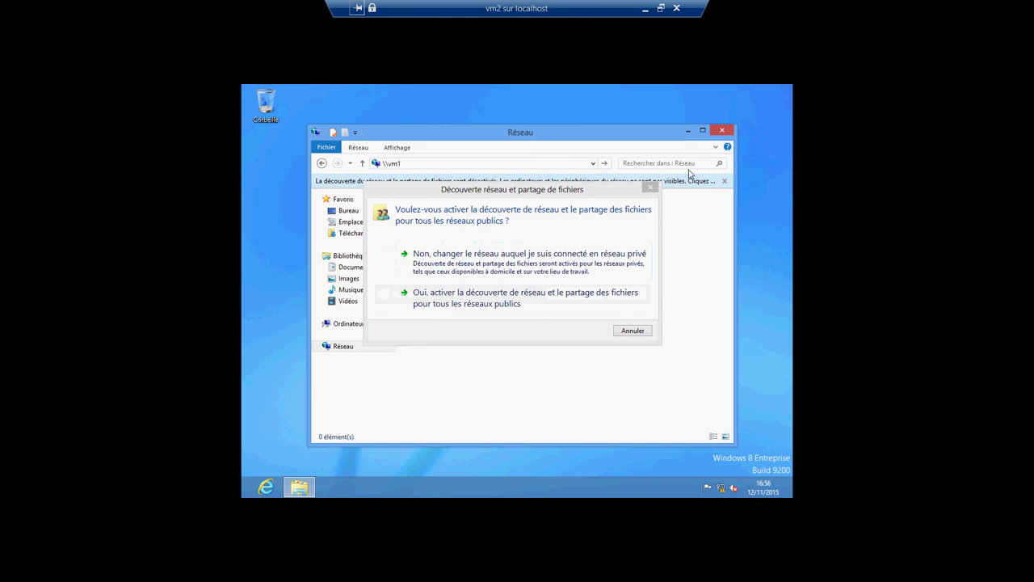
{"action": "left_click", "coordinate": [645, 9]}
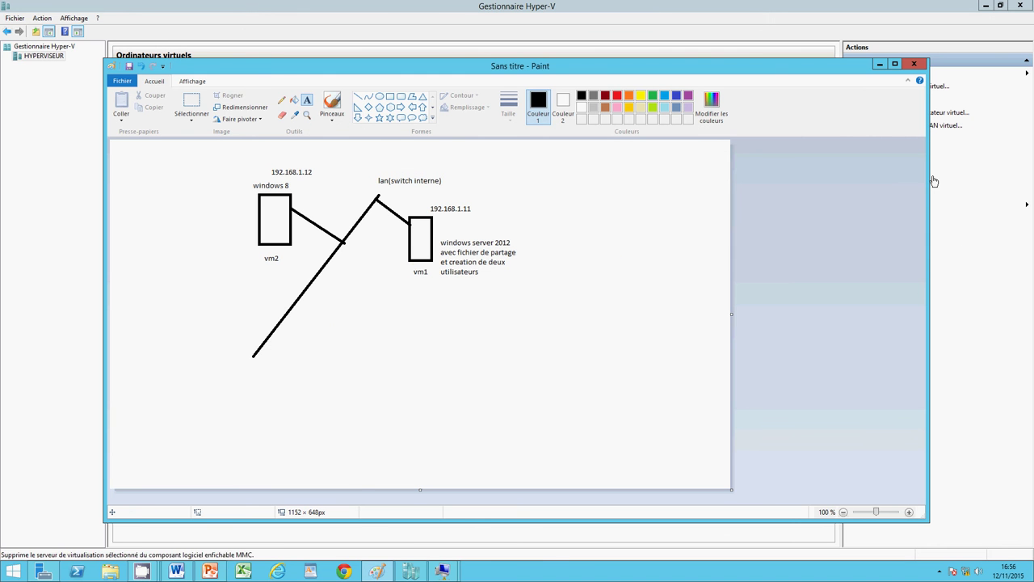
Step: Minimise Paint, Hyper-V Manager and vm1, then switch to the vm2 connection
{"action": "left_click", "coordinate": [880, 64]}
{"action": "left_click", "coordinate": [987, 7]}
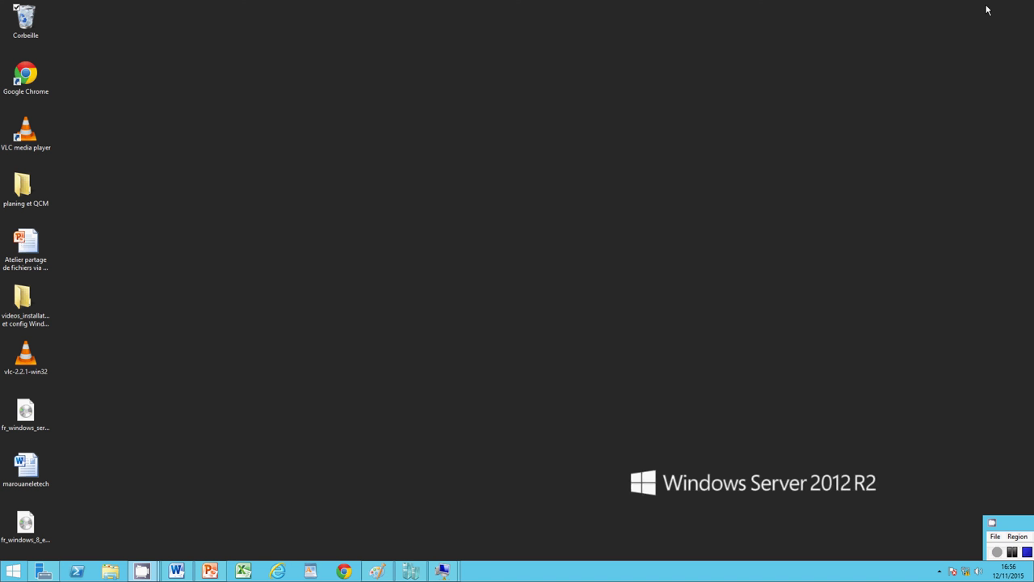
{"action": "left_click", "coordinate": [1012, 551]}
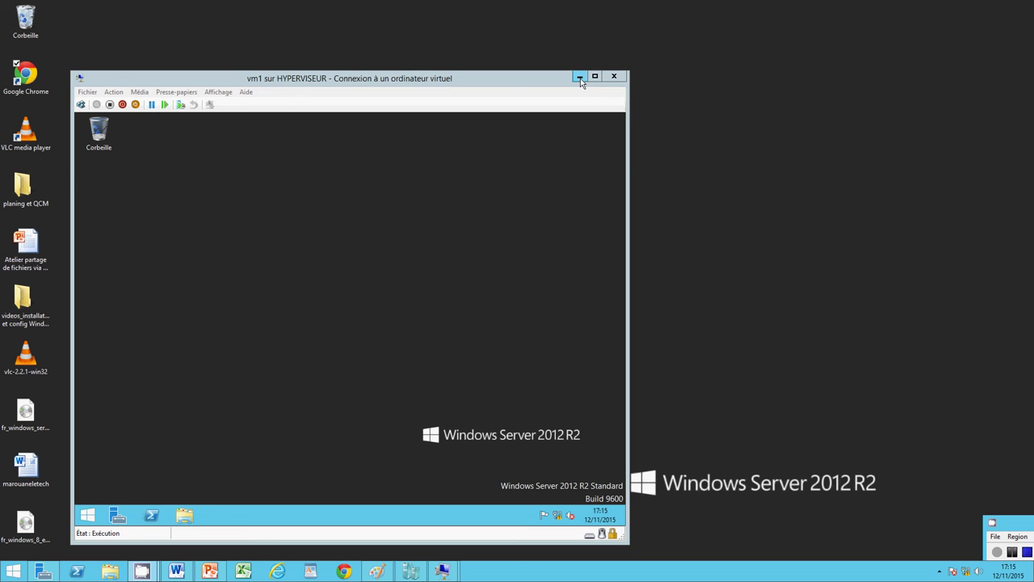
{"action": "left_click", "coordinate": [579, 77]}
{"action": "mouse_move", "coordinate": [442, 571]}
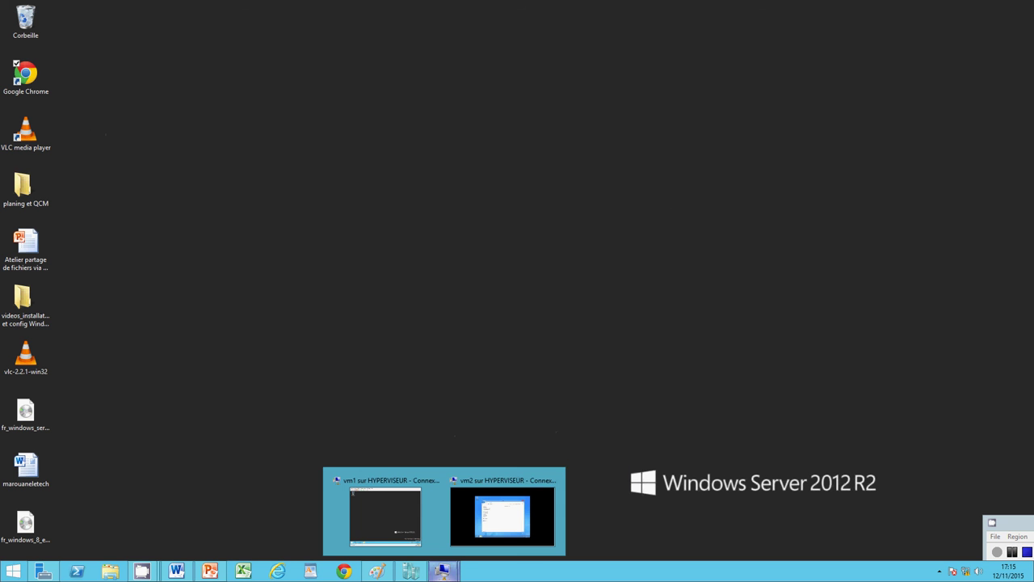
{"action": "left_click", "coordinate": [477, 530]}
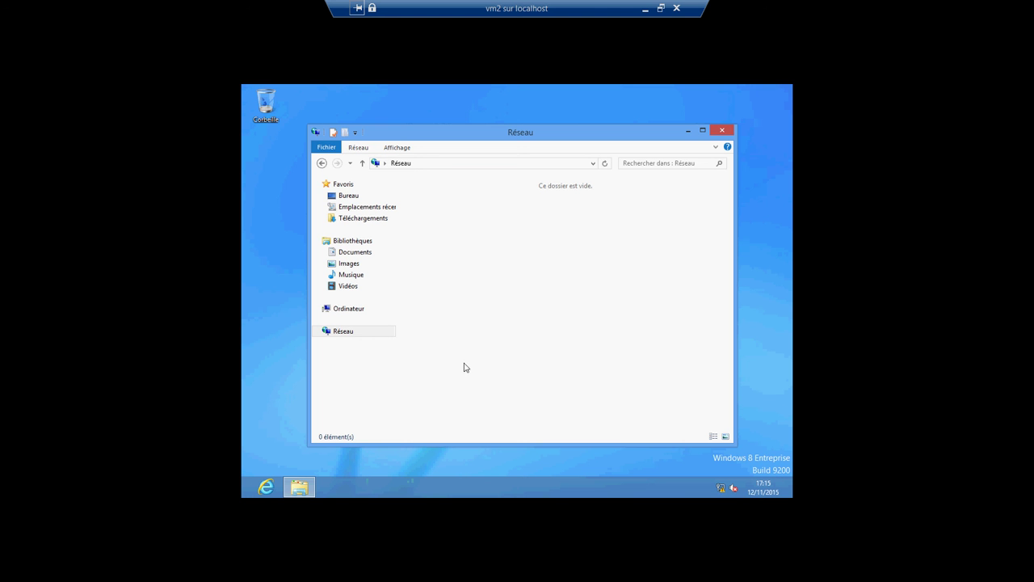
Step: Start entering the \\vm1 address in Réseau's address bar
{"action": "left_click", "coordinate": [345, 331]}
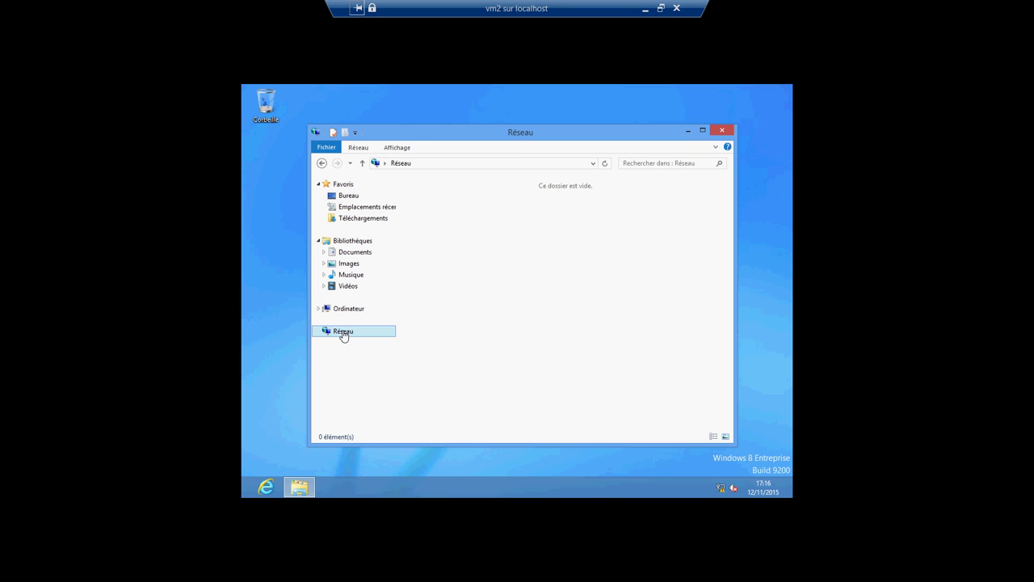
{"action": "left_click", "coordinate": [425, 168]}
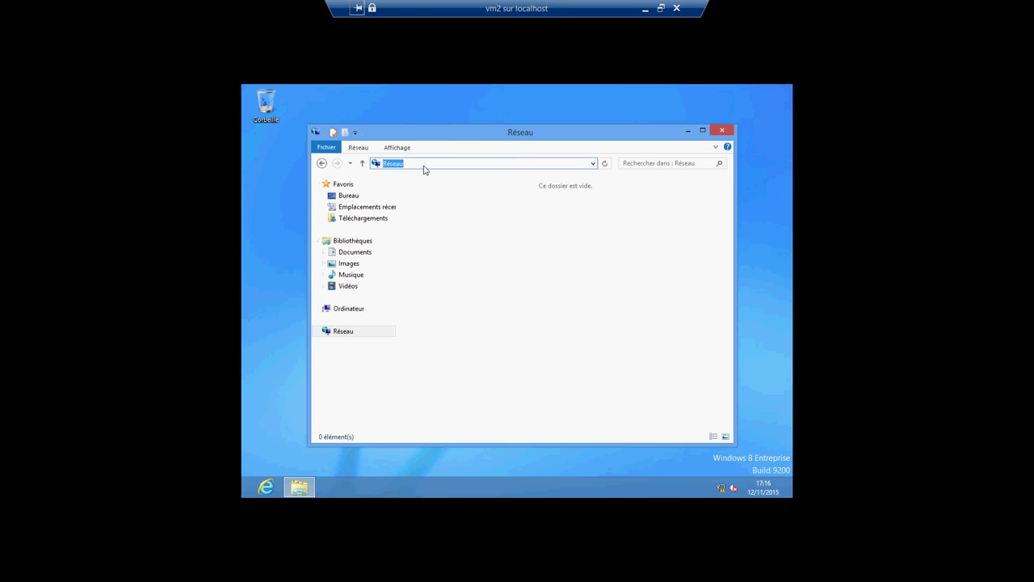
{"action": "type", "text": "\\\\vm"}
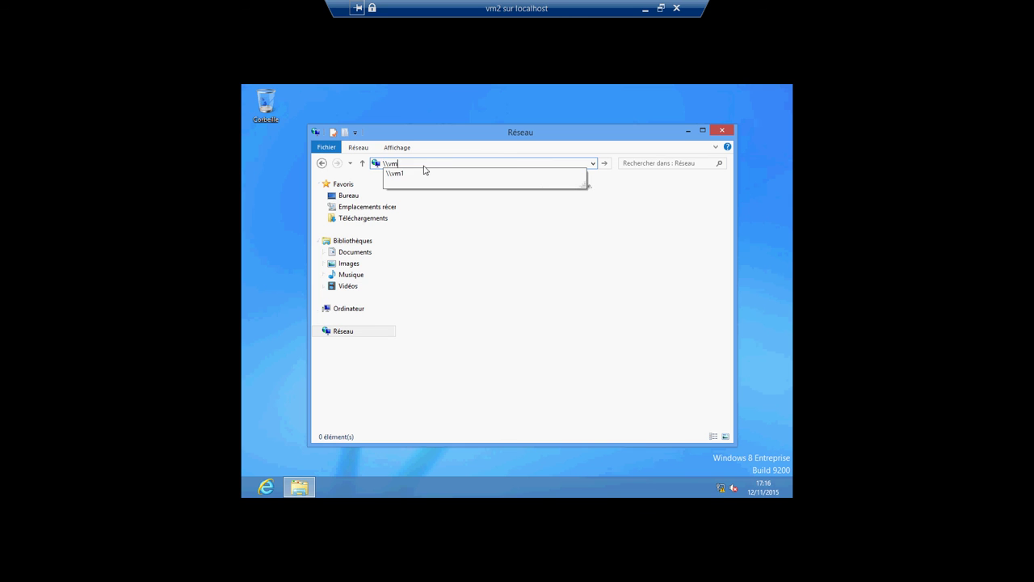
{"action": "key", "text": "Return"}
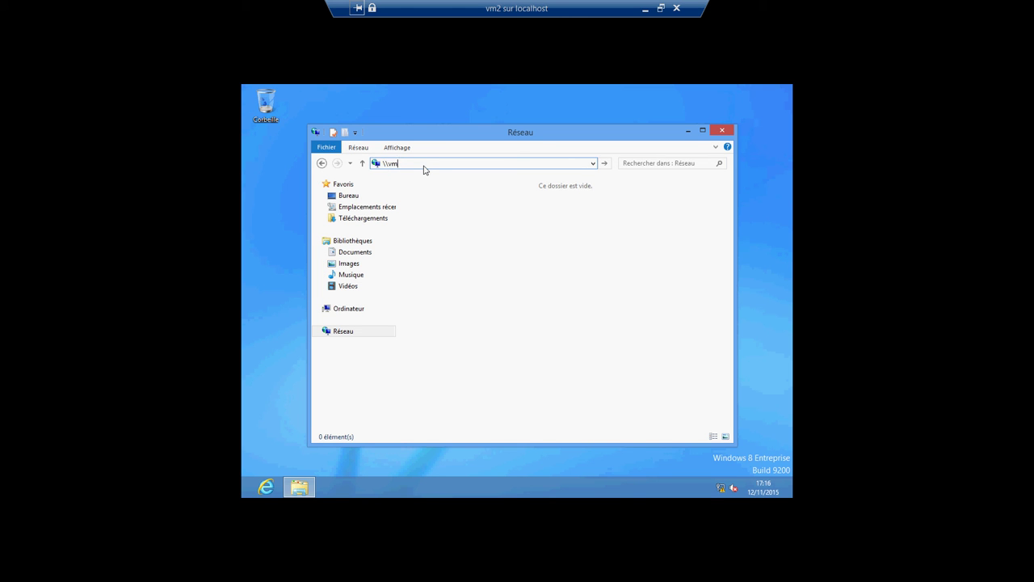
Step: Go to \\vm1 and sign in as administrateur with the administrator password
{"action": "type", "text": "1"}
{"action": "key", "text": "Return"}
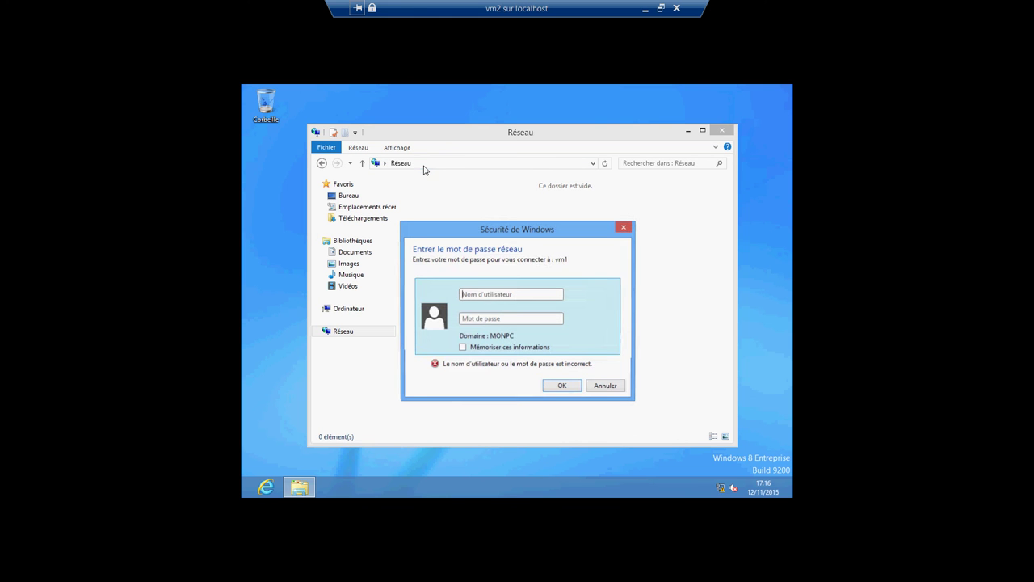
{"action": "left_click", "coordinate": [482, 293]}
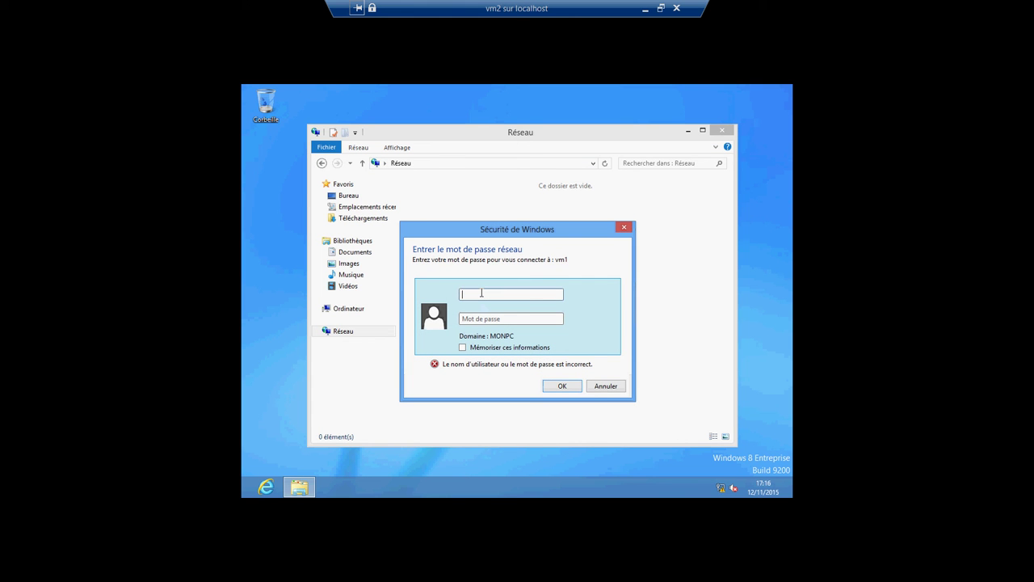
{"action": "type", "text": "admin"}
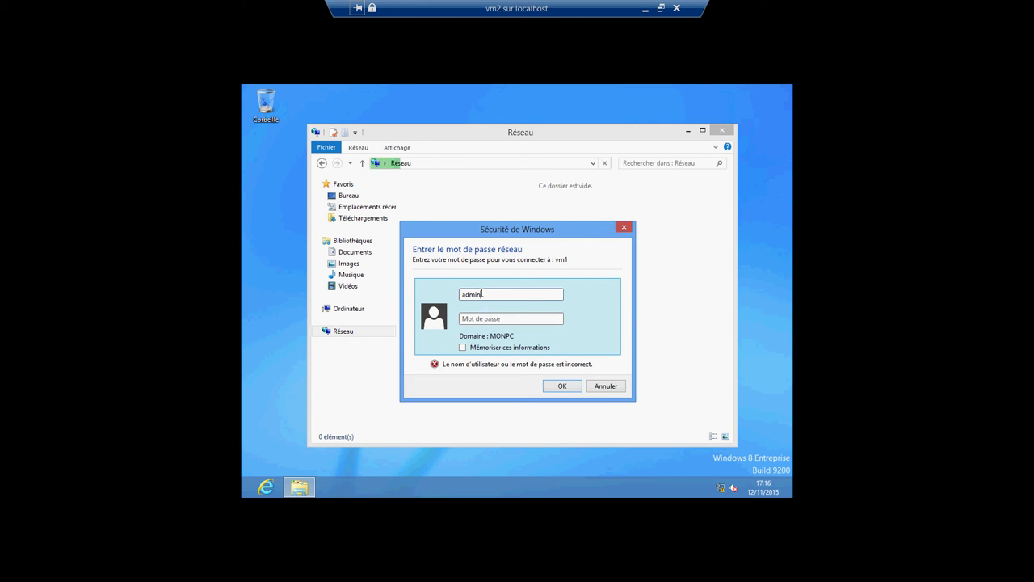
{"action": "type", "text": "istrateur"}
{"action": "left_click", "coordinate": [516, 318]}
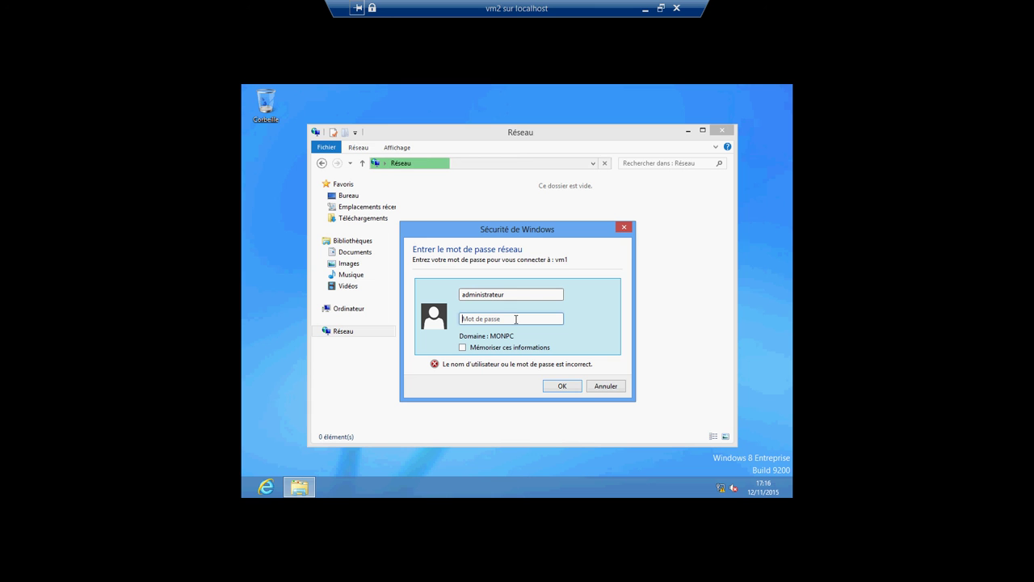
{"action": "type", "text": "•••••••"}
{"action": "key", "text": "Return"}
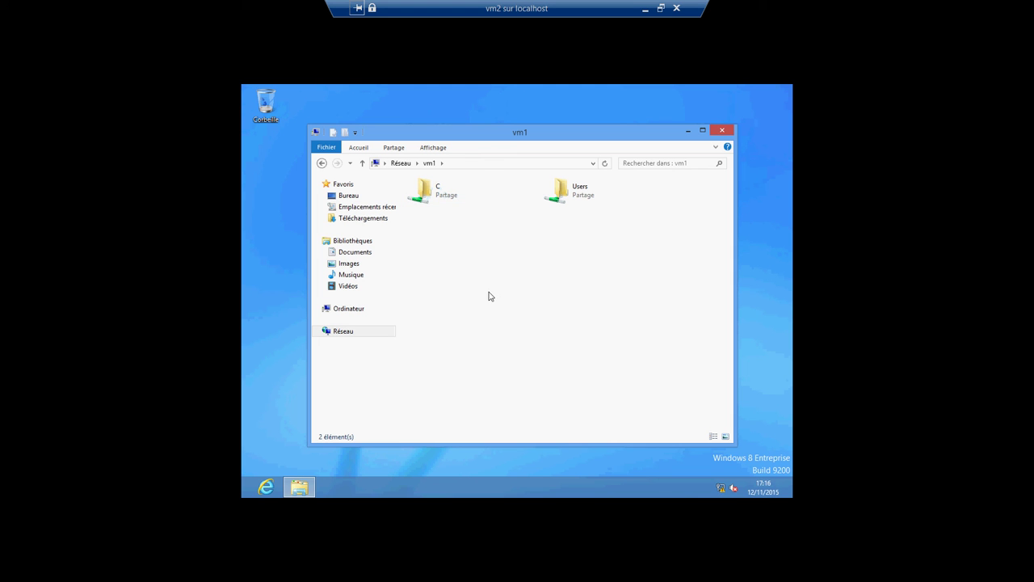
Step: Open testpartage from vm1's C share, confirm it reads 'ceci est un test', and close it
{"action": "double_click", "coordinate": [436, 191]}
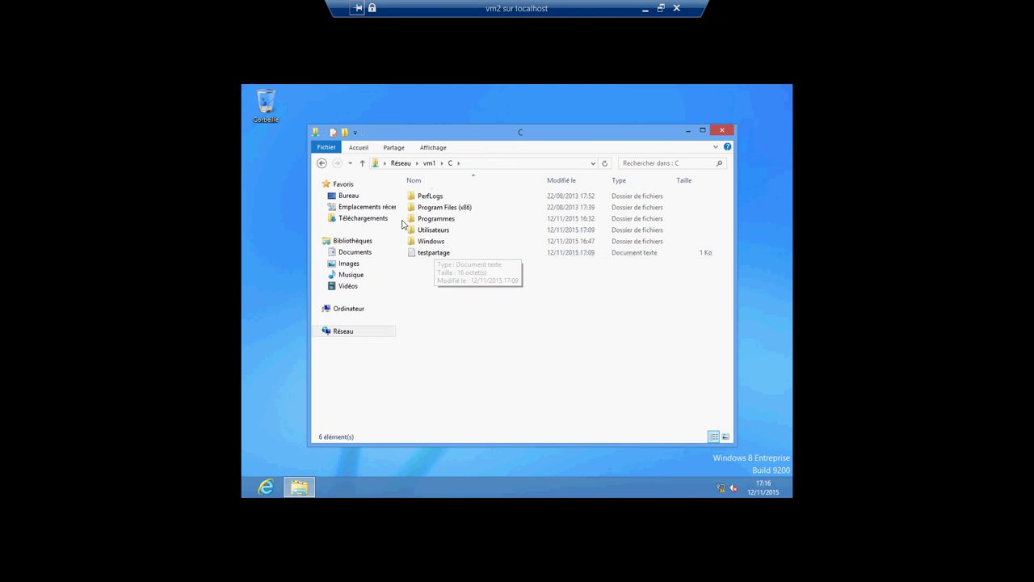
{"action": "left_click", "coordinate": [429, 255]}
{"action": "double_click", "coordinate": [429, 256]}
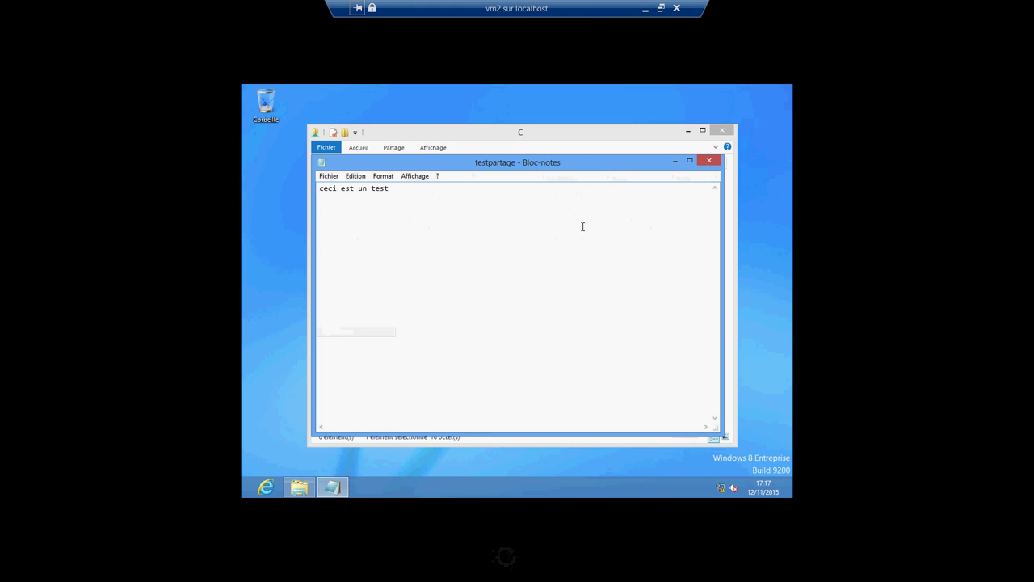
{"action": "left_click", "coordinate": [709, 160]}
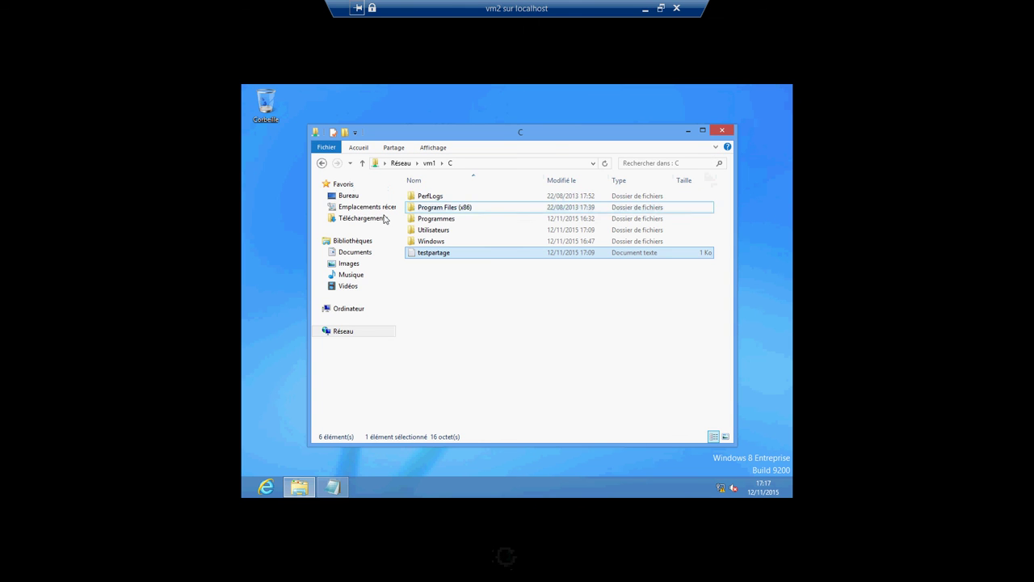
Step: Browse Bureau and local disk C:, return to vm1's C share, recheck testpartage, then minimize the VM
{"action": "left_click", "coordinate": [349, 196]}
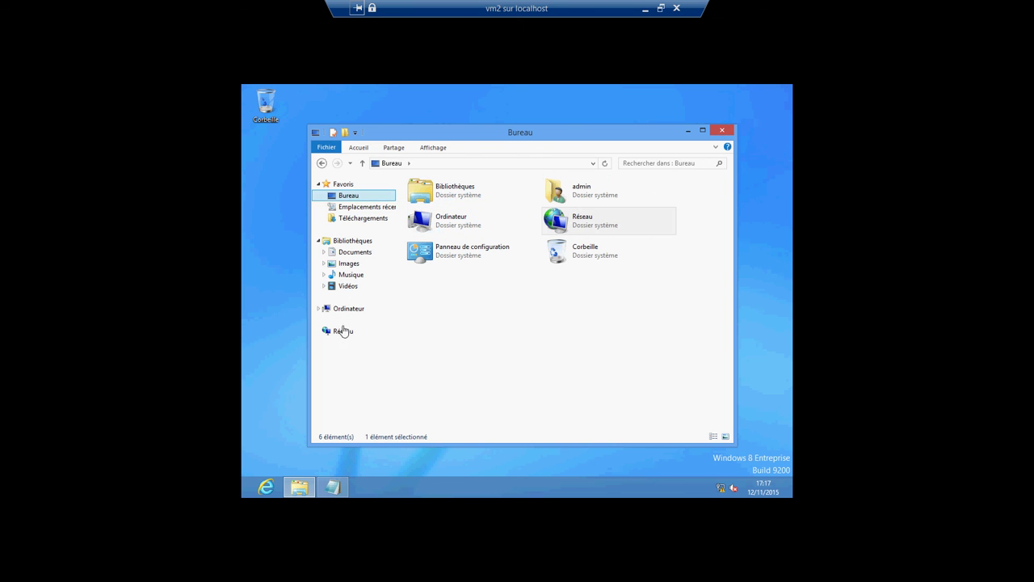
{"action": "left_click", "coordinate": [344, 311]}
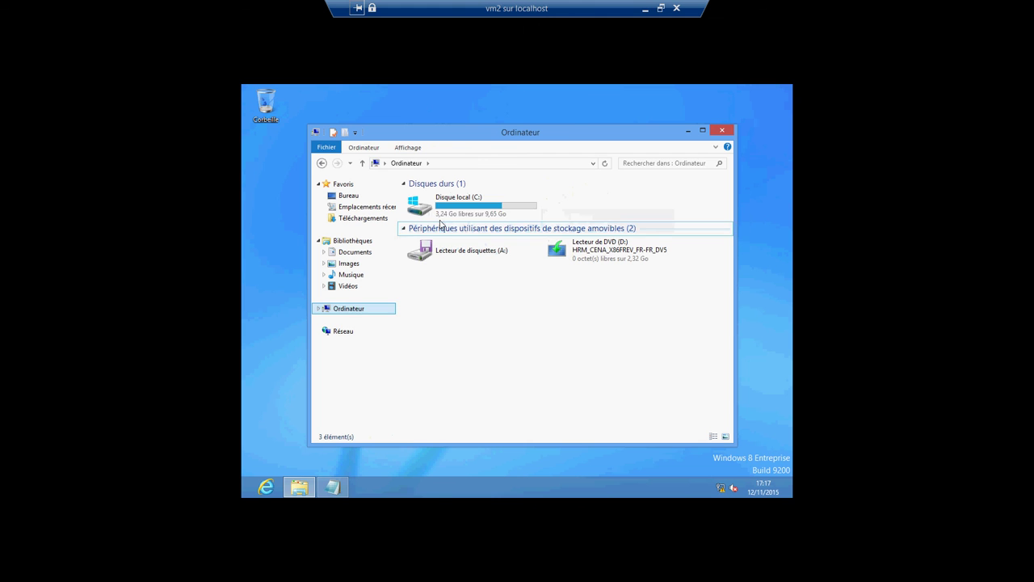
{"action": "left_click", "coordinate": [443, 212]}
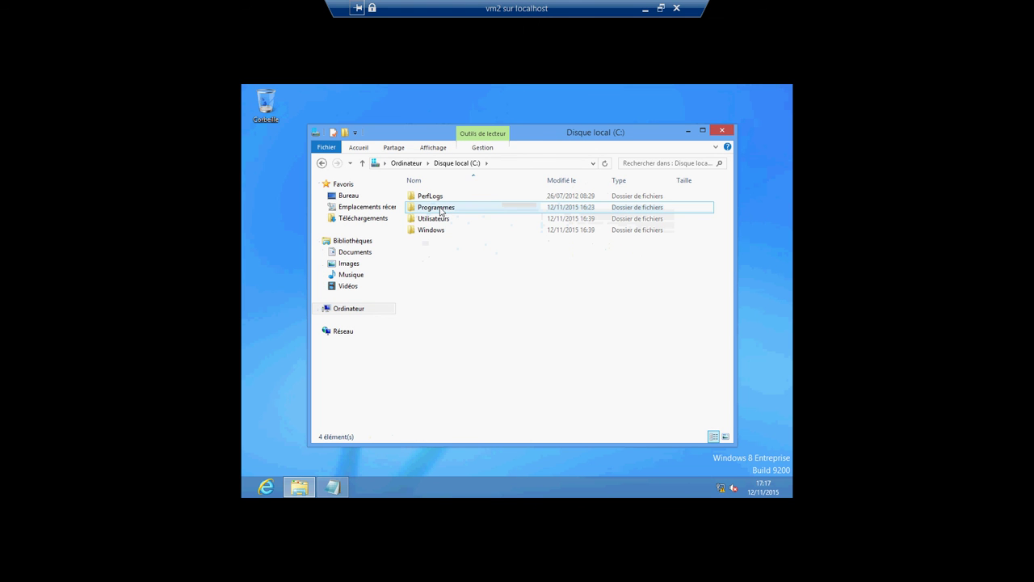
{"action": "left_click", "coordinate": [320, 167]}
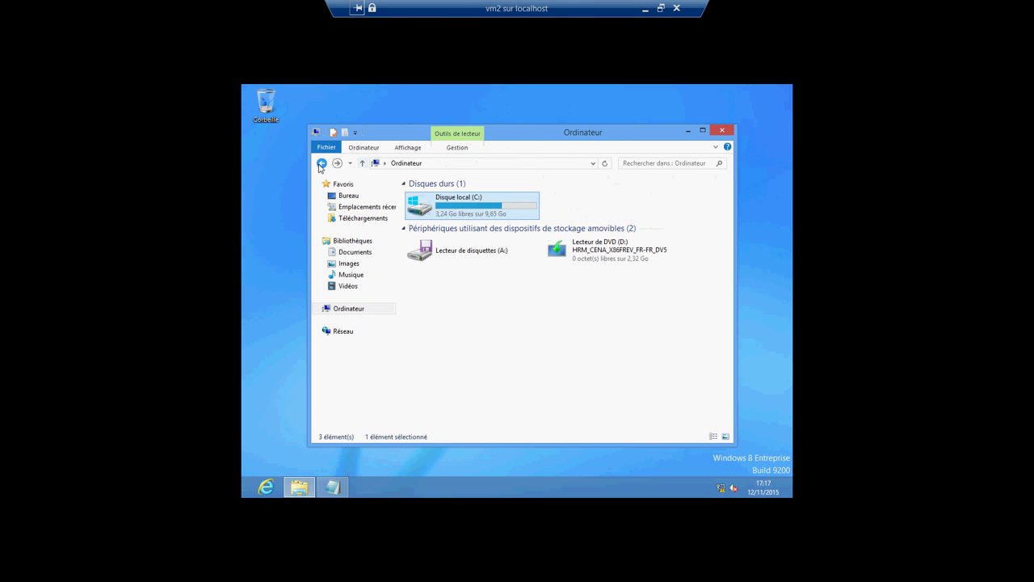
{"action": "left_click", "coordinate": [320, 167]}
{"action": "left_click", "coordinate": [320, 168]}
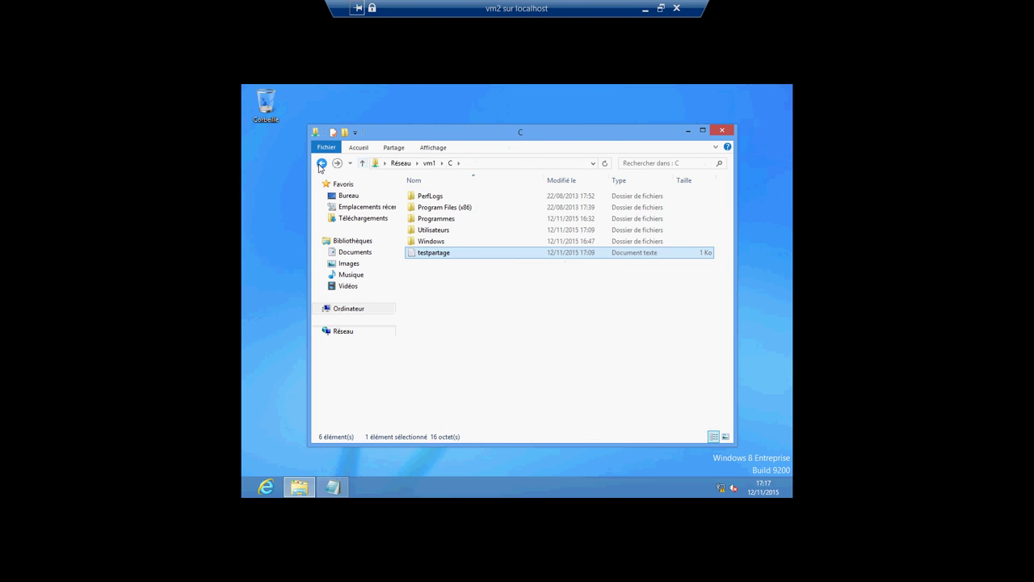
{"action": "double_click", "coordinate": [428, 252]}
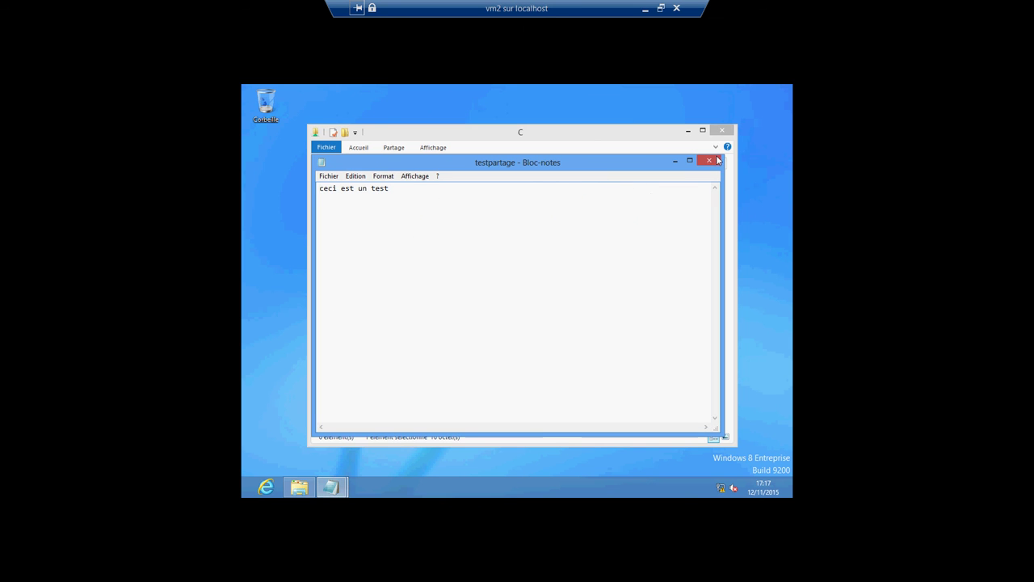
{"action": "left_click", "coordinate": [710, 161]}
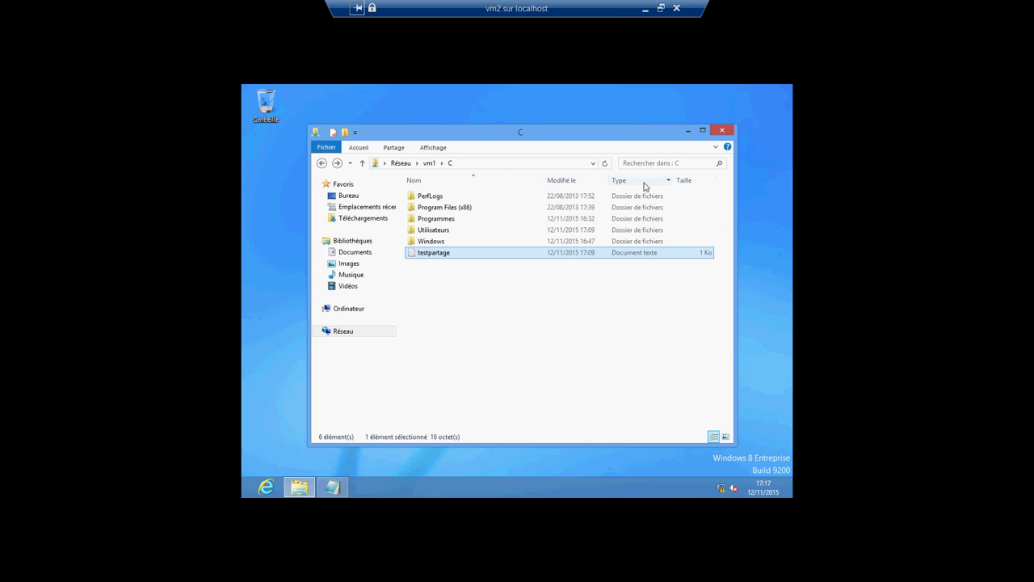
{"action": "left_click", "coordinate": [646, 8]}
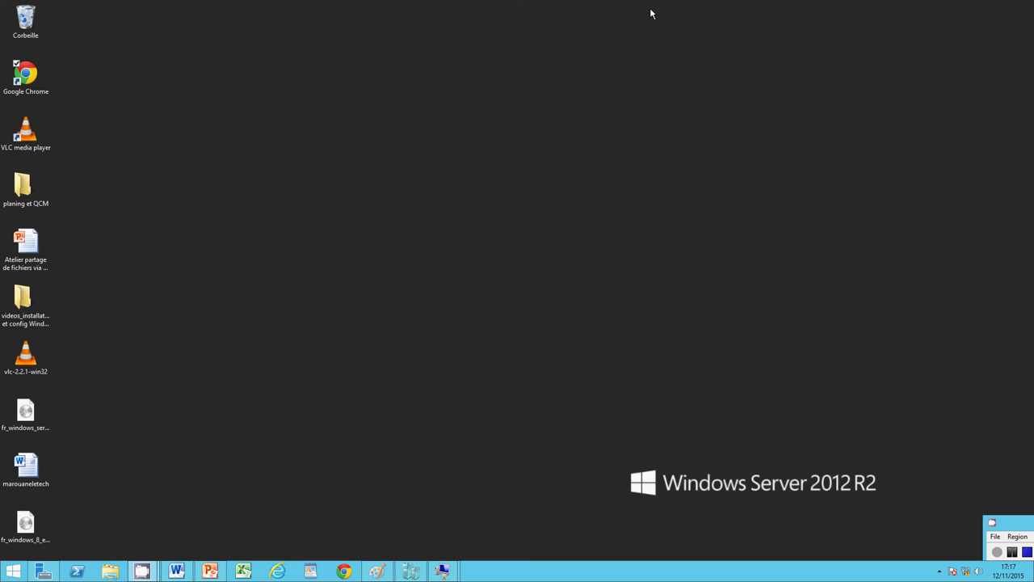
Step: Bring the Paint network diagram forward, then switch to the vm1 connection window
{"action": "left_click", "coordinate": [377, 571]}
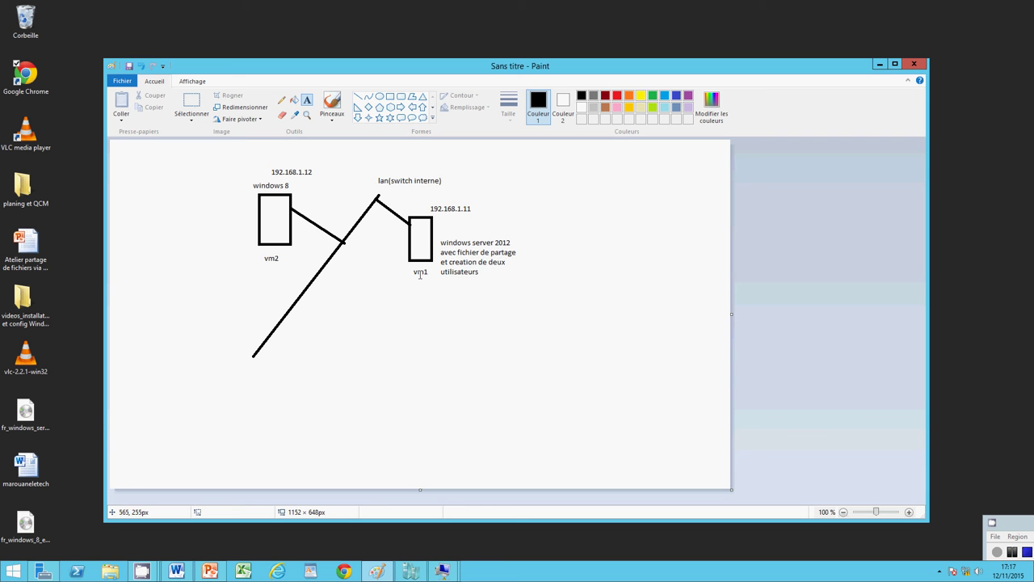
{"action": "mouse_move", "coordinate": [442, 571]}
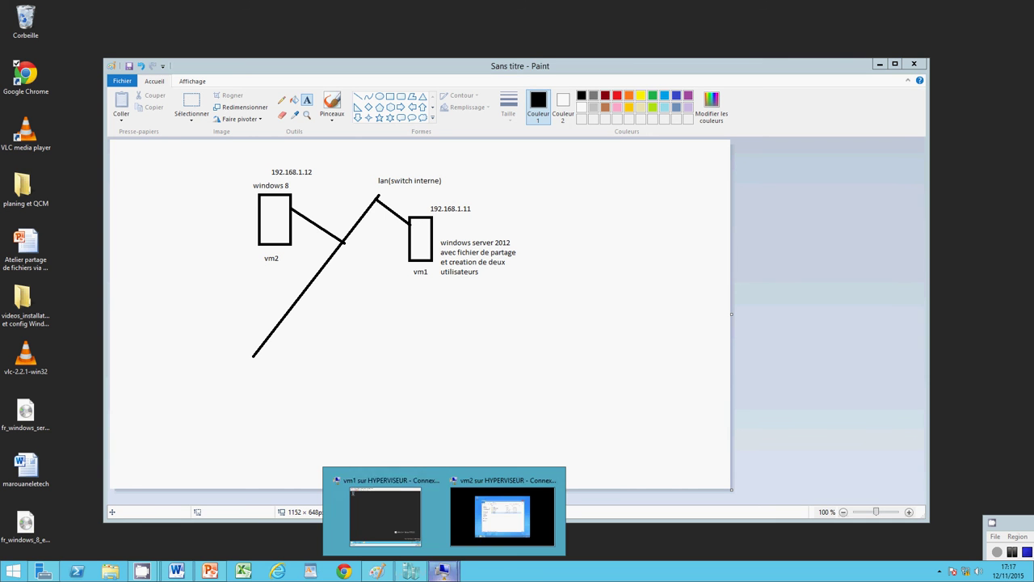
{"action": "left_click", "coordinate": [375, 533]}
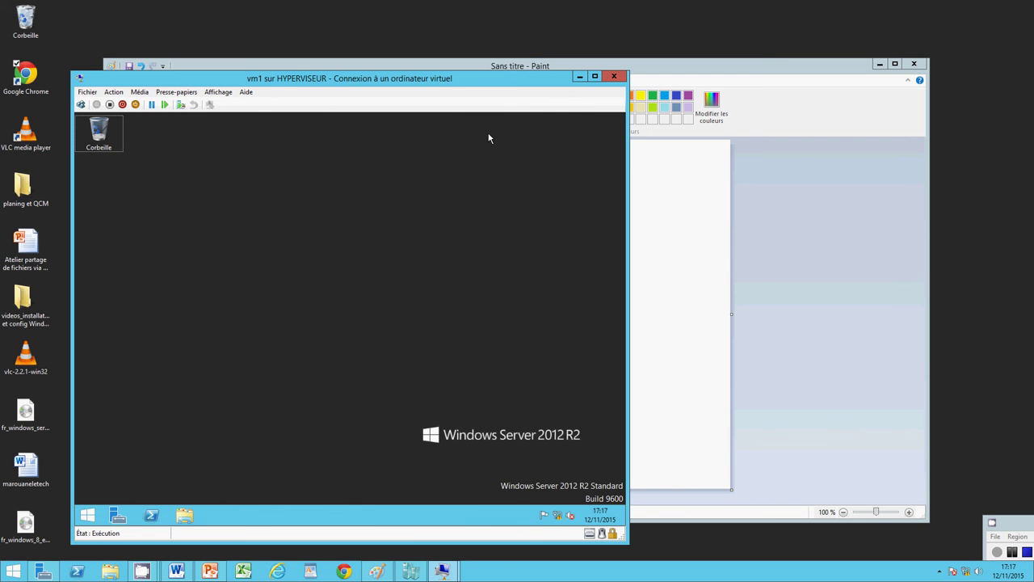
Step: Switch user on vm1 and sign in with the second user account
{"action": "left_click", "coordinate": [81, 105]}
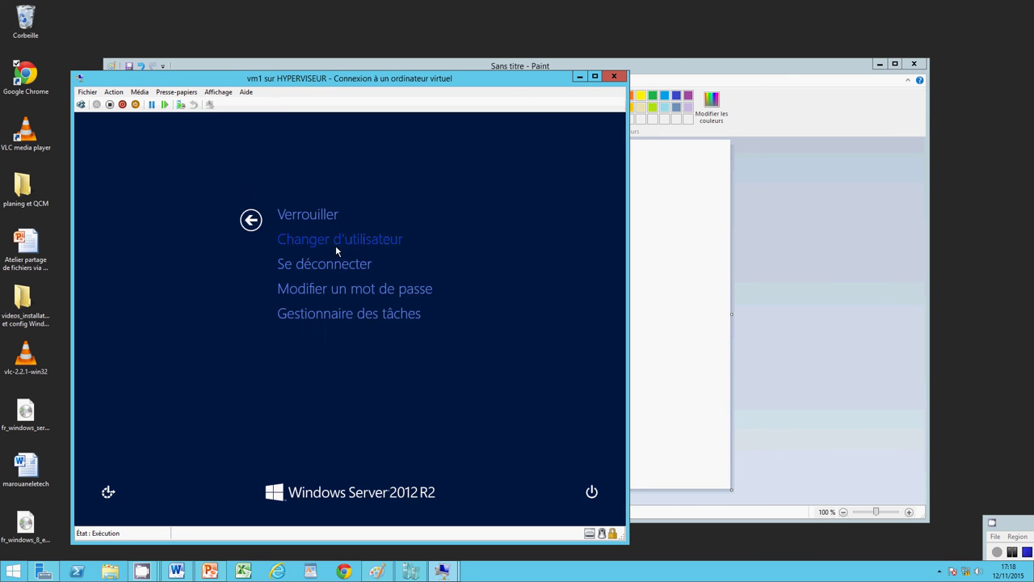
{"action": "left_click", "coordinate": [335, 244]}
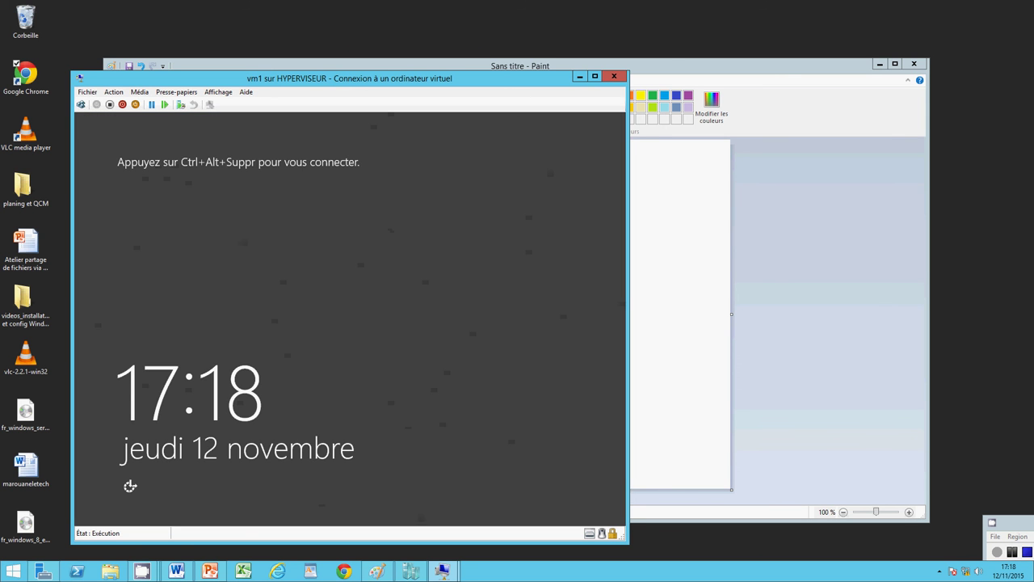
{"action": "left_click", "coordinate": [83, 106]}
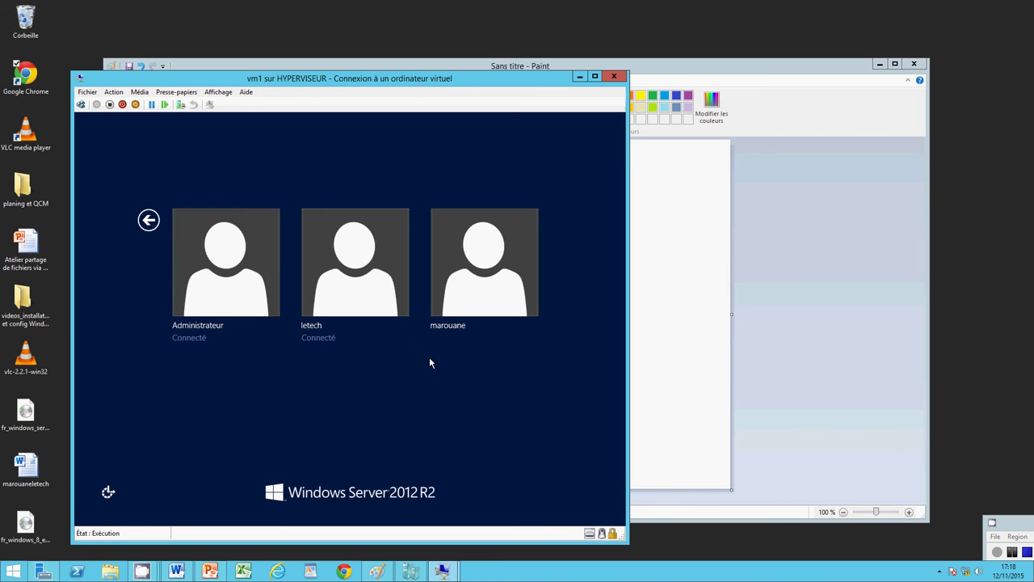
{"action": "left_click", "coordinate": [385, 293]}
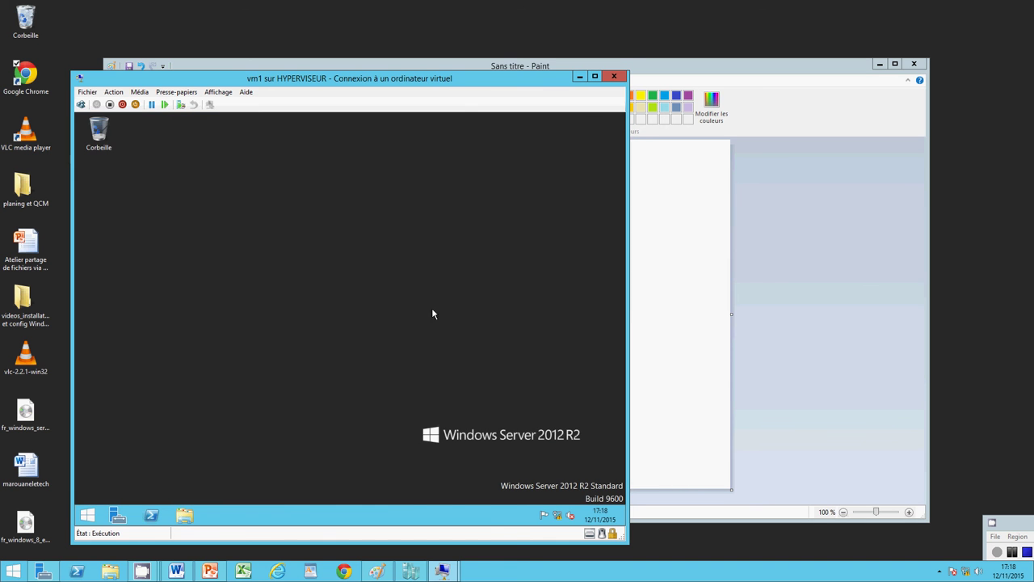
Step: Maximize the VM connection window and put the display in full-screen mode
{"action": "left_click", "coordinate": [598, 77]}
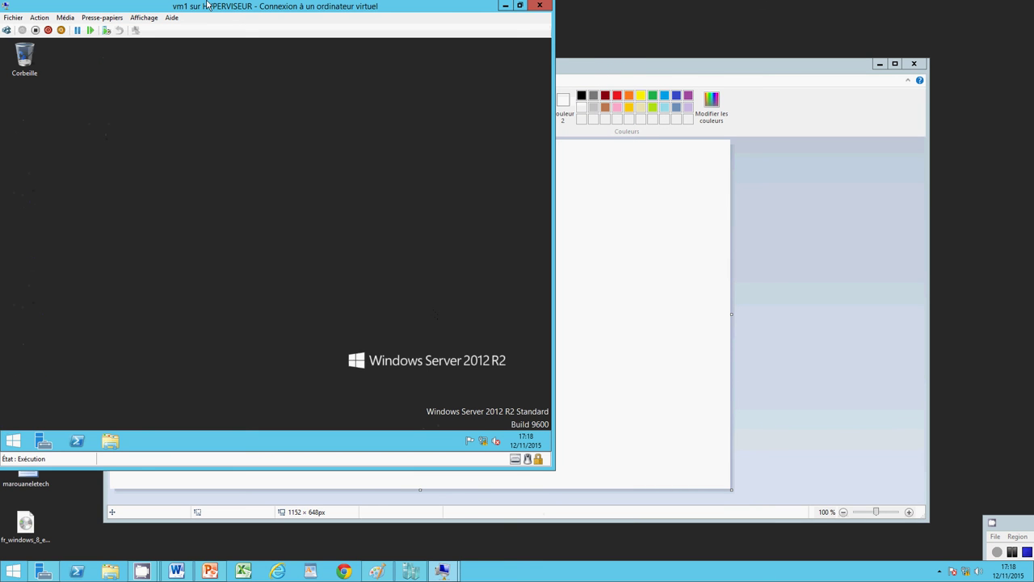
{"action": "left_click", "coordinate": [144, 17]}
{"action": "left_click", "coordinate": [128, 31]}
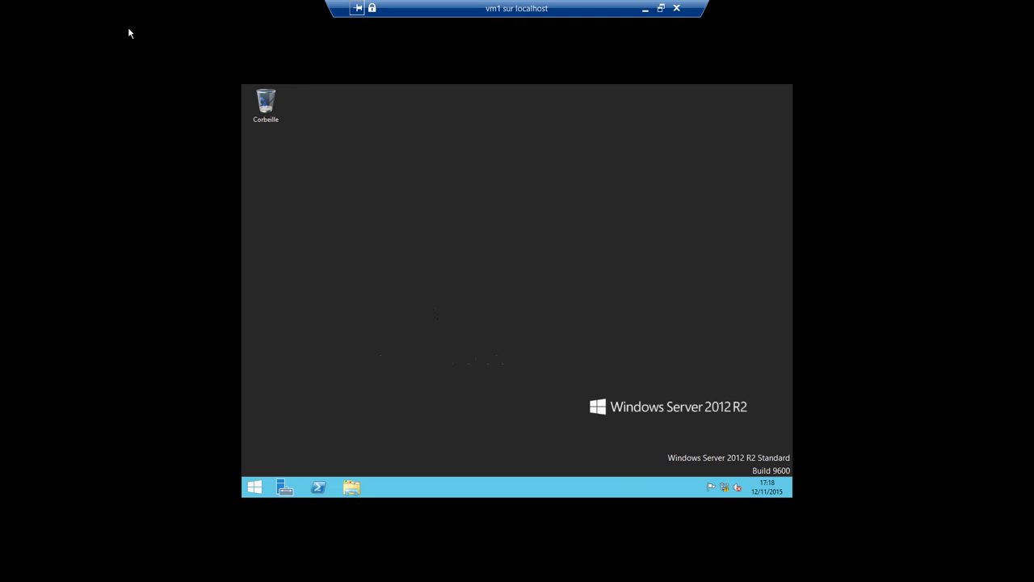
Step: Open testpartage from Disque local (C:) in File Explorer
{"action": "left_click", "coordinate": [356, 488]}
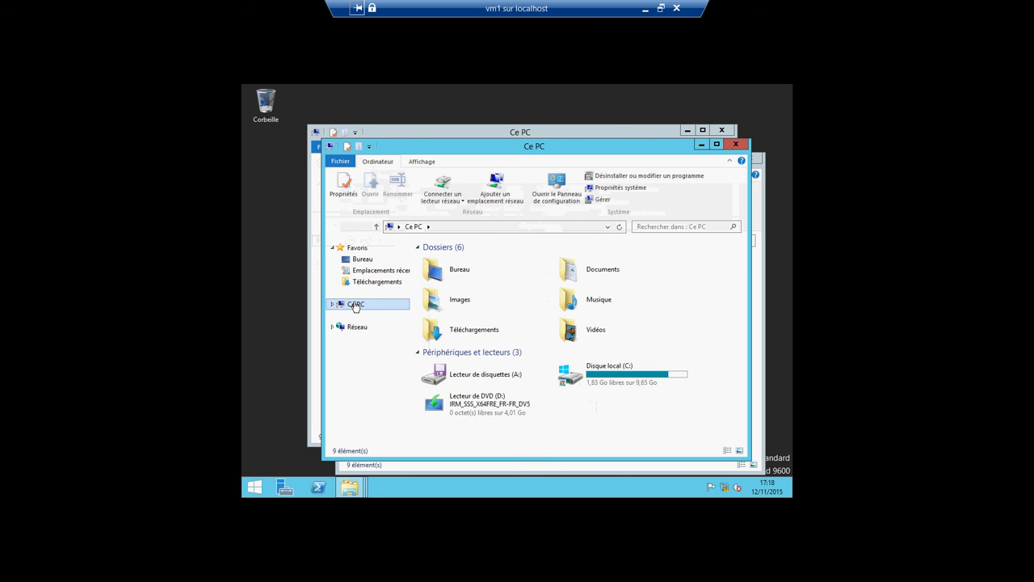
{"action": "left_click", "coordinate": [332, 305]}
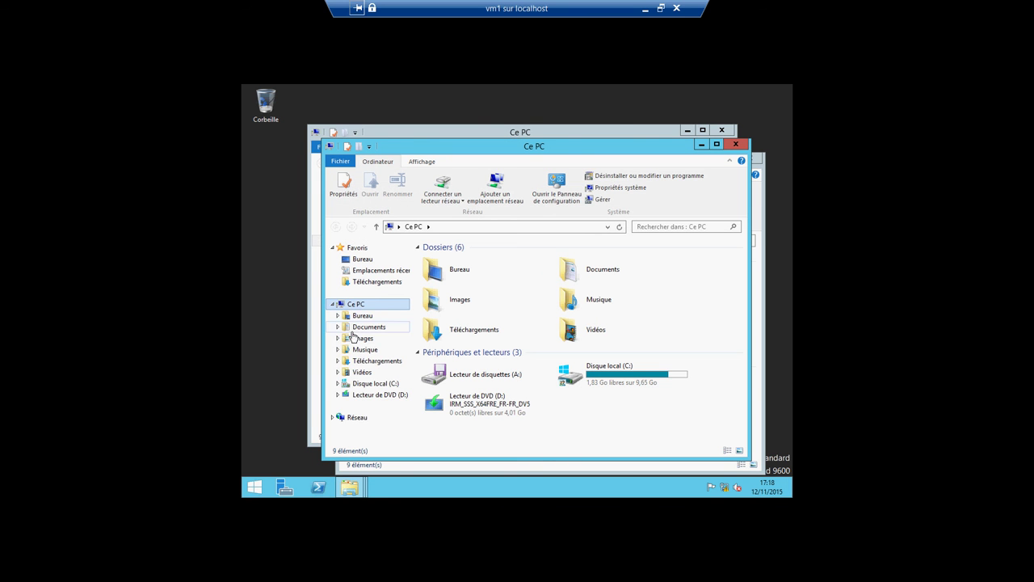
{"action": "left_click", "coordinate": [361, 384]}
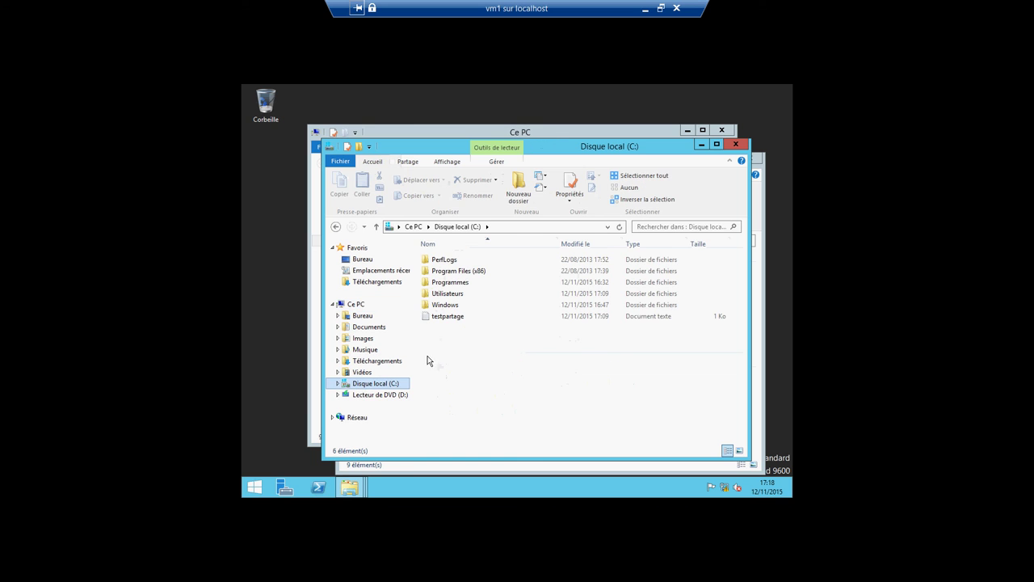
{"action": "double_click", "coordinate": [444, 316]}
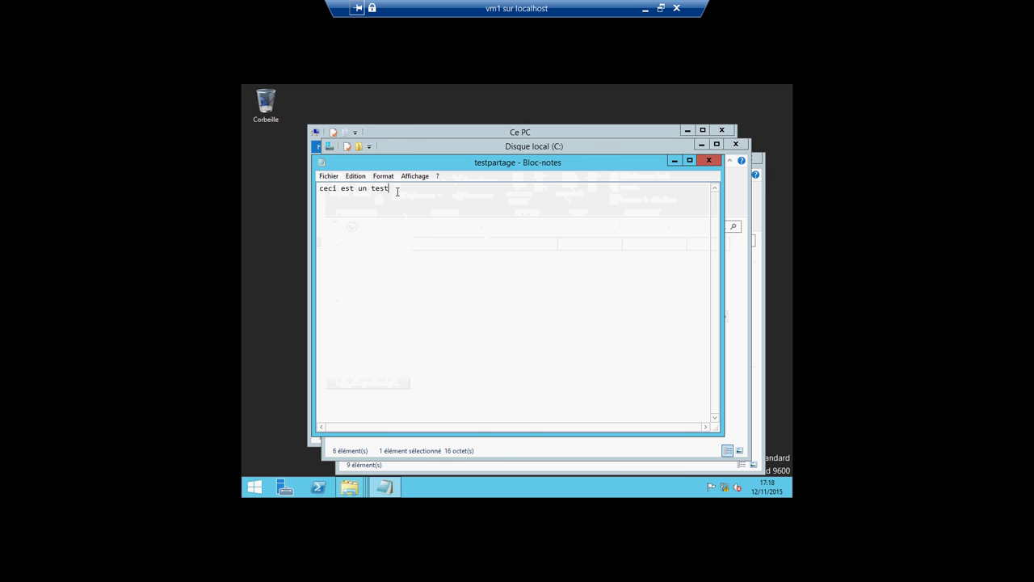
Step: Append 'test' and try saving over testpartage.txt, dismissing the Accès refusé error
{"action": "left_click", "coordinate": [397, 191]}
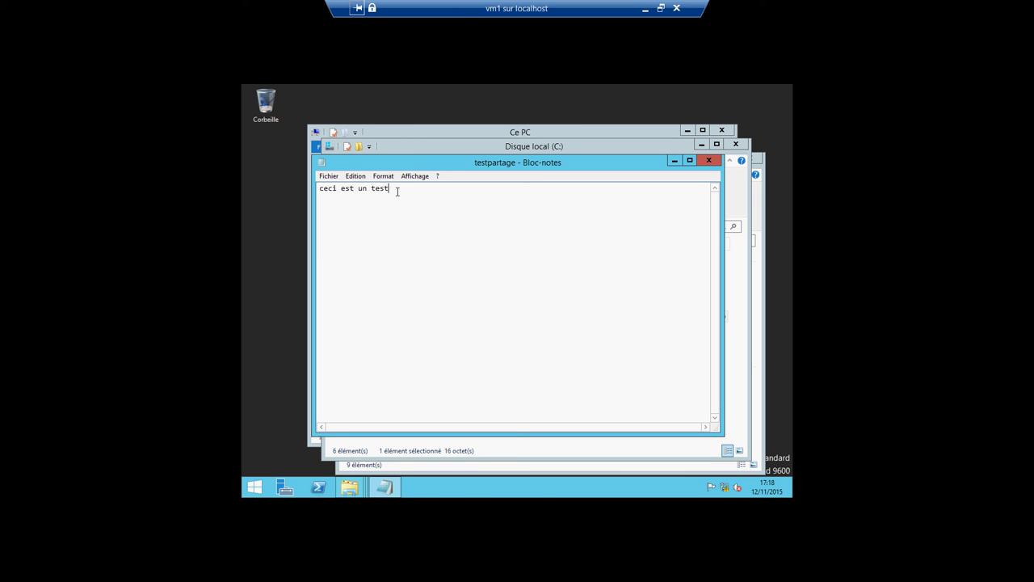
{"action": "type", "text": "test"}
{"action": "left_click", "coordinate": [328, 175]}
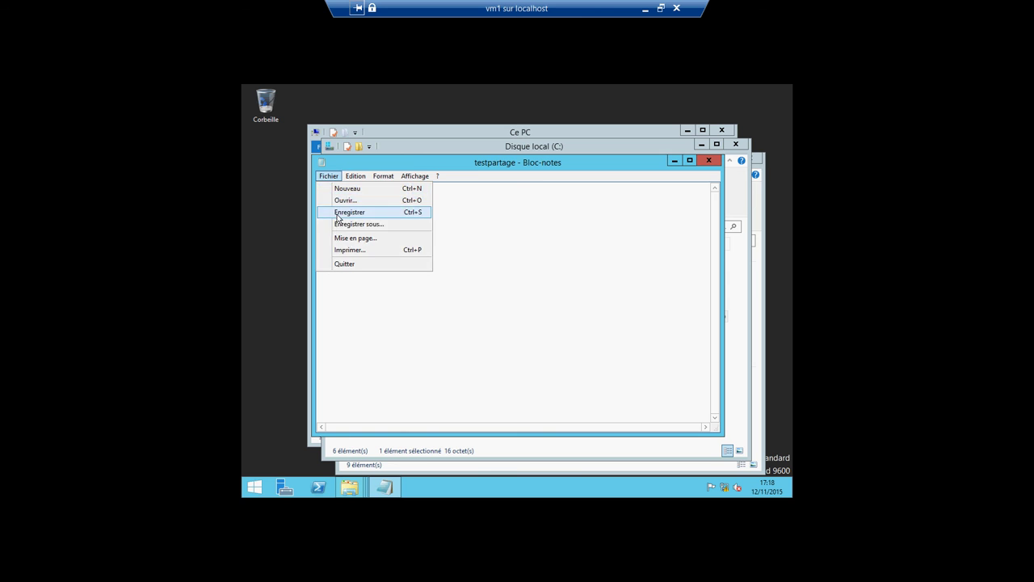
{"action": "left_click", "coordinate": [338, 223]}
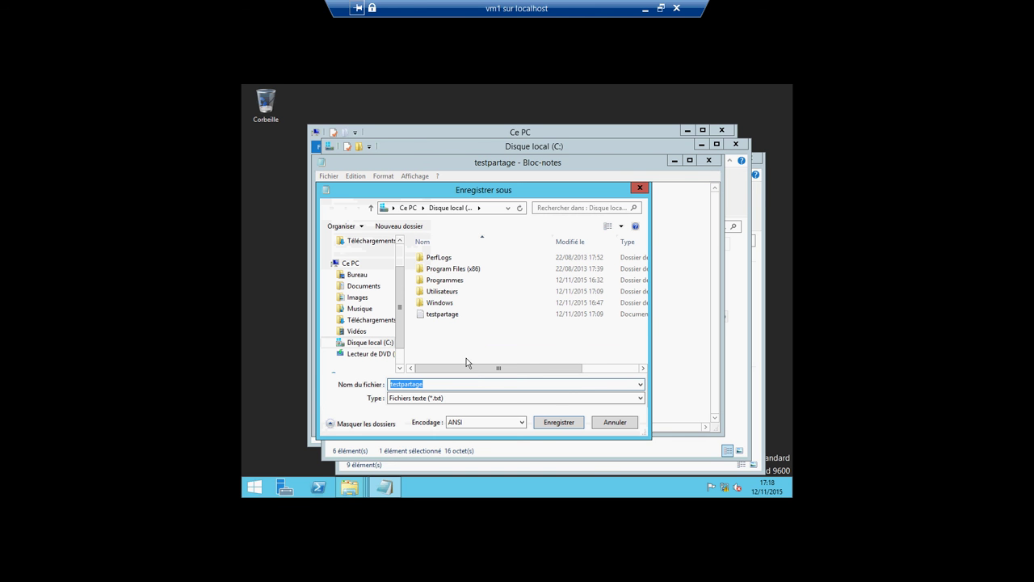
{"action": "left_click", "coordinate": [548, 424]}
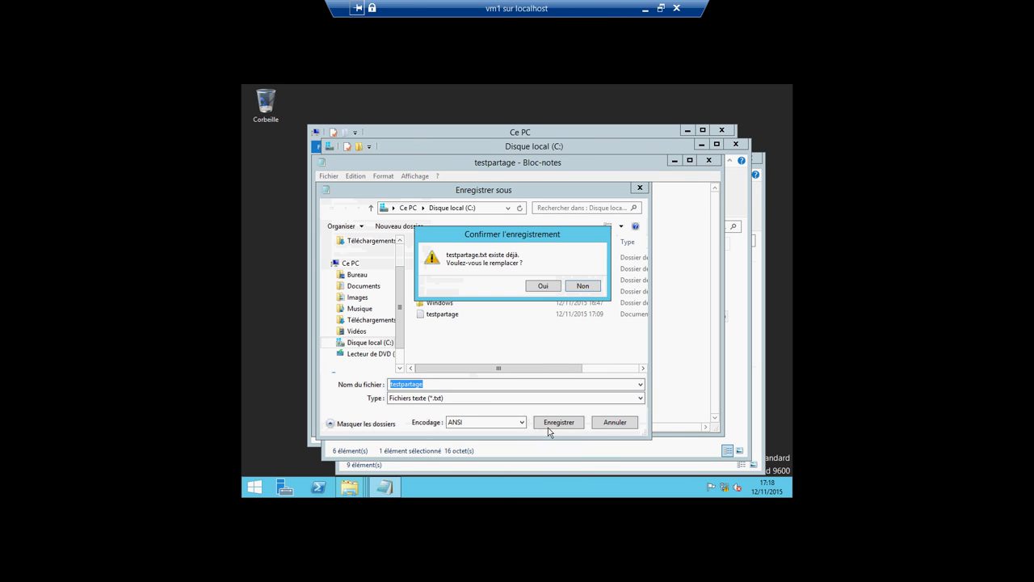
{"action": "left_click", "coordinate": [539, 287]}
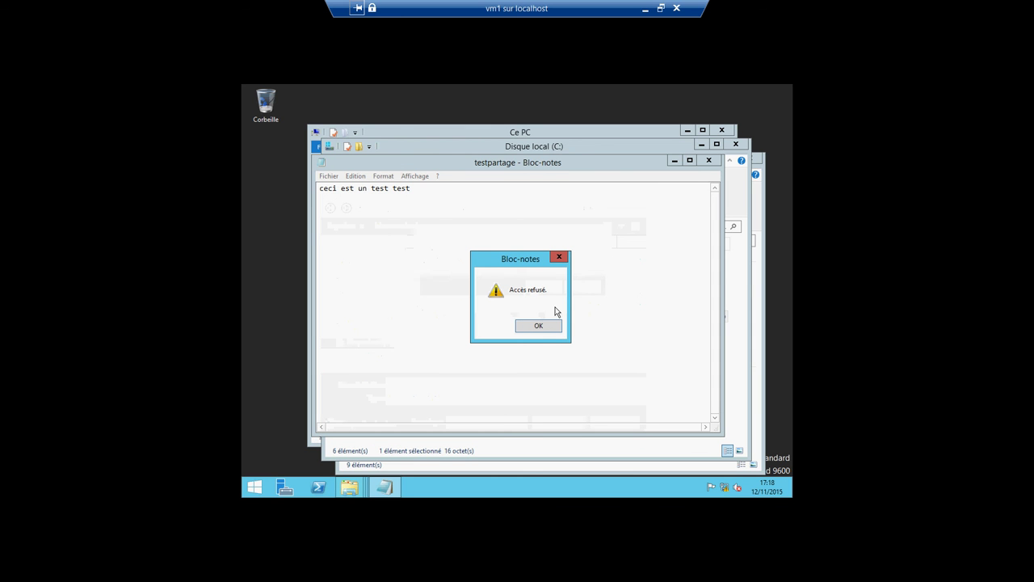
{"action": "left_click", "coordinate": [538, 326]}
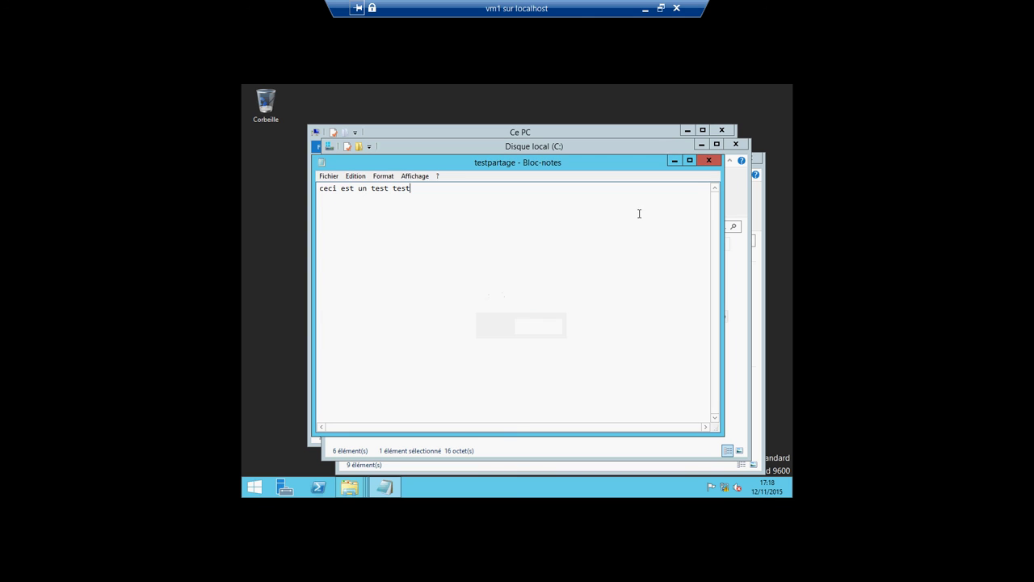
{"action": "left_click", "coordinate": [709, 161]}
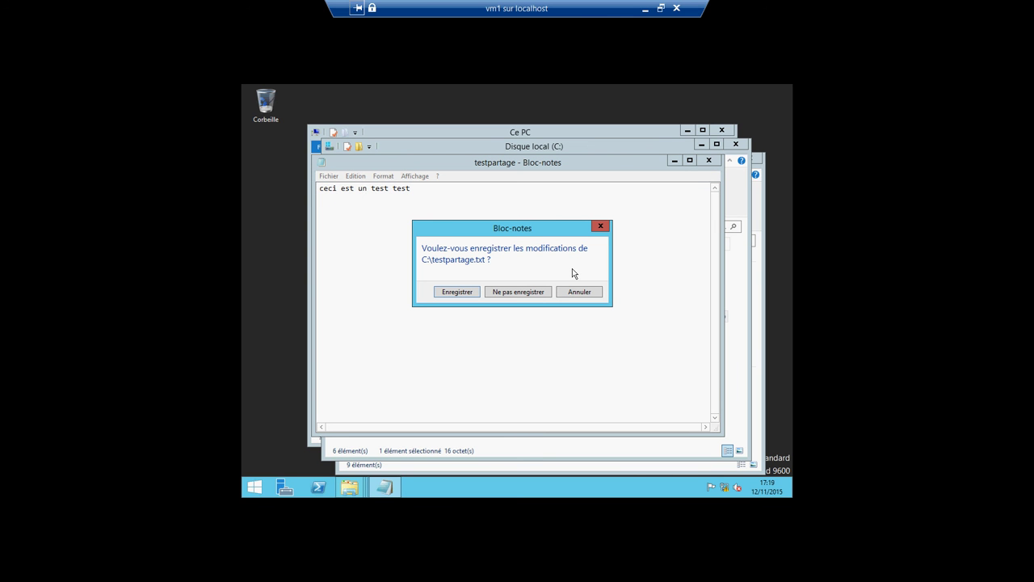
Step: Discard the unsaved Notepad changes and close the Disque local (C:) and Ce PC windows
{"action": "left_click", "coordinate": [527, 291]}
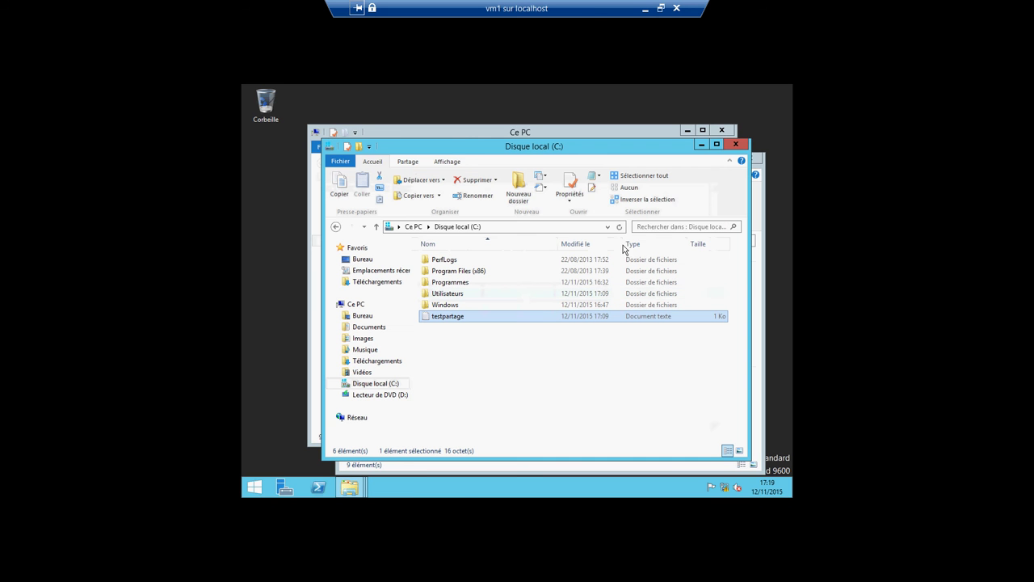
{"action": "left_click", "coordinate": [736, 144]}
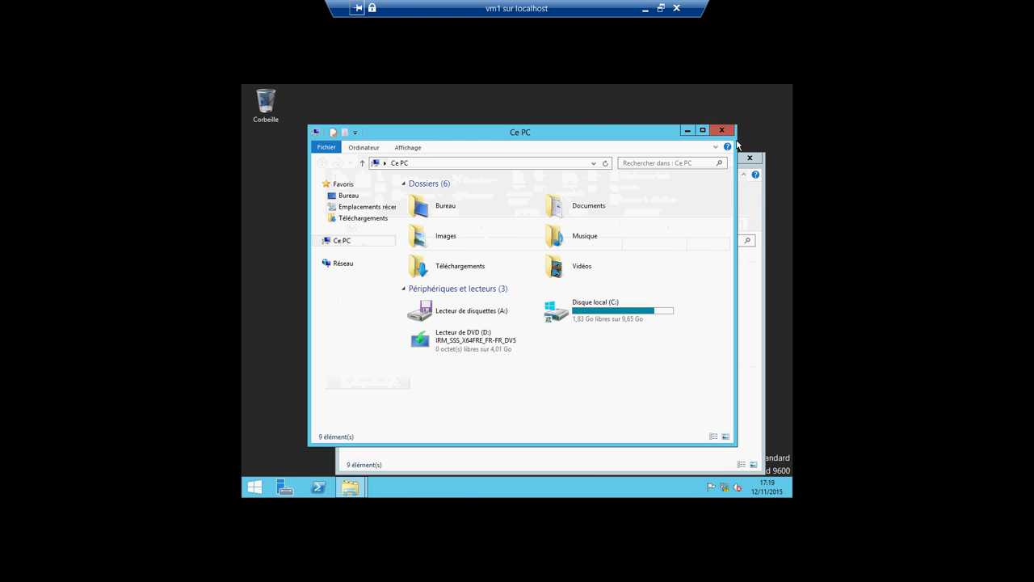
{"action": "left_click", "coordinate": [722, 131]}
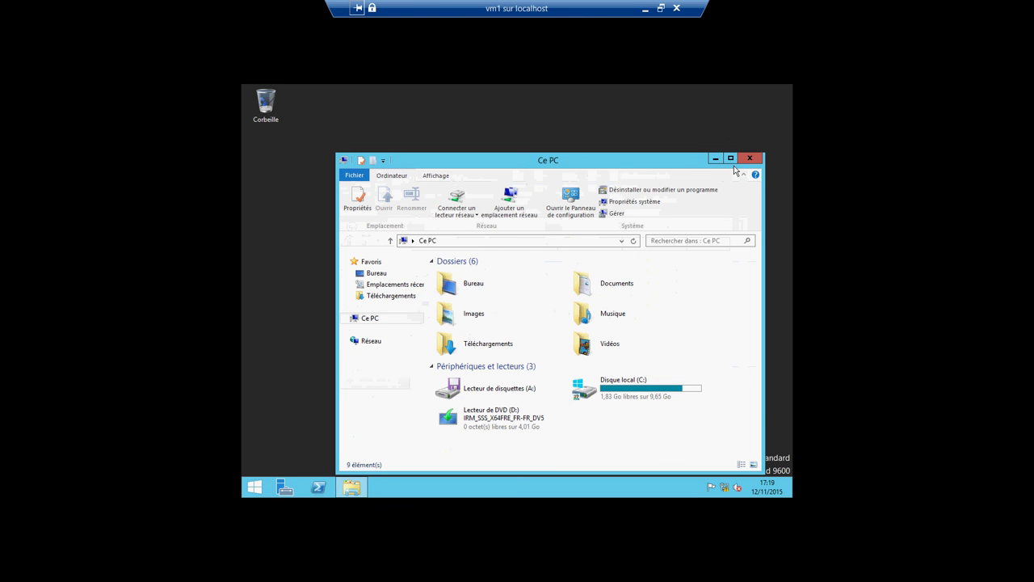
{"action": "left_click", "coordinate": [750, 158]}
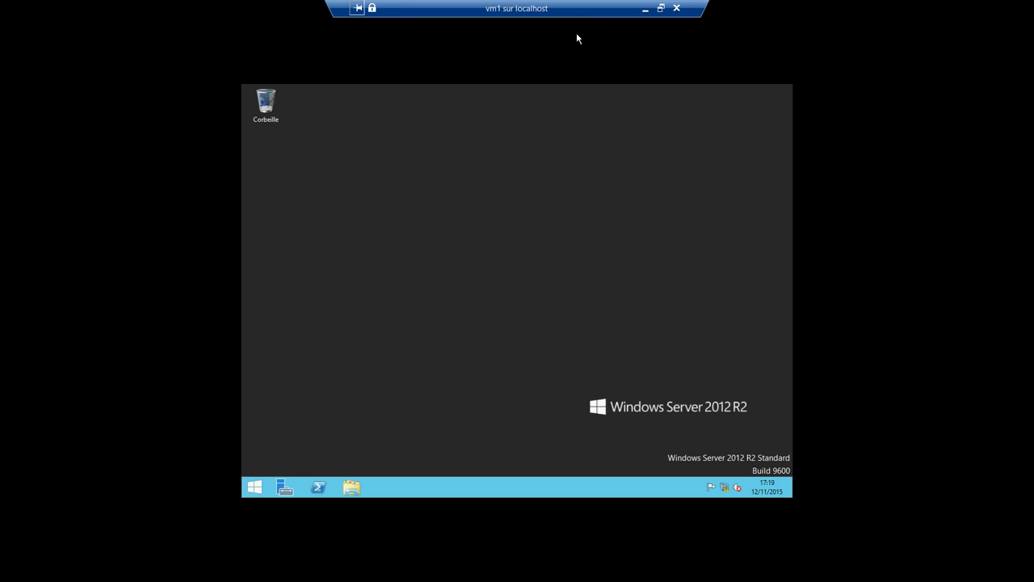
Step: Switch vm1 to the third user account and show it in full-screen mode
{"action": "left_click", "coordinate": [660, 8]}
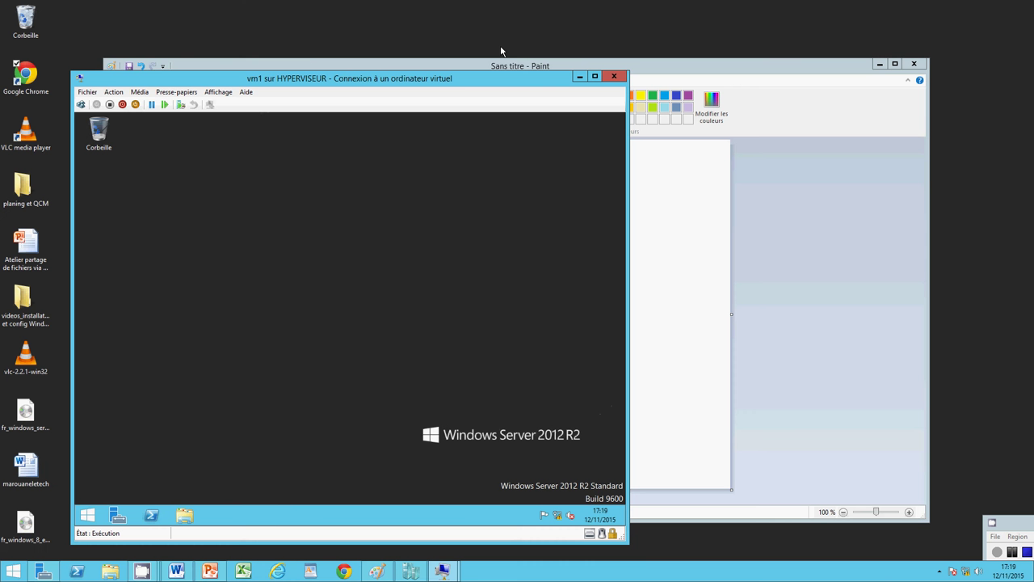
{"action": "left_click", "coordinate": [81, 104]}
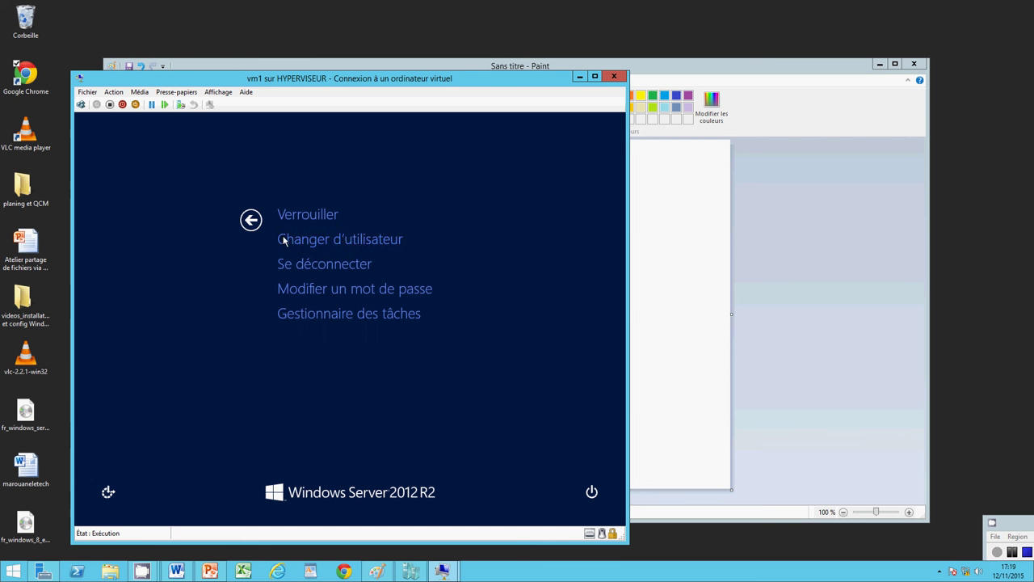
{"action": "left_click", "coordinate": [343, 239]}
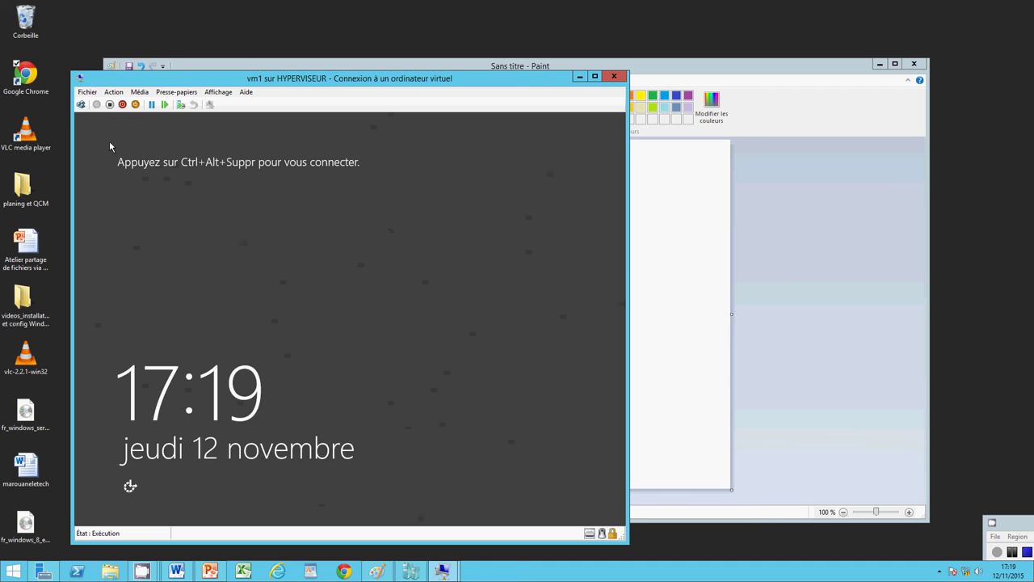
{"action": "left_click", "coordinate": [81, 104]}
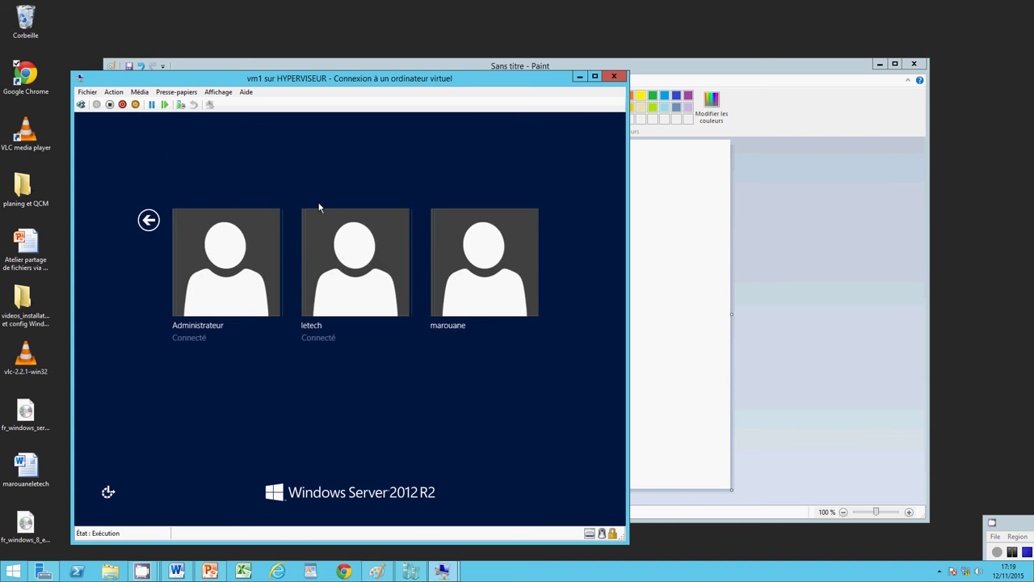
{"action": "left_click", "coordinate": [446, 256]}
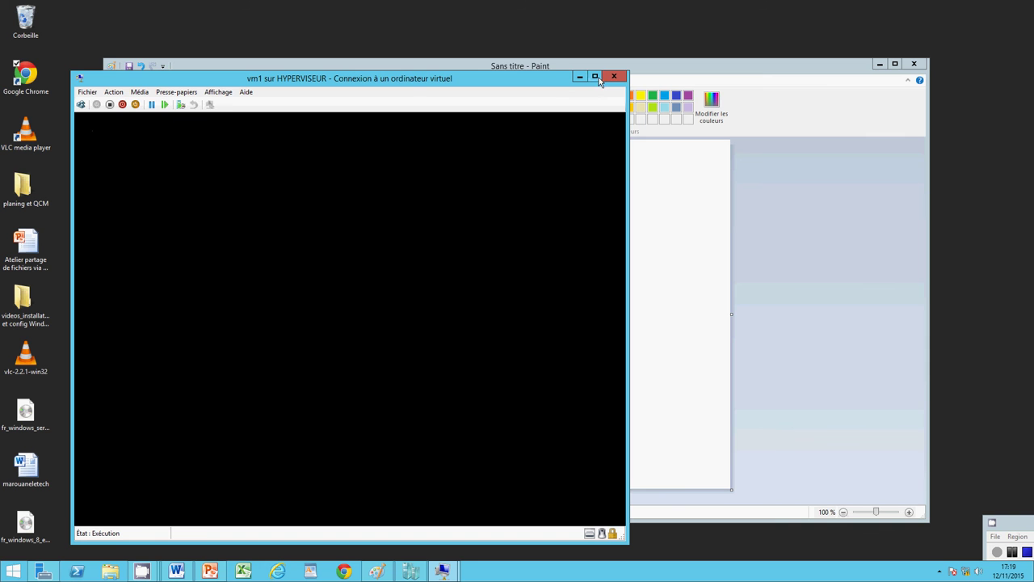
{"action": "left_click", "coordinate": [218, 92]}
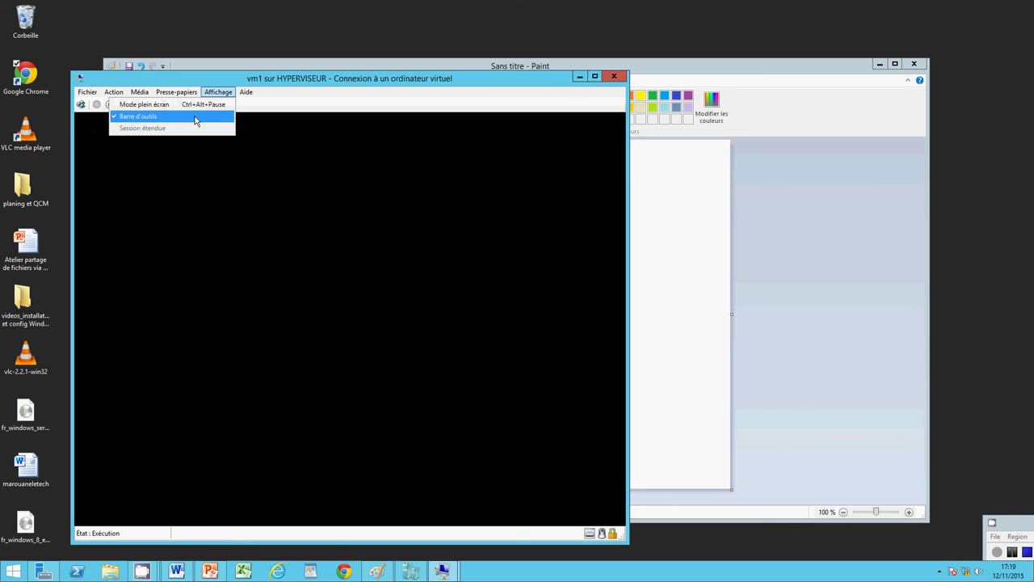
{"action": "left_click", "coordinate": [195, 110]}
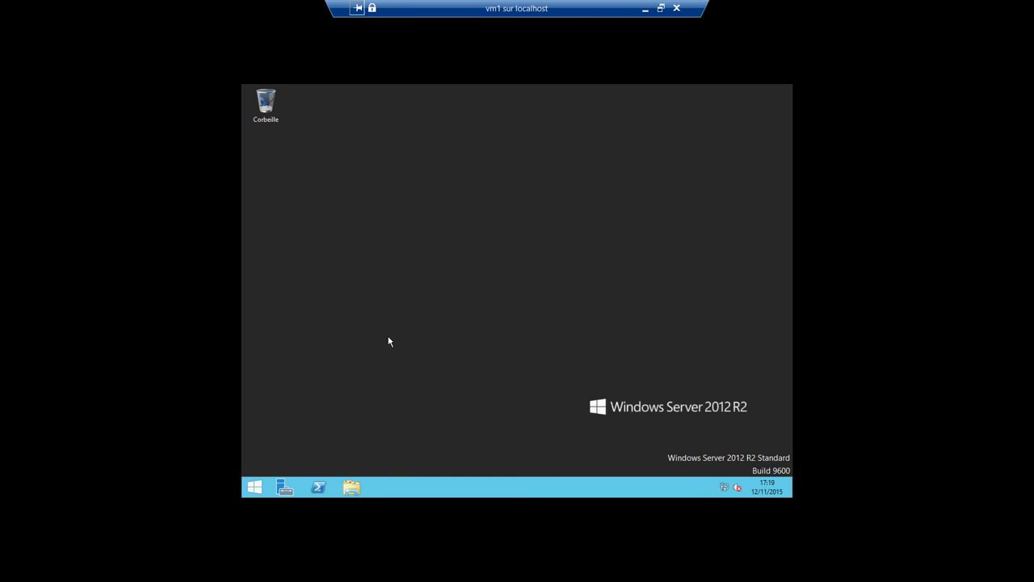
Step: Open testpartage from the local C: drive in Notepad
{"action": "left_click", "coordinate": [352, 489]}
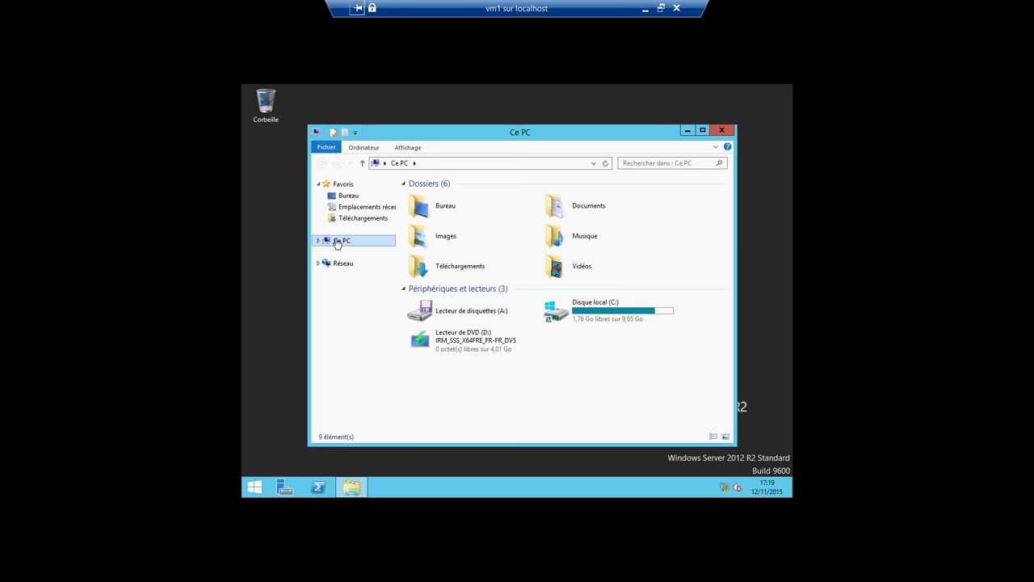
{"action": "double_click", "coordinate": [328, 242]}
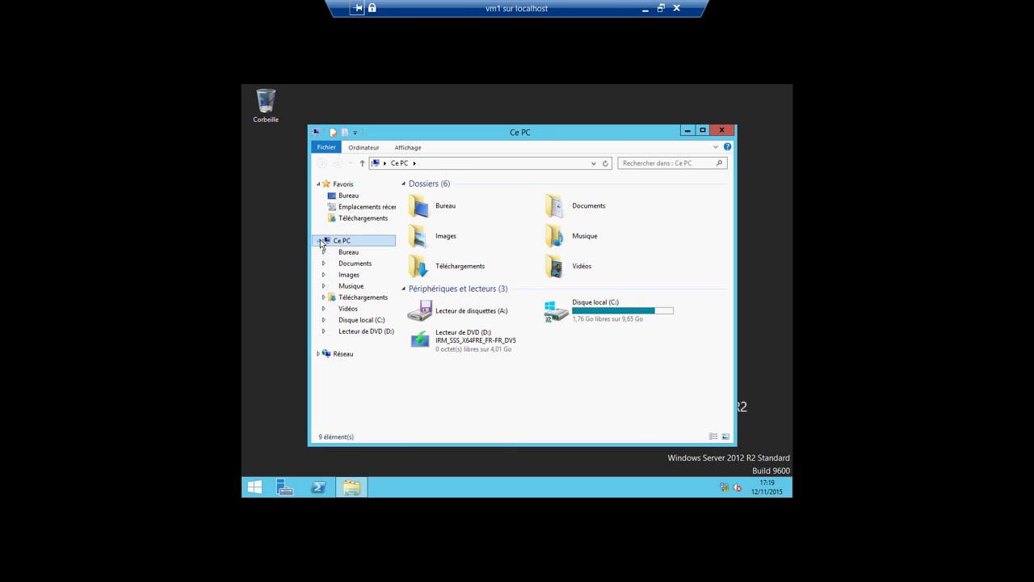
{"action": "left_click", "coordinate": [348, 321]}
{"action": "double_click", "coordinate": [434, 253]}
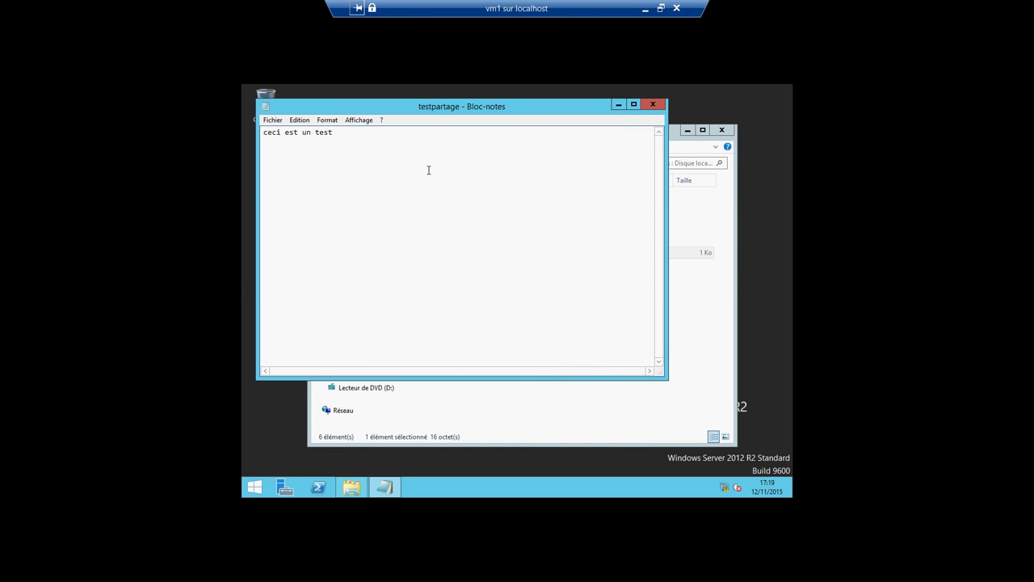
Step: Append 'toutes les permissions', save, then reopen testpartage to verify the saved text
{"action": "type", "text": "toutes les permissions"}
{"action": "left_click", "coordinate": [273, 120]}
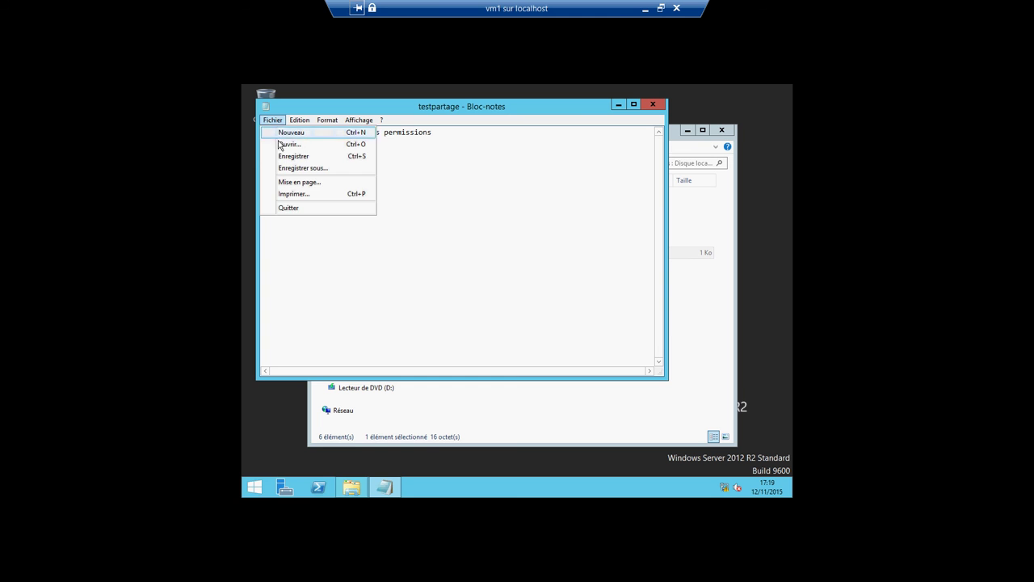
{"action": "left_click", "coordinate": [282, 157]}
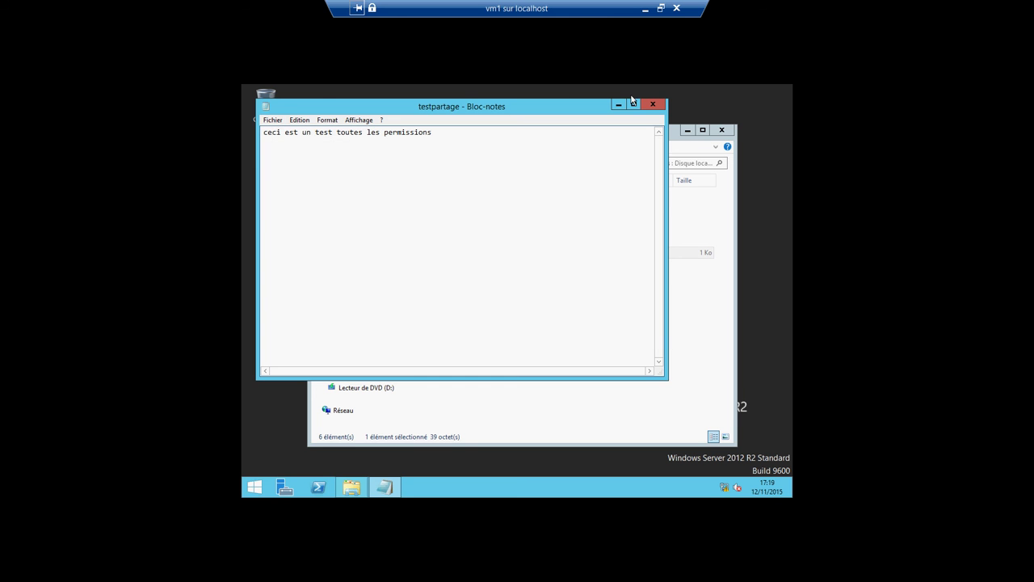
{"action": "left_click", "coordinate": [653, 104]}
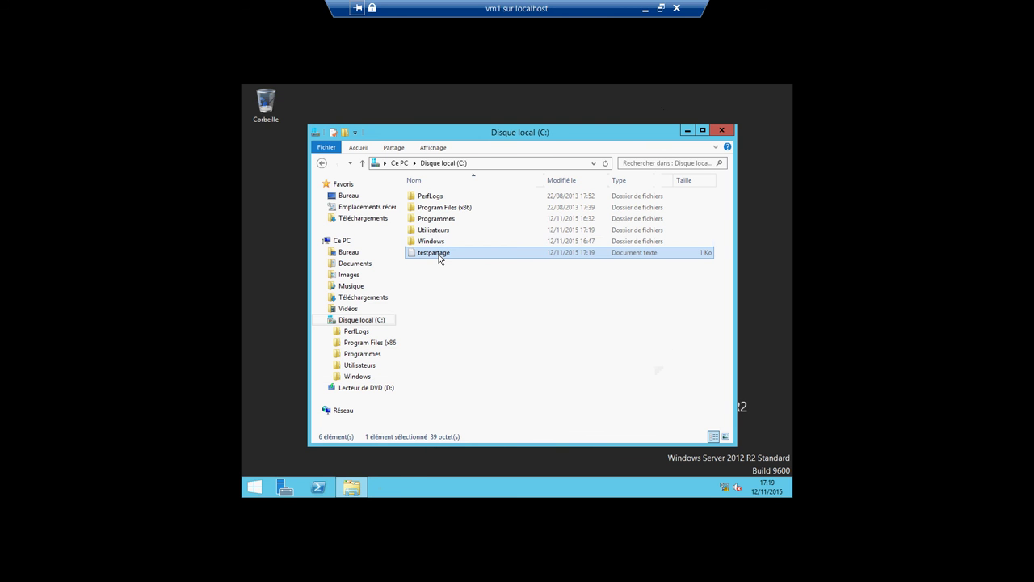
{"action": "double_click", "coordinate": [438, 256]}
{"action": "left_click", "coordinate": [653, 105]}
{"action": "left_click", "coordinate": [717, 131]}
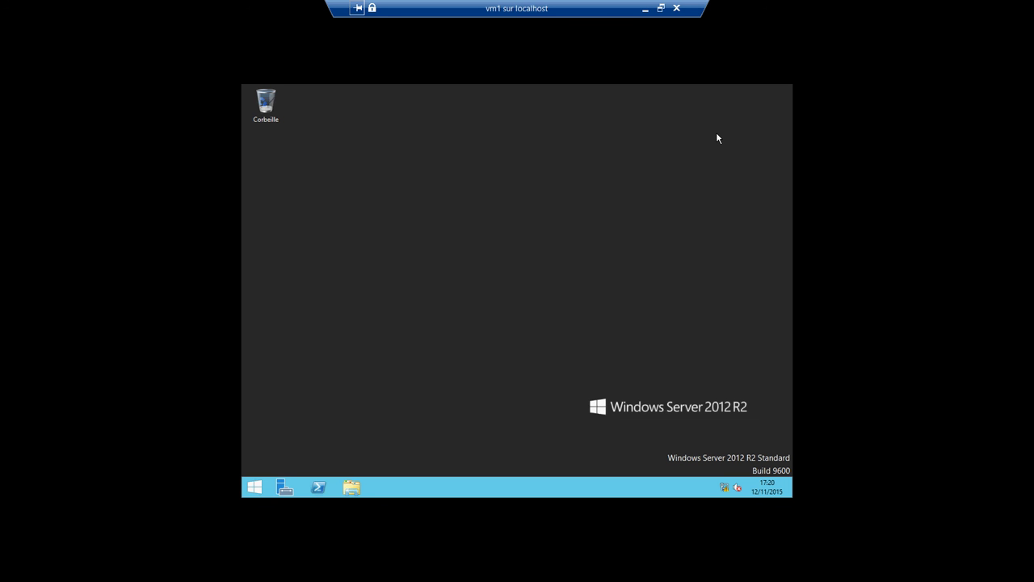
Step: View testpartage's Sécurité permissions in its properties, then close everything
{"action": "left_click", "coordinate": [352, 486]}
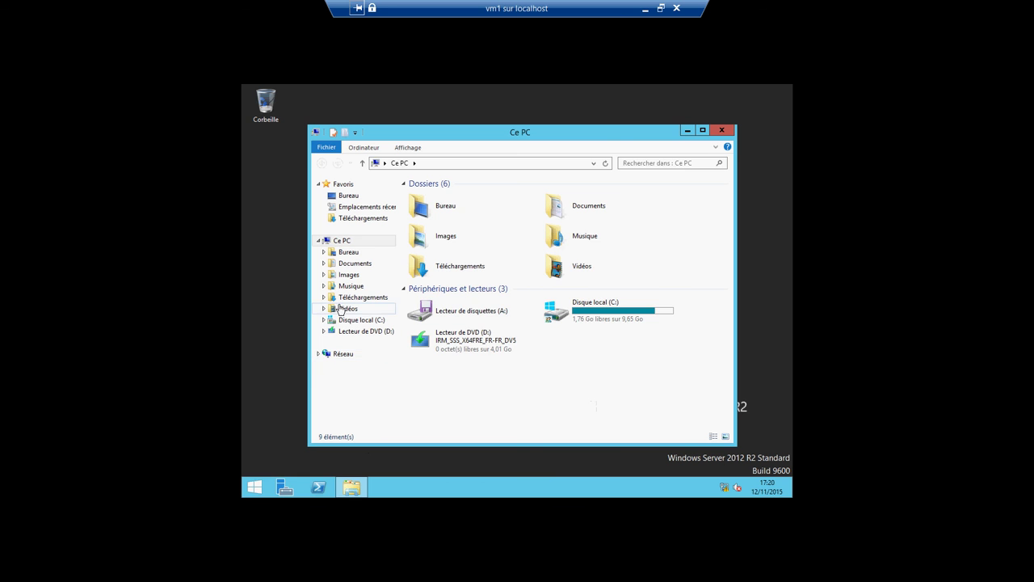
{"action": "left_click", "coordinate": [336, 321]}
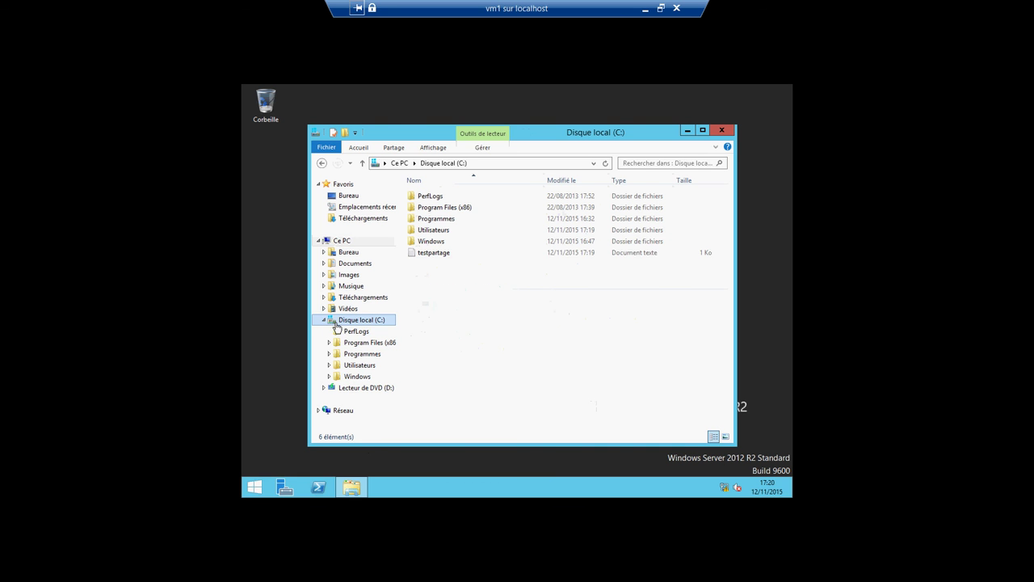
{"action": "right_click", "coordinate": [409, 253]}
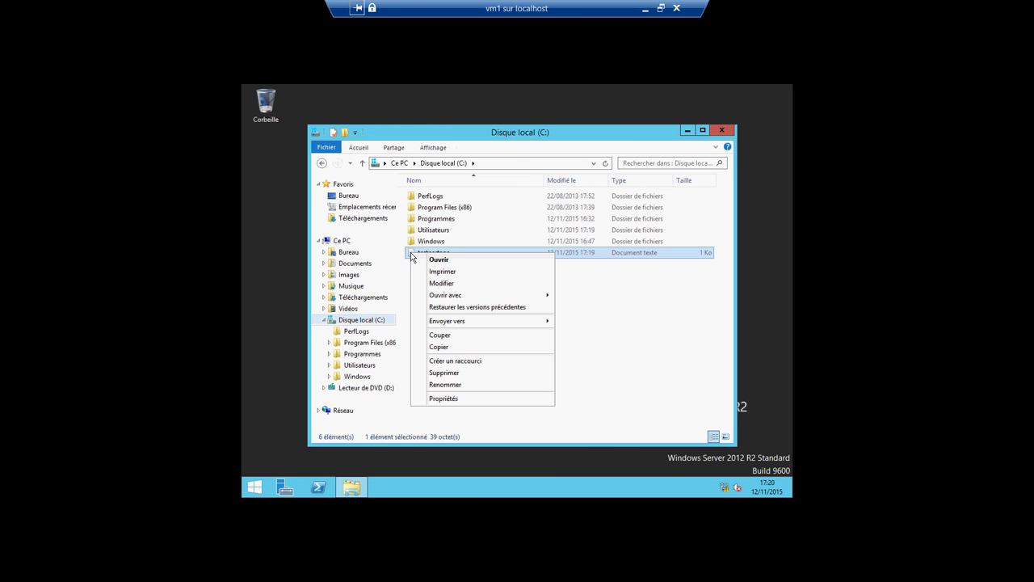
{"action": "left_click", "coordinate": [443, 399]}
{"action": "left_click", "coordinate": [459, 223]}
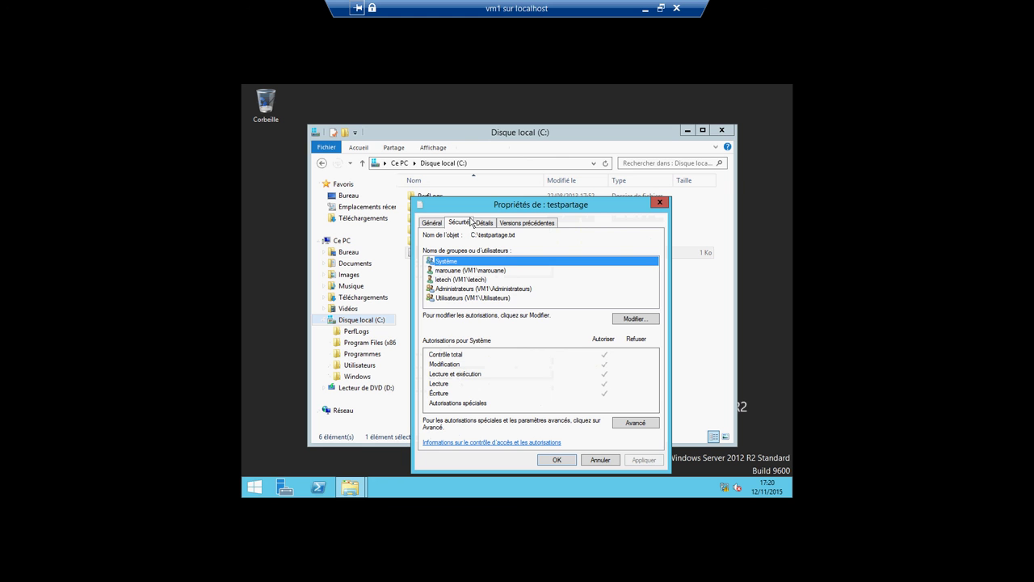
{"action": "left_click", "coordinate": [660, 202]}
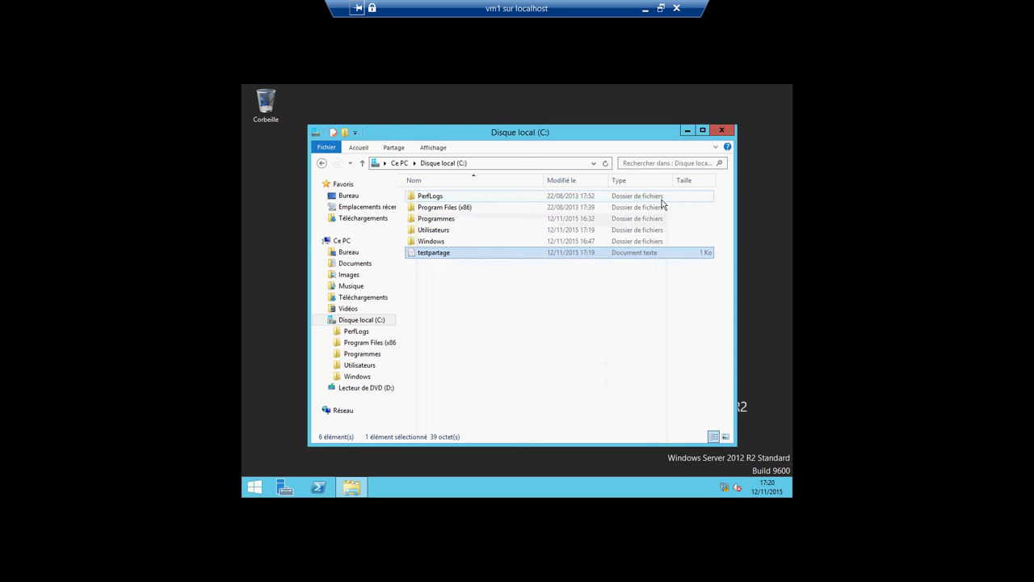
{"action": "key", "text": "alt+F4"}
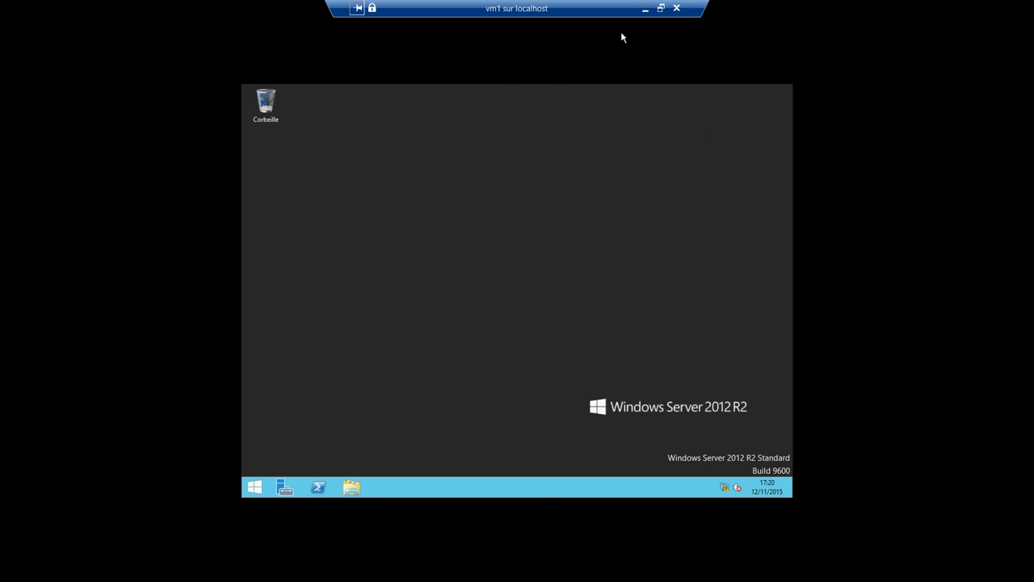
Step: Switch from vm1 to the Windows 8 vm2 session and open Réseau
{"action": "left_click", "coordinate": [645, 8]}
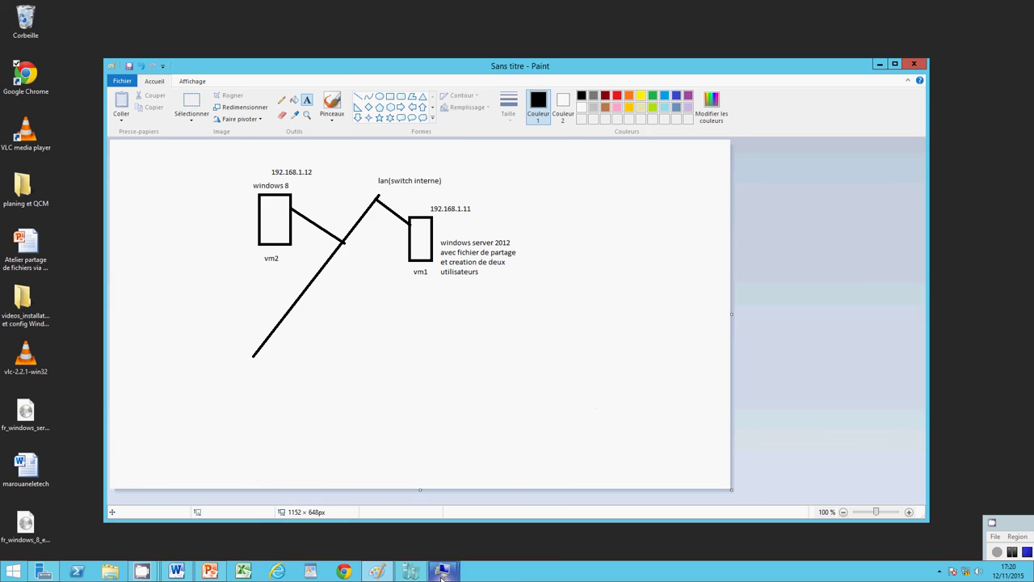
{"action": "mouse_move", "coordinate": [442, 570]}
{"action": "left_click", "coordinate": [483, 518]}
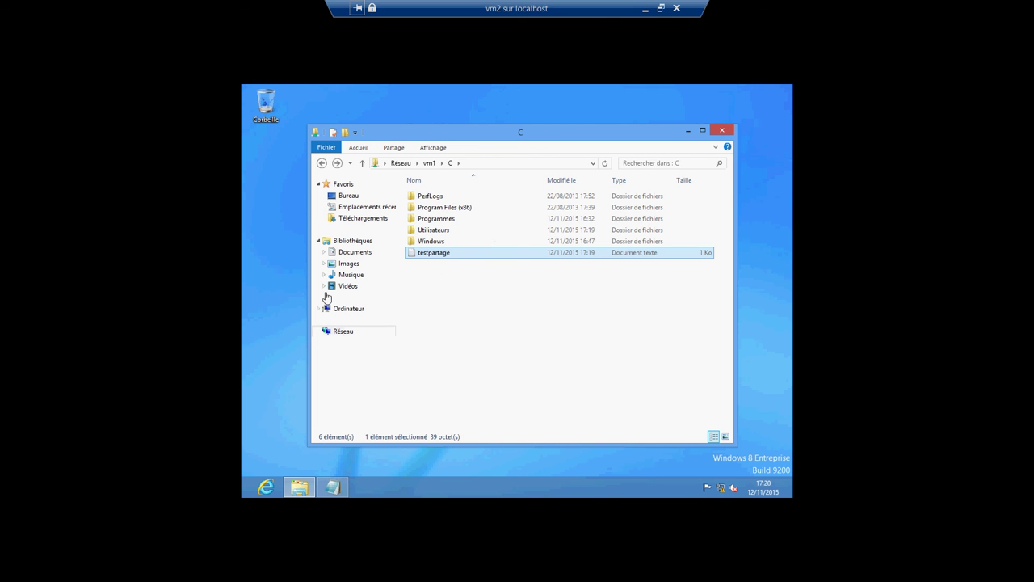
{"action": "left_click", "coordinate": [337, 332]}
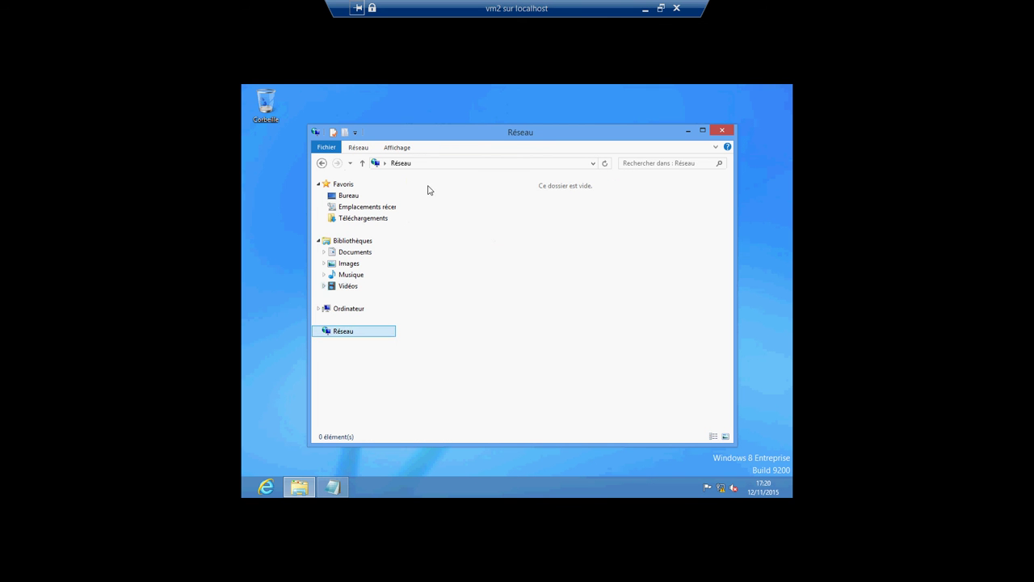
Step: Navigate to \\vm1, open its C share showing testpartage, then return to the host
{"action": "left_click", "coordinate": [422, 164]}
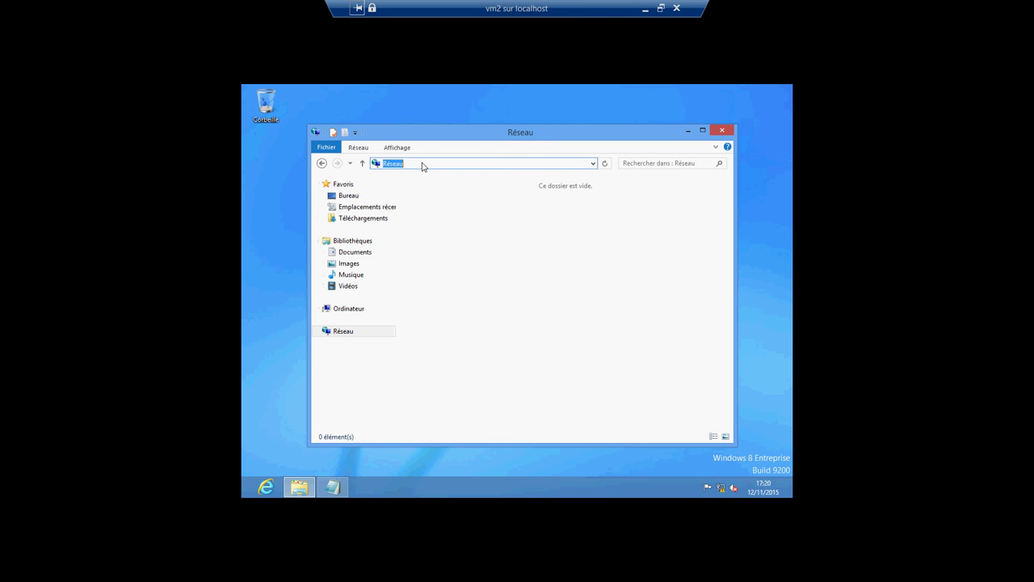
{"action": "type", "text": "\\\\vm"}
{"action": "key", "text": "Return"}
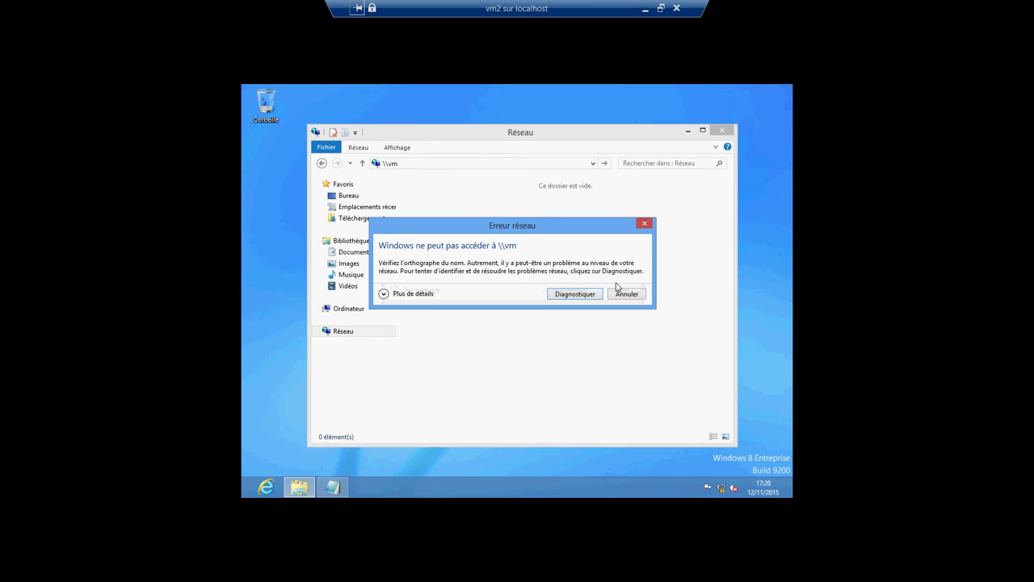
{"action": "left_click", "coordinate": [644, 223]}
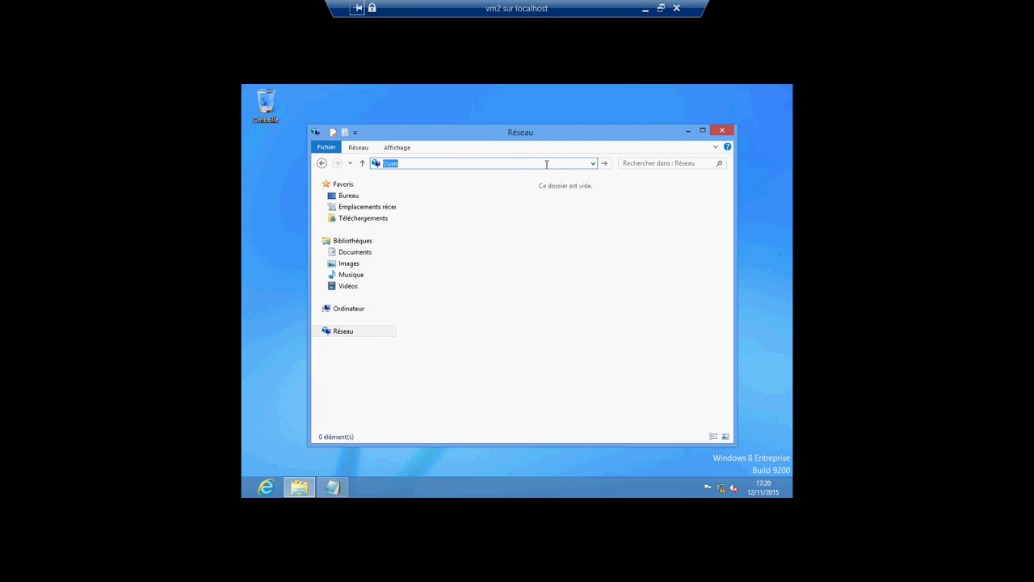
{"action": "left_click", "coordinate": [546, 164]}
{"action": "type", "text": "1"}
{"action": "key", "text": "Return"}
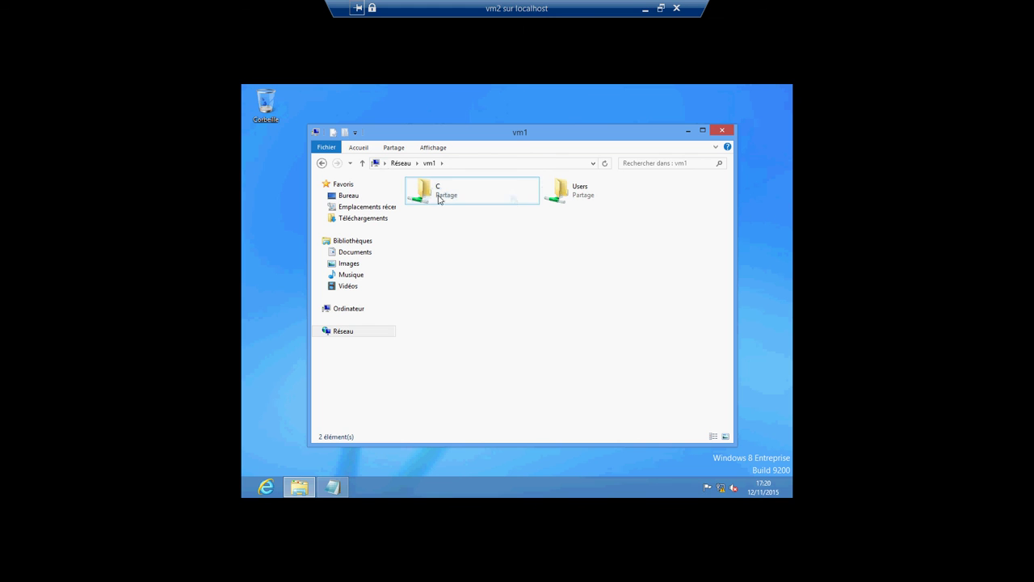
{"action": "double_click", "coordinate": [440, 200]}
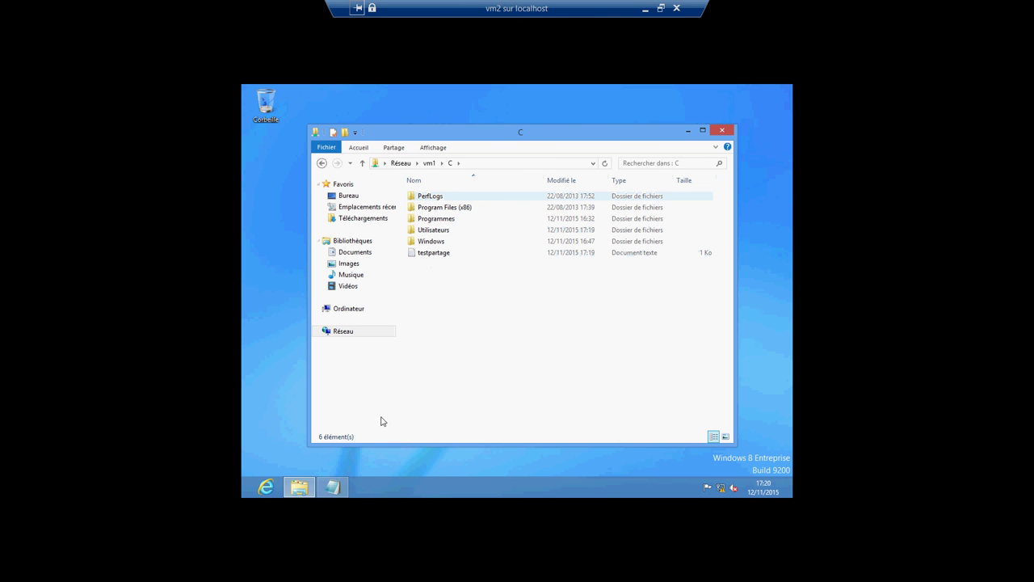
{"action": "left_click", "coordinate": [647, 9]}
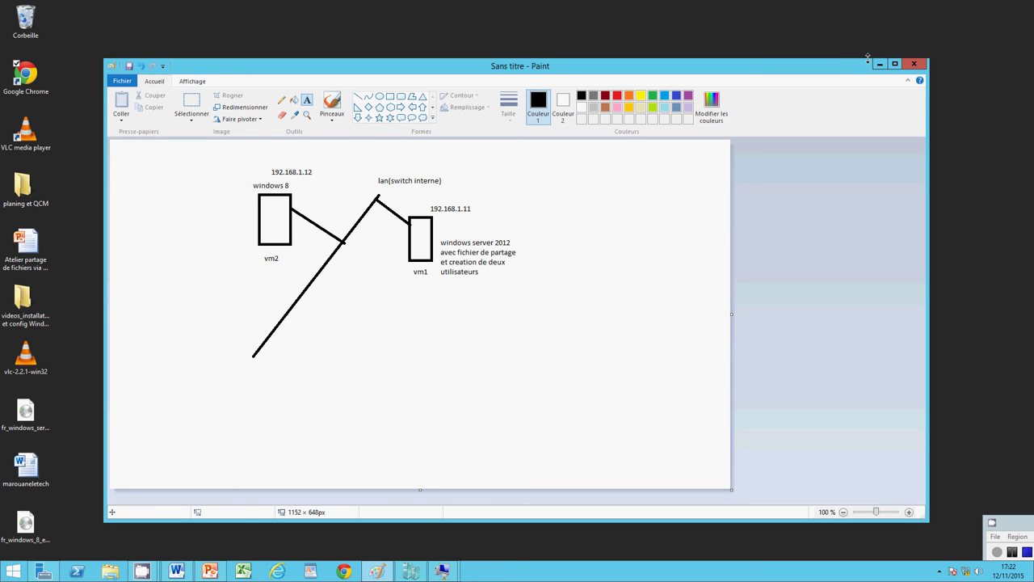
Step: Bring up the PowerPoint workshop slide, then minimize both PowerPoint and Paint
{"action": "left_click", "coordinate": [210, 570]}
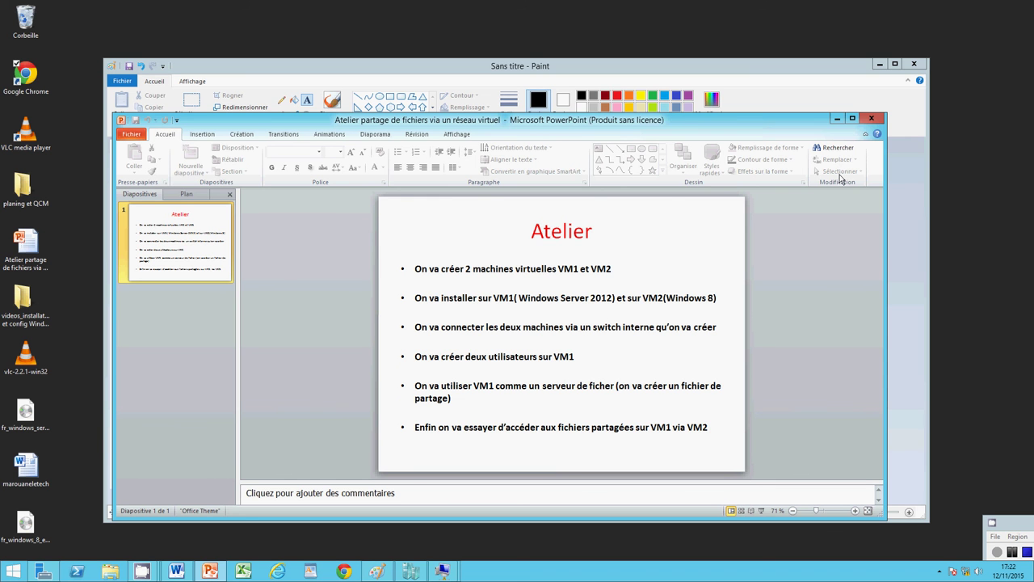
{"action": "left_click", "coordinate": [837, 118]}
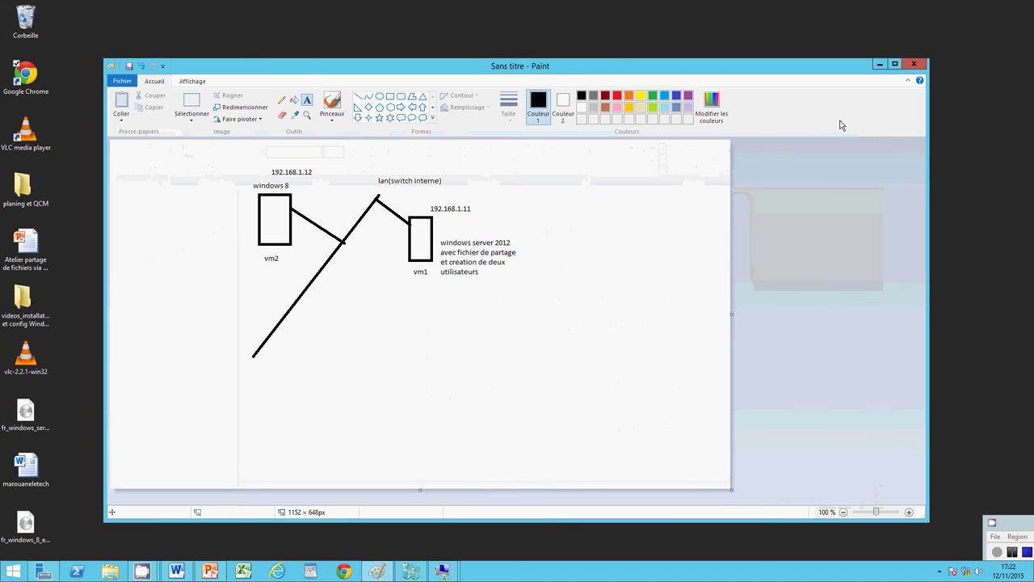
{"action": "left_click", "coordinate": [880, 64]}
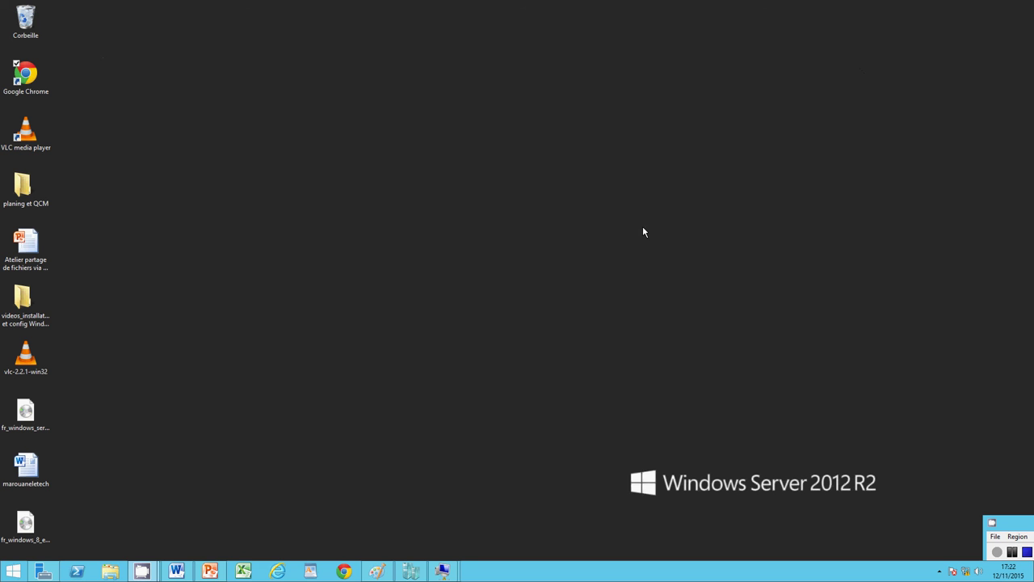